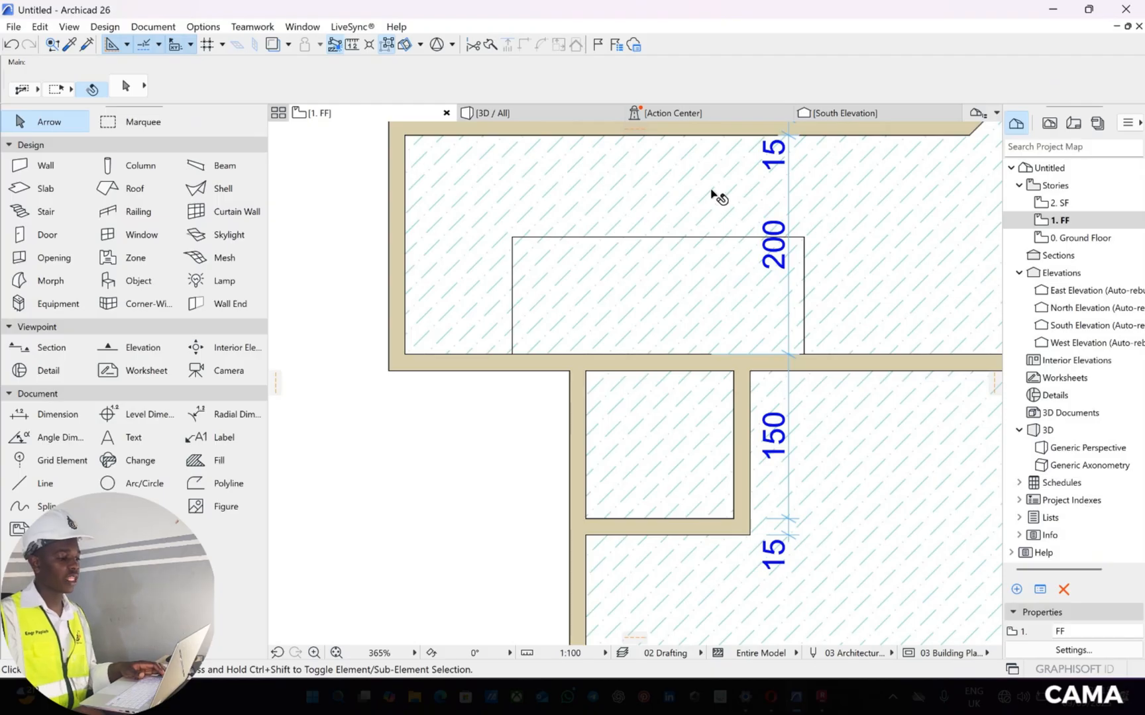
# Cut a rectangular opening in the FF story's slab along the outline above the staircase
pyautogui.click(697, 220)
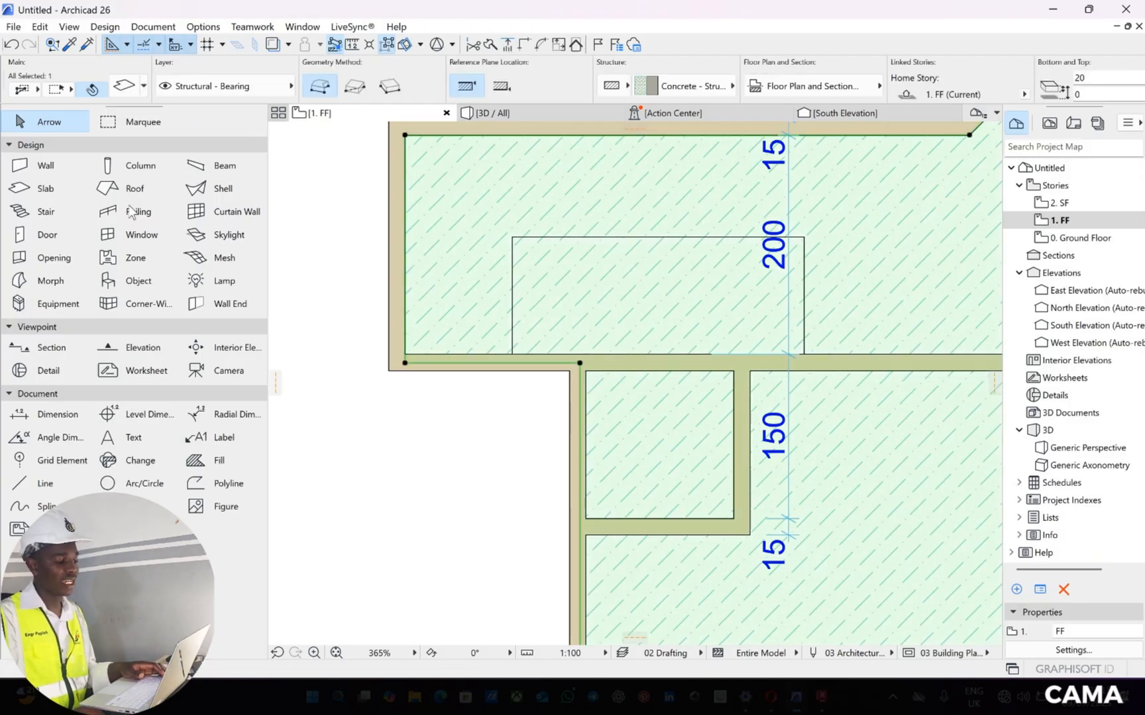
pyautogui.click(74, 189)
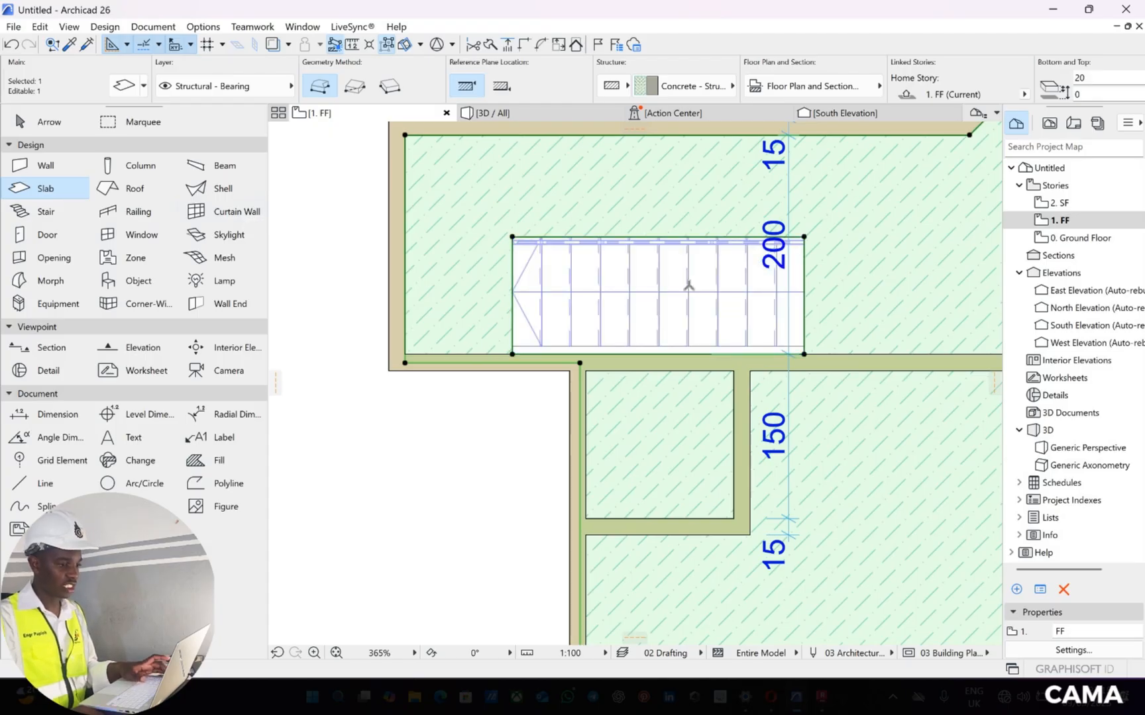
# Examine the stair opening and the staircase in 3D from above and below the FF slab
pyautogui.click(558, 117)
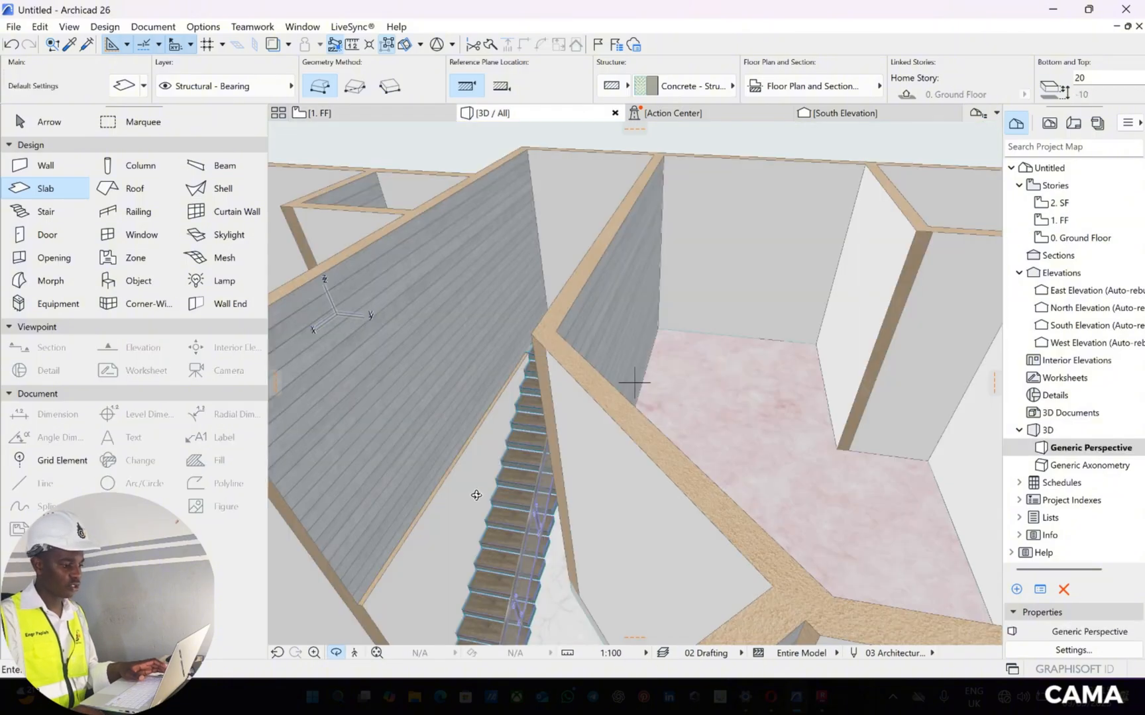
pyautogui.moveTo(476, 495); pyautogui.dragTo(560, 477)
pyautogui.scroll(4, 545, 485)
pyautogui.scroll(2, 560, 474)
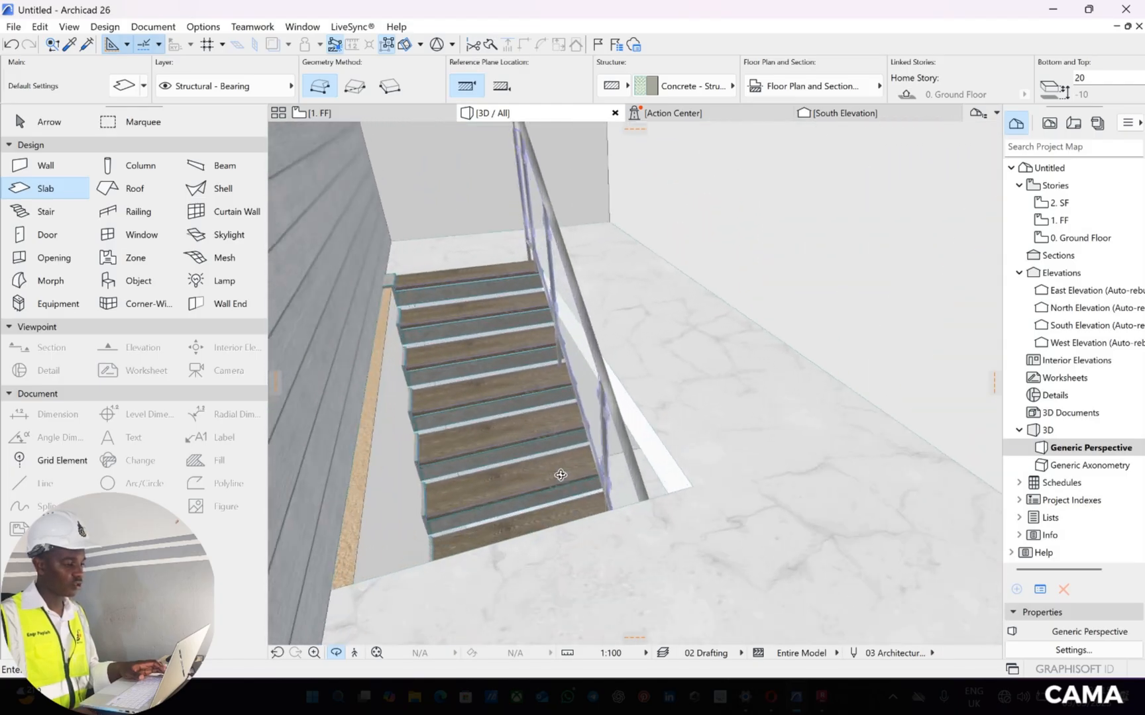
pyautogui.scroll(5, 560, 475)
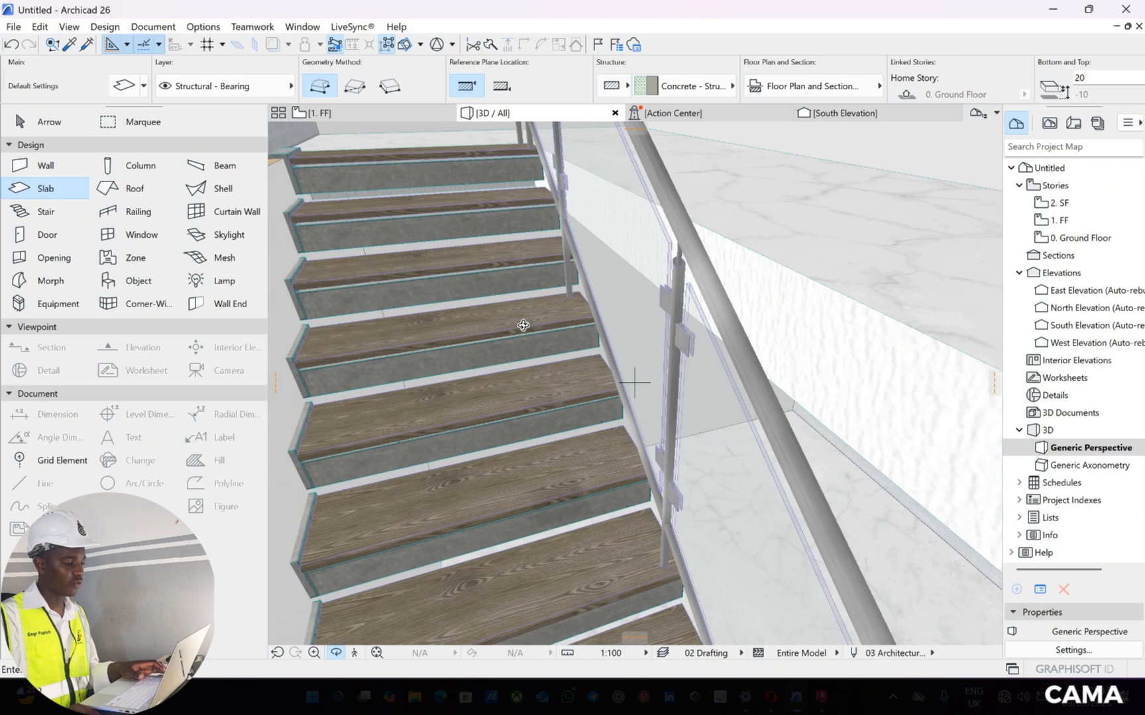
pyautogui.moveTo(523, 325); pyautogui.dragTo(540, 594)
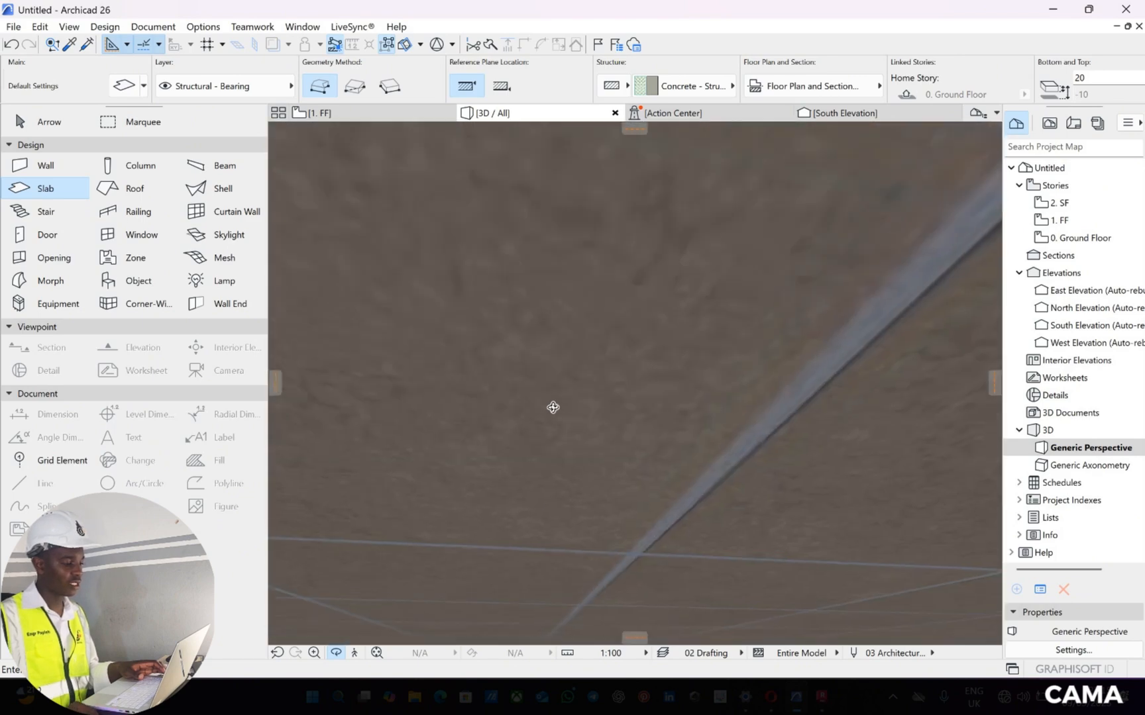
pyautogui.moveTo(553, 407); pyautogui.dragTo(566, 362)
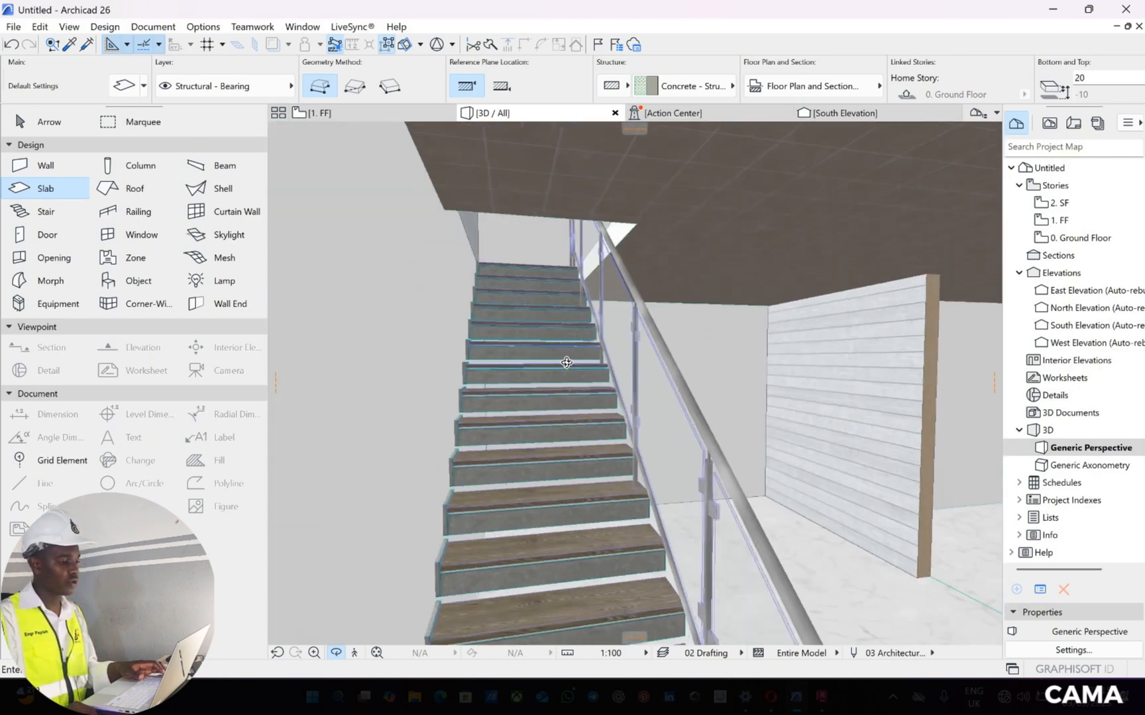
pyautogui.scroll(5, 567, 371)
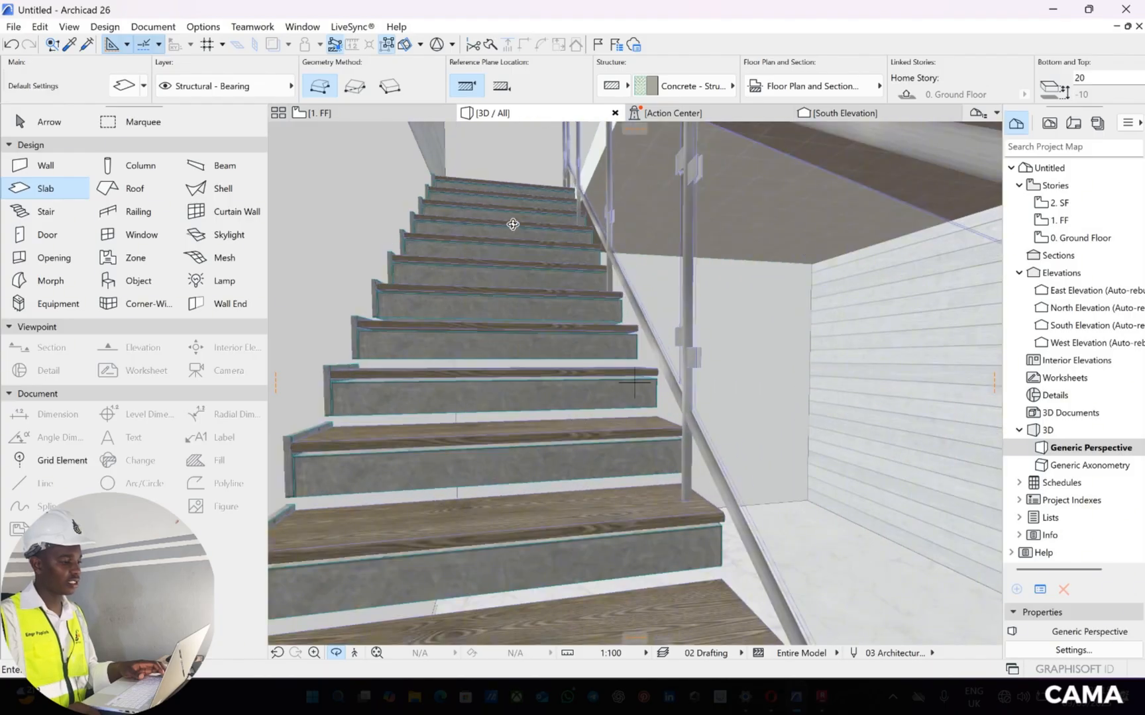
pyautogui.moveTo(512, 225); pyautogui.dragTo(561, 409)
pyautogui.scroll(-3, 483, 496)
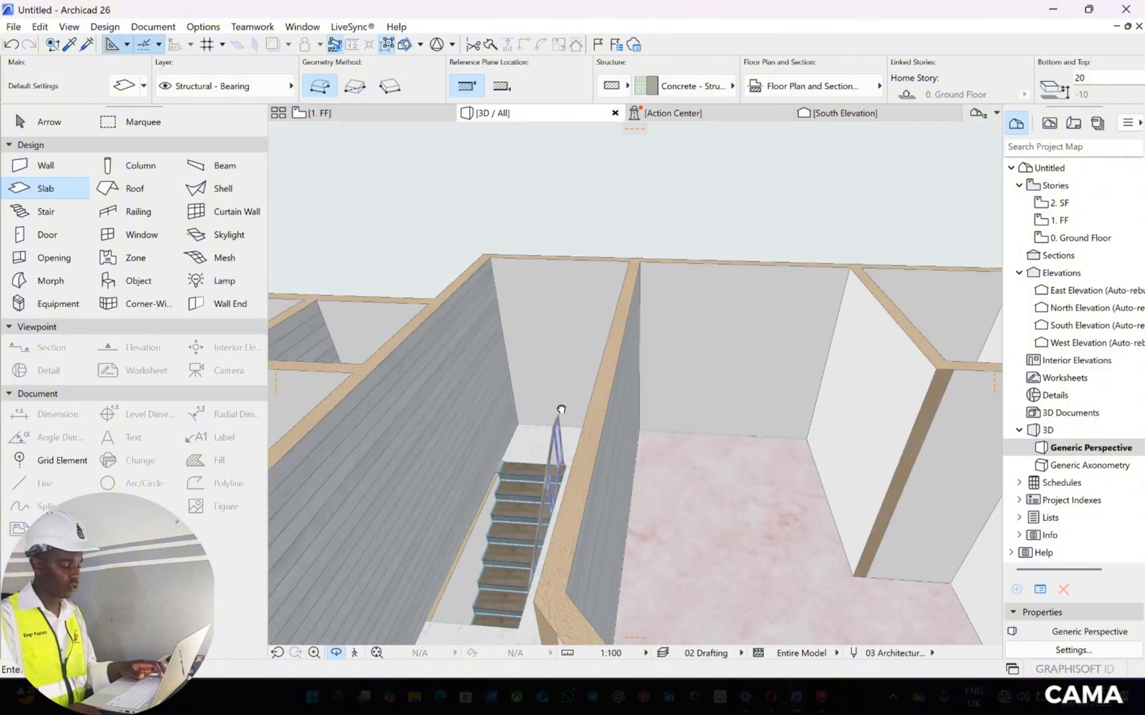
pyautogui.scroll(-2, 507, 511)
pyautogui.moveTo(509, 534); pyautogui.dragTo(594, 466, button='middle')
pyautogui.scroll(3, 594, 466)
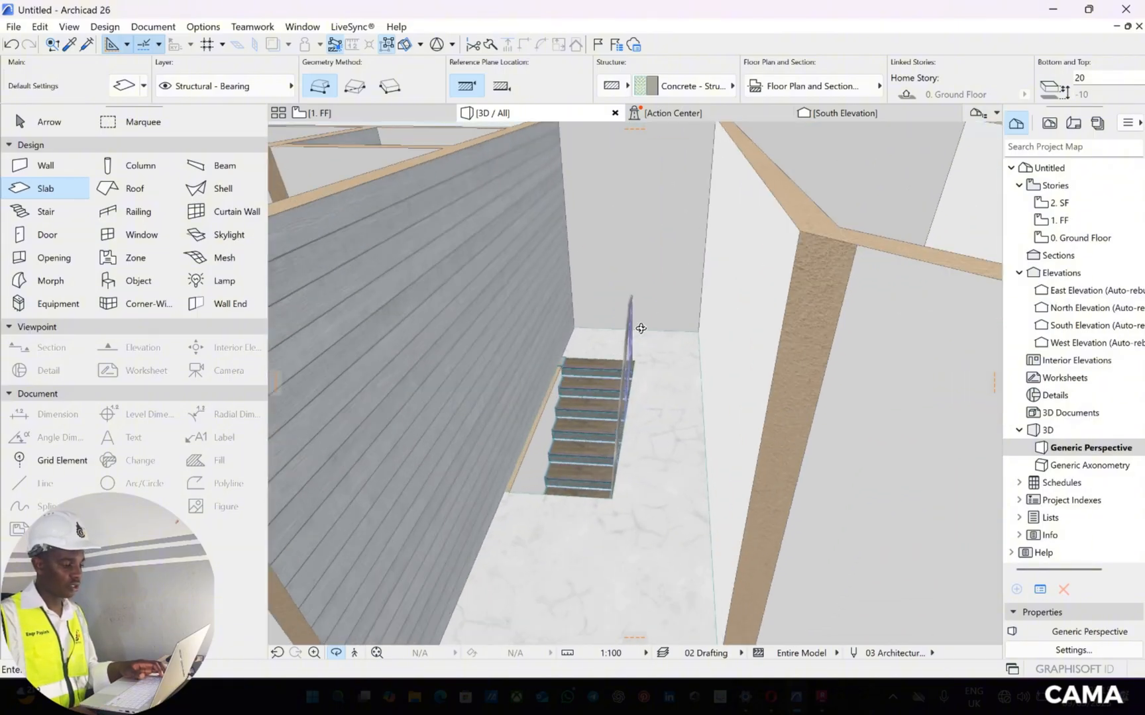
pyautogui.moveTo(641, 328); pyautogui.dragTo(650, 344)
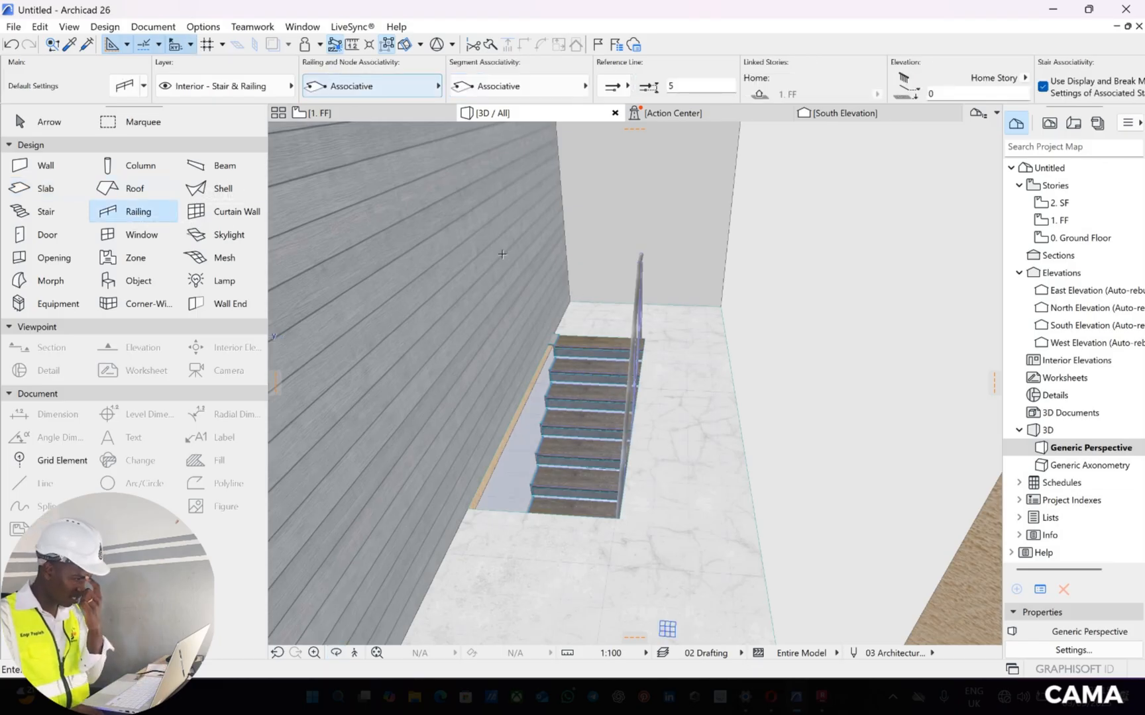
# On the FF floor plan, draw an L-shaped railing from the wall around the stair opening's outer corner and along its long edge
pyautogui.click(370, 108)
pyautogui.scroll(4, 737, 257)
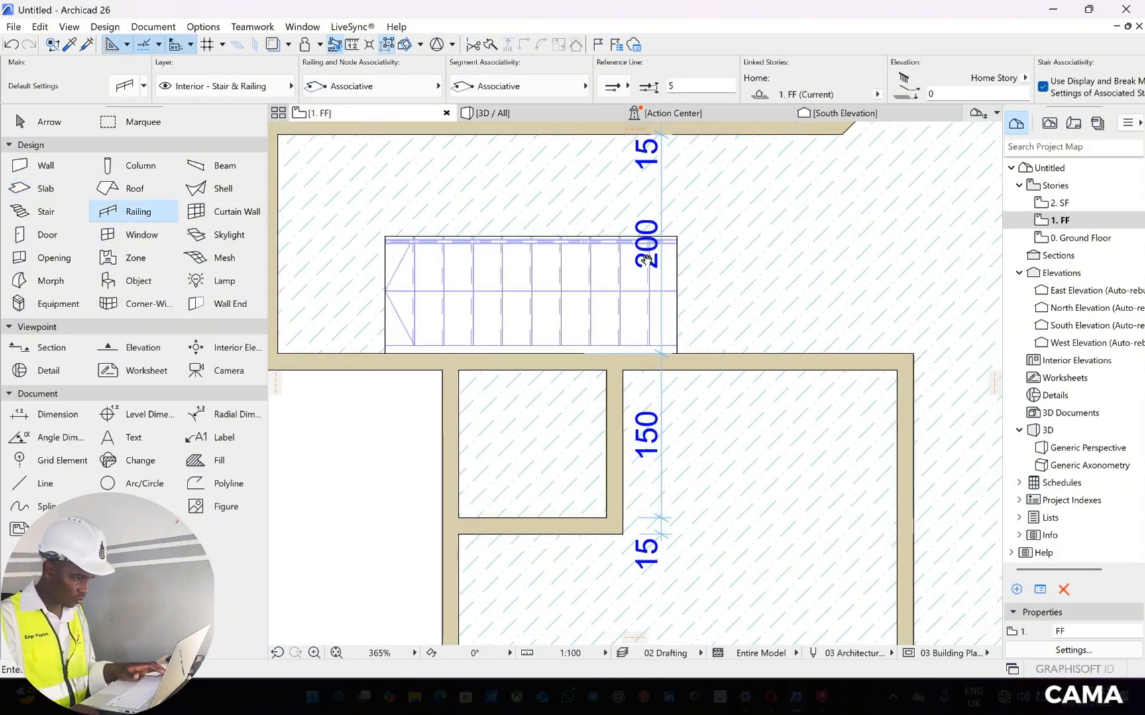
pyautogui.scroll(-2, 738, 257)
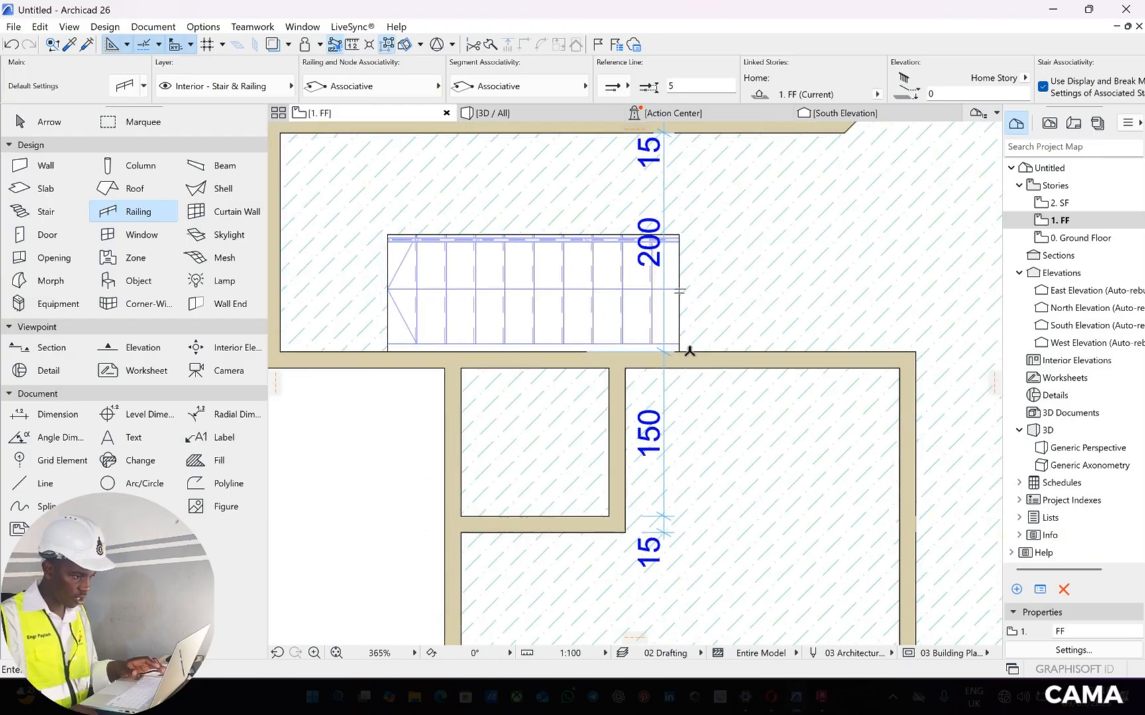
pyautogui.scroll(6, 670, 353)
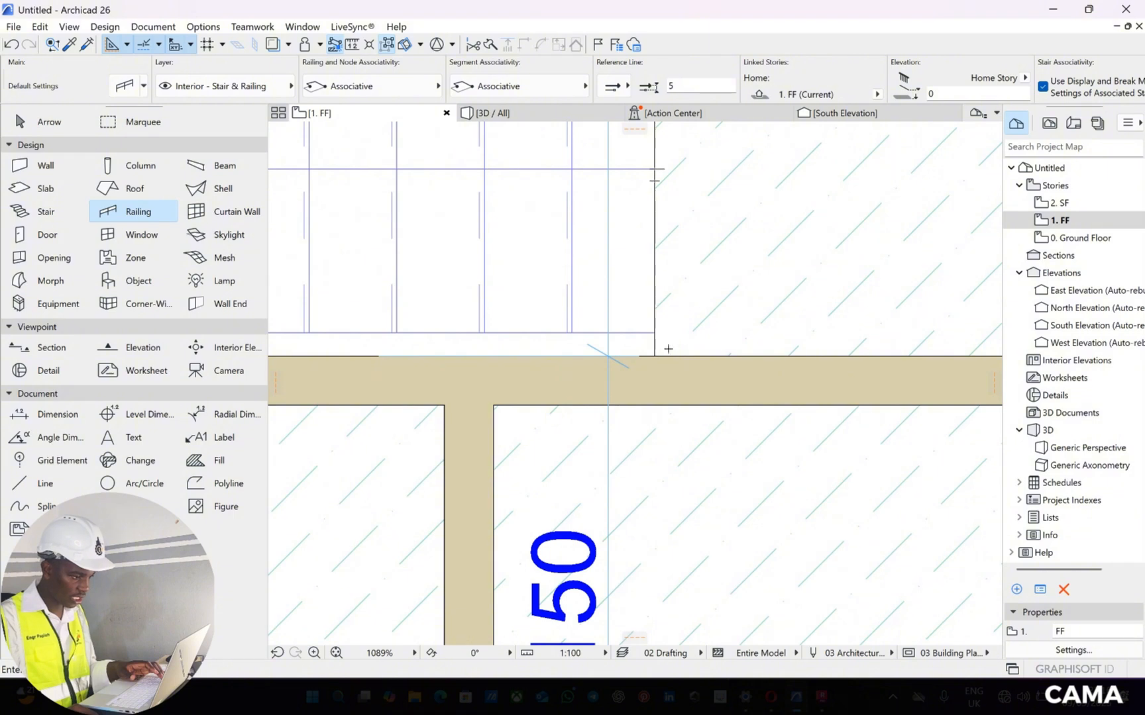
pyautogui.click(667, 355)
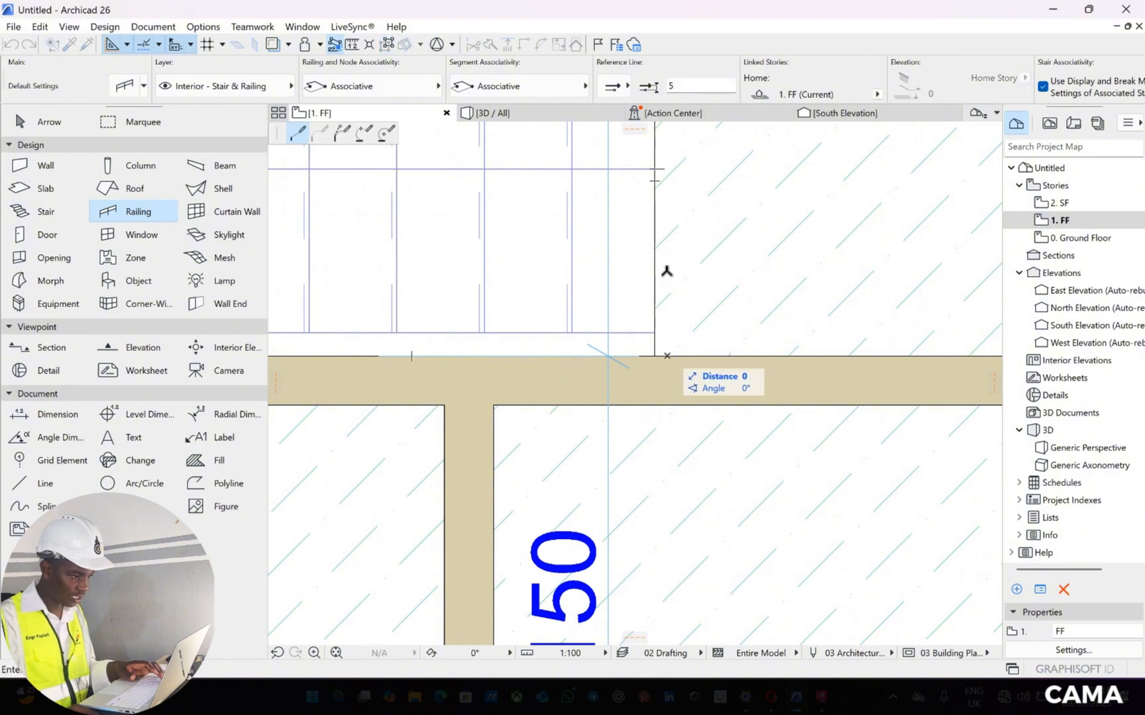
pyautogui.press('Escape')
pyautogui.click(680, 355)
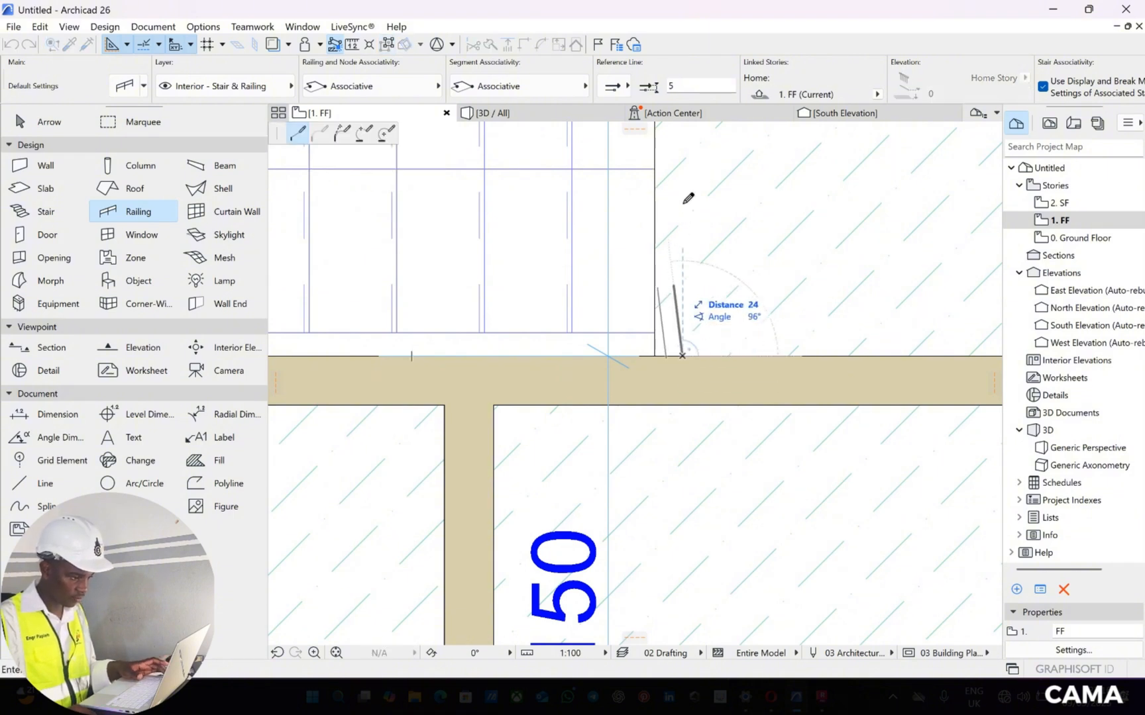
pyautogui.scroll(-2, 682, 218)
pyautogui.scroll(3, 687, 231)
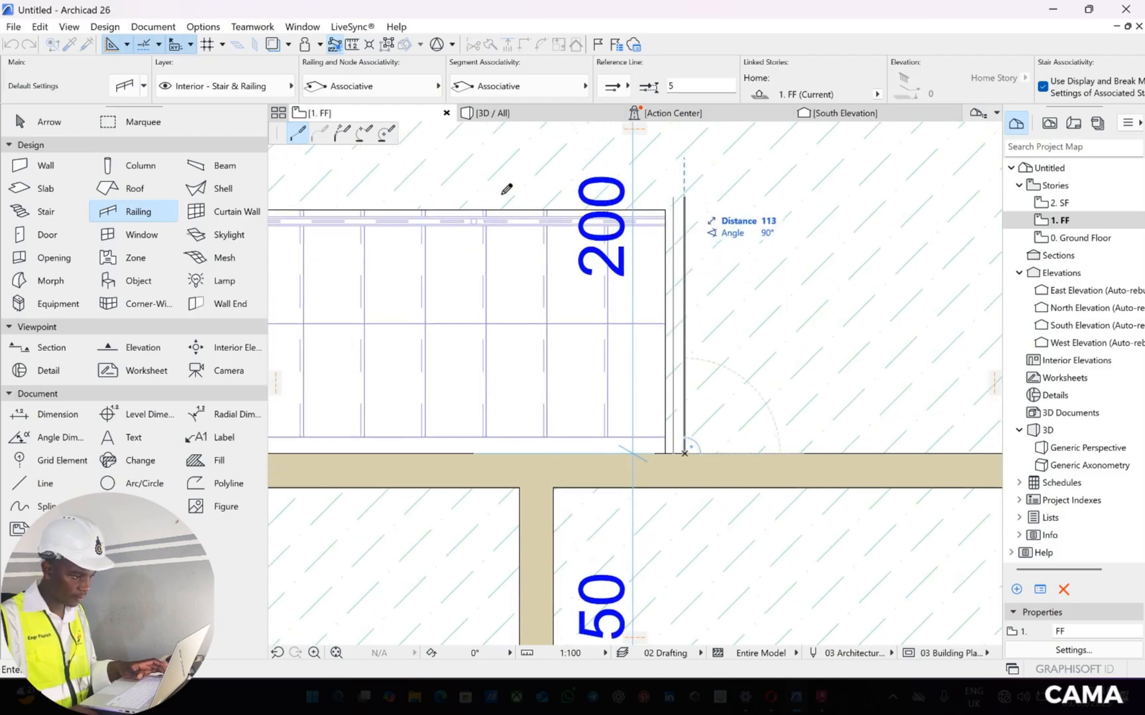
pyautogui.hscroll(-5, 519, 214)
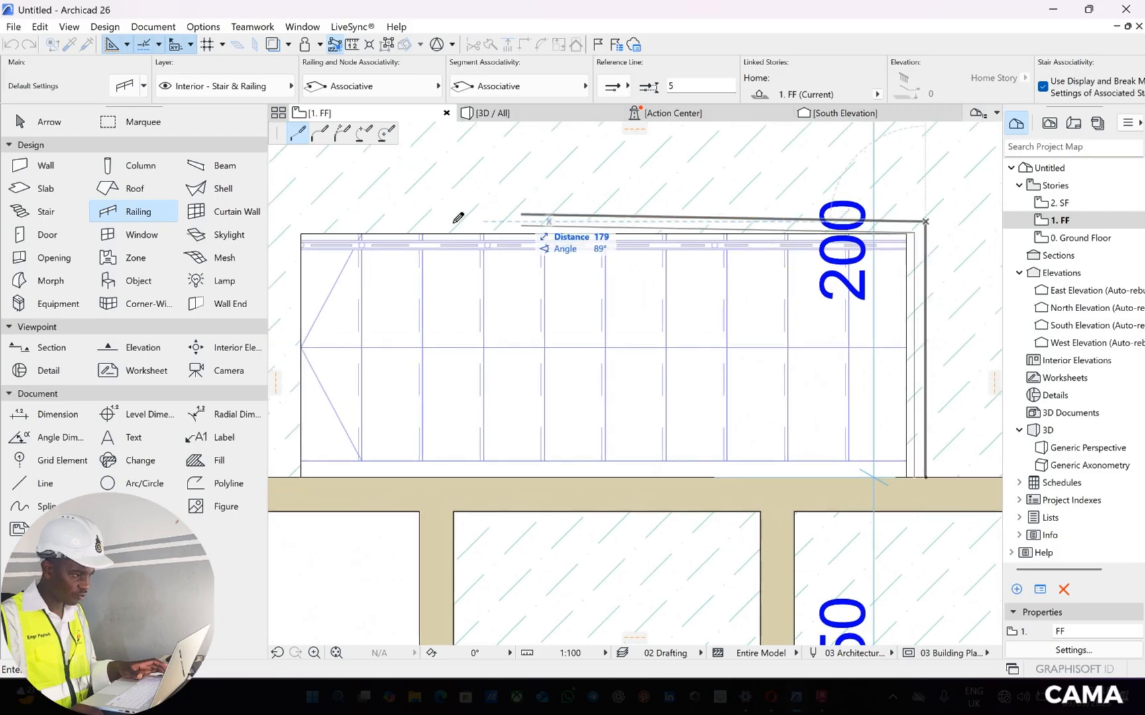
pyautogui.click(454, 220)
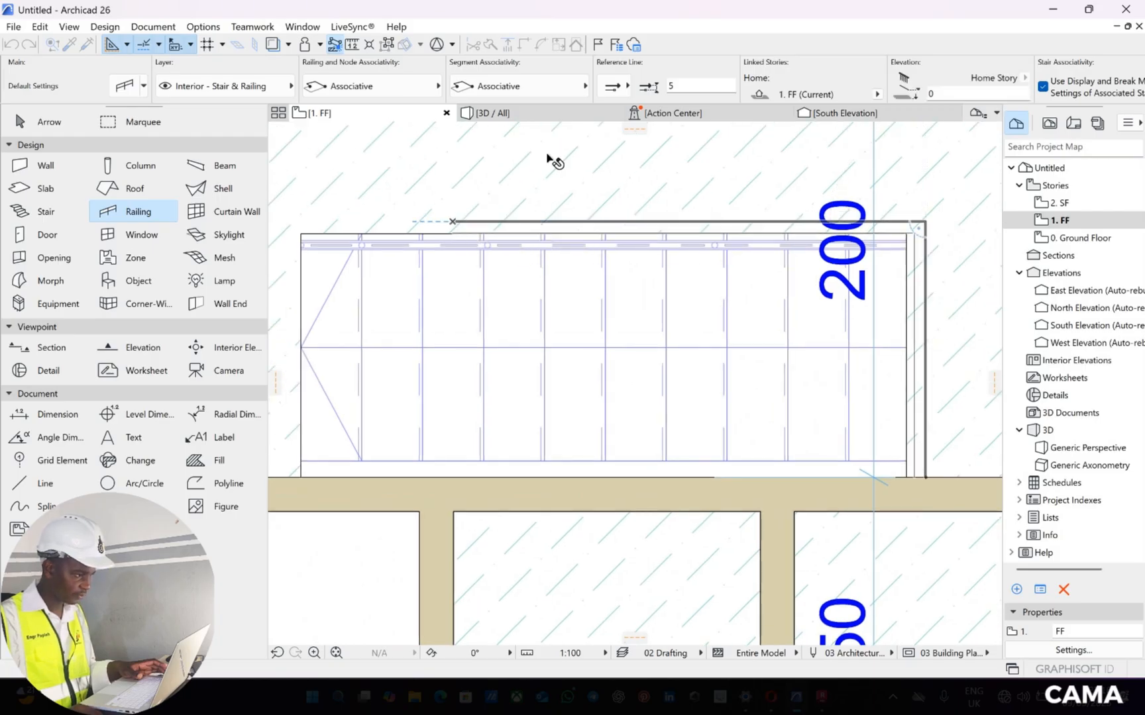
pyautogui.press('Escape')
# Set the absolute height of the bottom rail to 5 on the railing around the stair opening
pyautogui.press('F3')
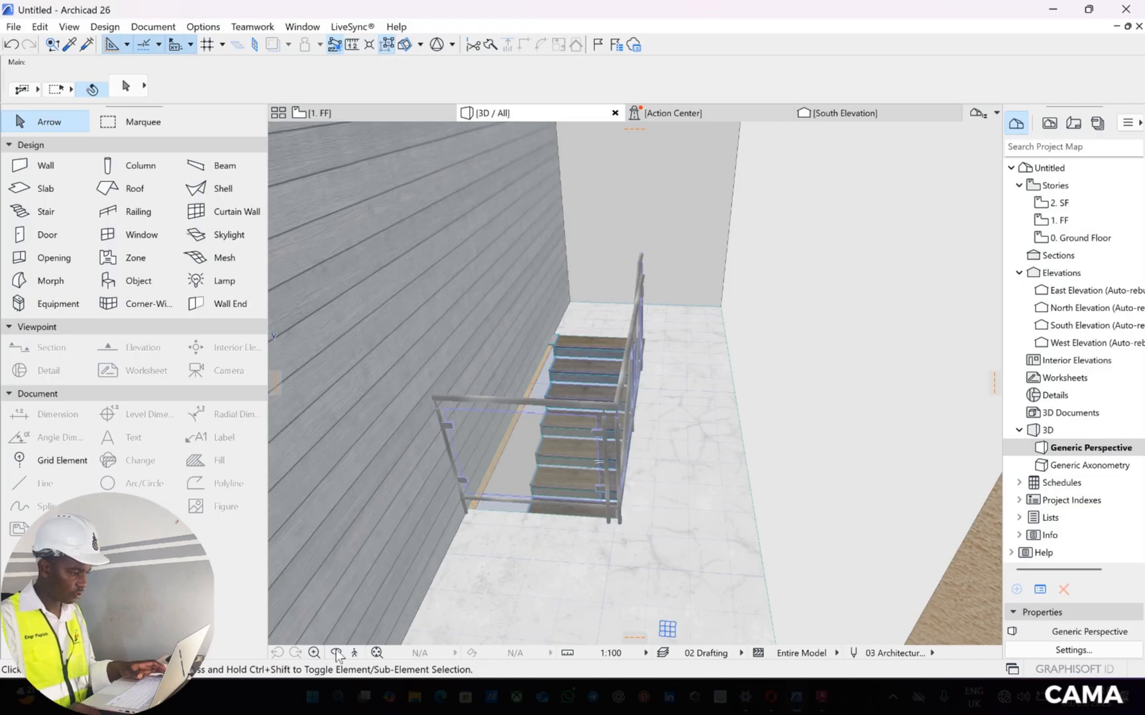
pyautogui.keyDown('shift'); pyautogui.moveTo(528, 434); pyautogui.dragTo(583, 343, button='middle'); pyautogui.keyUp('shift')
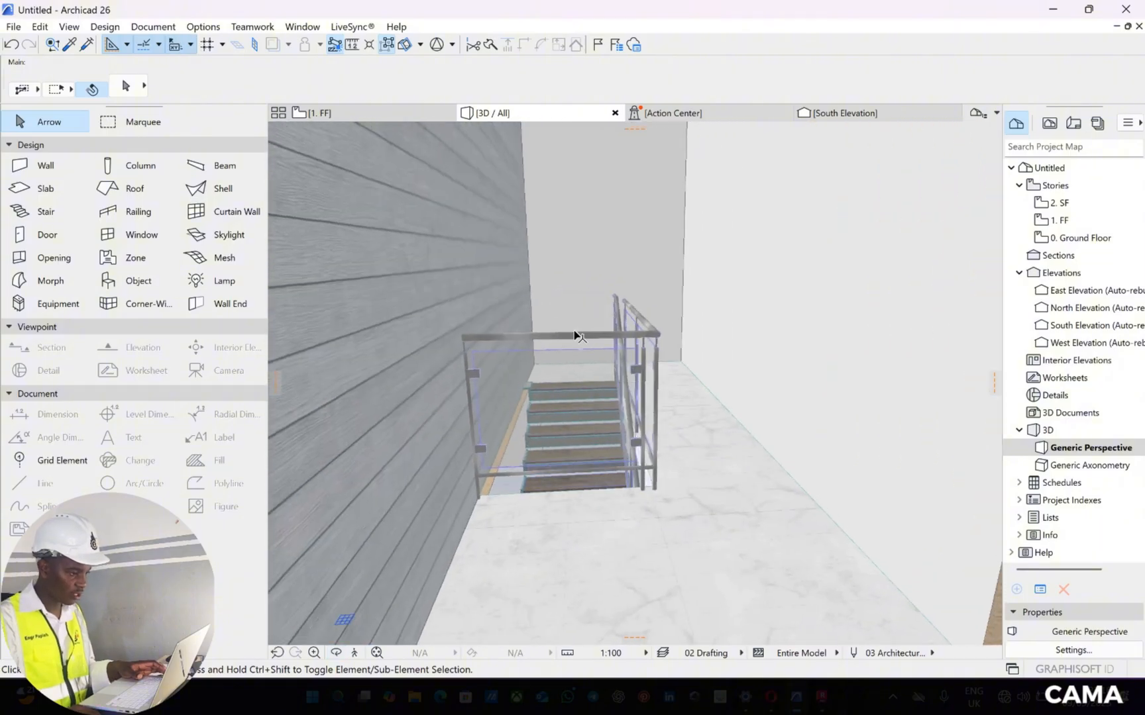
pyautogui.click(124, 215)
pyautogui.doubleClick(125, 215)
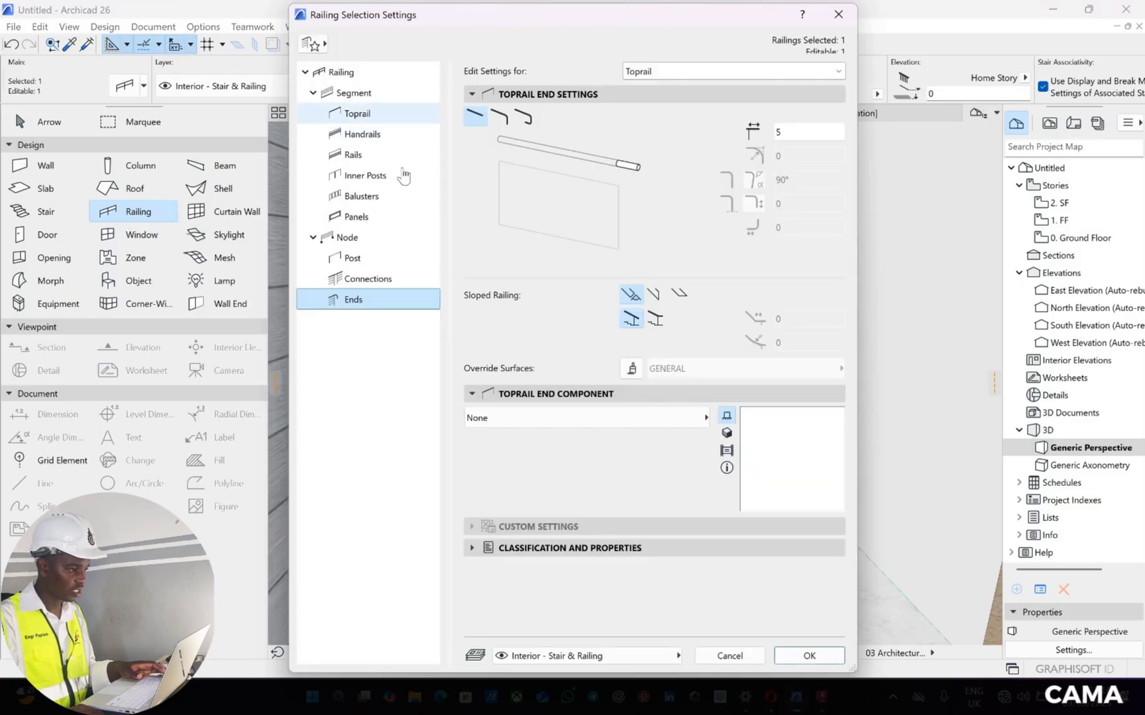
pyautogui.click(341, 72)
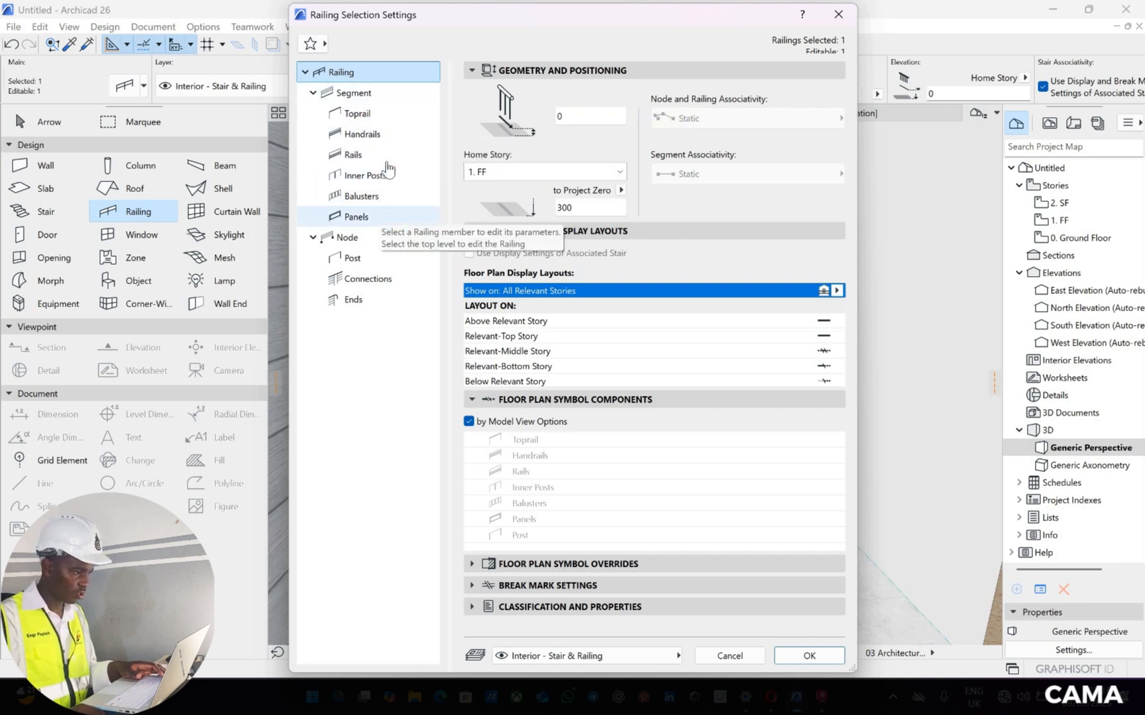
pyautogui.click(353, 154)
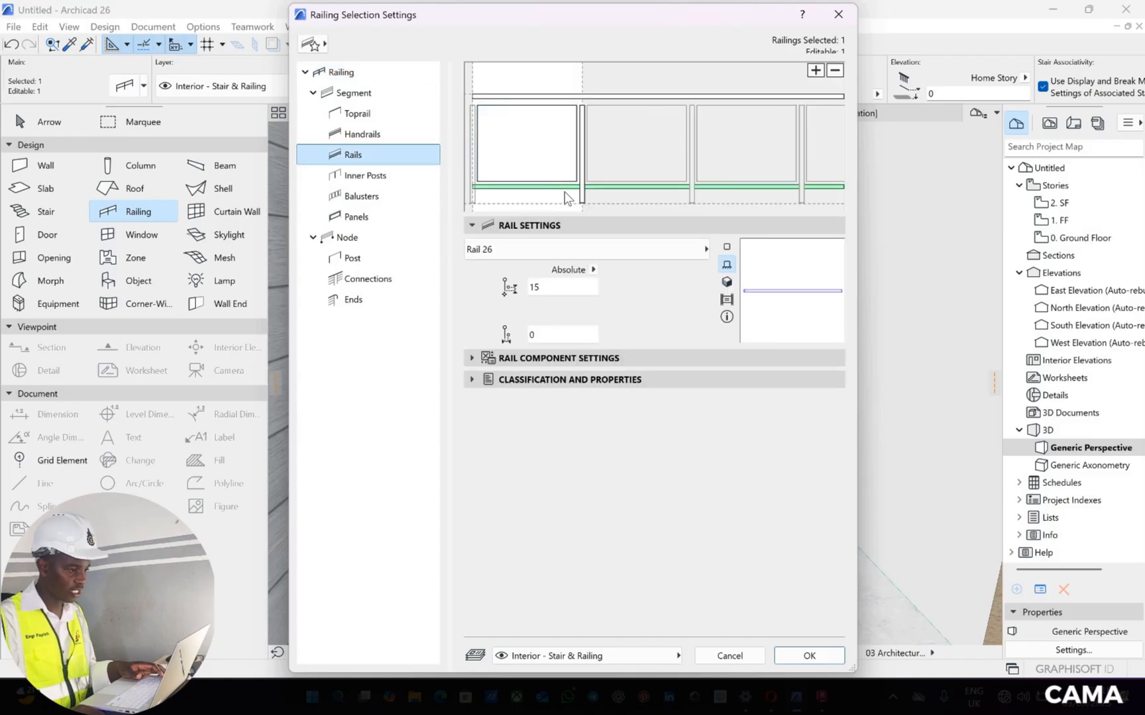
pyautogui.click(571, 209)
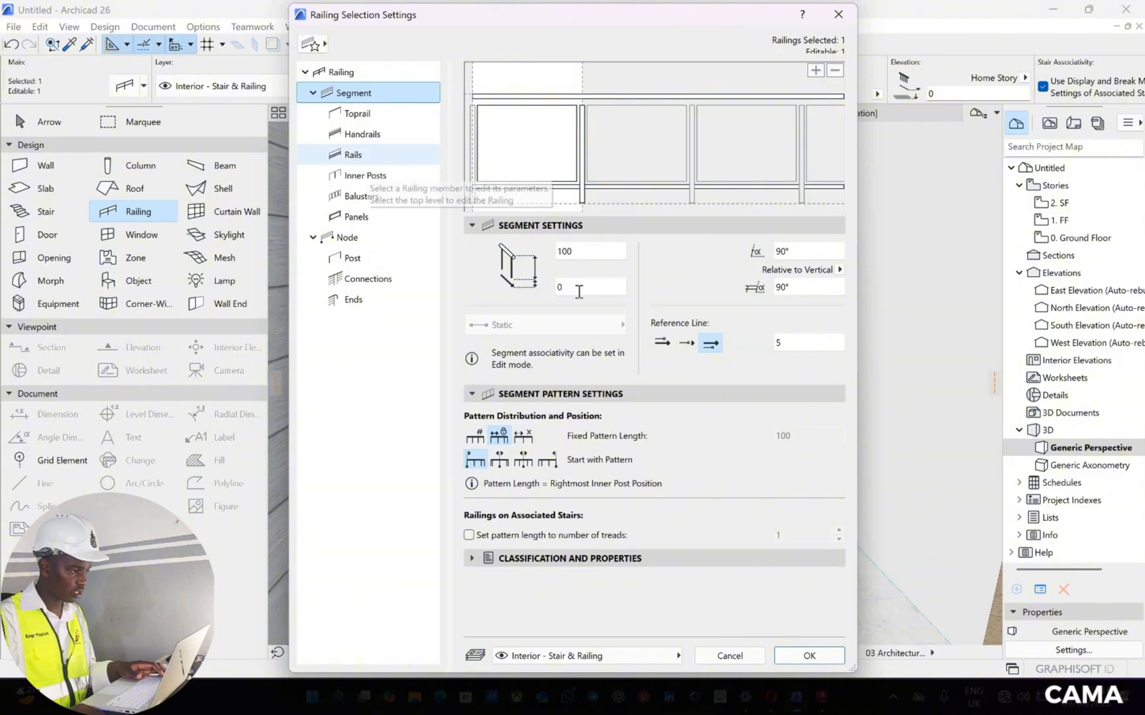
pyautogui.click(354, 154)
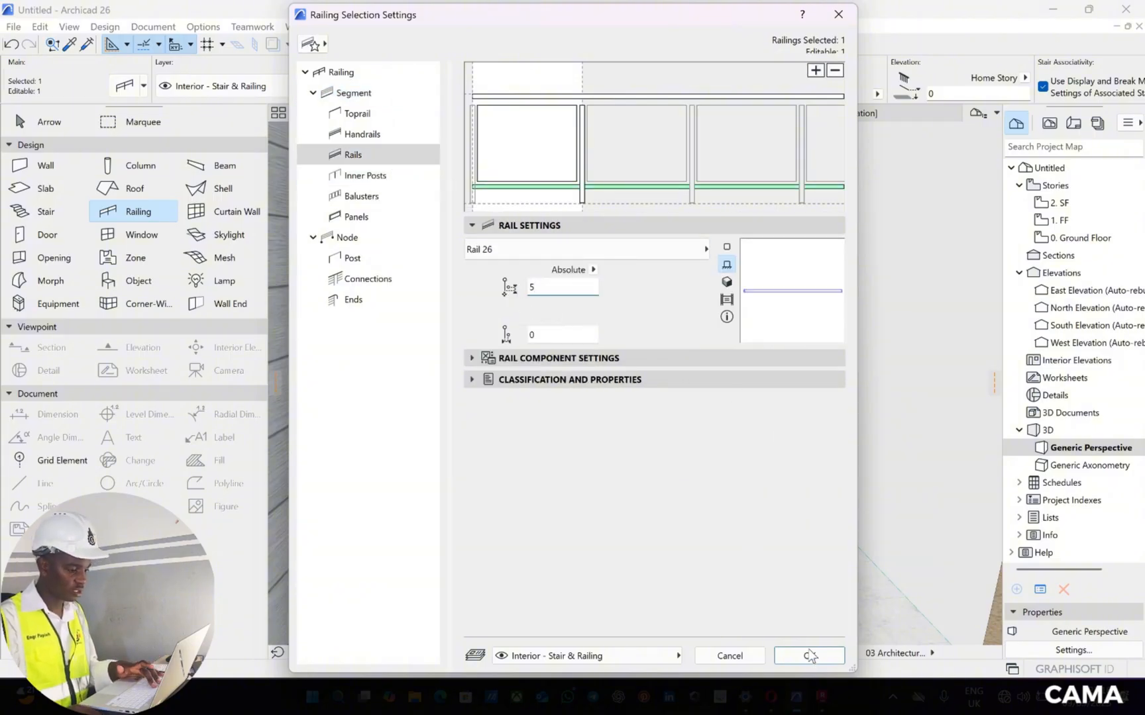
pyautogui.press('Return')
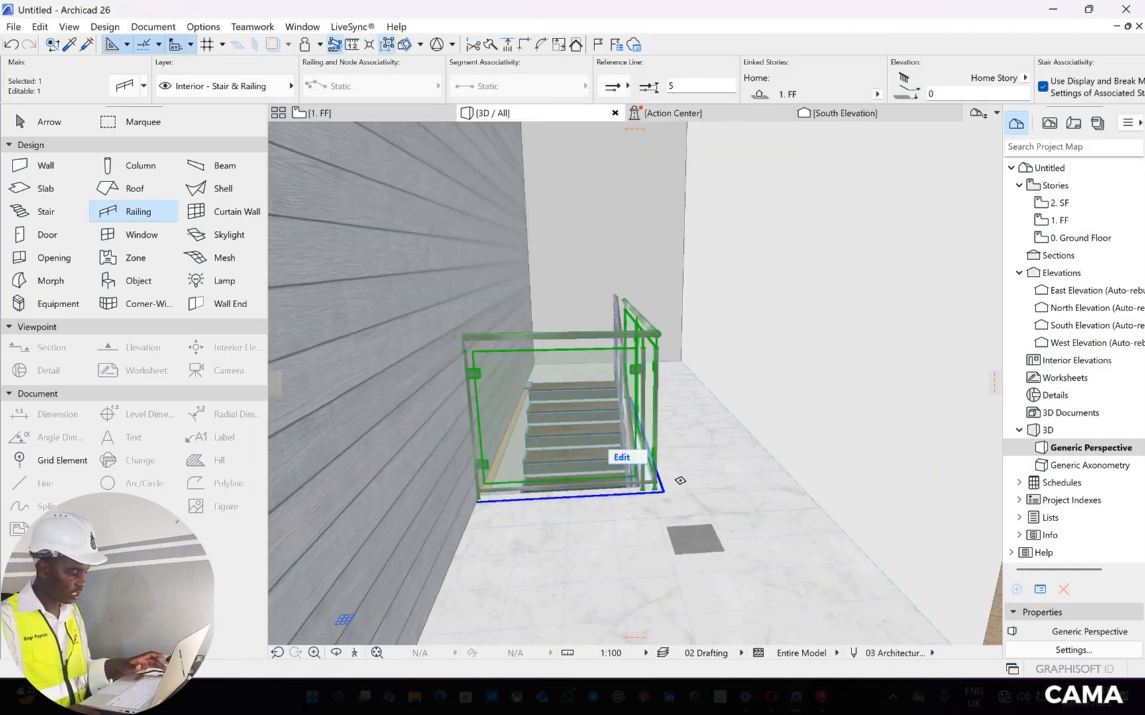
pyautogui.press('Escape')
# Examine the stair railing and the exterior balcony slabs of the building in 3D
pyautogui.click(336, 653)
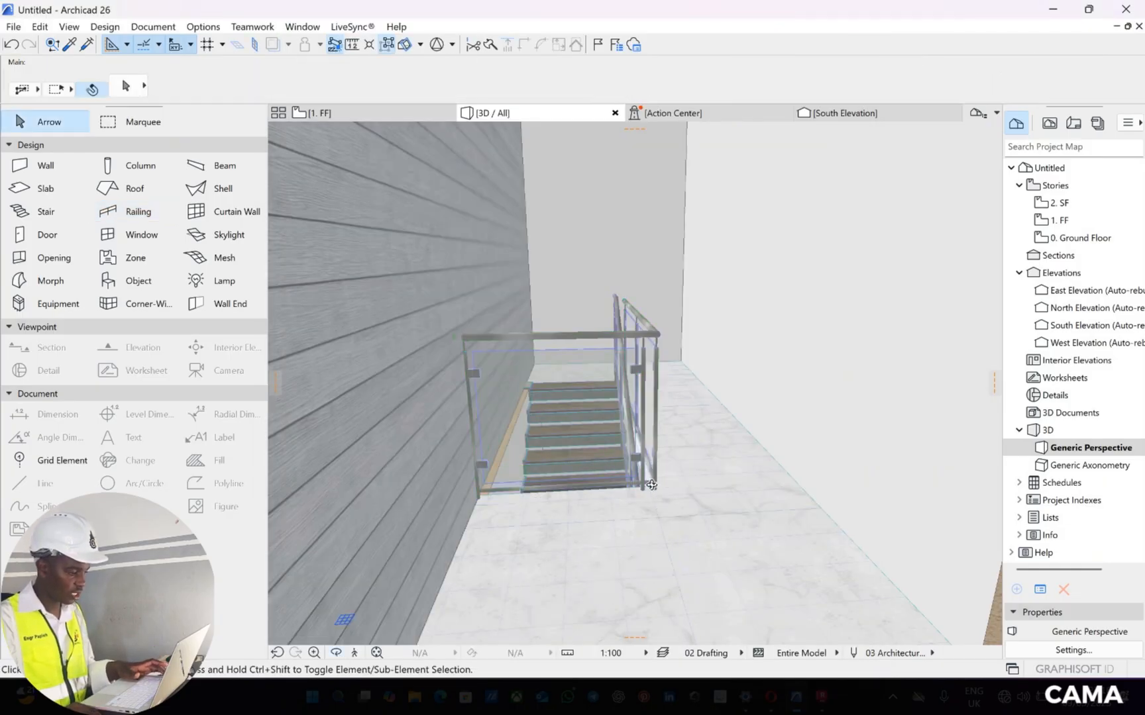
pyautogui.moveTo(598, 502); pyautogui.dragTo(608, 460)
pyautogui.scroll(-3, 608, 460)
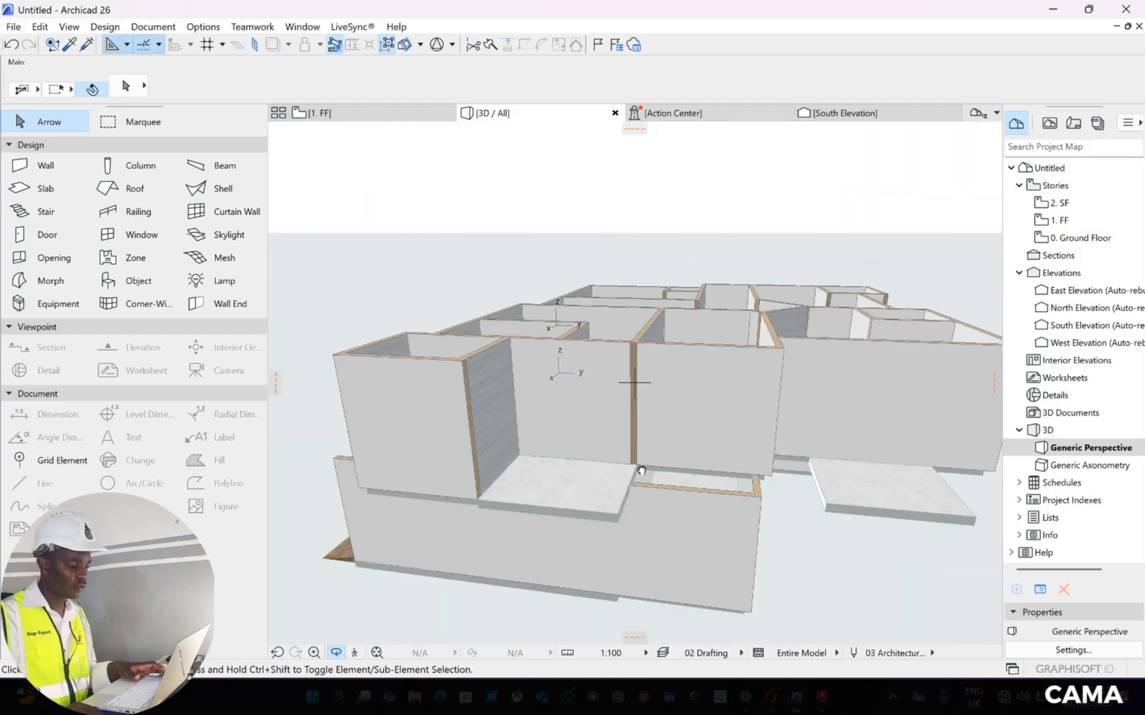
pyautogui.scroll(3, 670, 372)
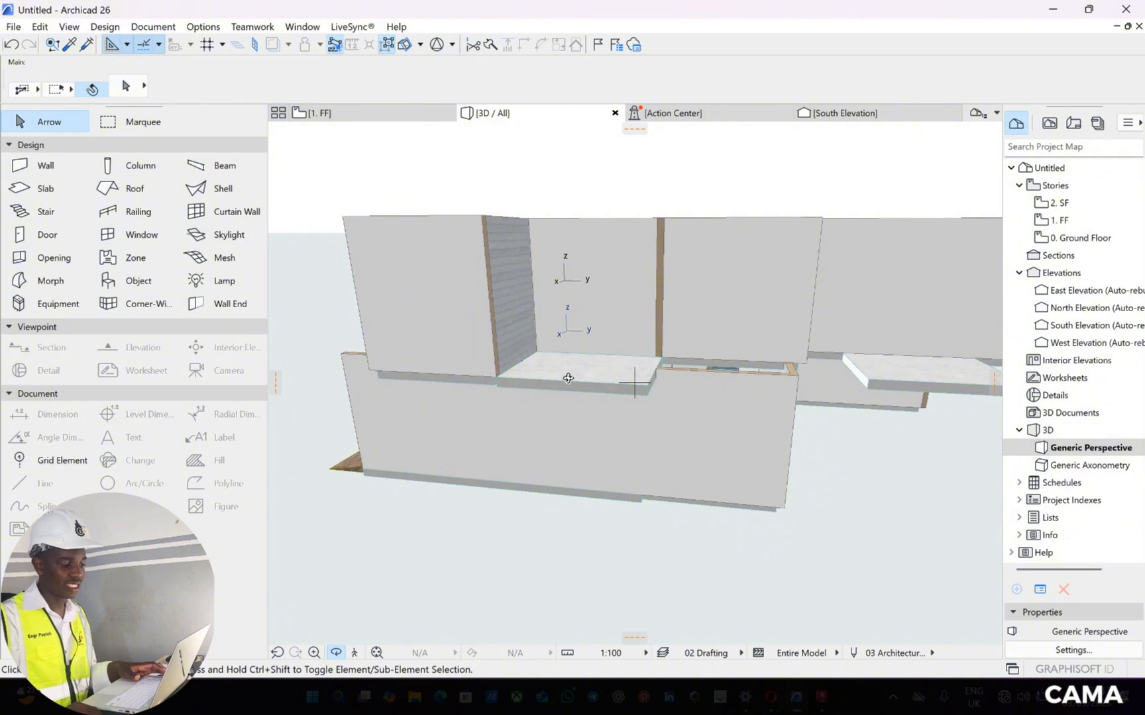
pyautogui.scroll(-3, 568, 378)
pyautogui.scroll(3, 657, 341)
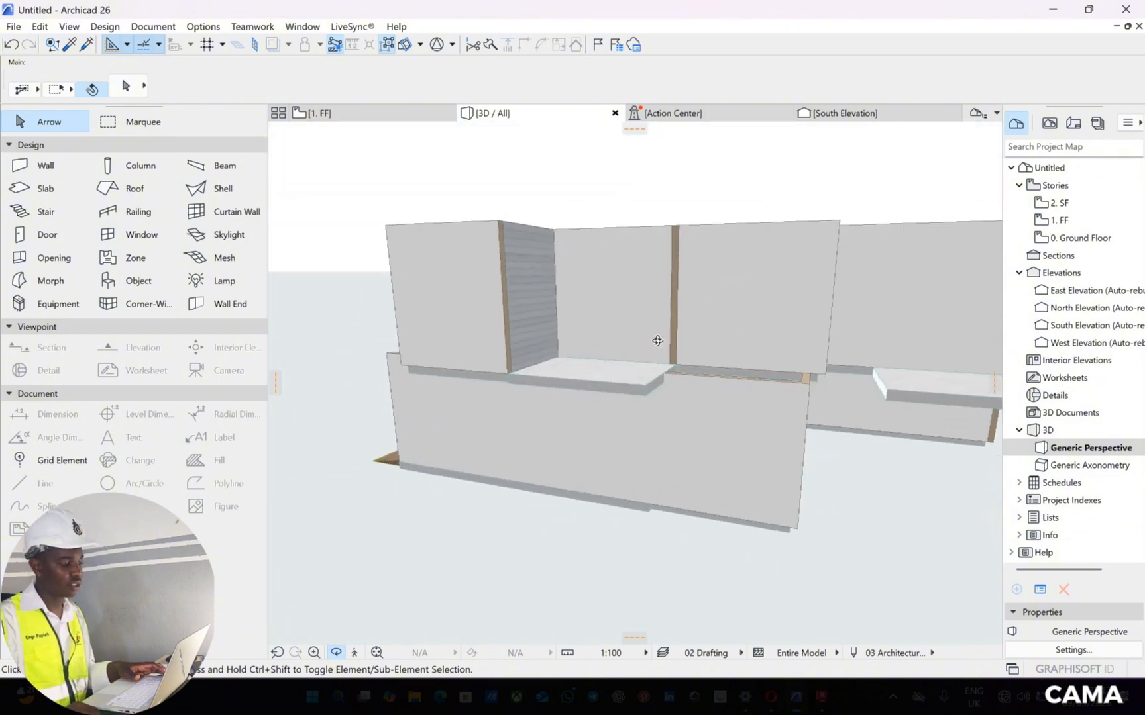
pyautogui.moveTo(657, 341); pyautogui.dragTo(606, 346)
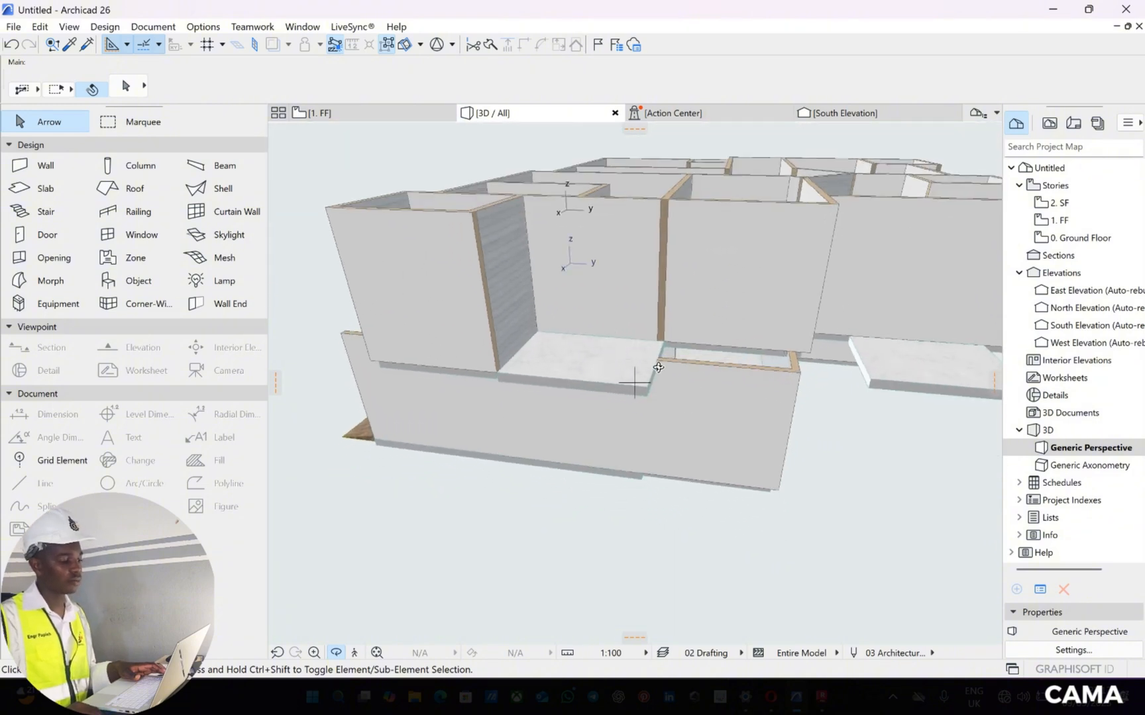
pyautogui.scroll(-3, 596, 271)
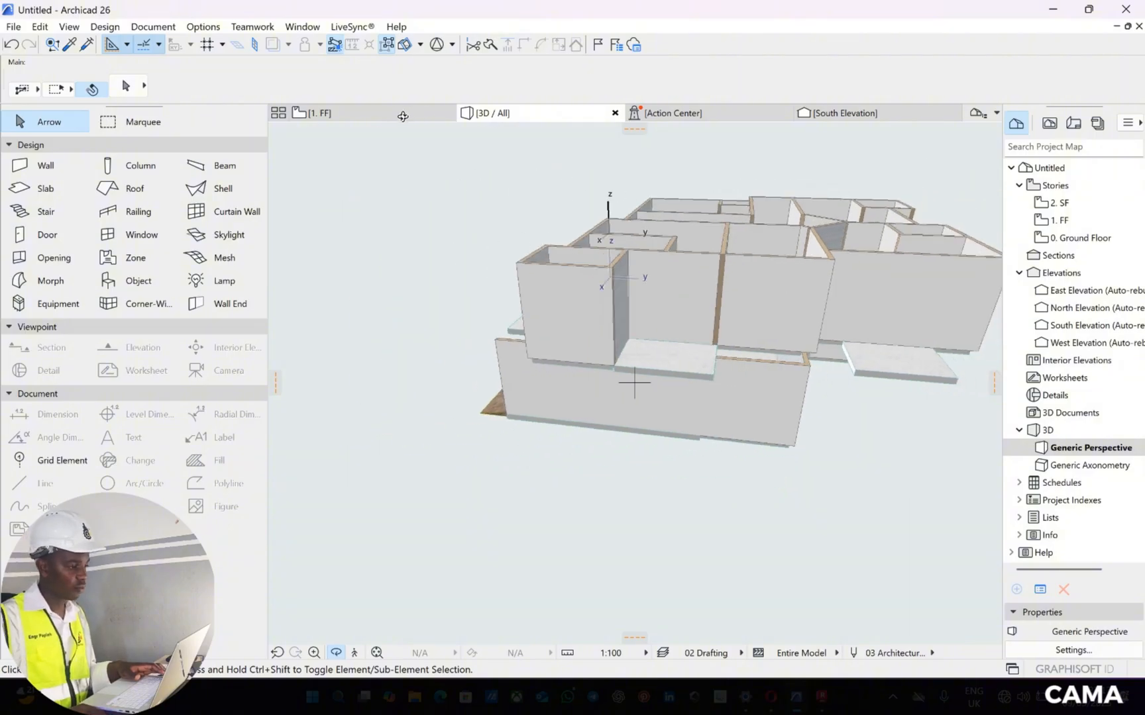
# Activate the Railing tool and look through its favorites, previewing Frameless Glass Railing
pyautogui.click(172, 212)
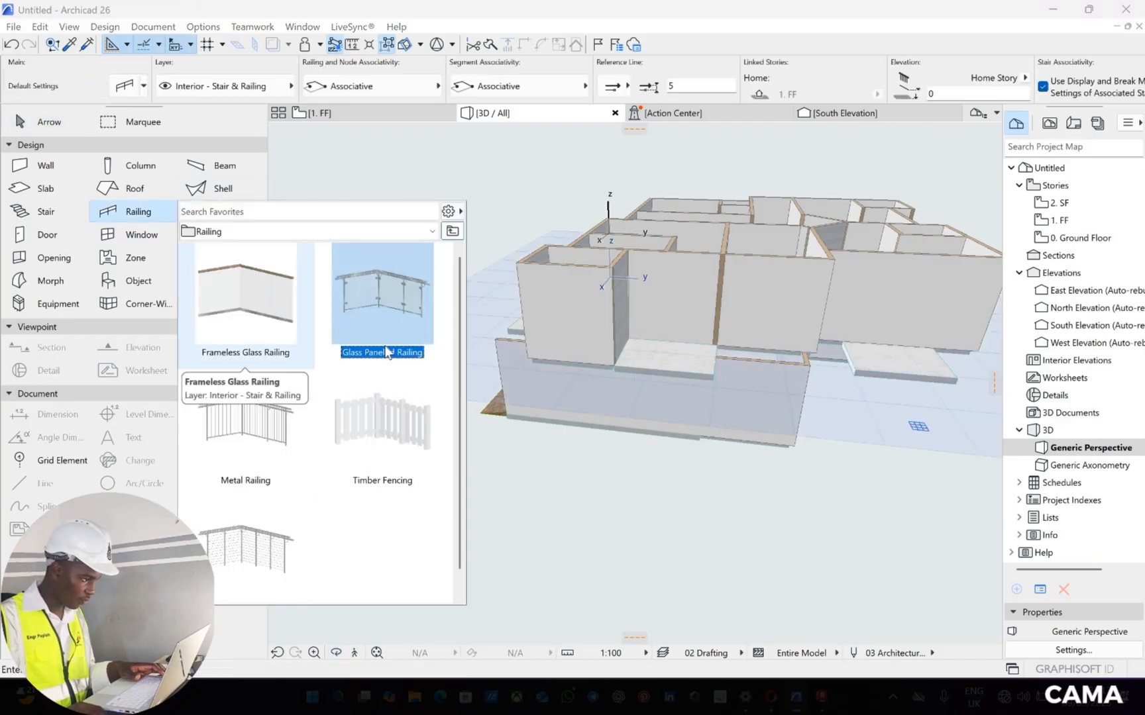
pyautogui.click(228, 302)
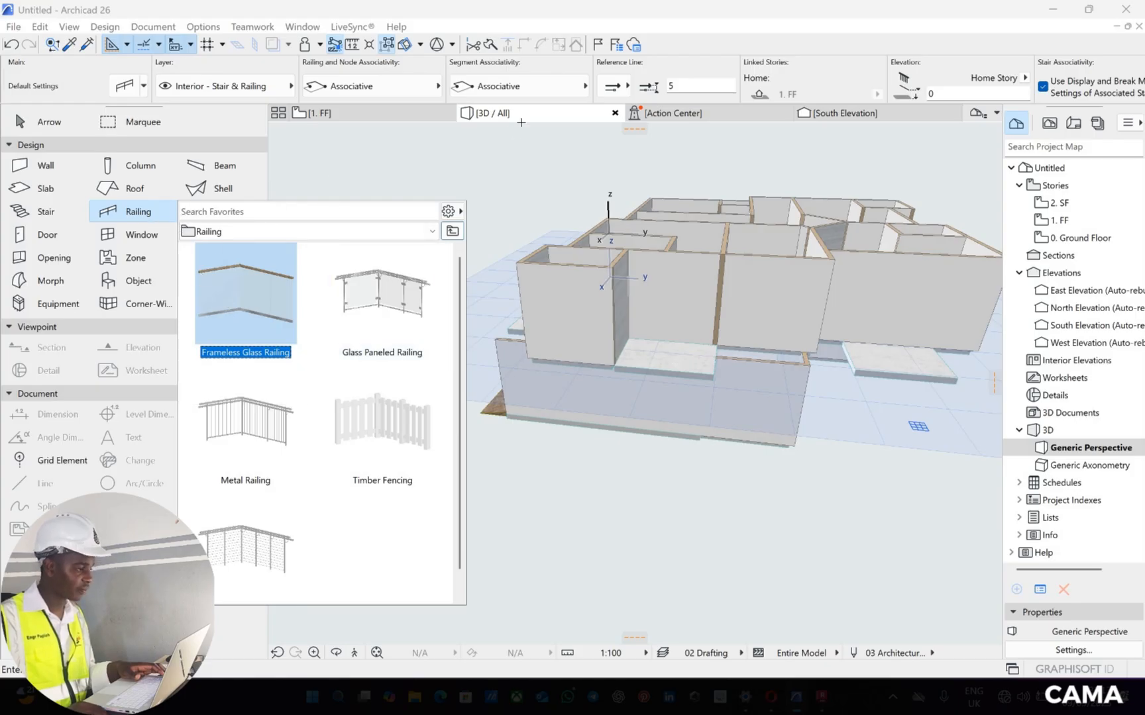
pyautogui.click(408, 131)
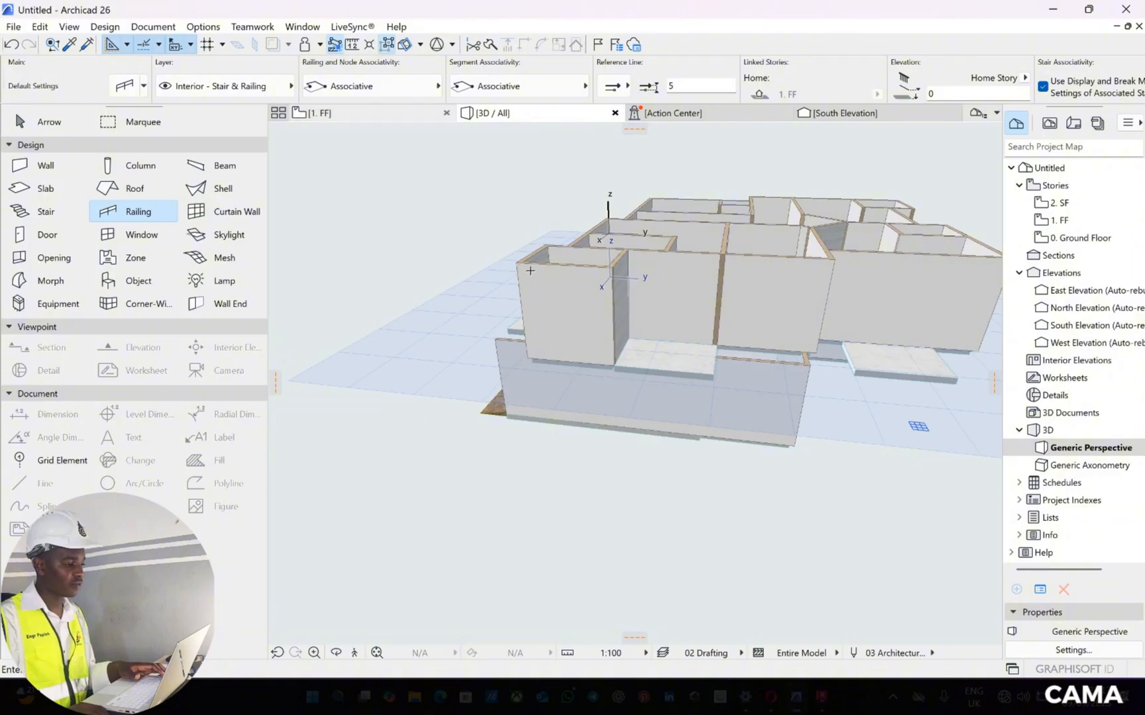
# On the FF floor plan, start a railing at the south balcony's outer wall corner and run it about 205 along the short west edge
pyautogui.press('F2')
pyautogui.scroll(-3, 633, 384)
pyautogui.moveTo(470, 334); pyautogui.dragTo(529, 209, button='middle')
pyautogui.scroll(6, 529, 199)
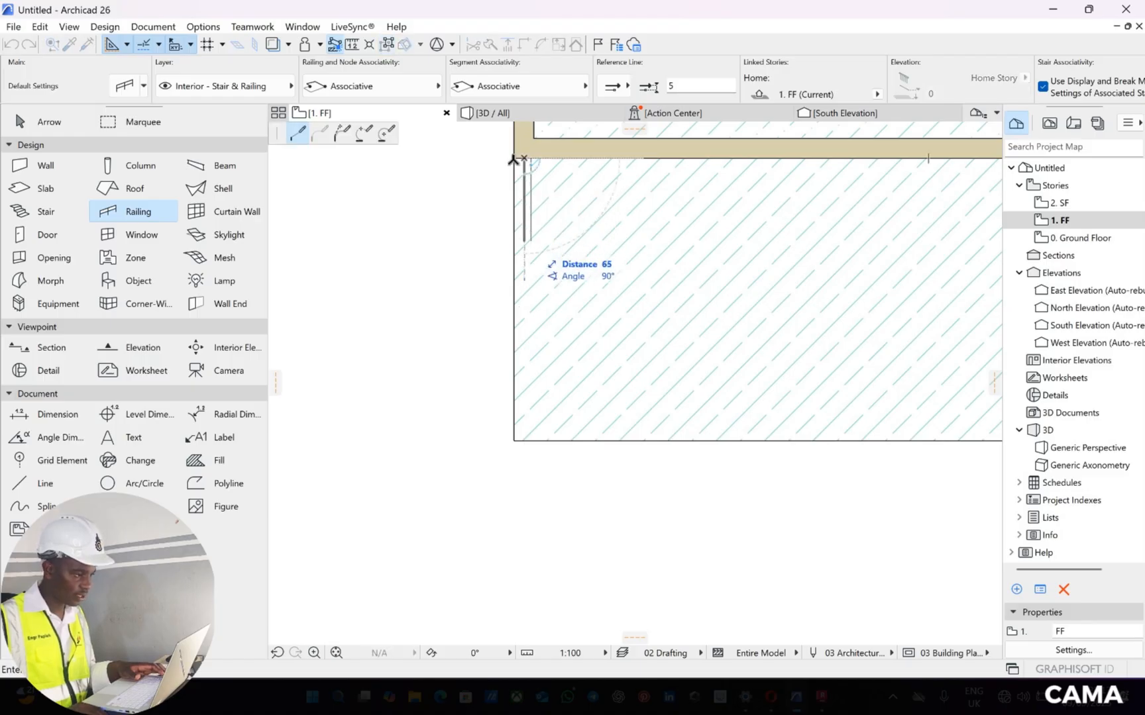
pyautogui.scroll(1, 528, 161)
pyautogui.scroll(3, 528, 161)
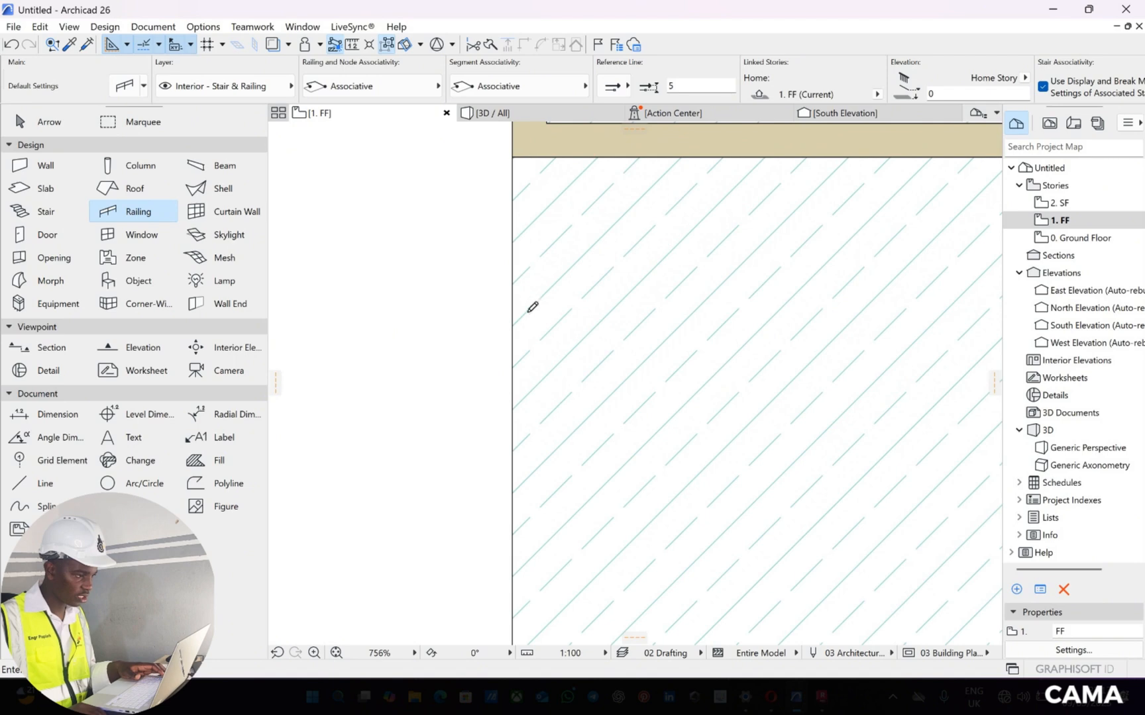
pyautogui.click(520, 160)
pyautogui.scroll(-3, 534, 388)
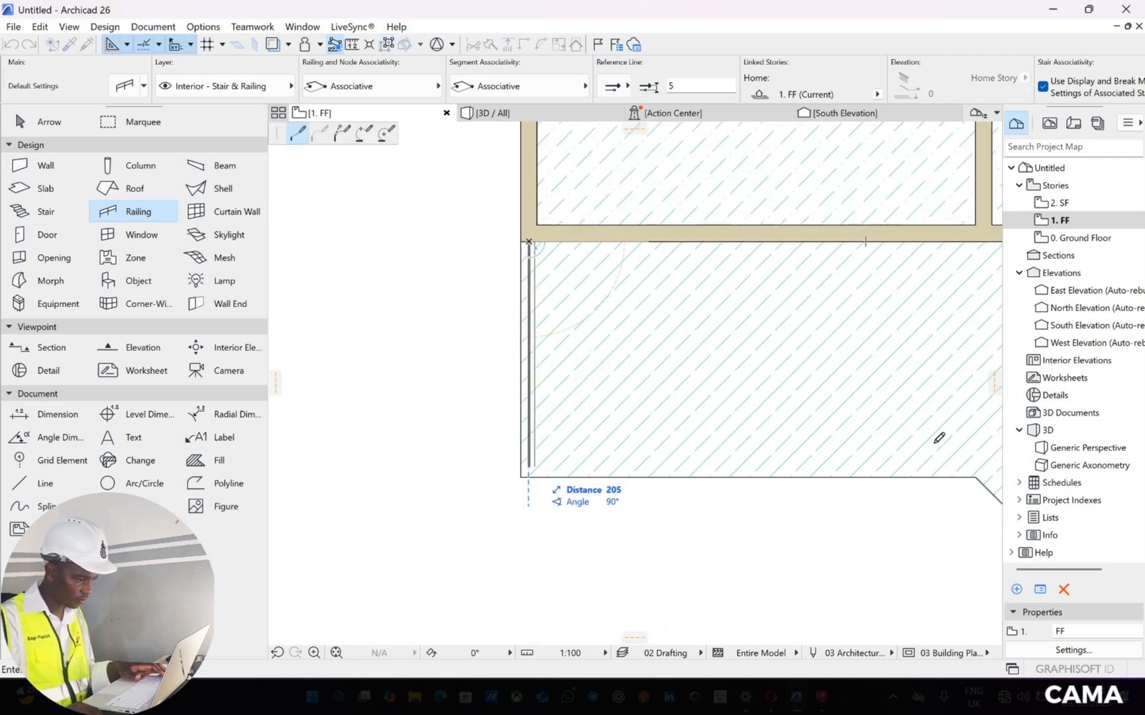
pyautogui.click(528, 465)
# Continue the south balcony railing along the straight front edge, the diagonal and the long front edge, ending at the east wall corner
pyautogui.moveTo(947, 461); pyautogui.dragTo(745, 333, button='middle')
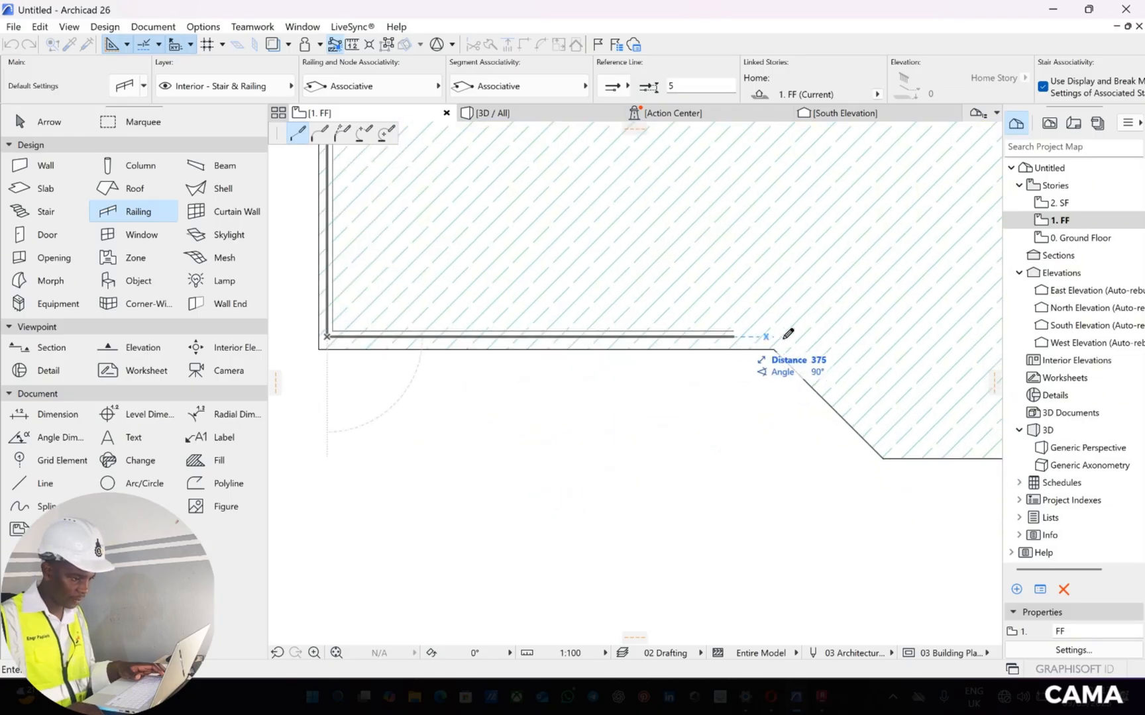
pyautogui.click(783, 336)
pyautogui.moveTo(906, 435); pyautogui.dragTo(834, 372, button='middle')
pyautogui.scroll(-4, 658, 332)
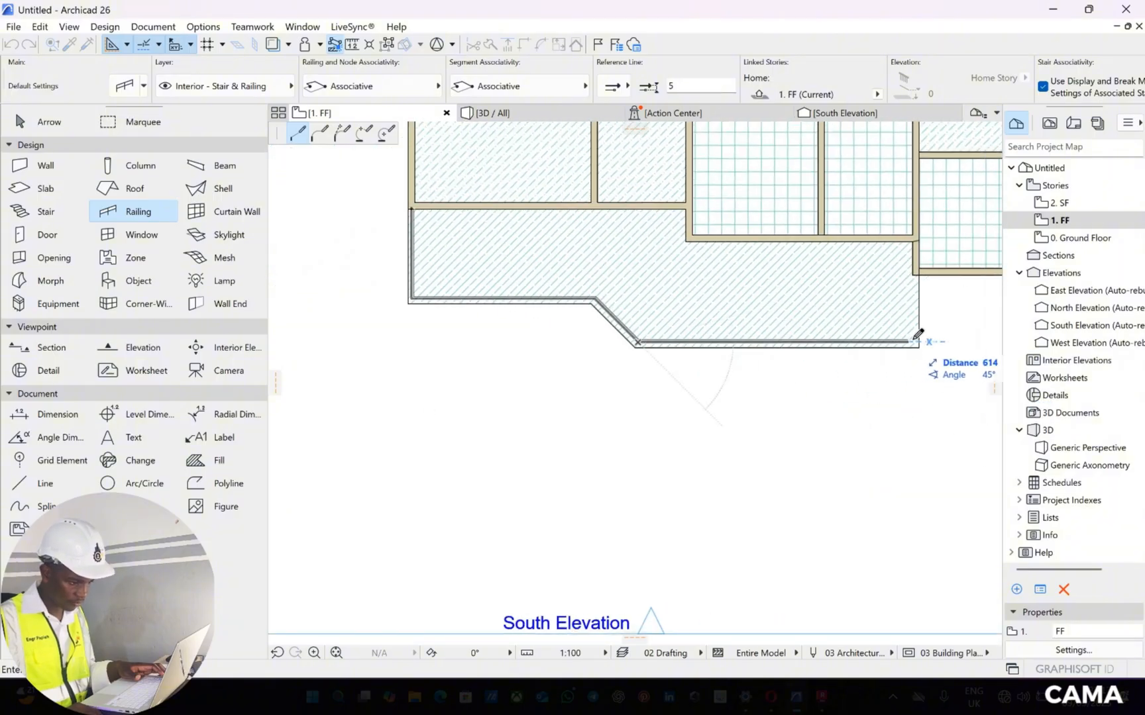
pyautogui.scroll(3, 923, 251)
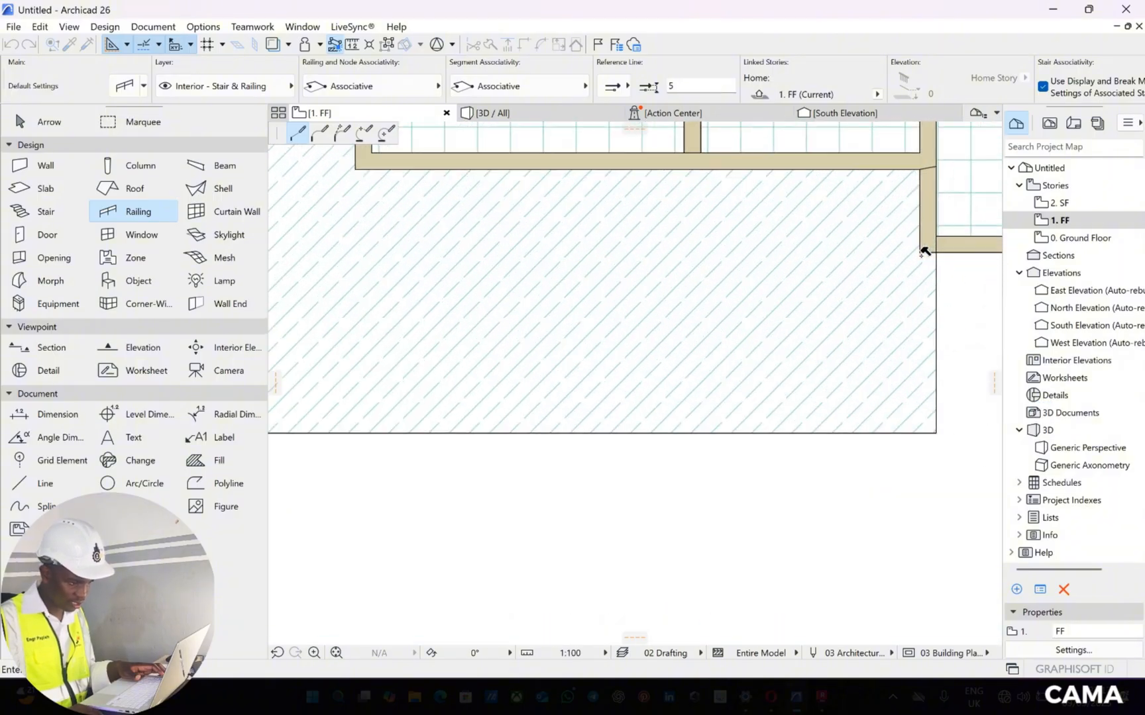
pyautogui.doubleClick(923, 252)
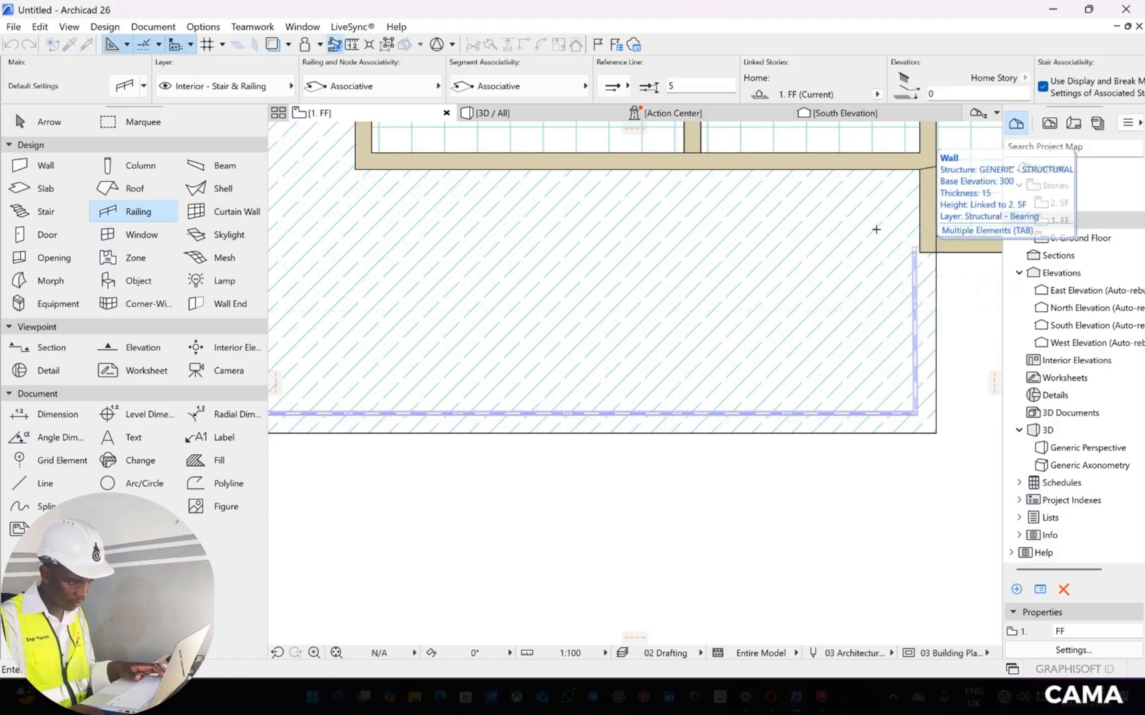
# Draw a railing on the lower east balcony, running about 206 out from the wall along the north edge and down to the room wall
pyautogui.scroll(-3, 920, 253)
pyautogui.moveTo(685, 302); pyautogui.dragTo(544, 267, button='middle')
pyautogui.scroll(-4, 606, 268)
pyautogui.scroll(5, 544, 272)
pyautogui.scroll(6, 545, 272)
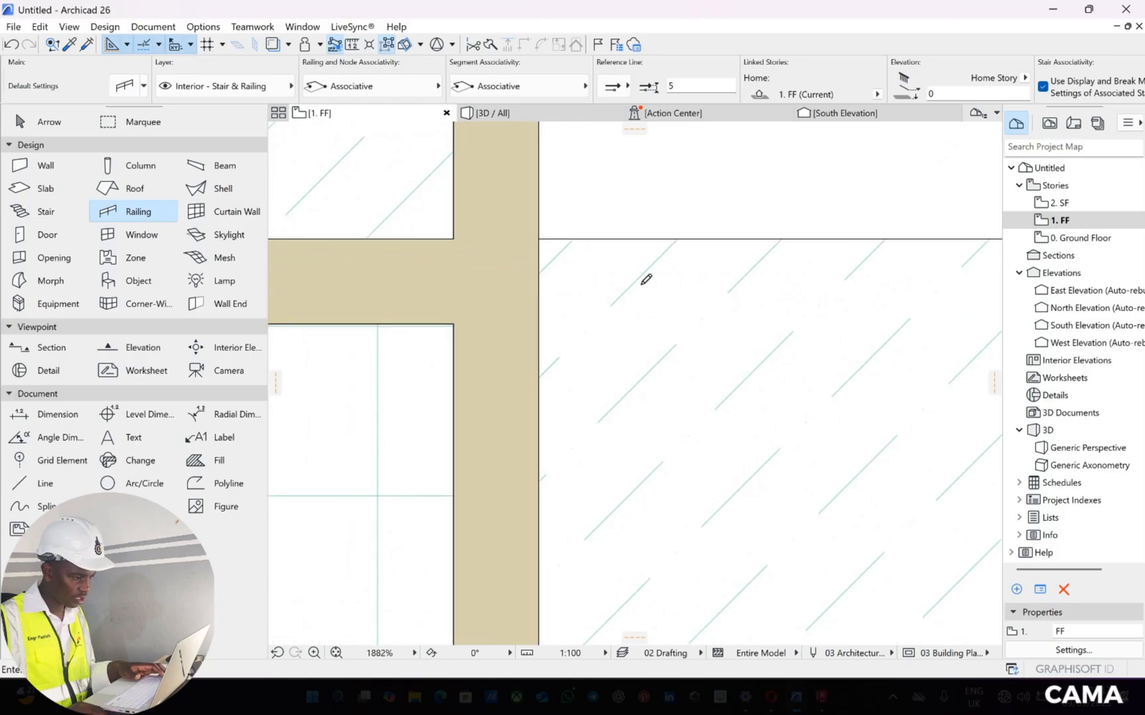
pyautogui.click(539, 298)
pyautogui.scroll(-4, 794, 305)
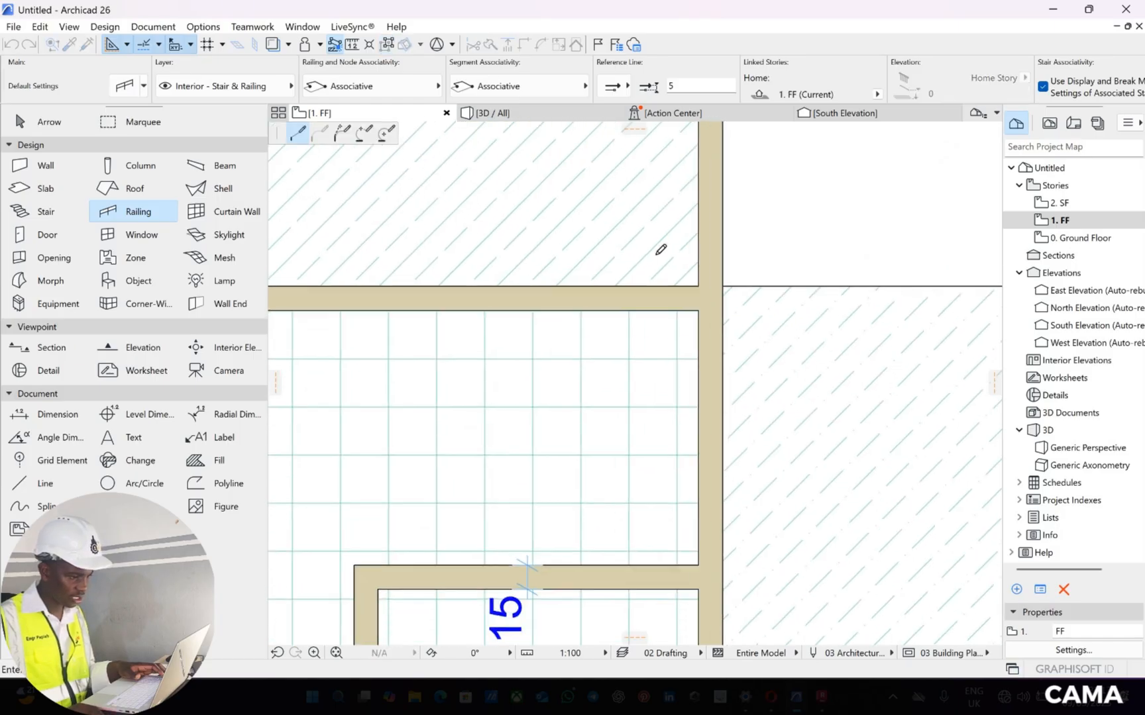
pyautogui.moveTo(803, 250); pyautogui.dragTo(568, 194, button='middle')
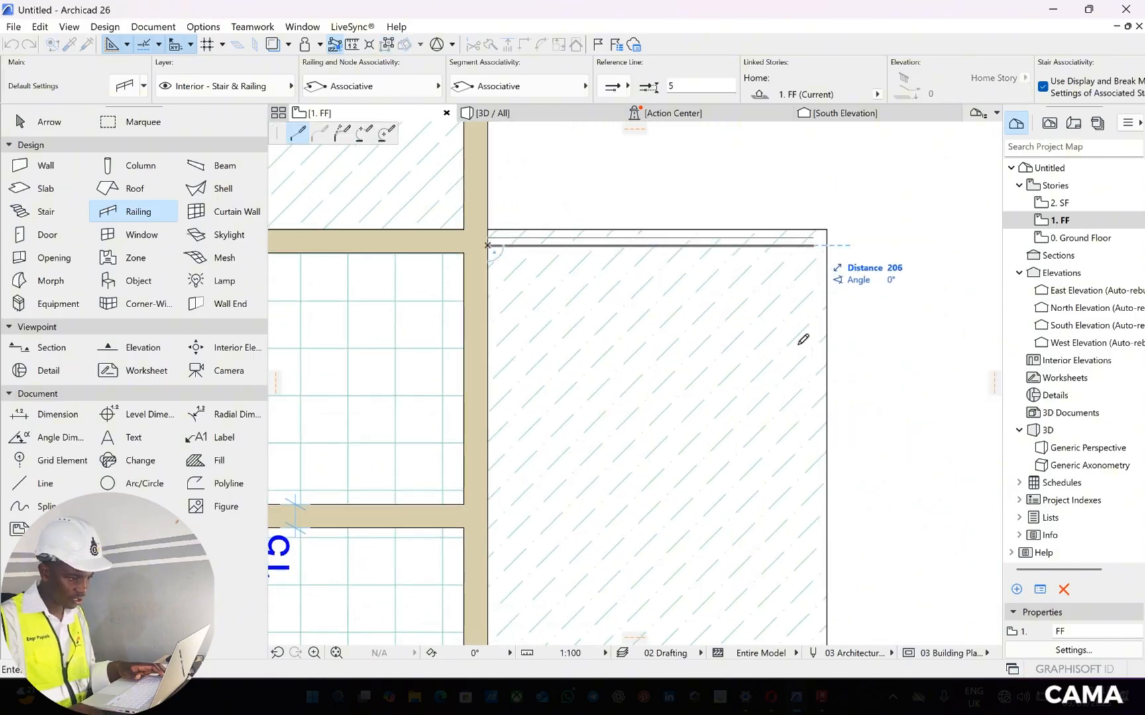
pyautogui.scroll(-4, 810, 276)
pyautogui.scroll(4, 817, 350)
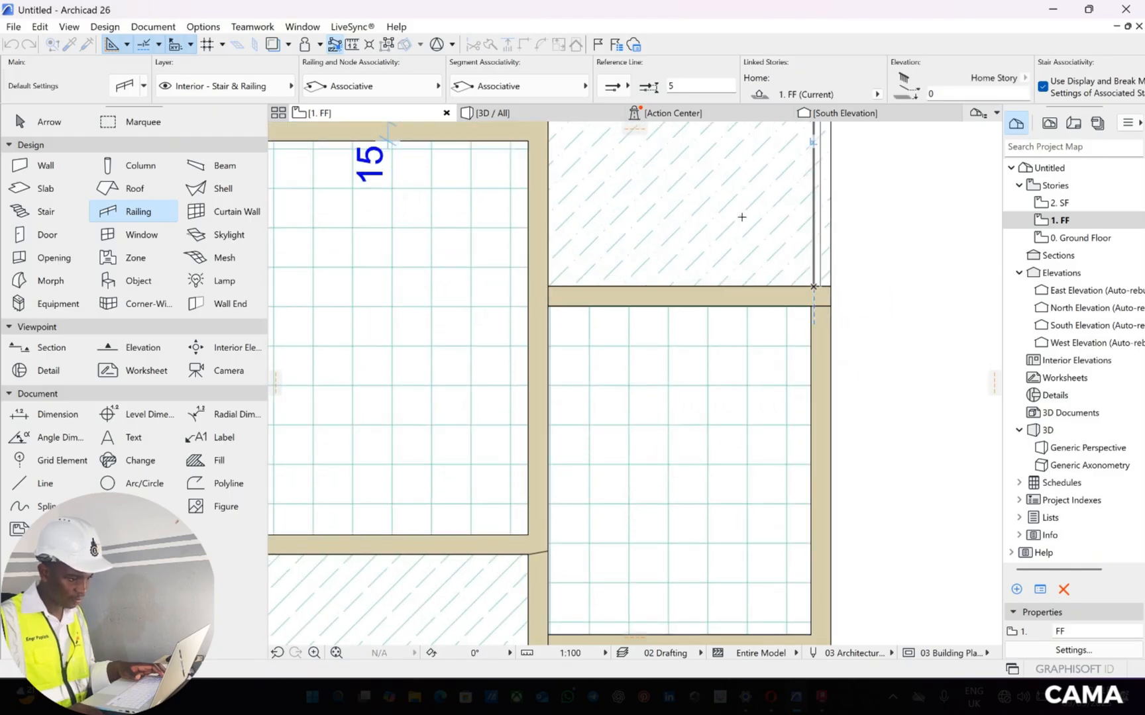
# Draw a U-shaped railing around the upper east balcony from wall to wall, with its outer side about 253 long
pyautogui.scroll(-3, 747, 232)
pyautogui.scroll(-3, 714, 242)
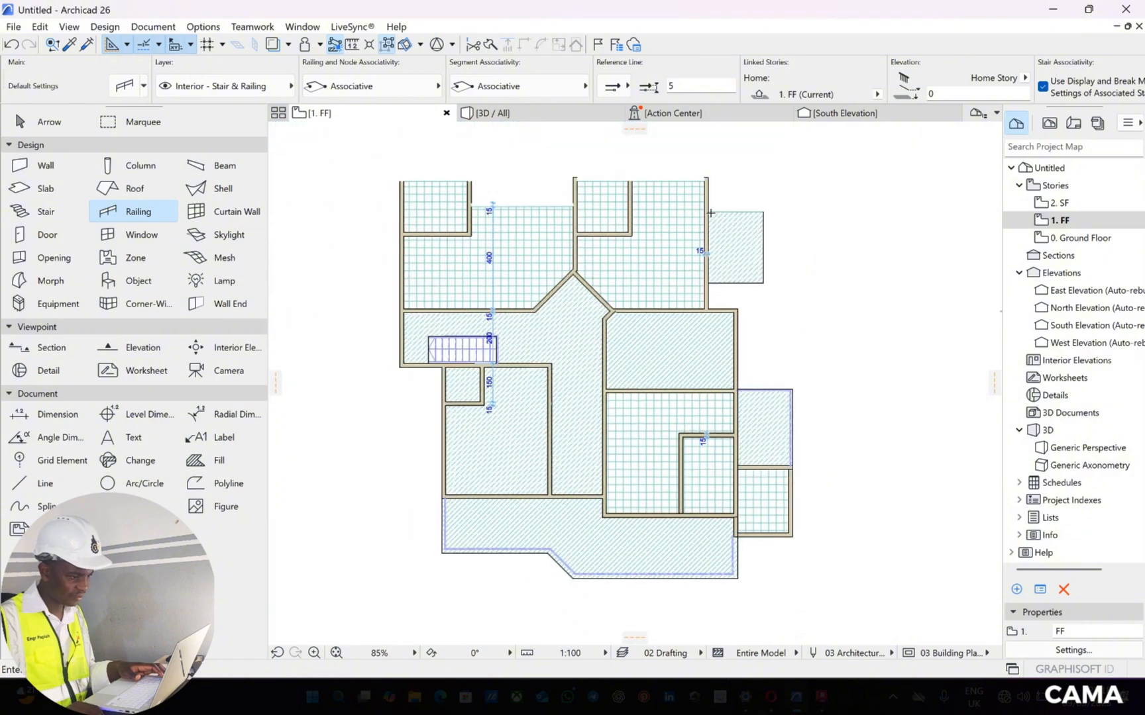
pyautogui.scroll(5, 701, 298)
pyautogui.scroll(5, 681, 298)
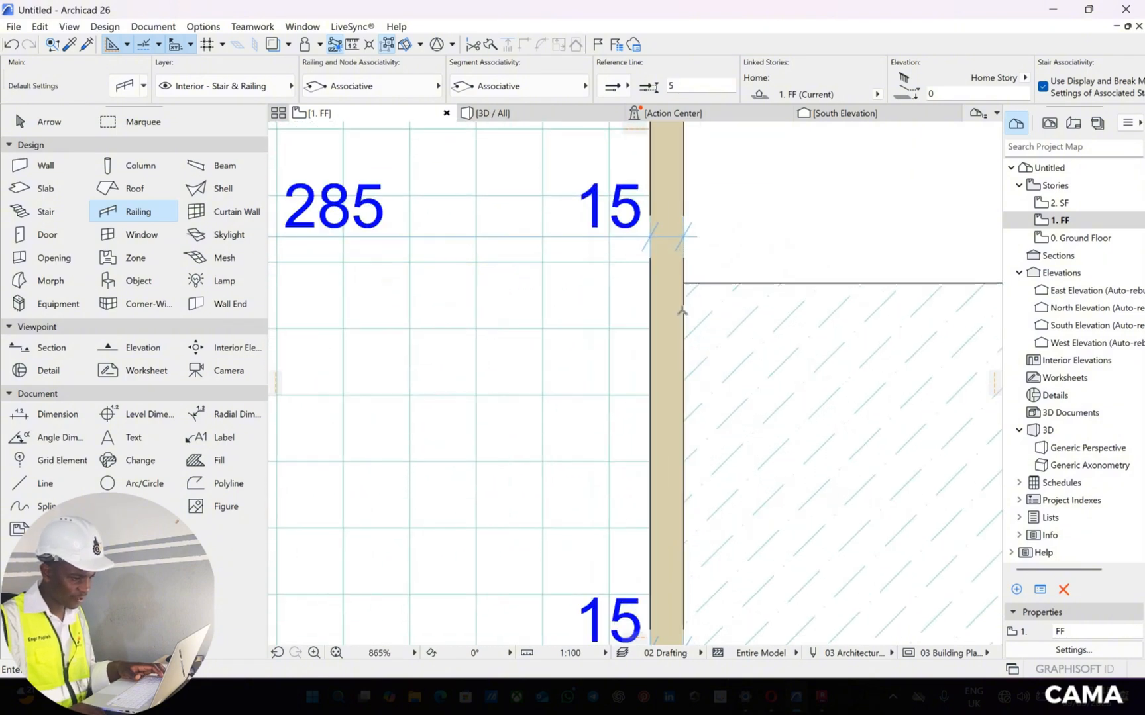
pyautogui.click(680, 313)
pyautogui.scroll(-2, 807, 281)
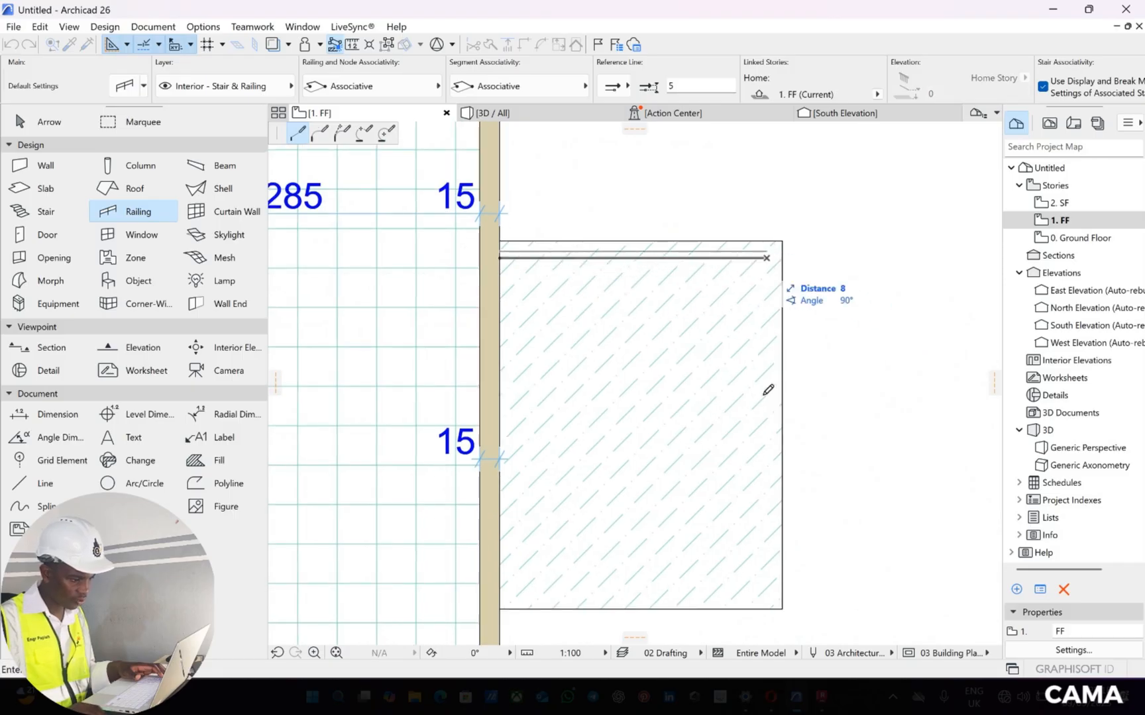
pyautogui.moveTo(743, 475); pyautogui.dragTo(755, 315, button='middle')
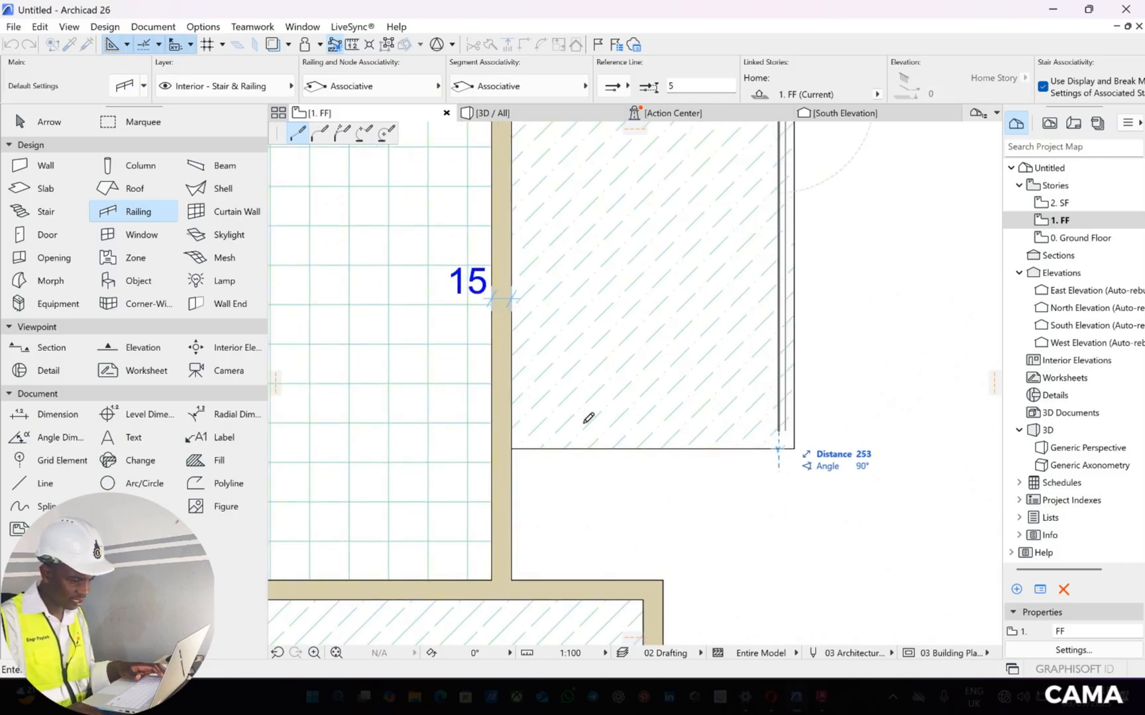
pyautogui.click(533, 432)
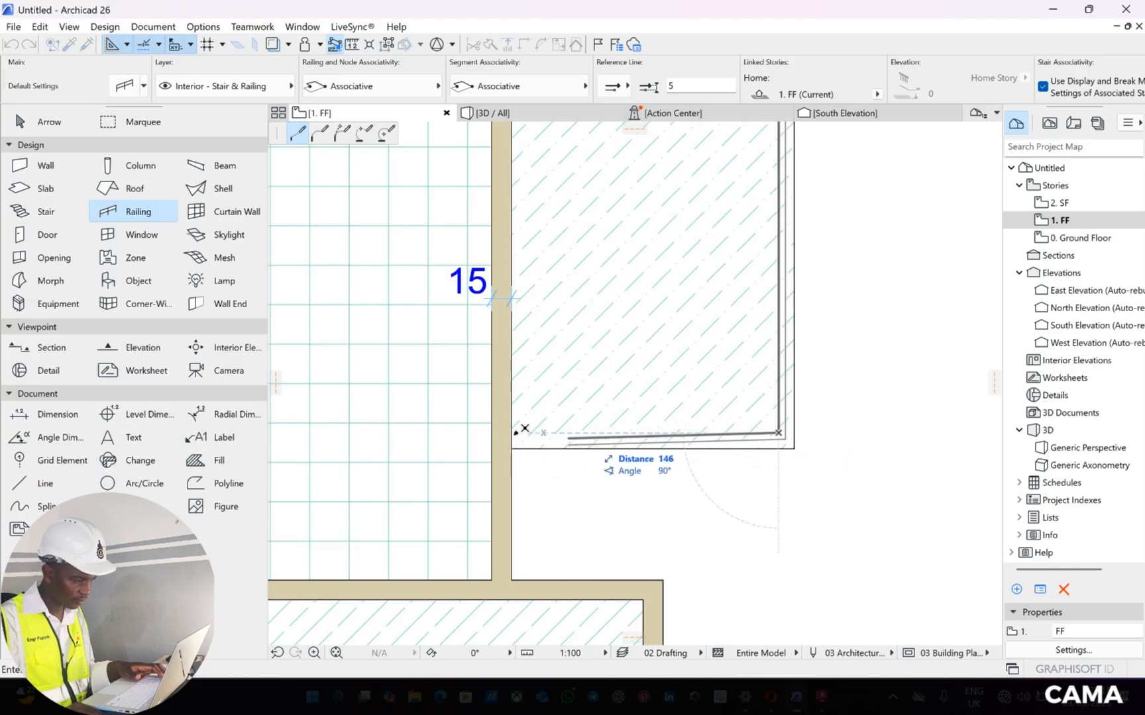
pyautogui.doubleClick(511, 432)
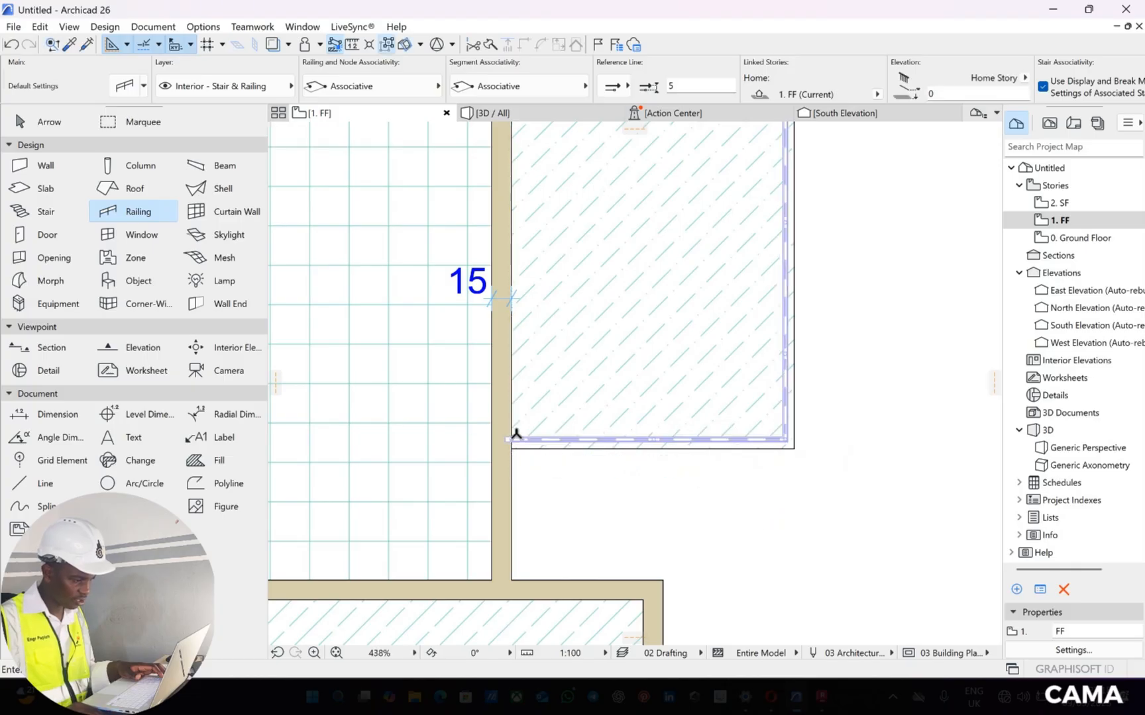
# Draw a railing around the three open sides of the north balcony, from the west wall corner to the east wall
pyautogui.scroll(-3, 521, 478)
pyautogui.scroll(6, 503, 317)
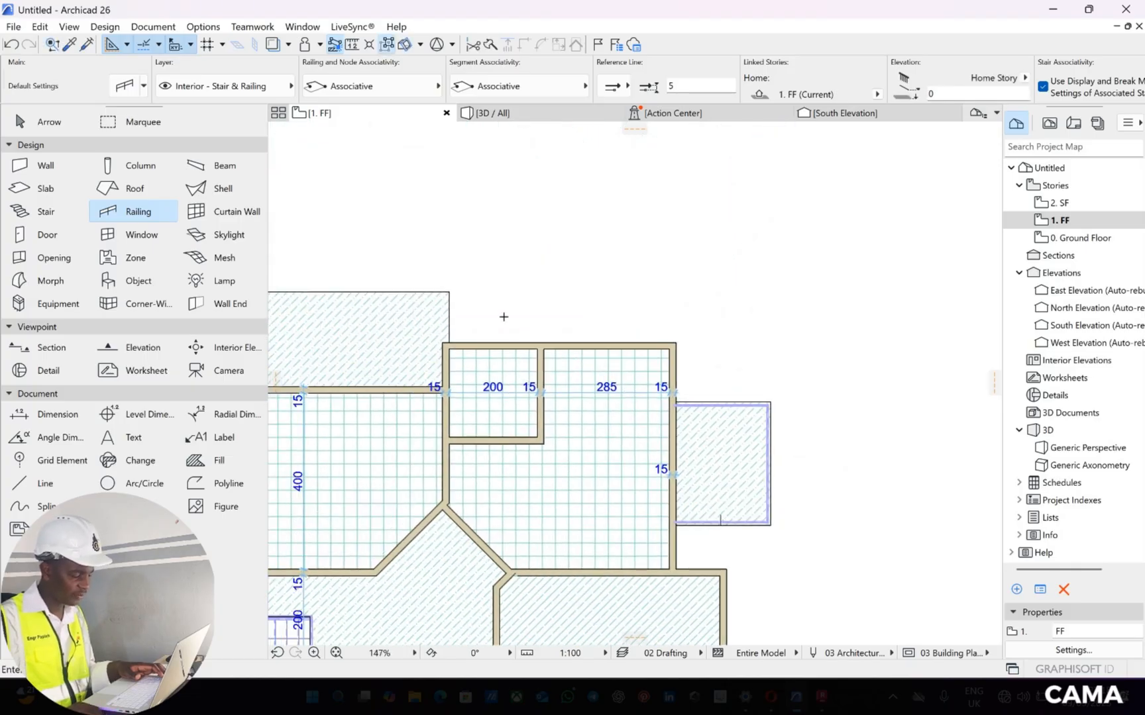
pyautogui.scroll(4, 480, 371)
pyautogui.click(480, 369)
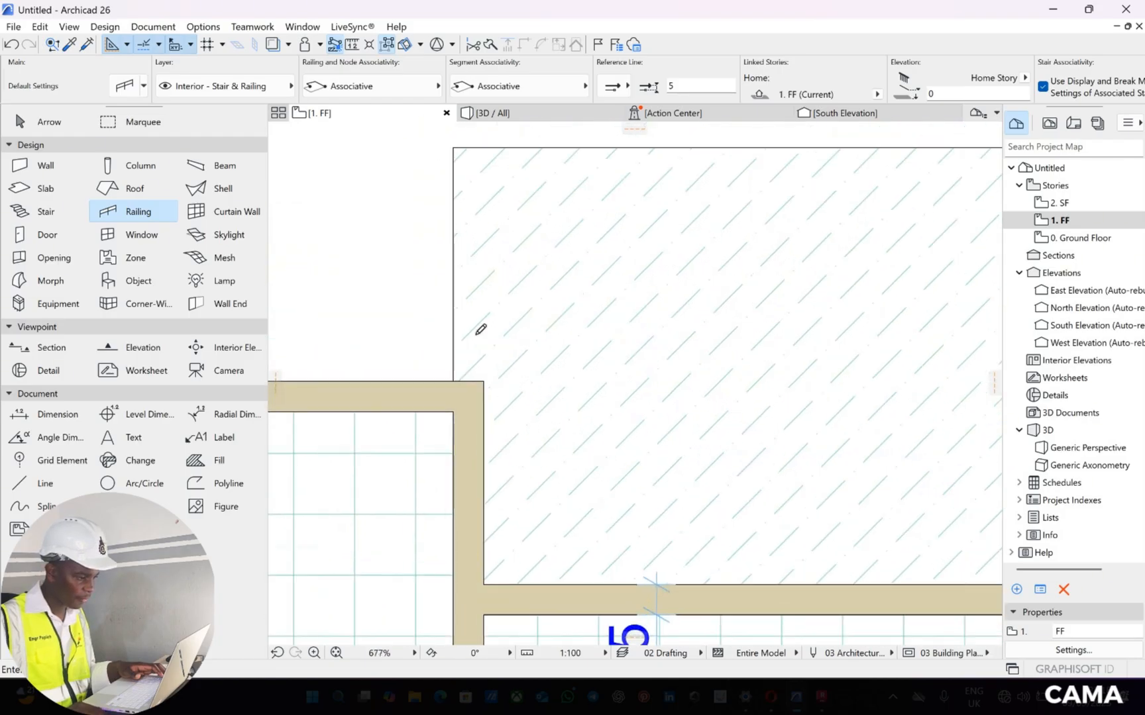
pyautogui.moveTo(453, 187); pyautogui.dragTo(425, 348, button='middle')
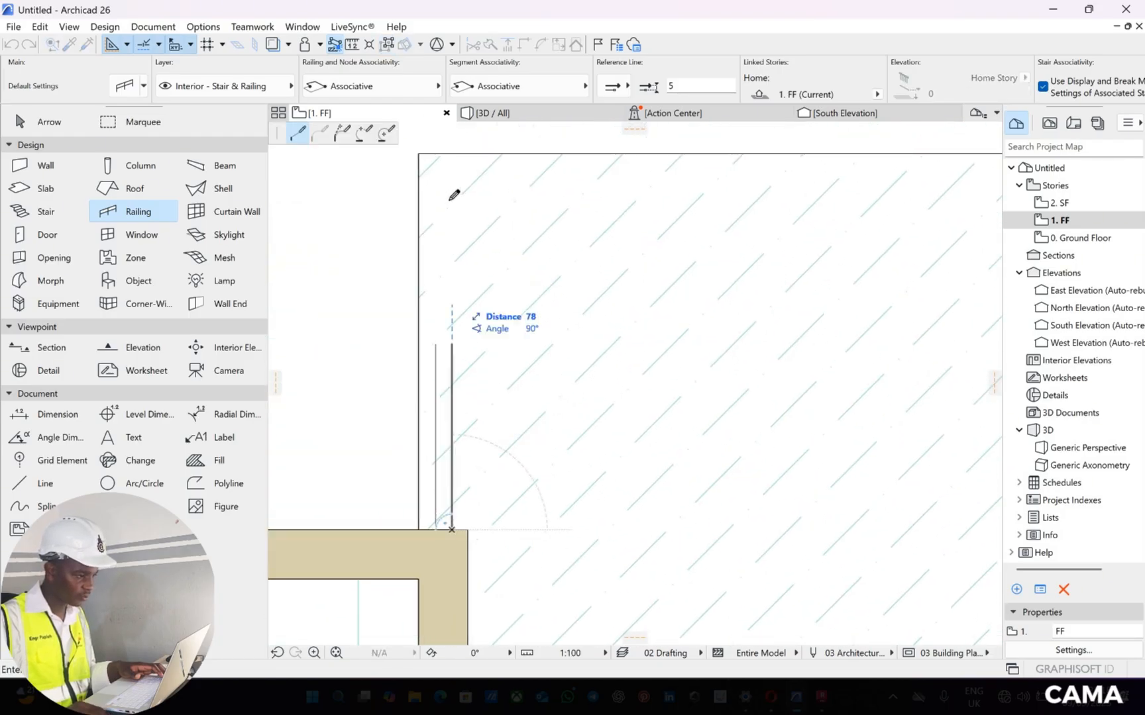
pyautogui.click(451, 199)
pyautogui.scroll(-4, 626, 209)
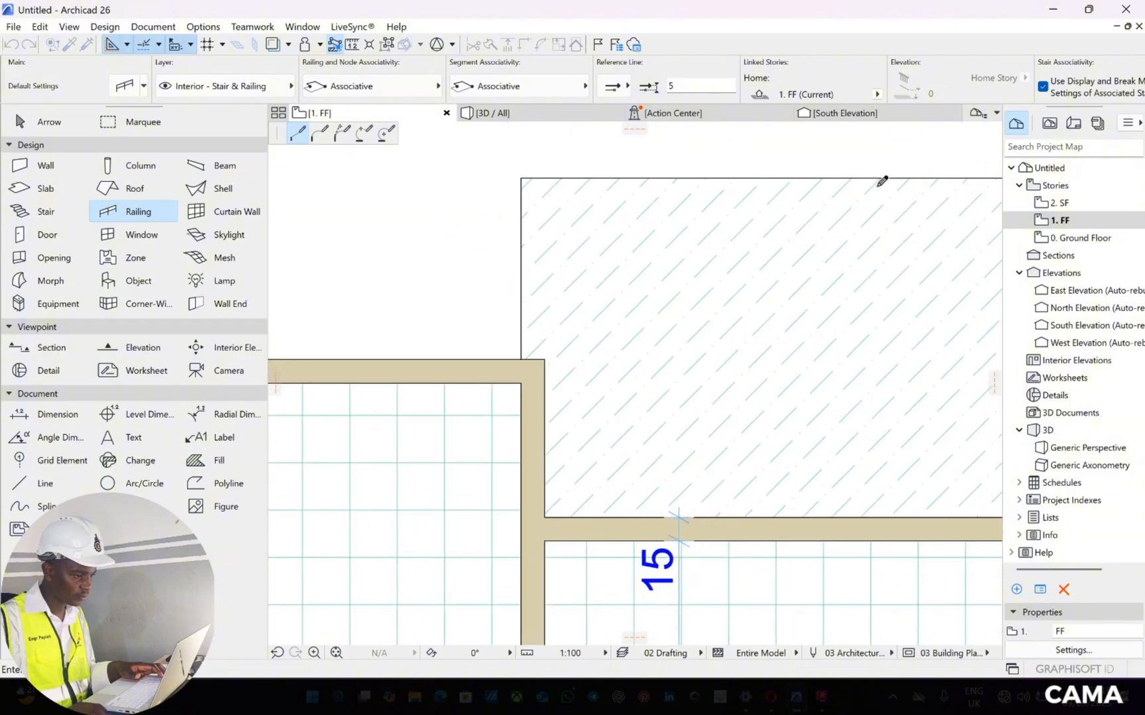
pyautogui.moveTo(626, 210); pyautogui.dragTo(354, 198, button='middle')
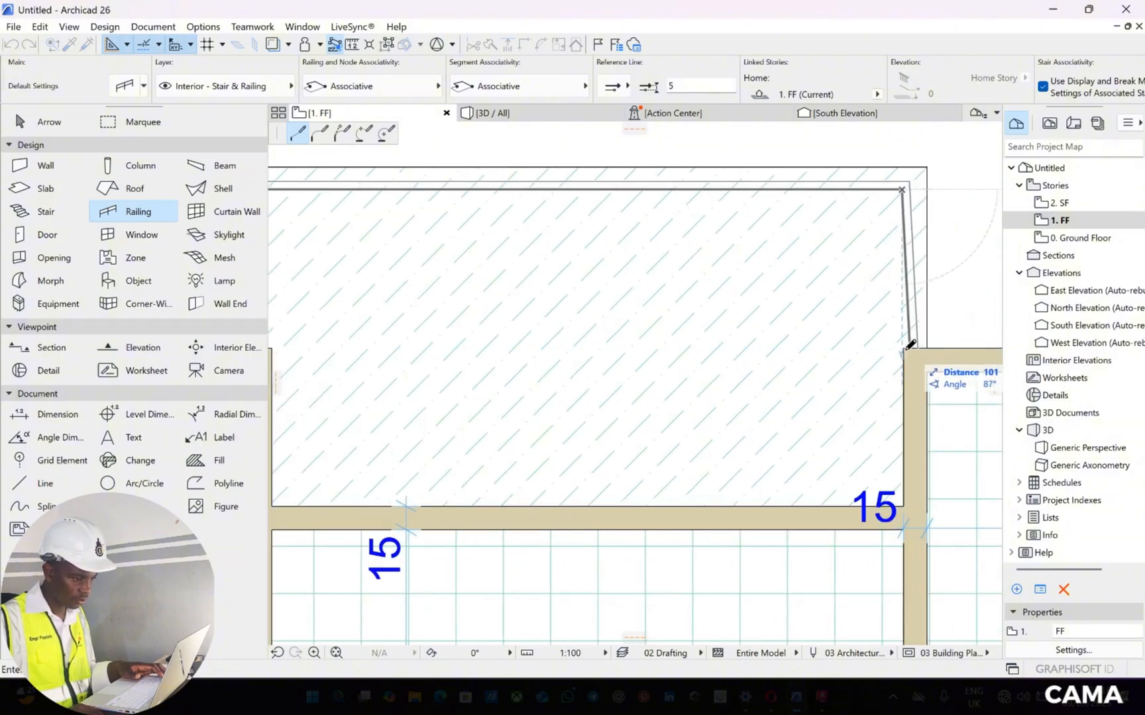
pyautogui.doubleClick(791, 369)
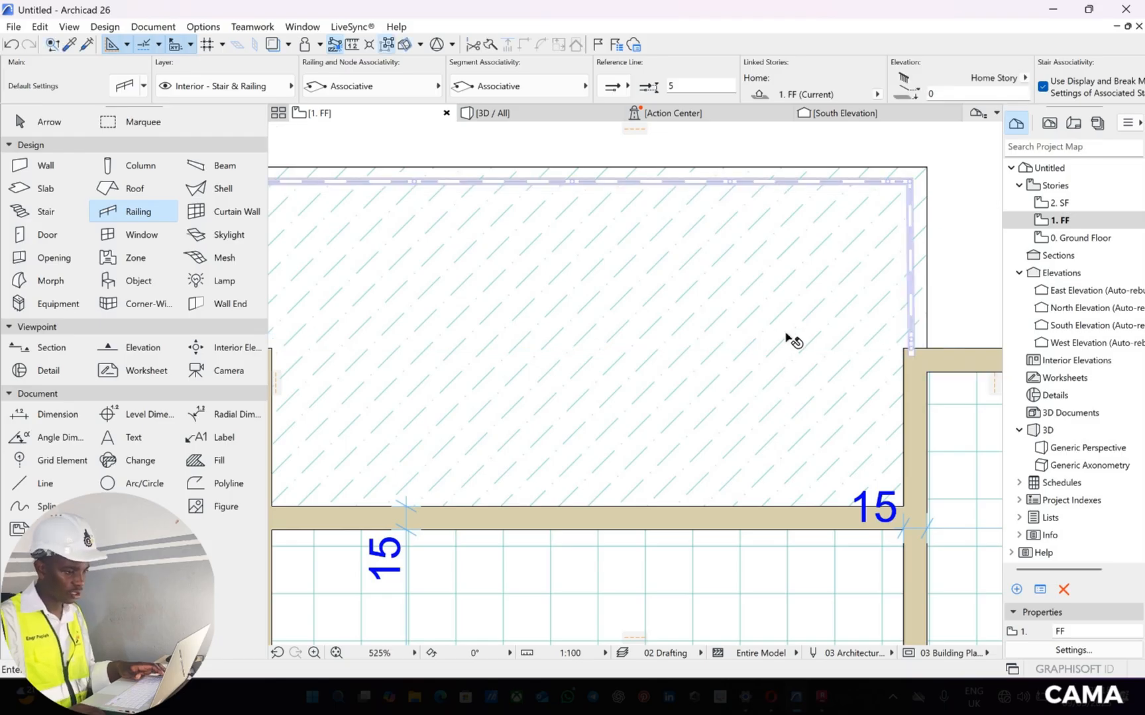
# Examine the new balcony railings in the 3D view from several sides of the building
pyautogui.hotkey('shift', 'F1')
pyautogui.scroll(-5, 789, 339)
pyautogui.click(564, 119)
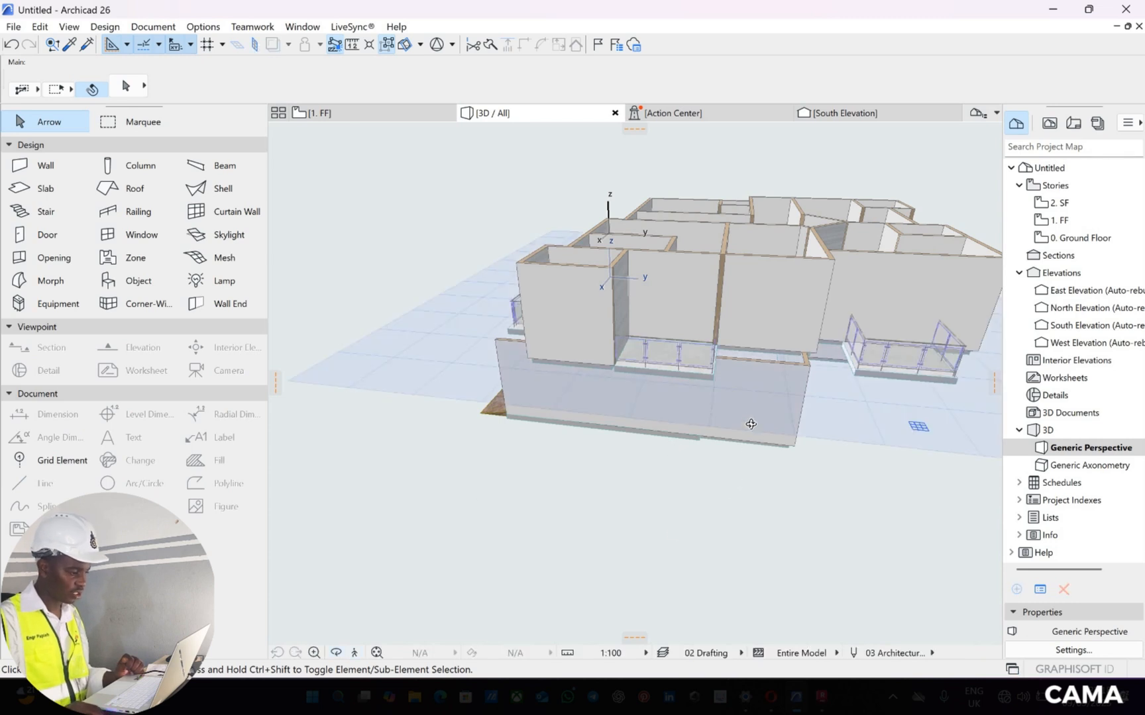
pyautogui.keyDown('shift'); pyautogui.moveTo(750, 424); pyautogui.dragTo(659, 327, button='middle'); pyautogui.keyUp('shift')
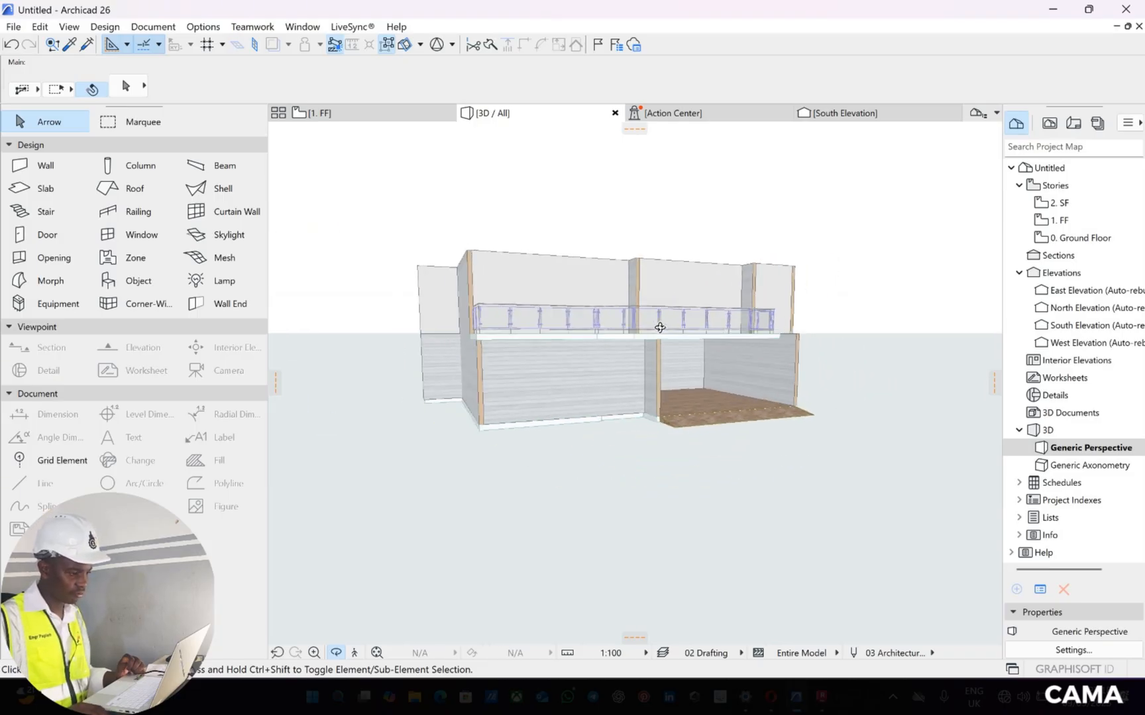
pyautogui.scroll(5, 814, 355)
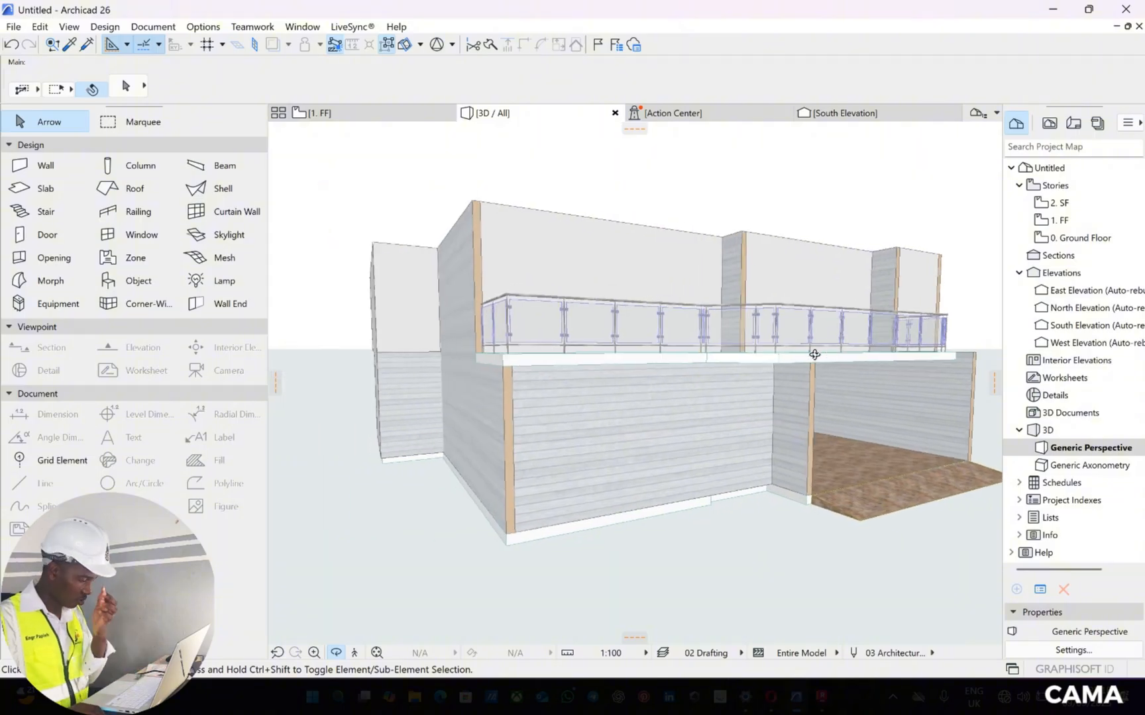
pyautogui.keyDown('shift'); pyautogui.moveTo(789, 371); pyautogui.dragTo(642, 303, button='middle'); pyautogui.keyUp('shift')
# Select all four balcony railings around the building together in the 3D model
pyautogui.click(626, 320)
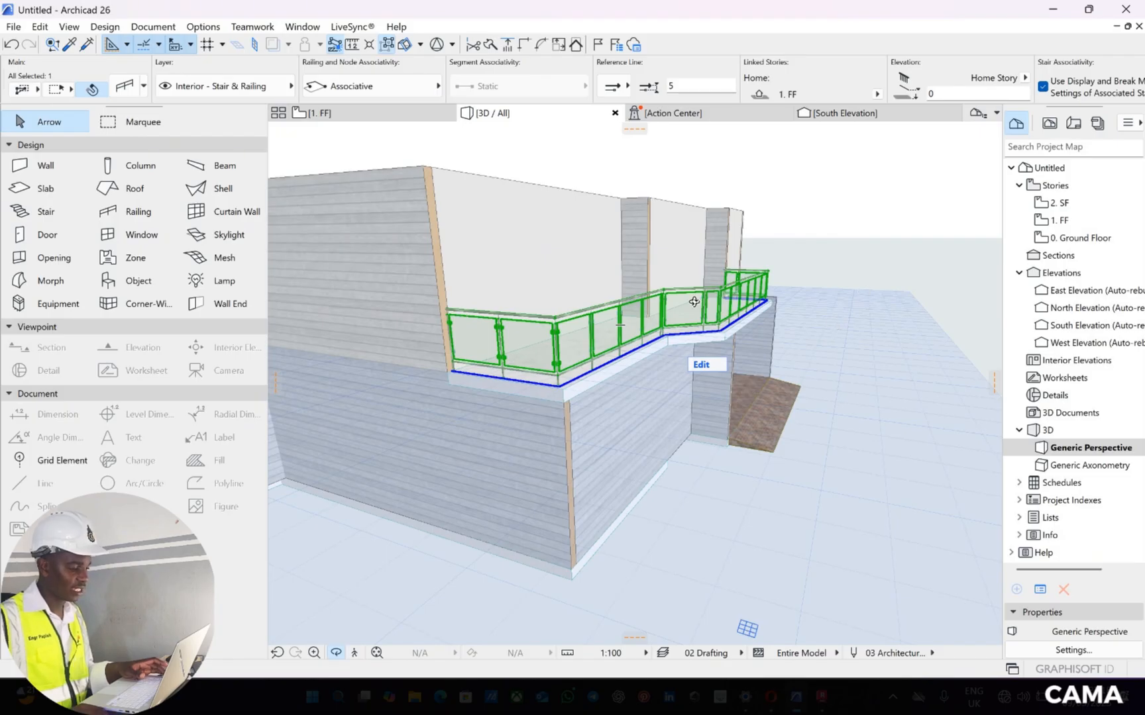
pyautogui.keyDown('shift'); pyautogui.moveTo(693, 302); pyautogui.dragTo(437, 253, button='middle'); pyautogui.keyUp('shift')
pyautogui.keyDown('shift'); pyautogui.moveTo(757, 266); pyautogui.dragTo(720, 294, button='middle'); pyautogui.keyUp('shift')
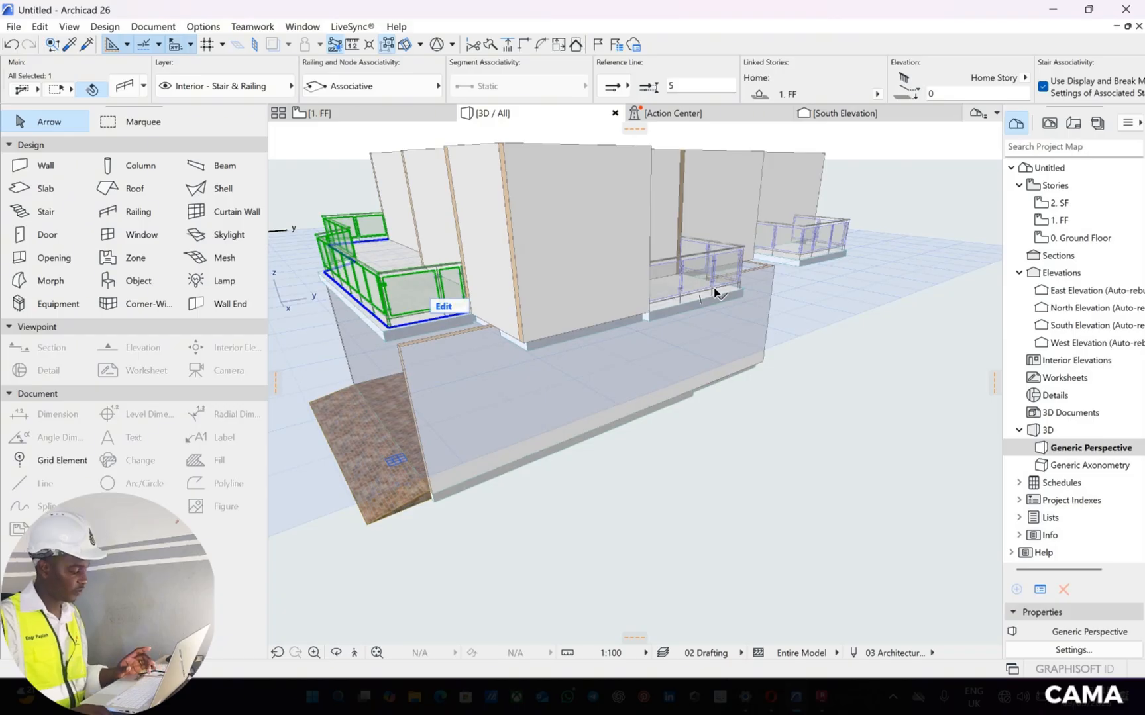
pyautogui.keyDown('shift'); pyautogui.click(717, 269); pyautogui.keyUp('shift')
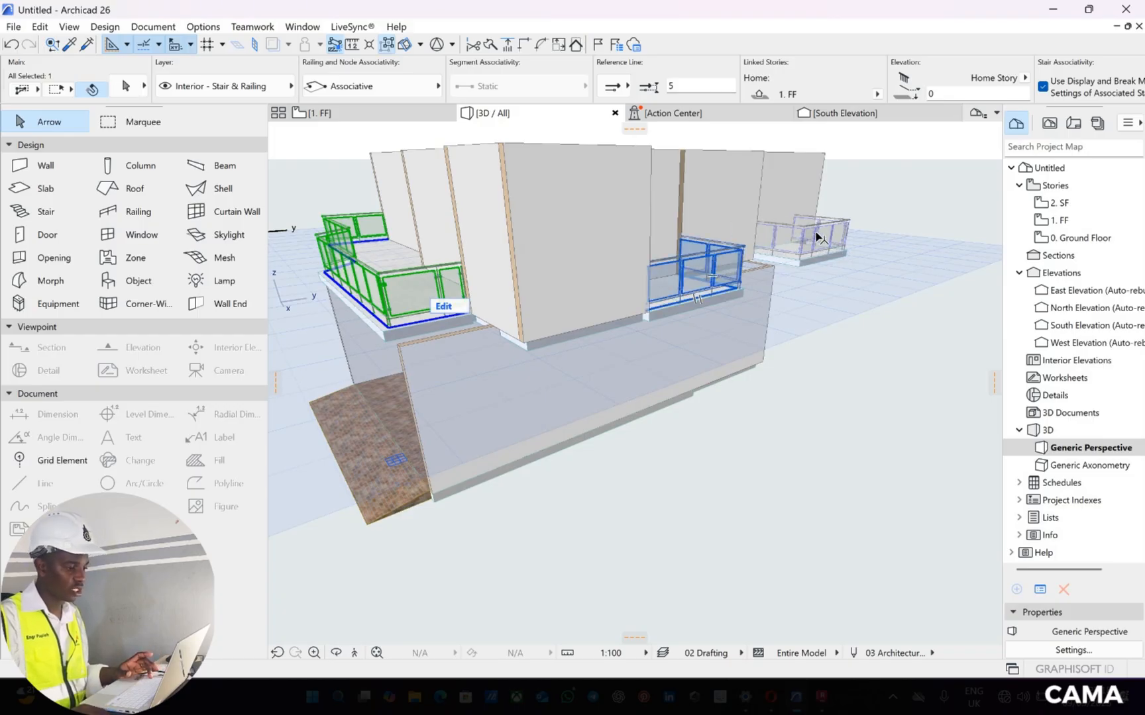
pyautogui.keyDown('shift'); pyautogui.click(799, 241); pyautogui.keyUp('shift')
pyautogui.keyDown('shift'); pyautogui.moveTo(467, 282); pyautogui.dragTo(337, 652, button='middle'); pyautogui.keyUp('shift')
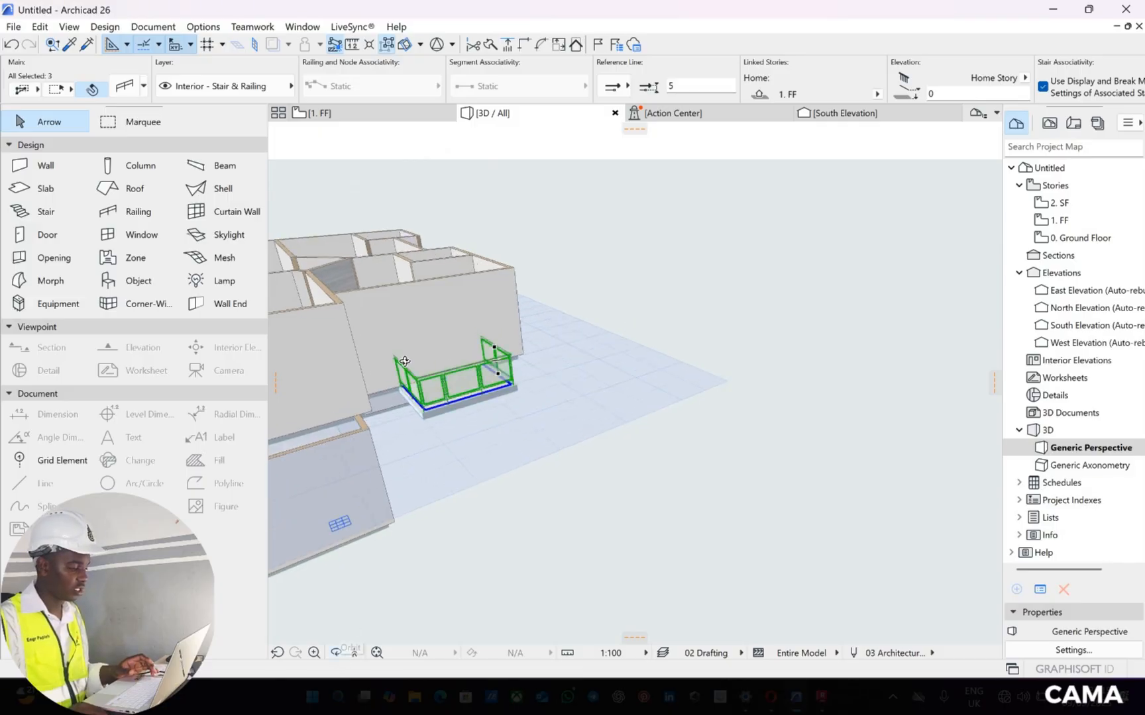
pyautogui.moveTo(404, 362); pyautogui.dragTo(533, 453)
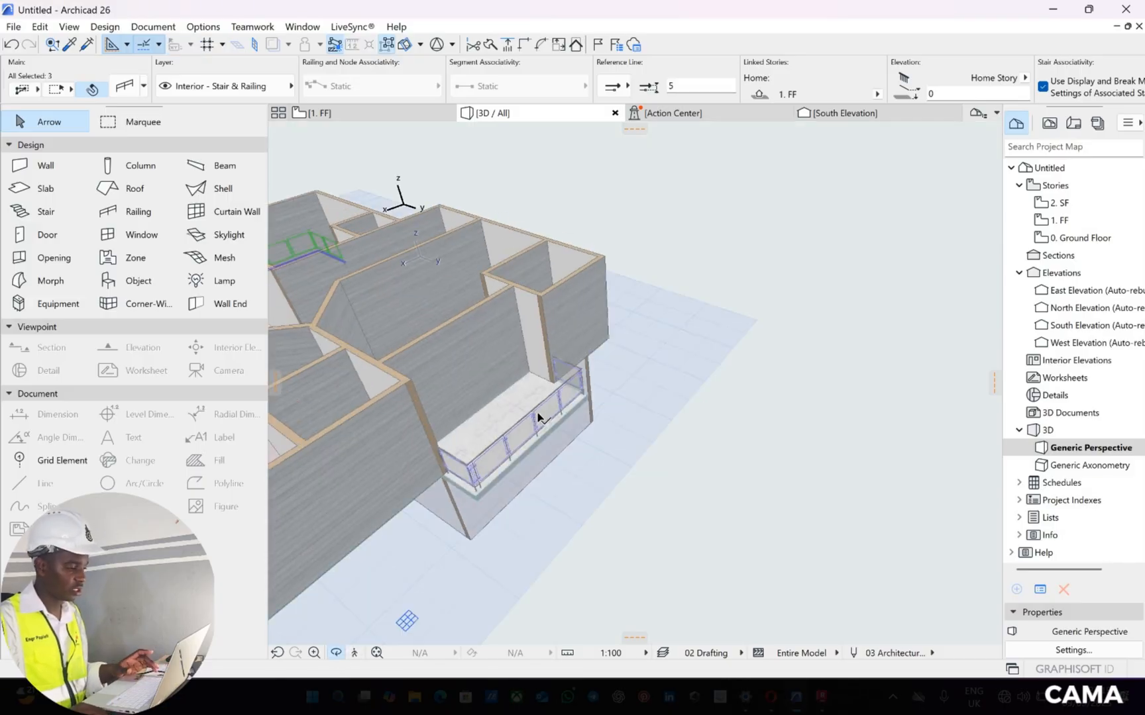
pyautogui.keyDown('shift'); pyautogui.click(538, 417); pyautogui.keyUp('shift')
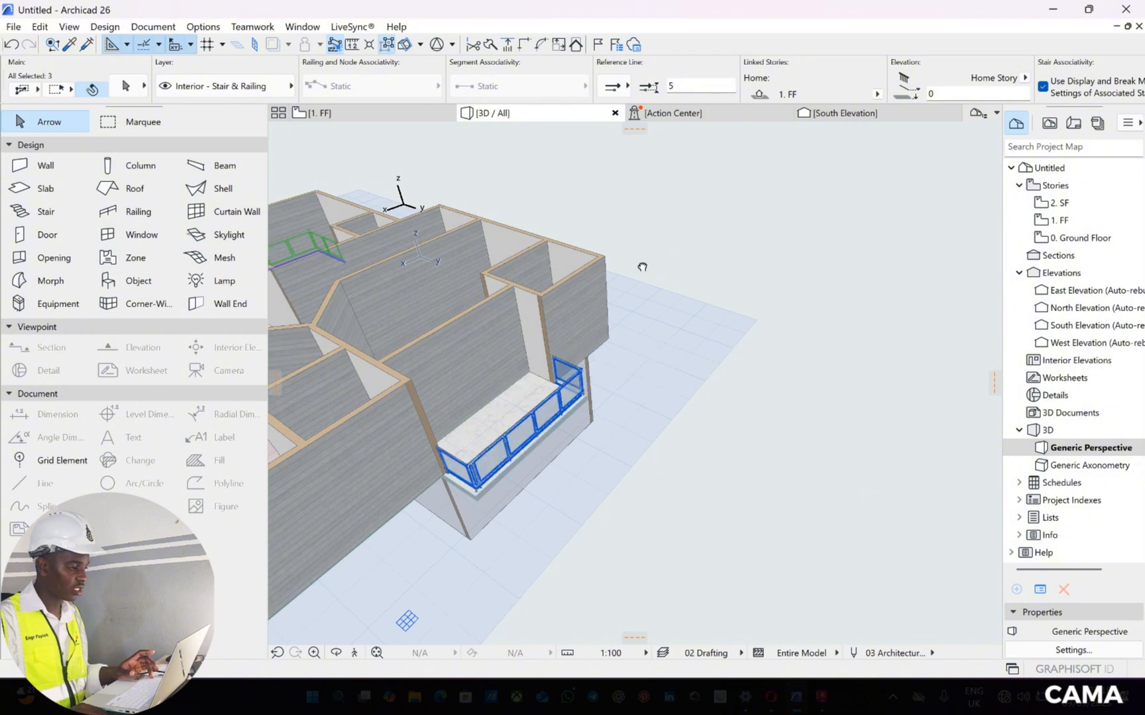
# Set the height of the bottom rail (Rail 26) to 5 for the four selected balcony railings
pyautogui.moveTo(507, 343); pyautogui.dragTo(753, 58, button='middle')
pyautogui.scroll(8, 613, 302)
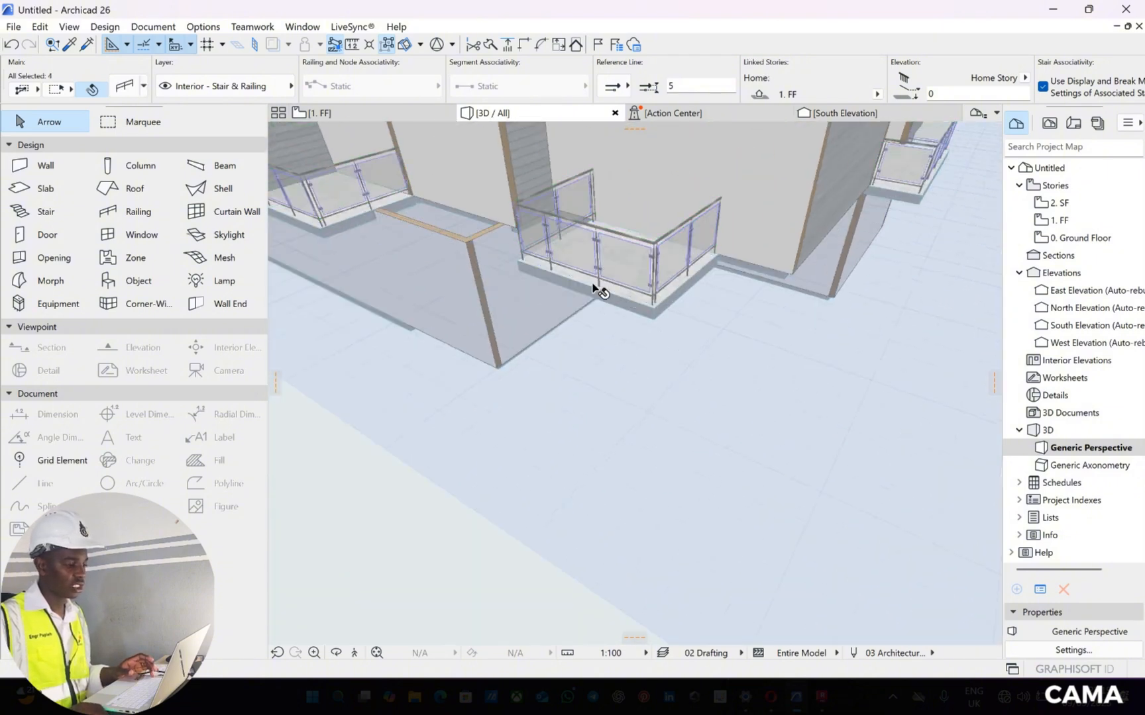
pyautogui.click(337, 654)
pyautogui.moveTo(375, 437); pyautogui.dragTo(401, 300)
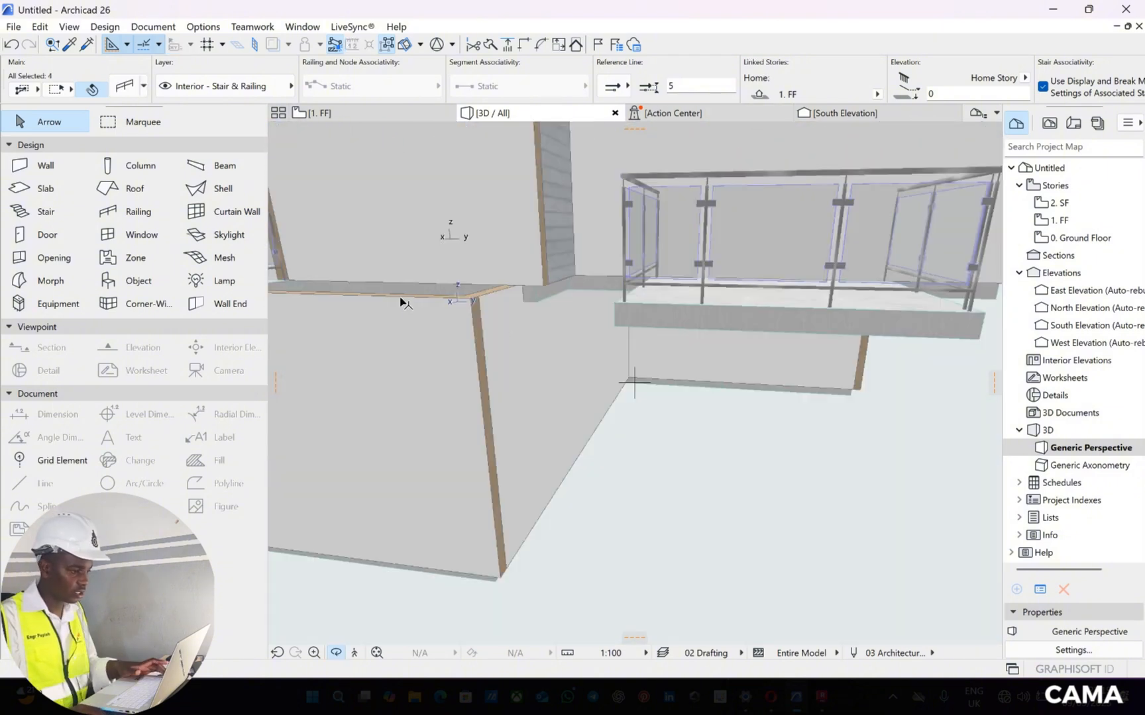
pyautogui.press('Escape')
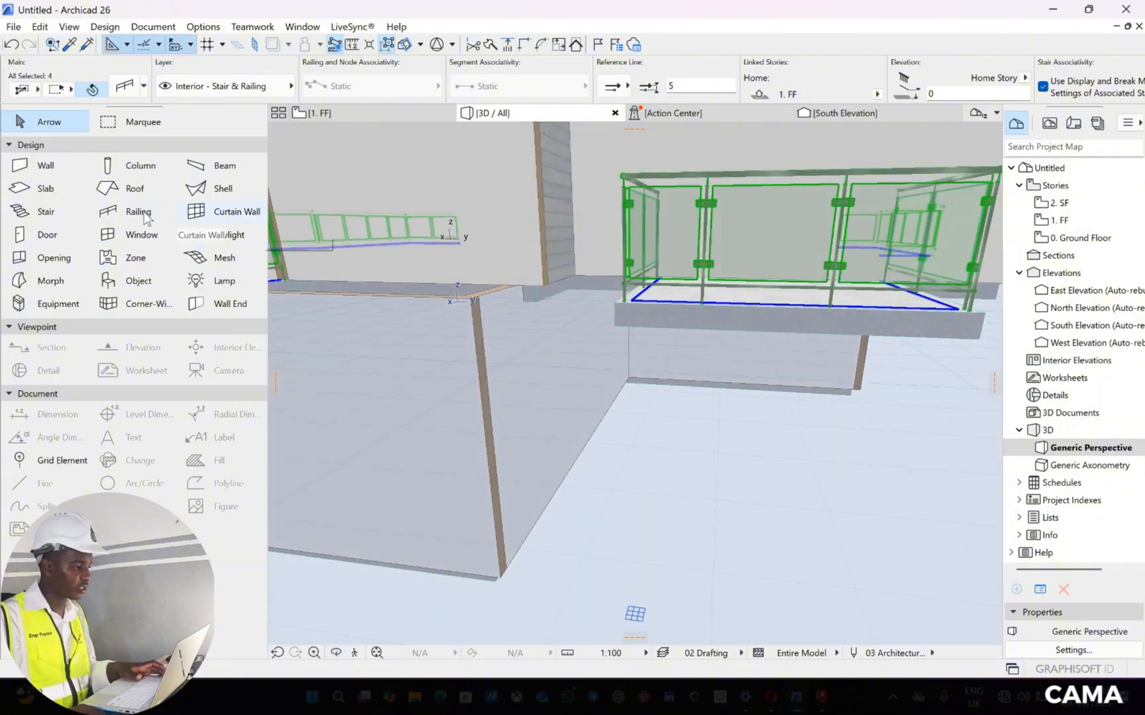
pyautogui.click(145, 216)
pyautogui.doubleClick(167, 218)
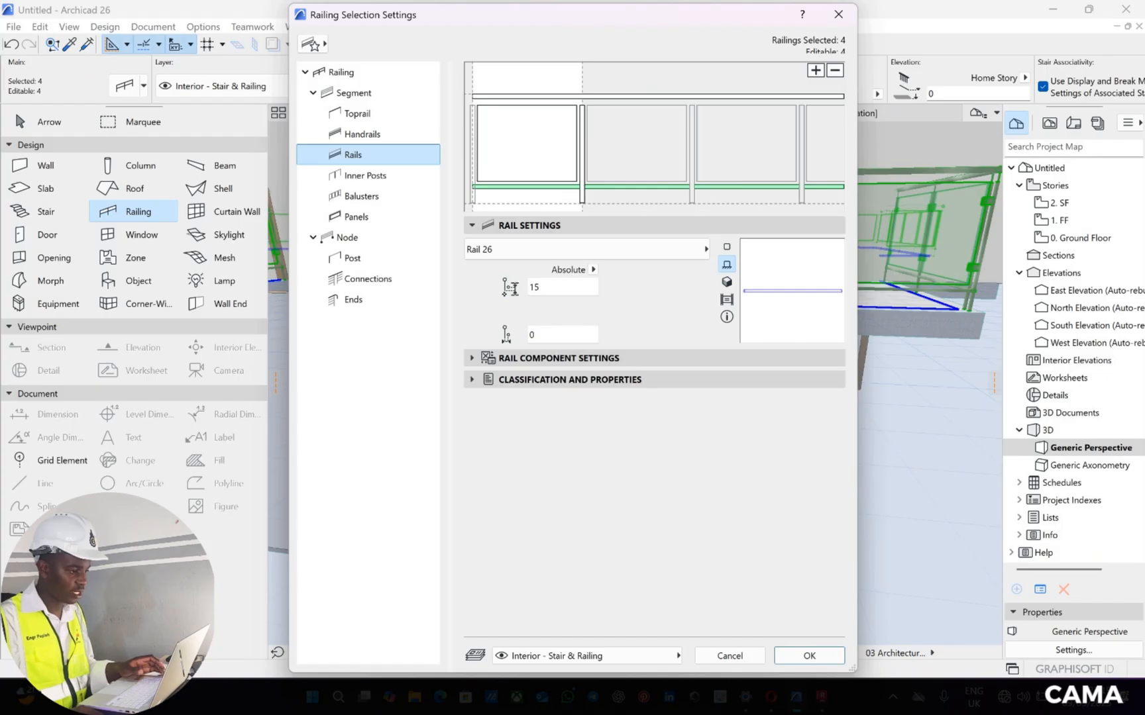
pyautogui.moveTo(545, 287); pyautogui.dragTo(514, 287)
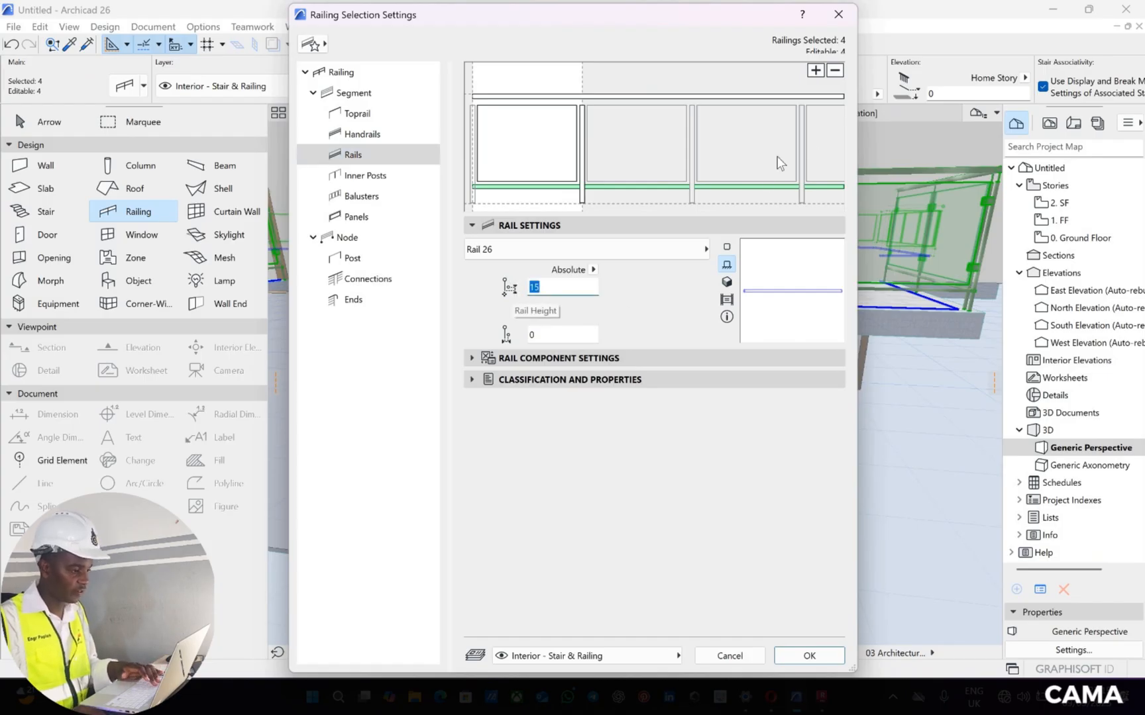
pyautogui.write('5')
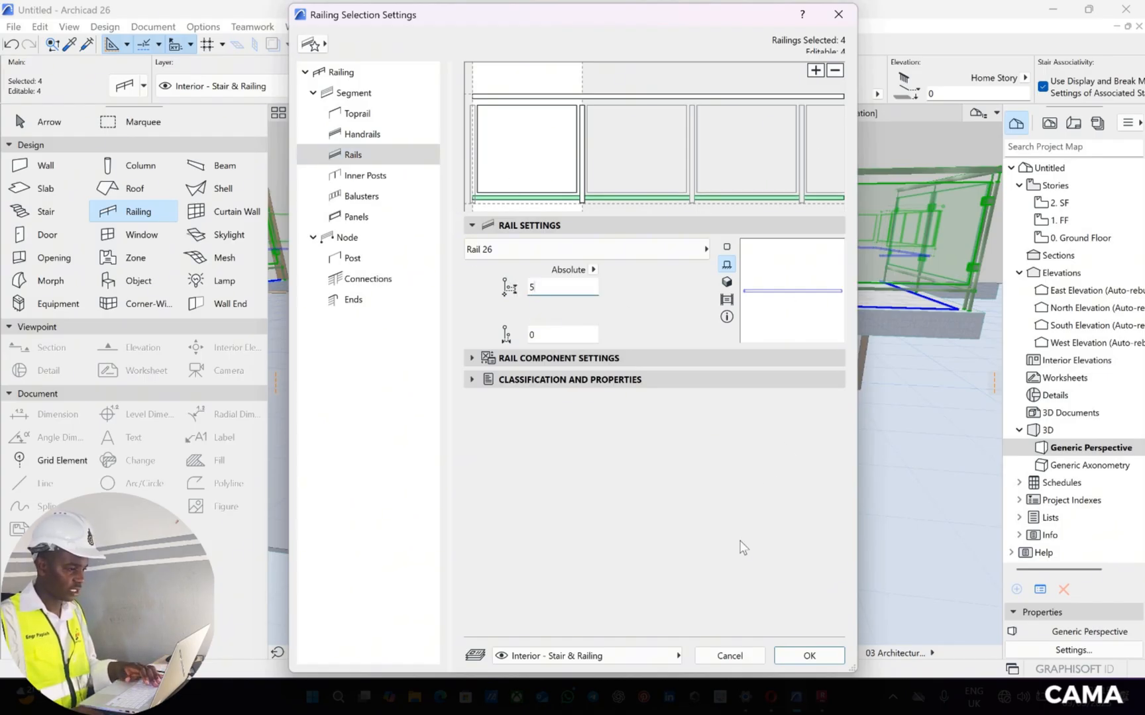
pyautogui.click(809, 656)
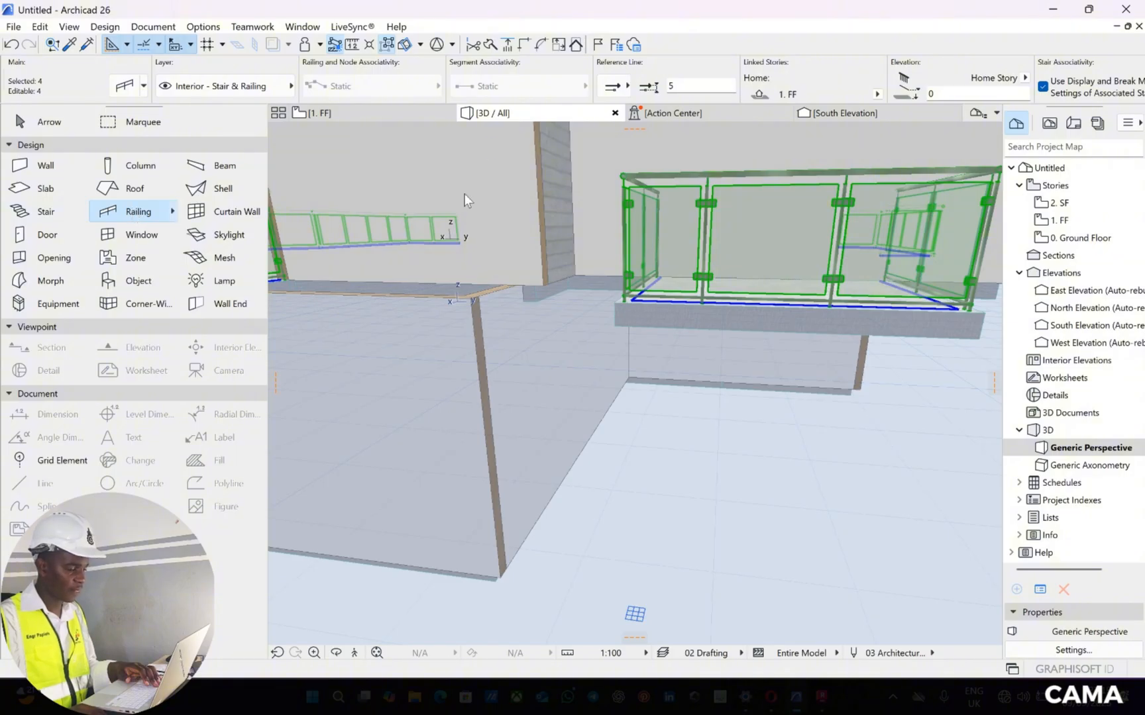
# Reopen the settings of the selected railings and set the segment height to 120
pyautogui.hotkey('ctrl', 't')
pyautogui.click(341, 71)
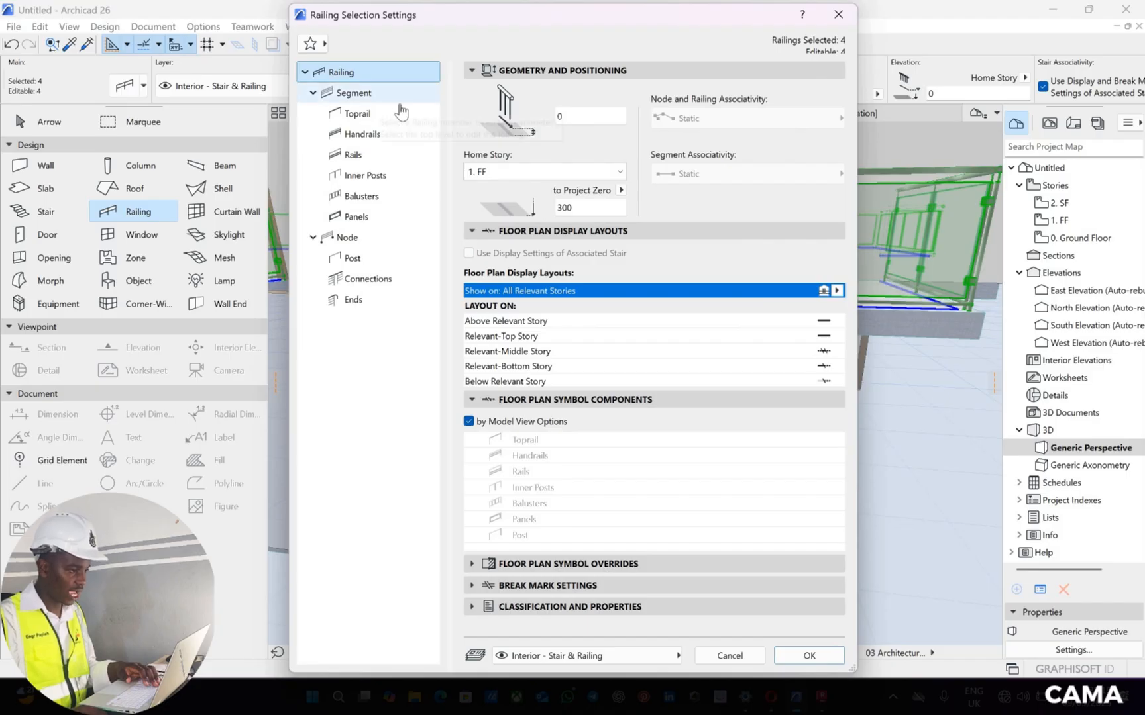
pyautogui.click(361, 93)
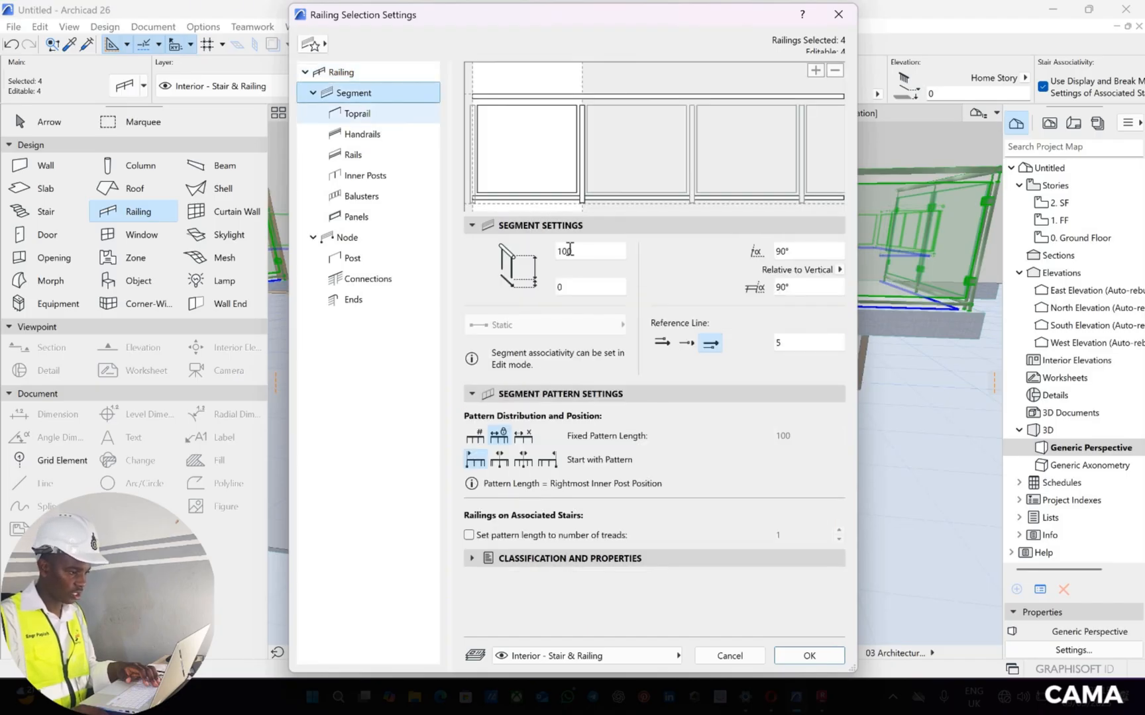
pyautogui.moveTo(588, 255); pyautogui.dragTo(529, 255)
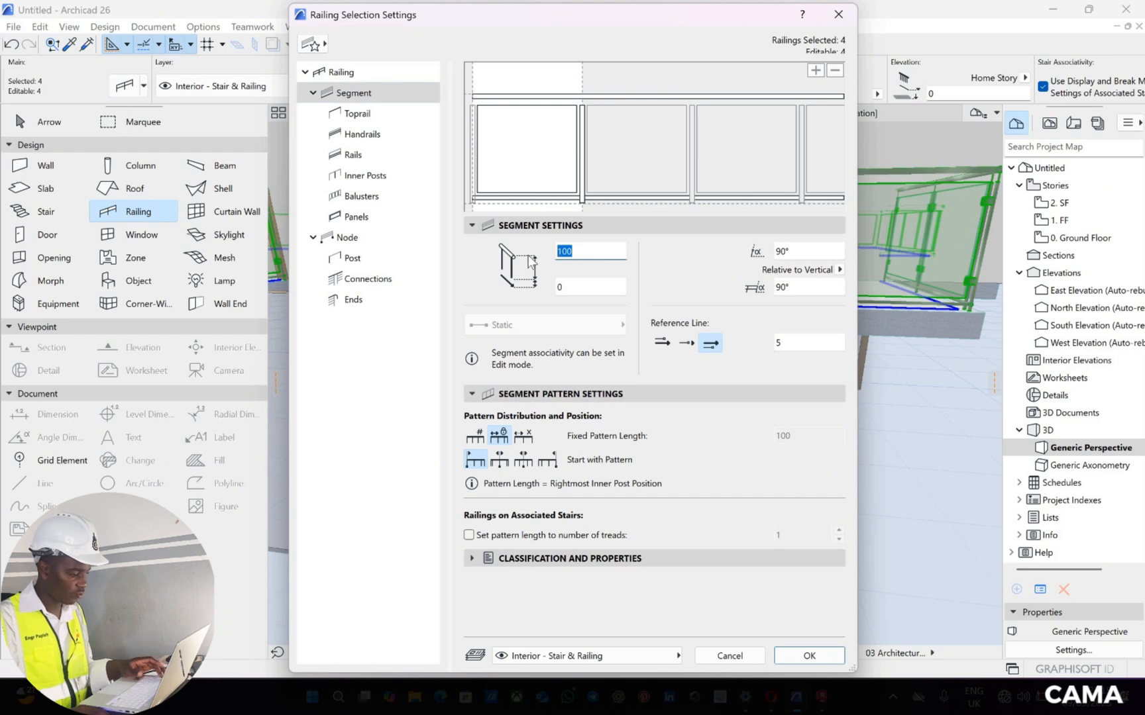
pyautogui.write('120')
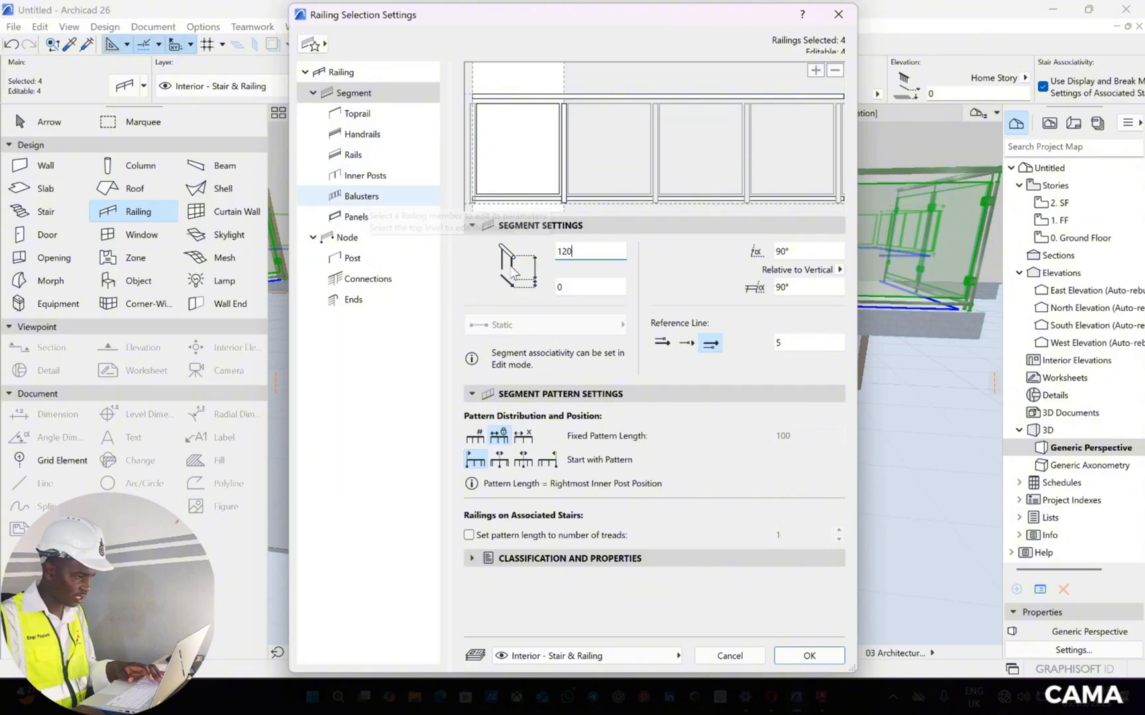
# Set the height of the bottom rail (Rail 26) to 10 and apply the railing settings
pyautogui.click(353, 155)
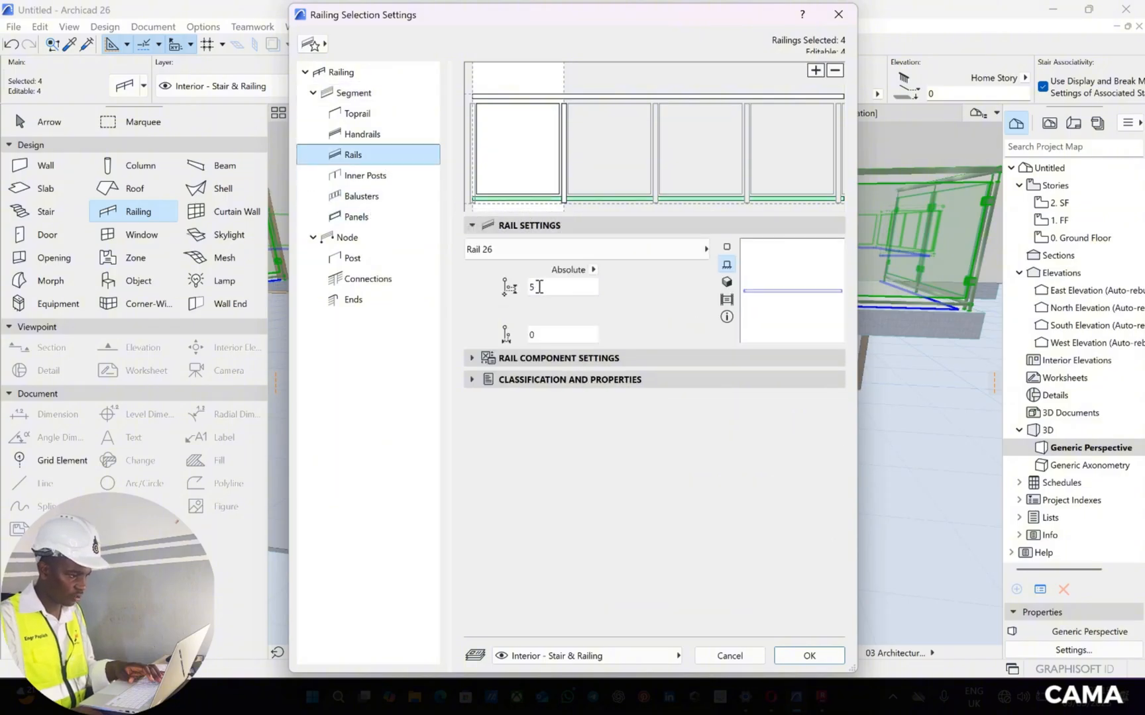
pyautogui.click(501, 272)
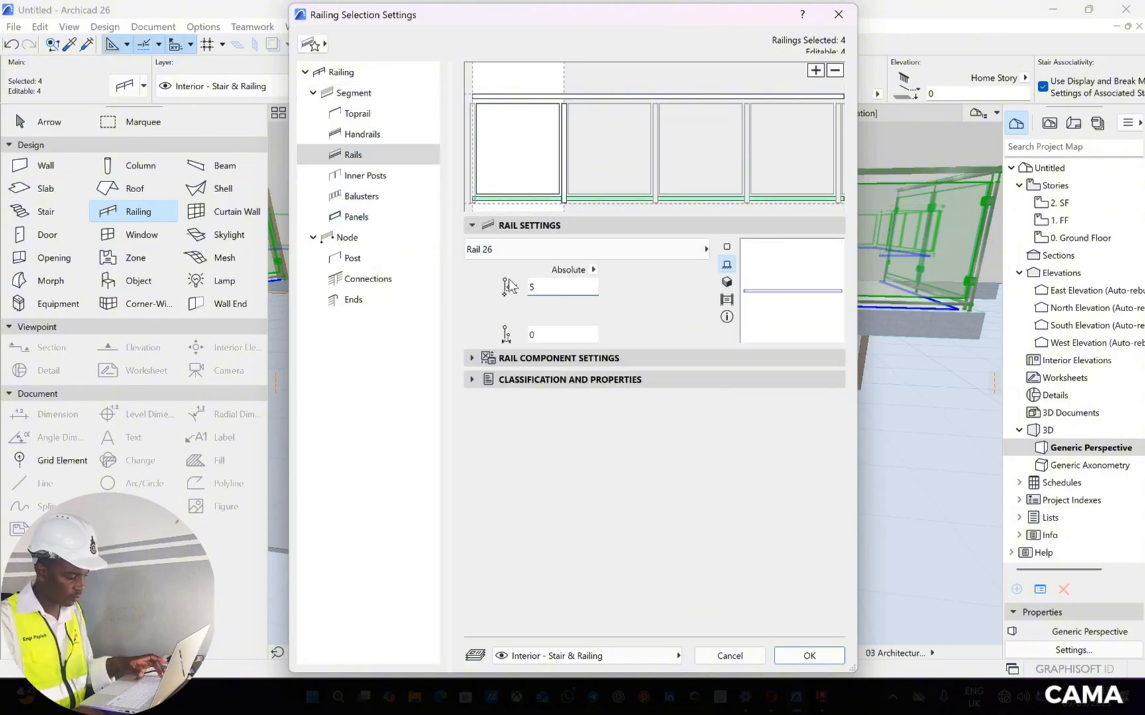
pyautogui.write('10')
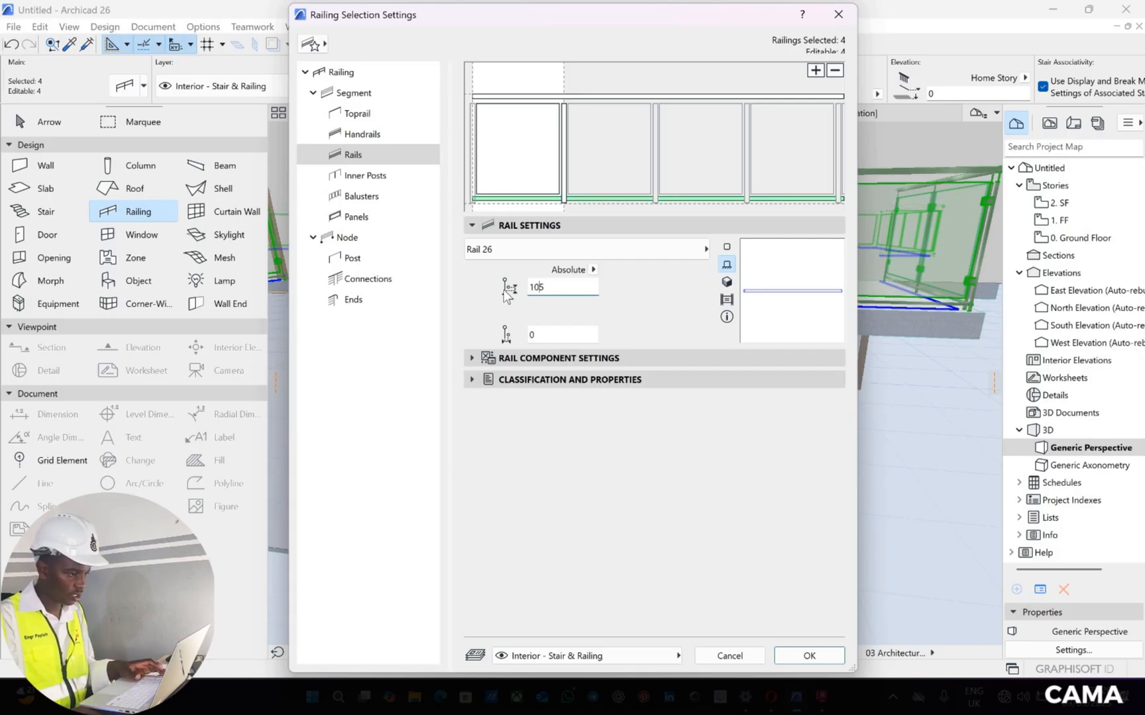
pyautogui.press('Delete')
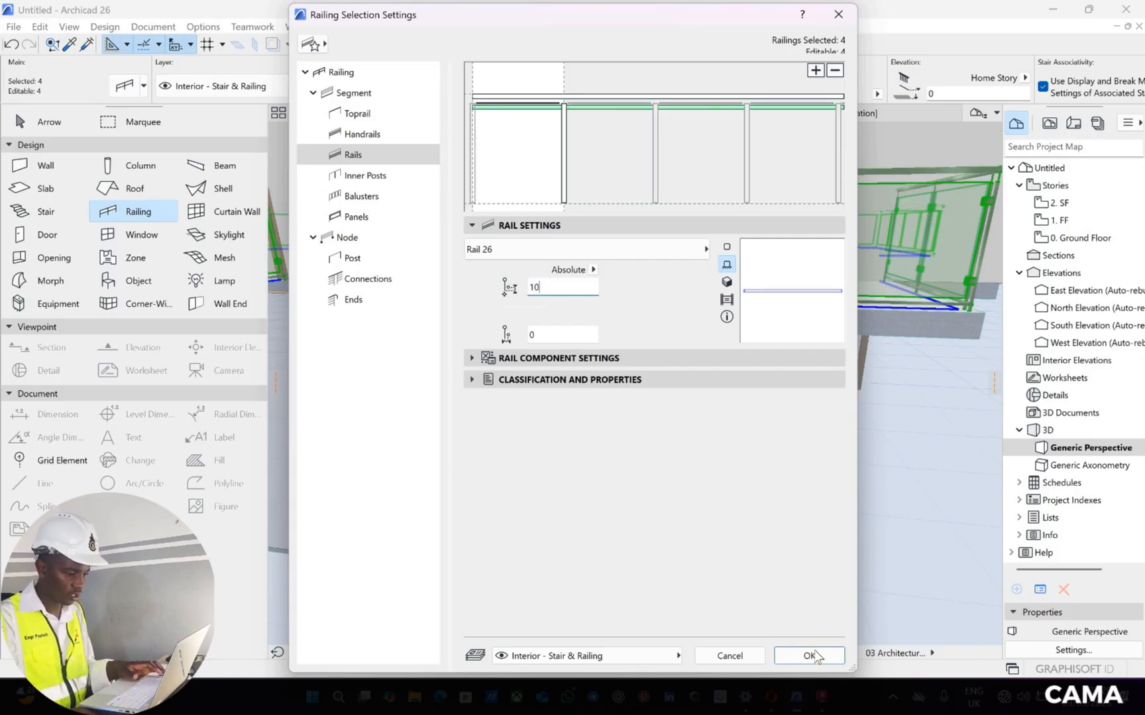
pyautogui.click(816, 655)
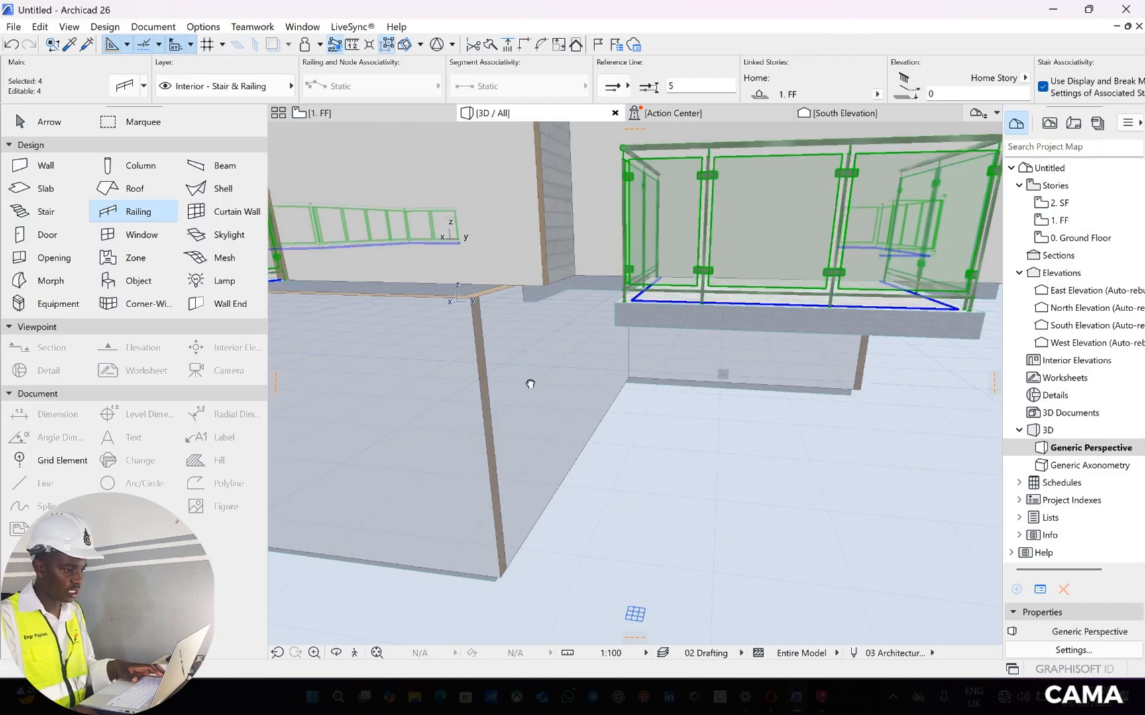
# Examine the post base and bottom rail at the balcony corner up close with the railings deselected
pyautogui.moveTo(531, 384); pyautogui.dragTo(723, 312, button='middle')
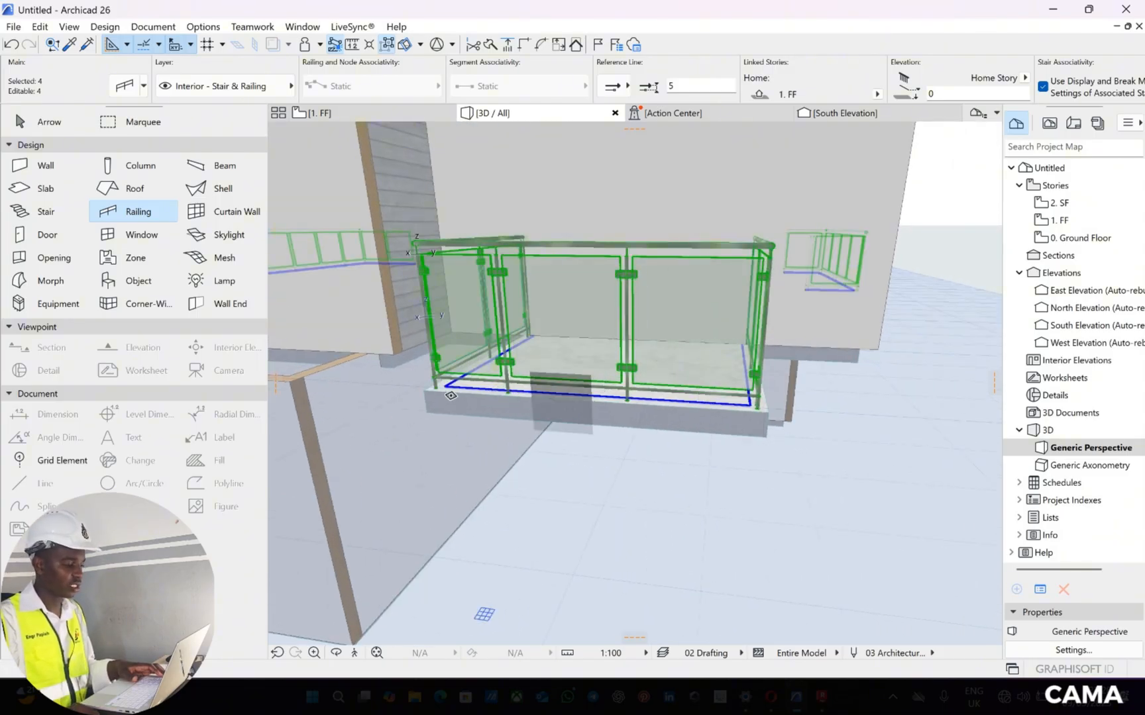
pyautogui.scroll(8, 504, 338)
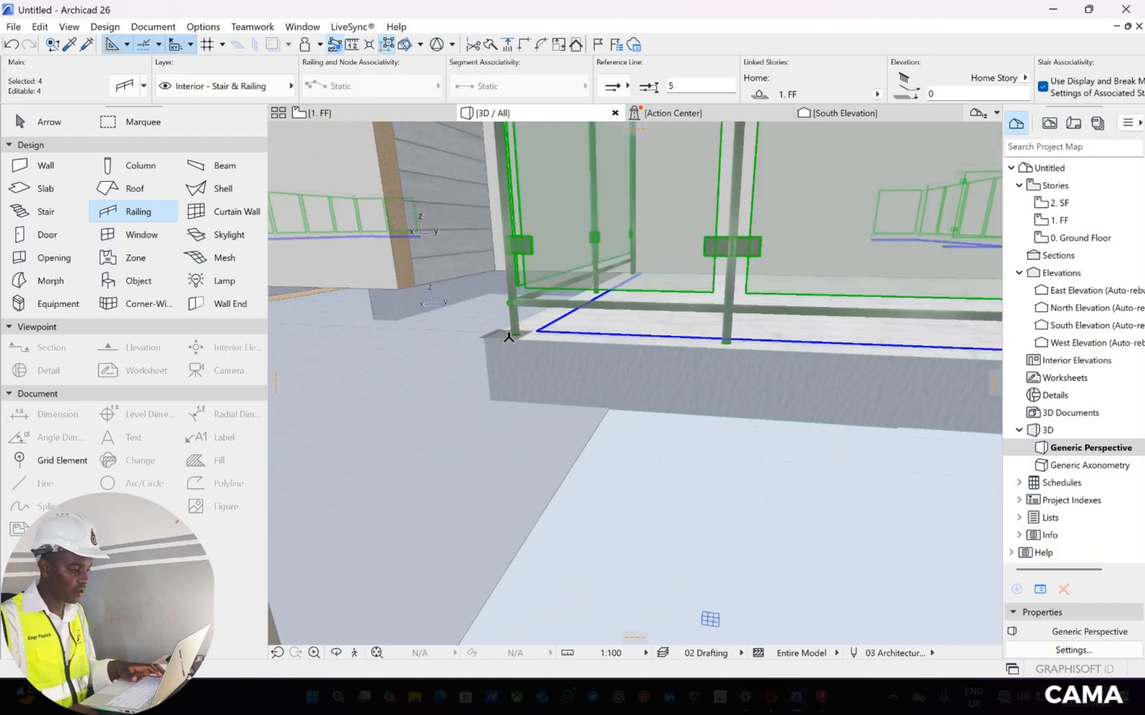
pyautogui.scroll(4, 508, 337)
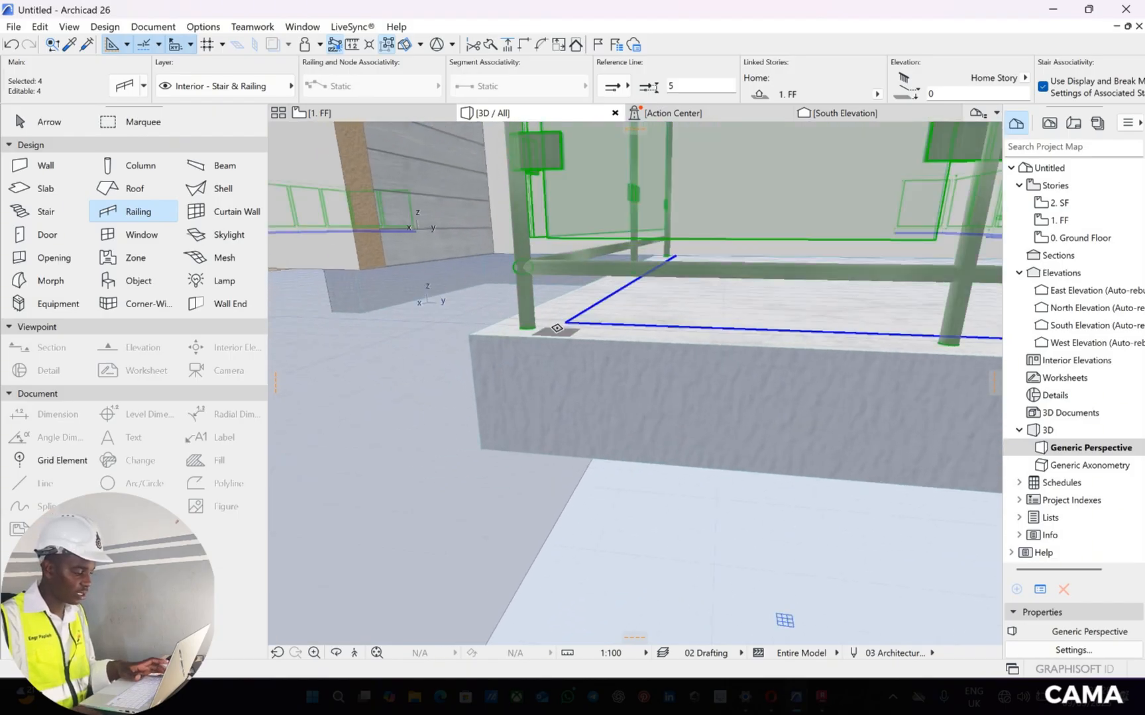
pyautogui.press('Escape')
pyautogui.press('Escape')
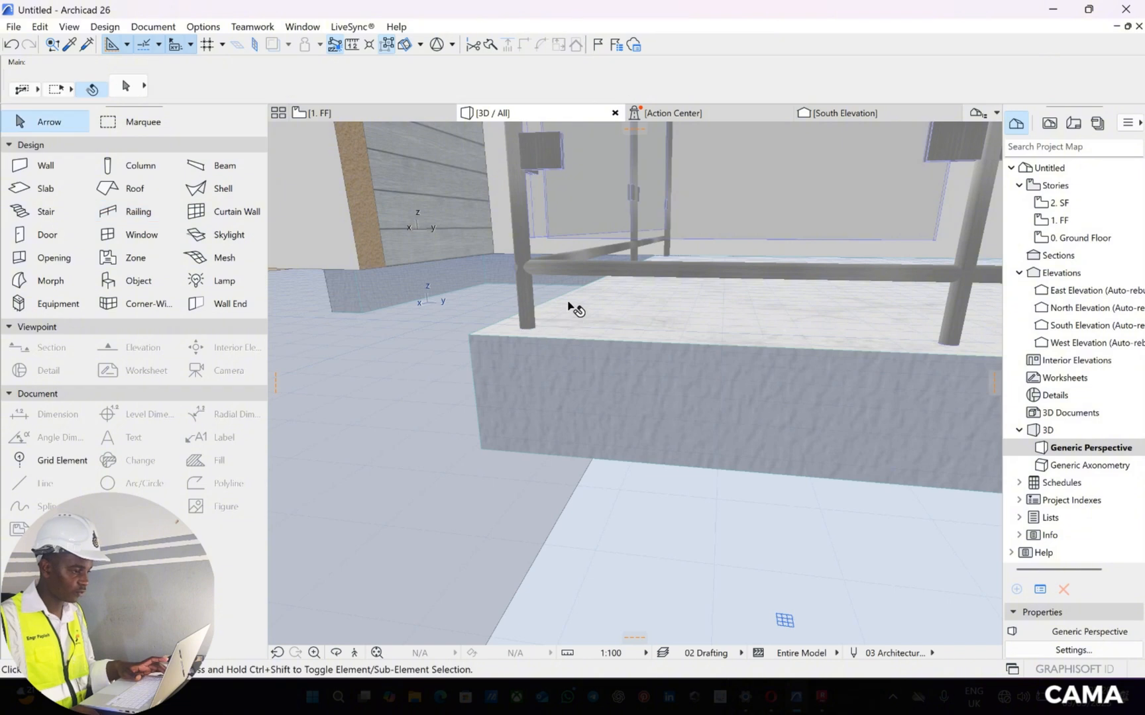
pyautogui.scroll(-4, 573, 288)
pyautogui.scroll(-4, 571, 285)
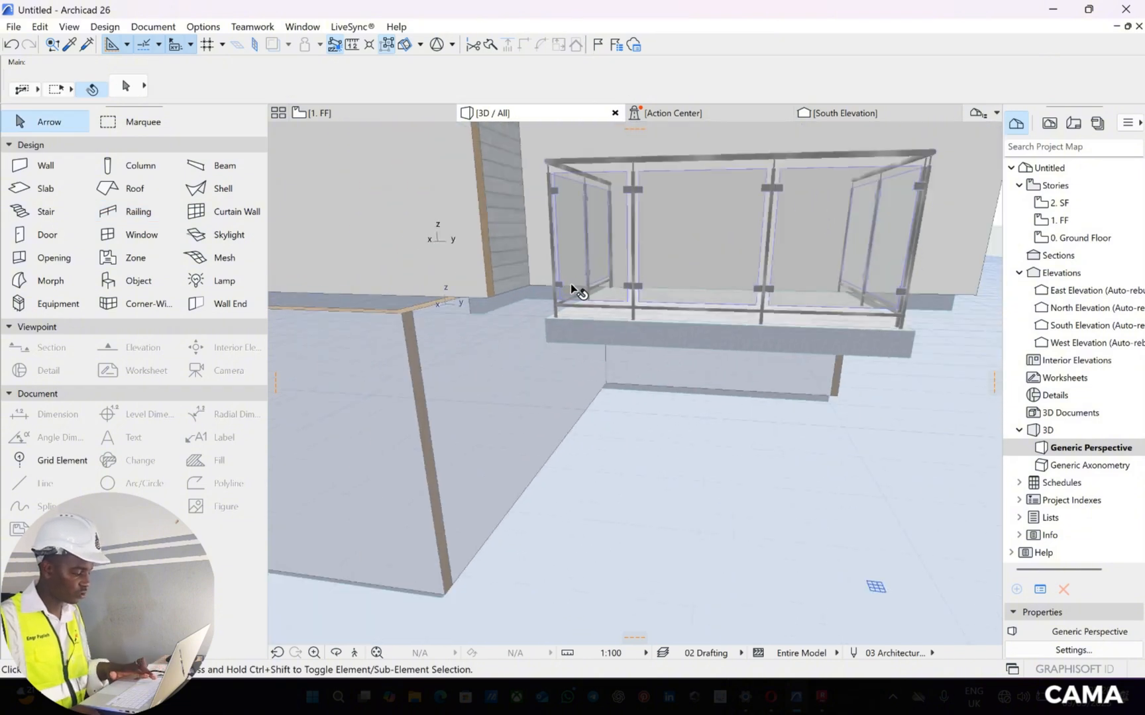
# Undo the last railing change, compare the post base at the slab corner, and redo the change
pyautogui.hotkey('ctrl', 'z')
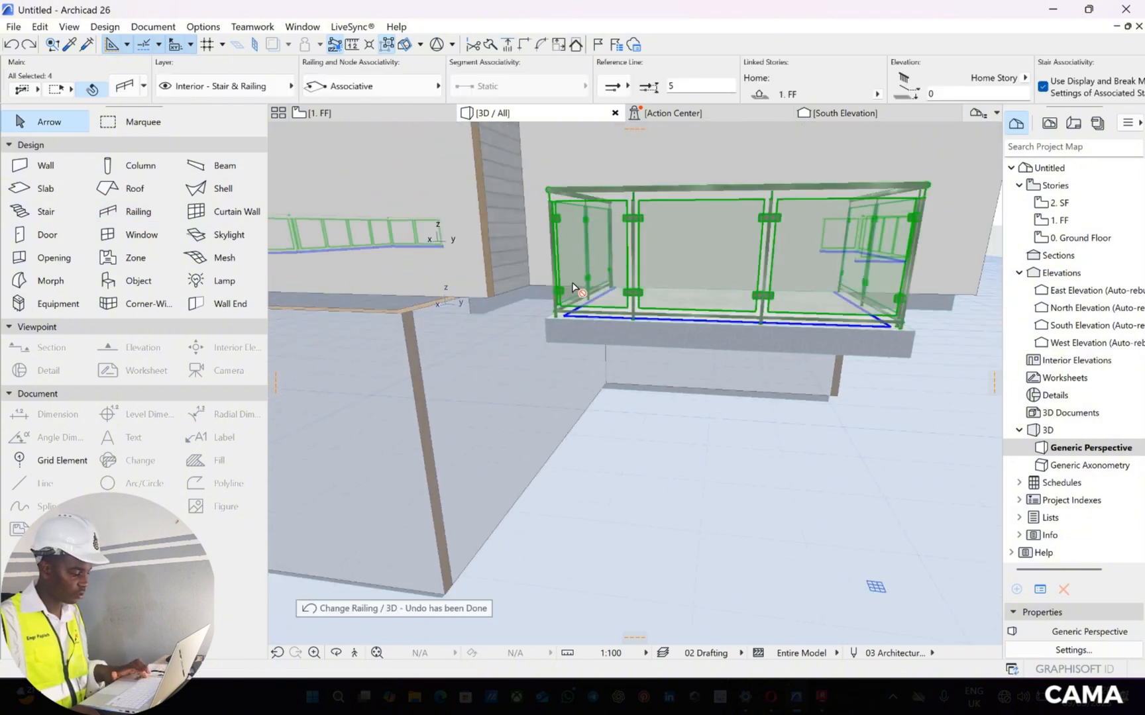
pyautogui.press('Escape')
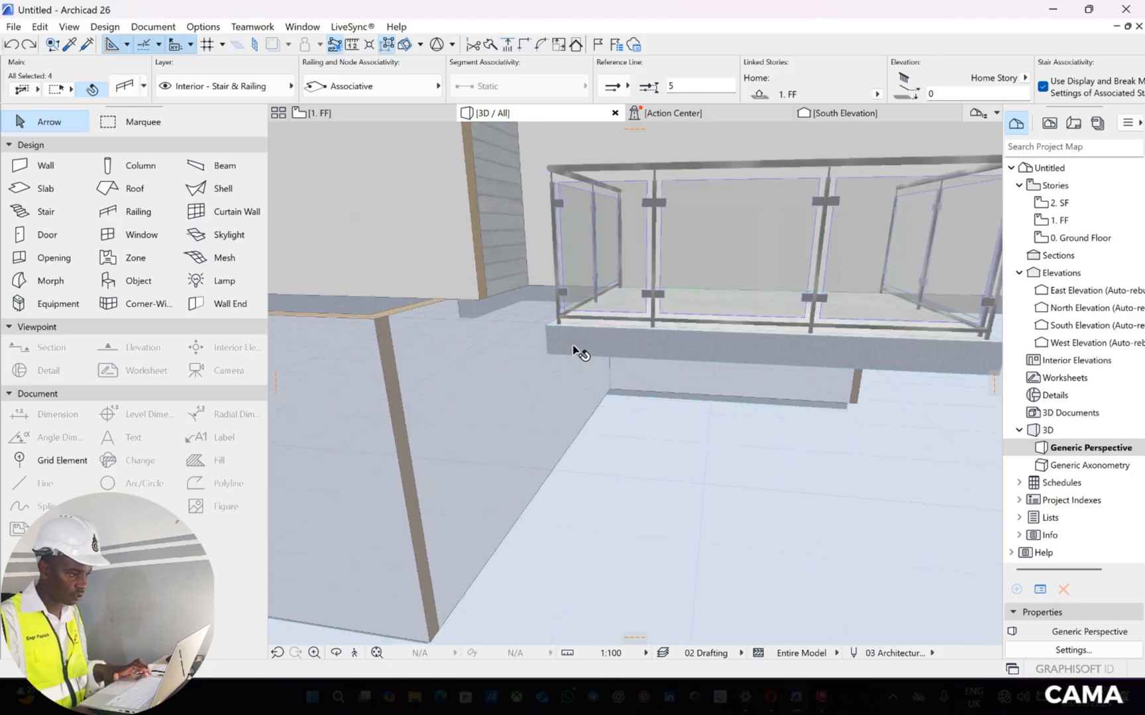
pyautogui.scroll(5, 577, 341)
pyautogui.scroll(-4, 582, 323)
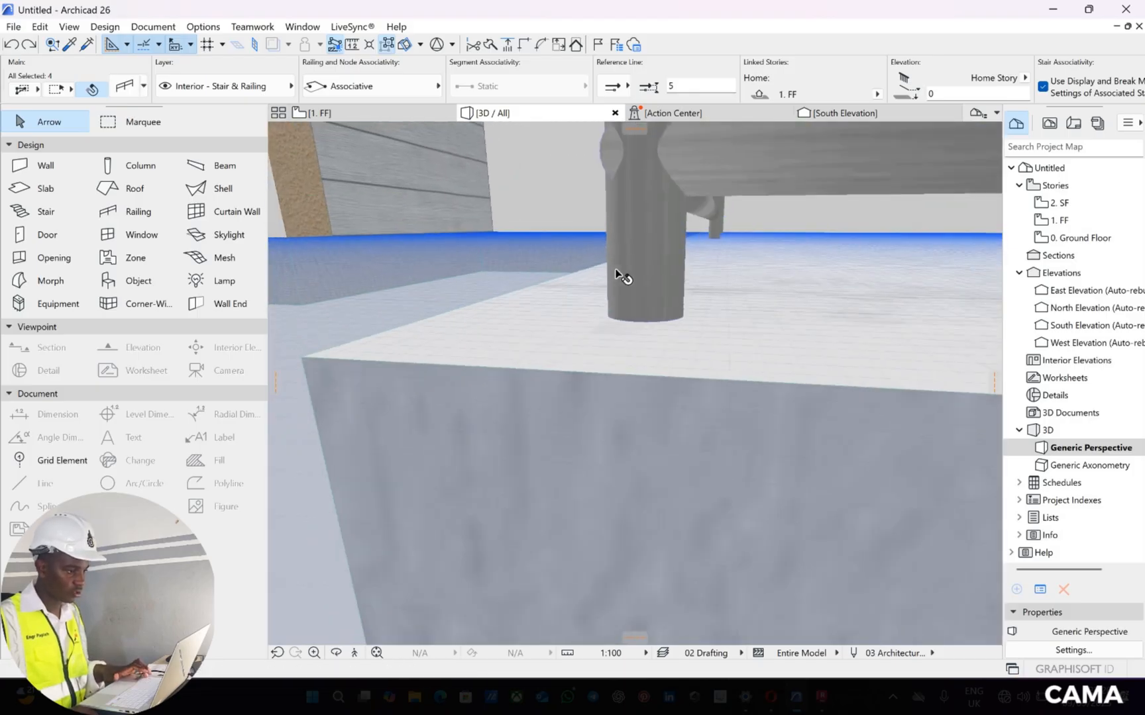
pyautogui.scroll(-1, 615, 272)
pyautogui.scroll(-4, 616, 272)
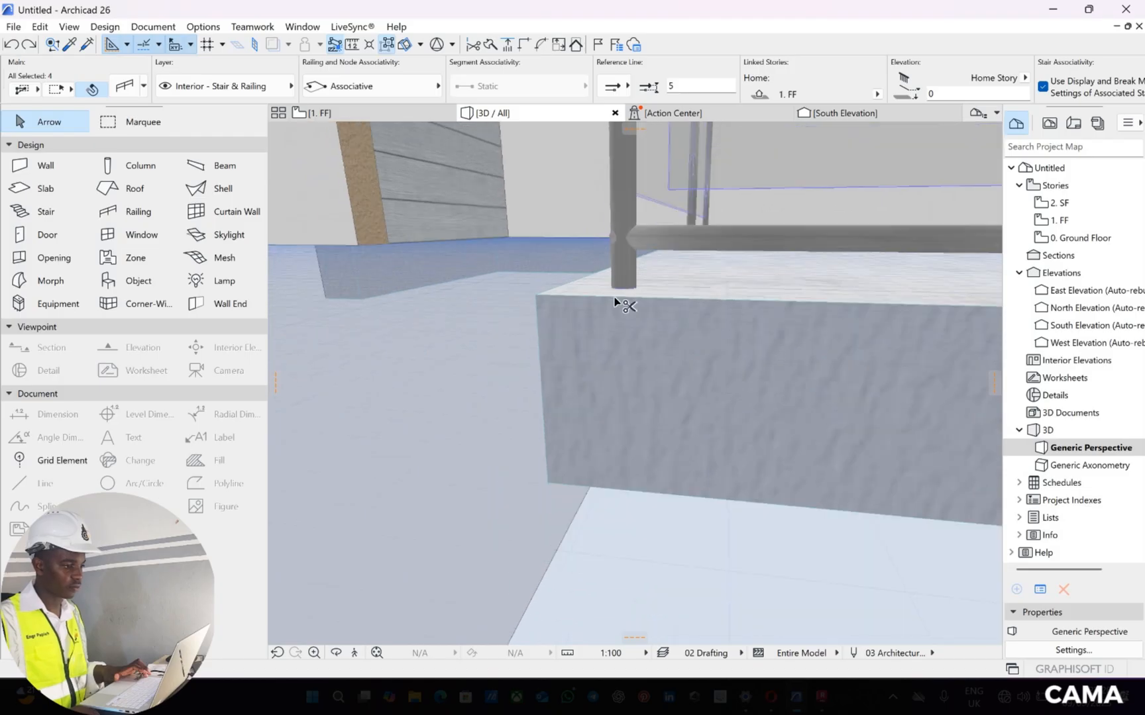
pyautogui.keyDown('ctrl'); pyautogui.scroll(1, 614, 293); pyautogui.keyUp('ctrl')
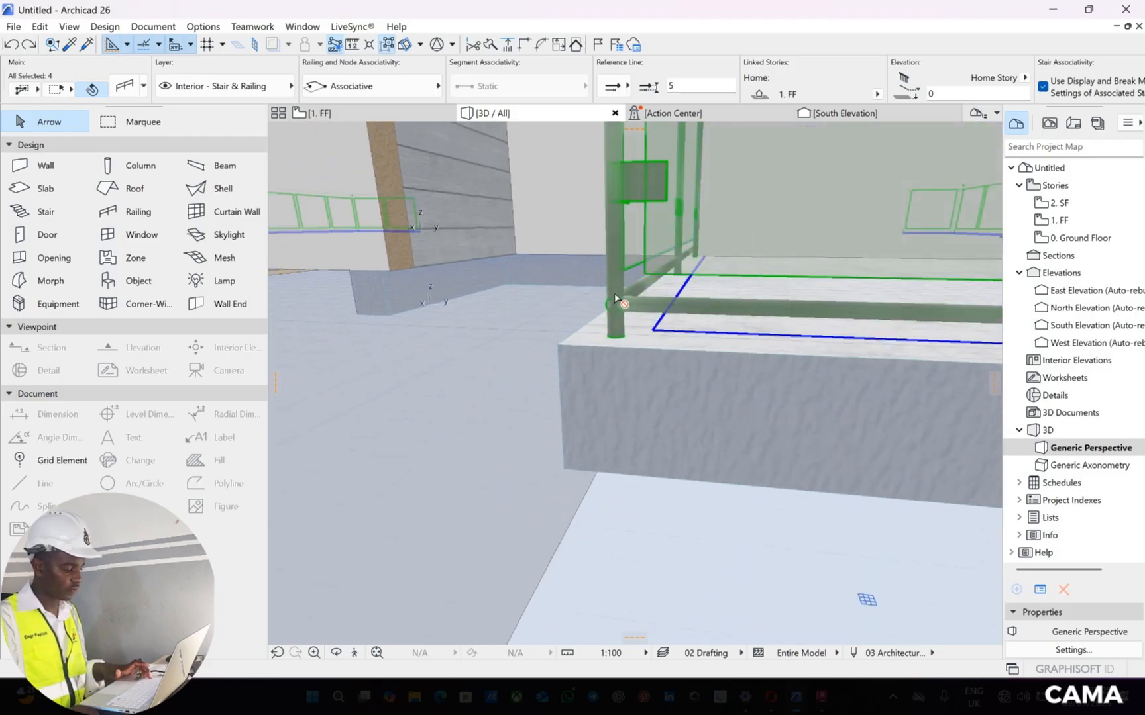
pyautogui.hotkey('ctrl', 'shift', 'z')
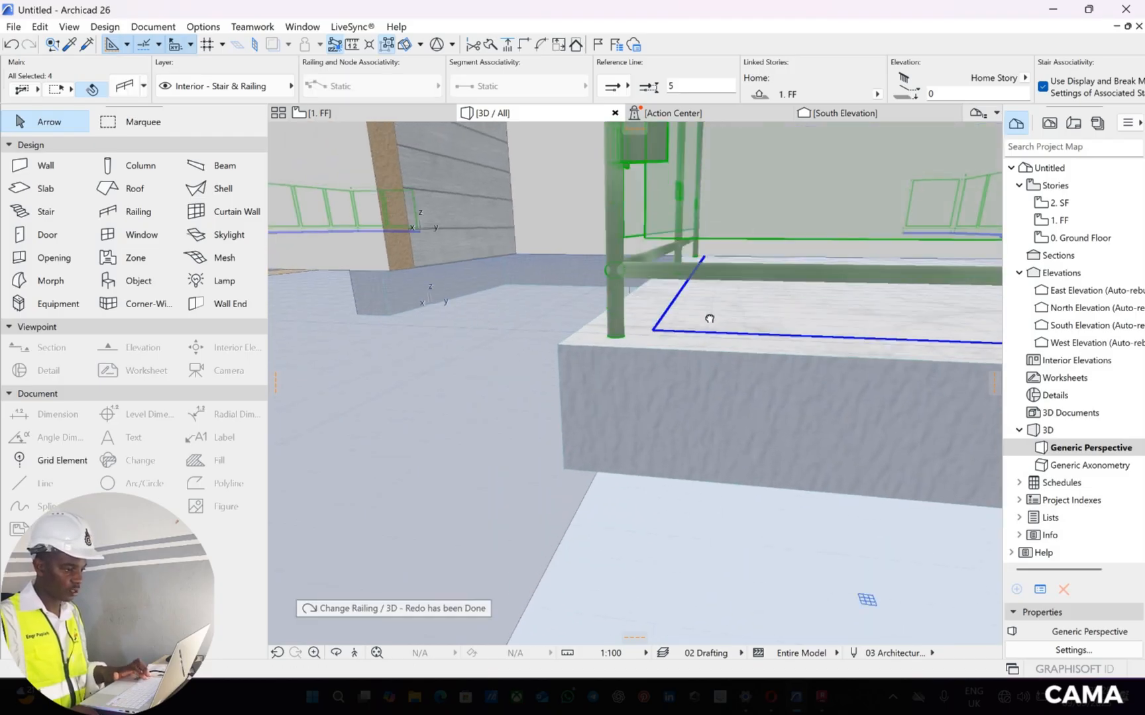
# Move the four selected balcony railings vertically down by 3 so their posts sit lower on the slab
pyautogui.moveTo(622, 281); pyautogui.dragTo(715, 302, button='middle')
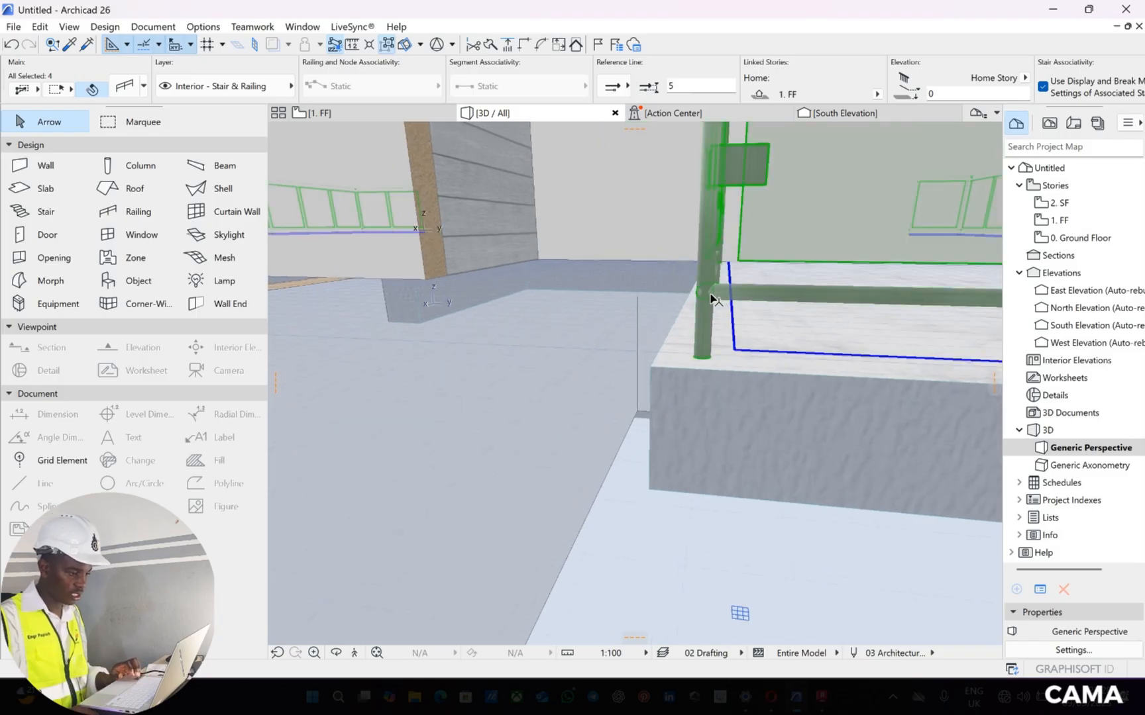
pyautogui.click(713, 322)
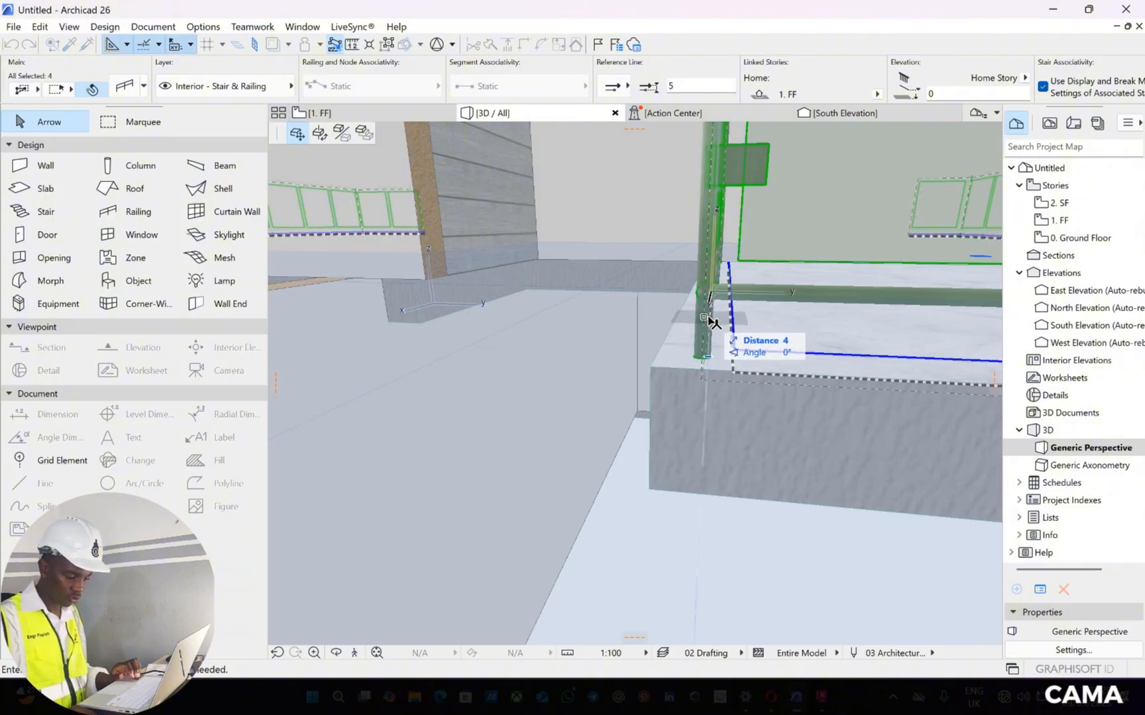
pyautogui.write('3')
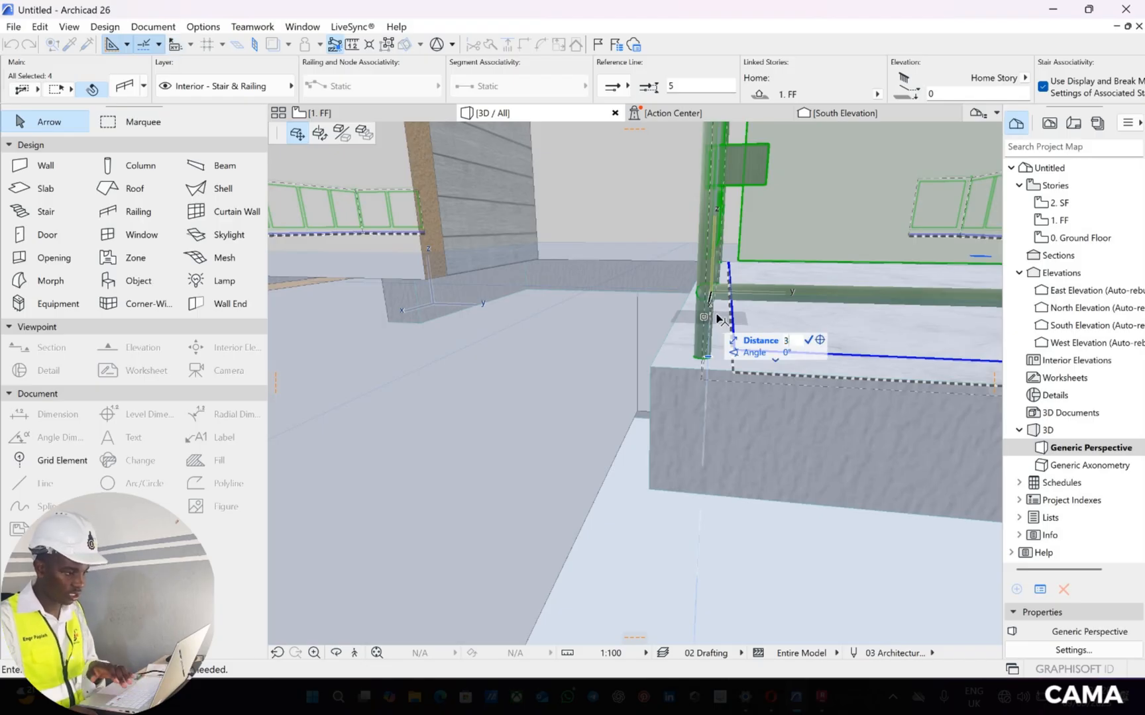
pyautogui.press('Return')
# Examine the lowered railings on the balconies and around the building from several sides in the 3D view
pyautogui.scroll(-5, 725, 303)
pyautogui.scroll(-10, 782, 375)
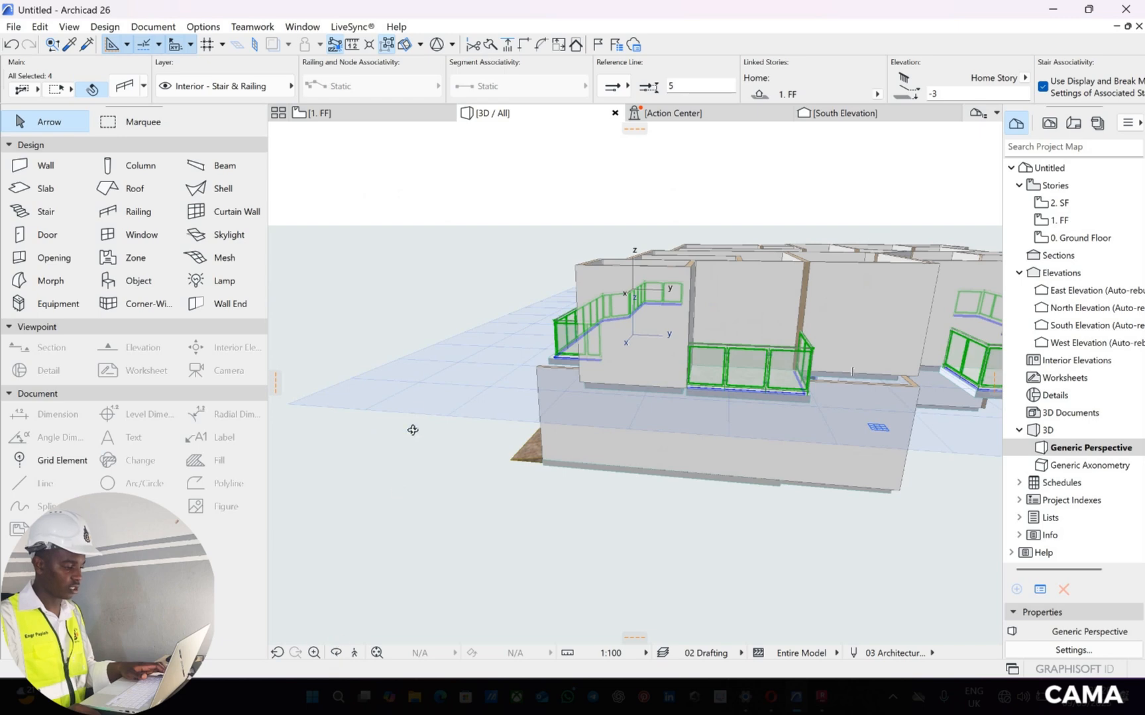
pyautogui.scroll(10, 740, 426)
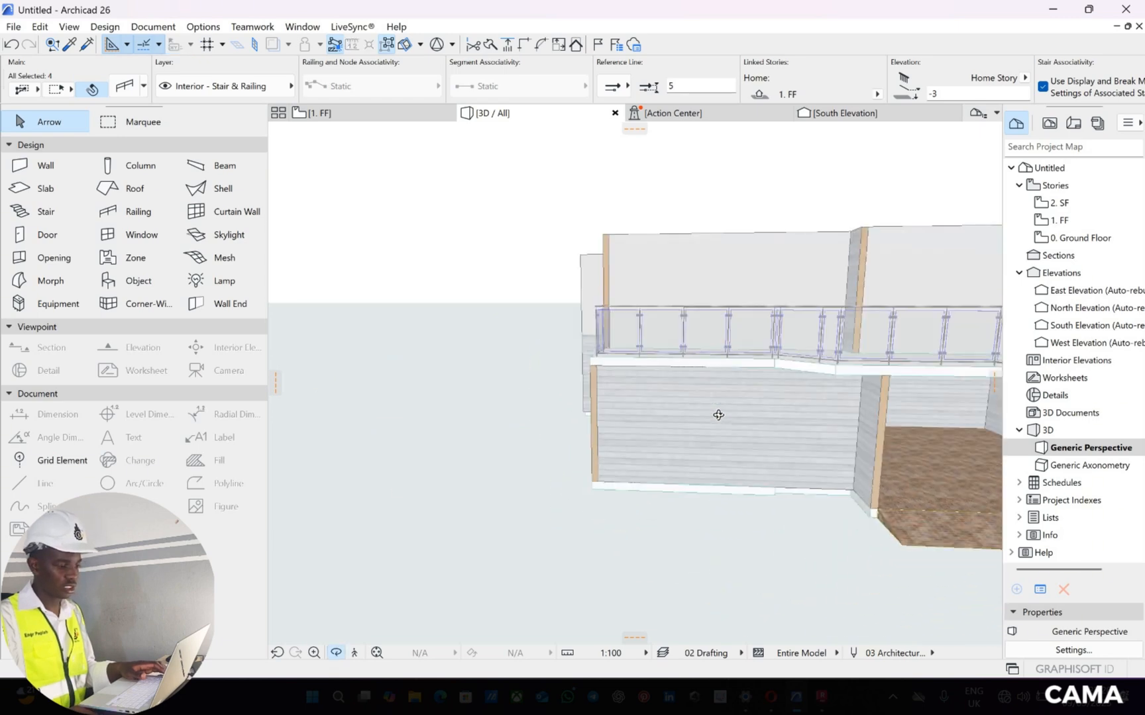
pyautogui.scroll(-5, 744, 417)
pyautogui.moveTo(596, 371); pyautogui.dragTo(873, 309)
pyautogui.moveTo(705, 427); pyautogui.dragTo(842, 406)
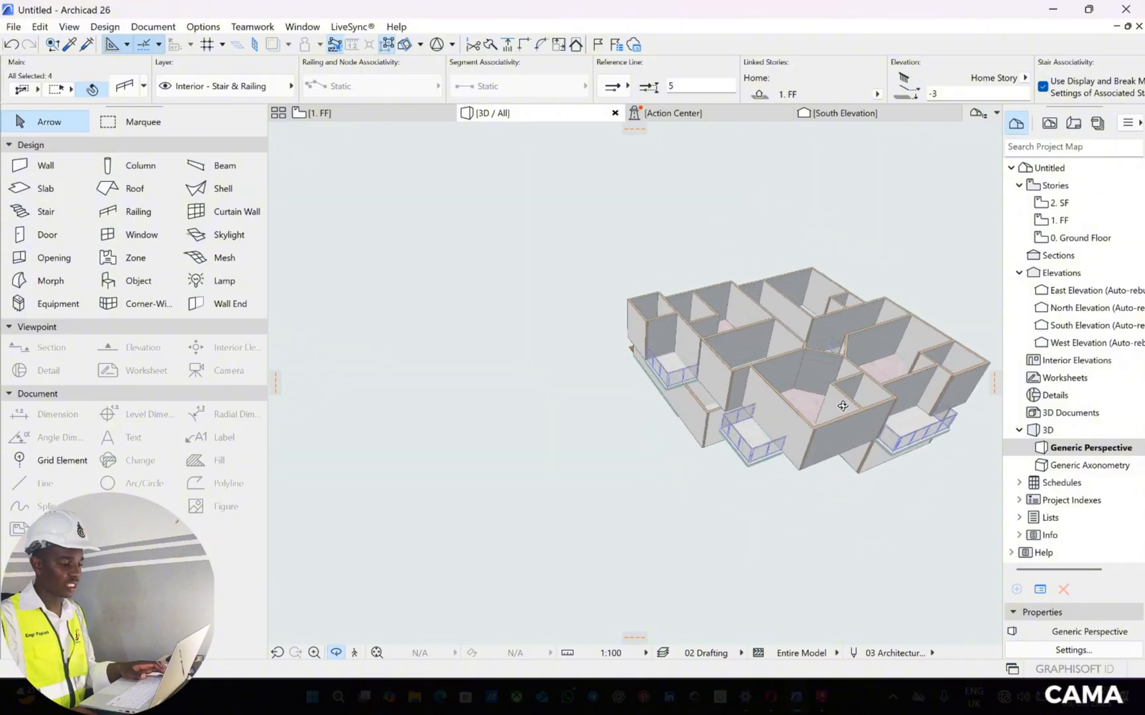
pyautogui.moveTo(911, 375); pyautogui.dragTo(778, 457)
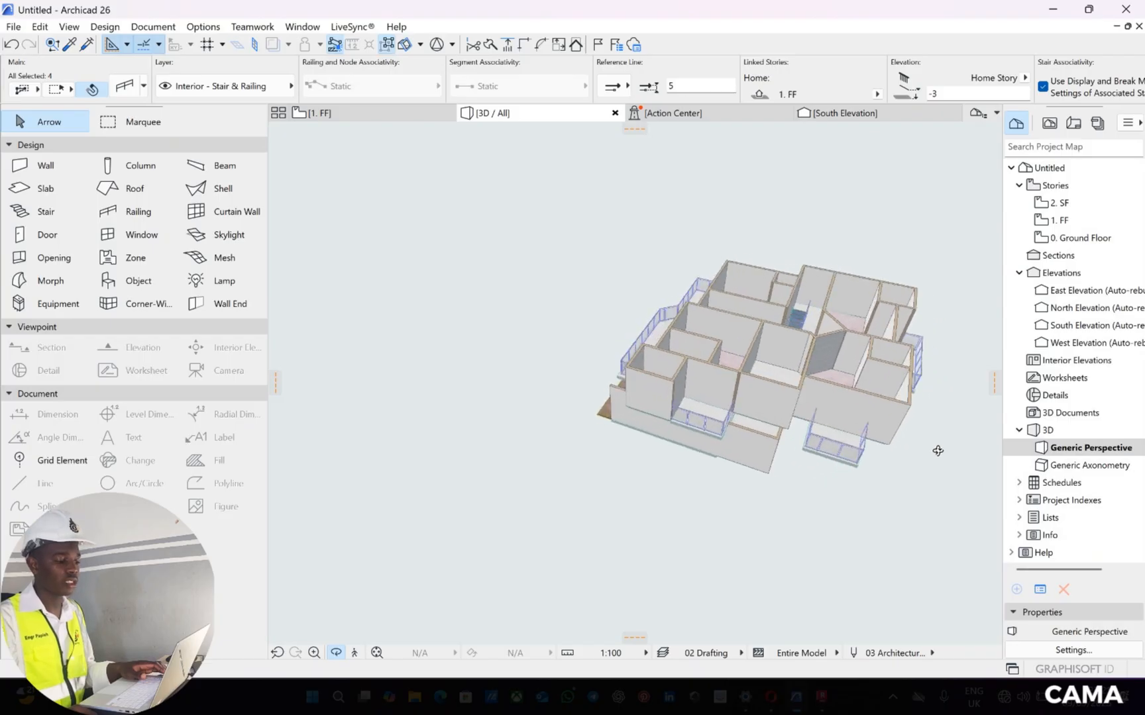
pyautogui.moveTo(907, 352); pyautogui.dragTo(649, 182)
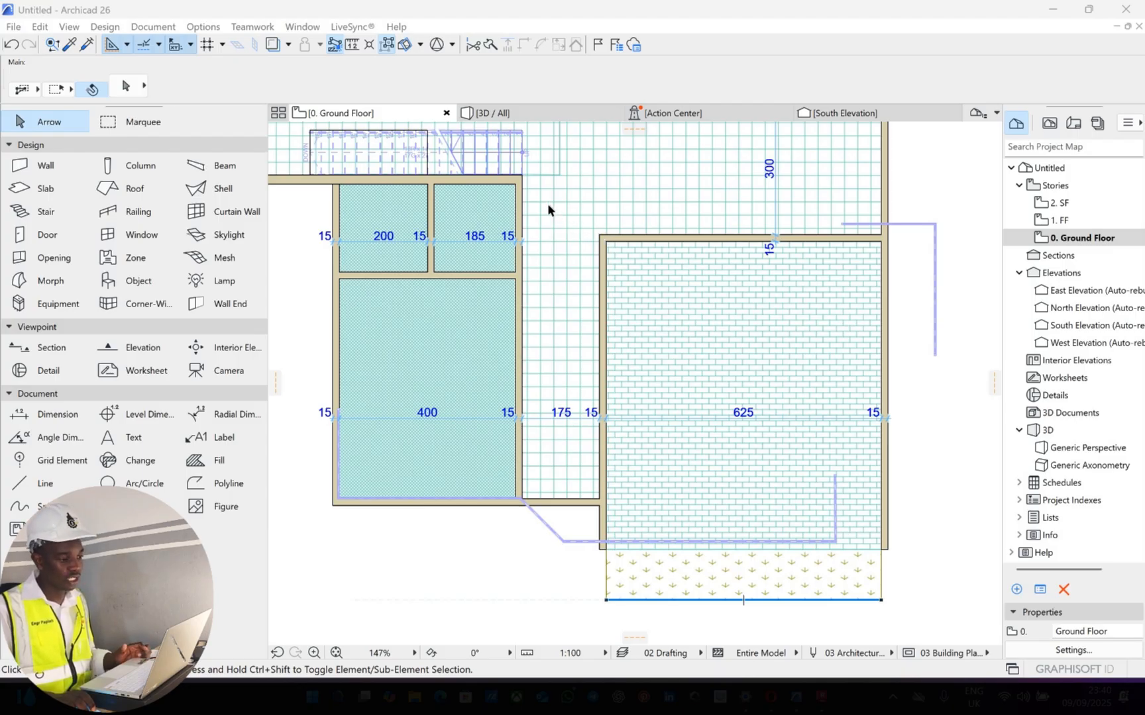
# Open the default door settings and look through the Hinged Doors 26 models, keeping Door 26 selected
pyautogui.click(46, 235)
pyautogui.doubleClick(73, 239)
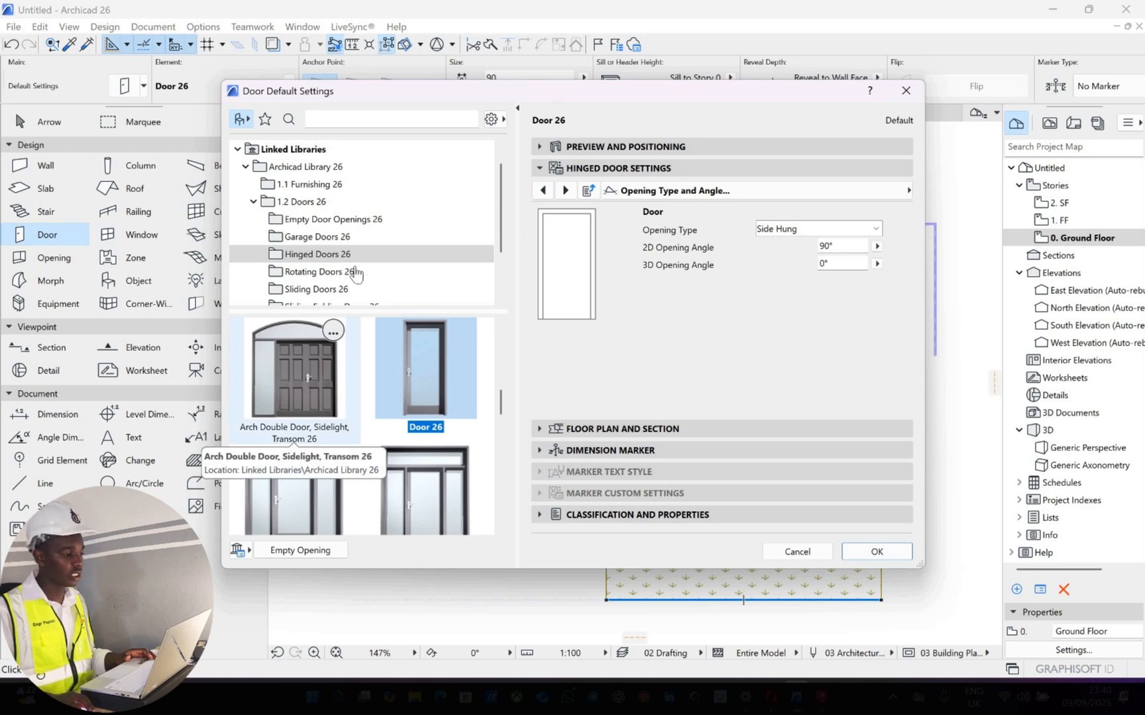
pyautogui.scroll(-1, 401, 367)
pyautogui.scroll(-5, 407, 363)
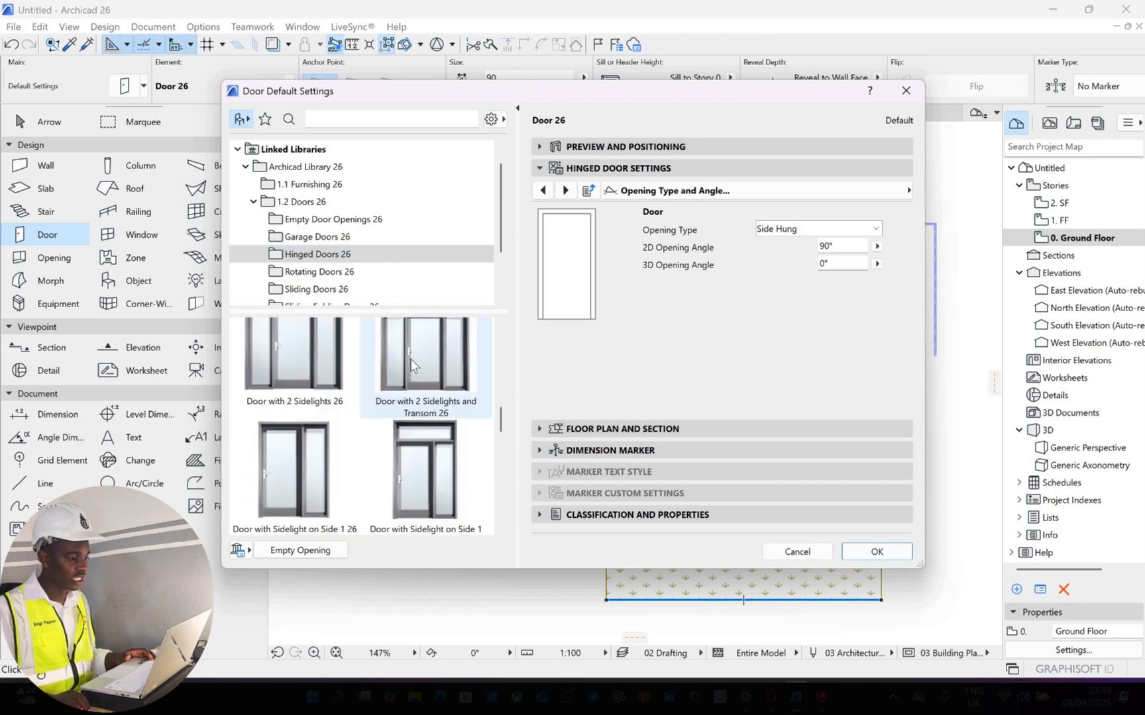
pyautogui.scroll(8, 430, 396)
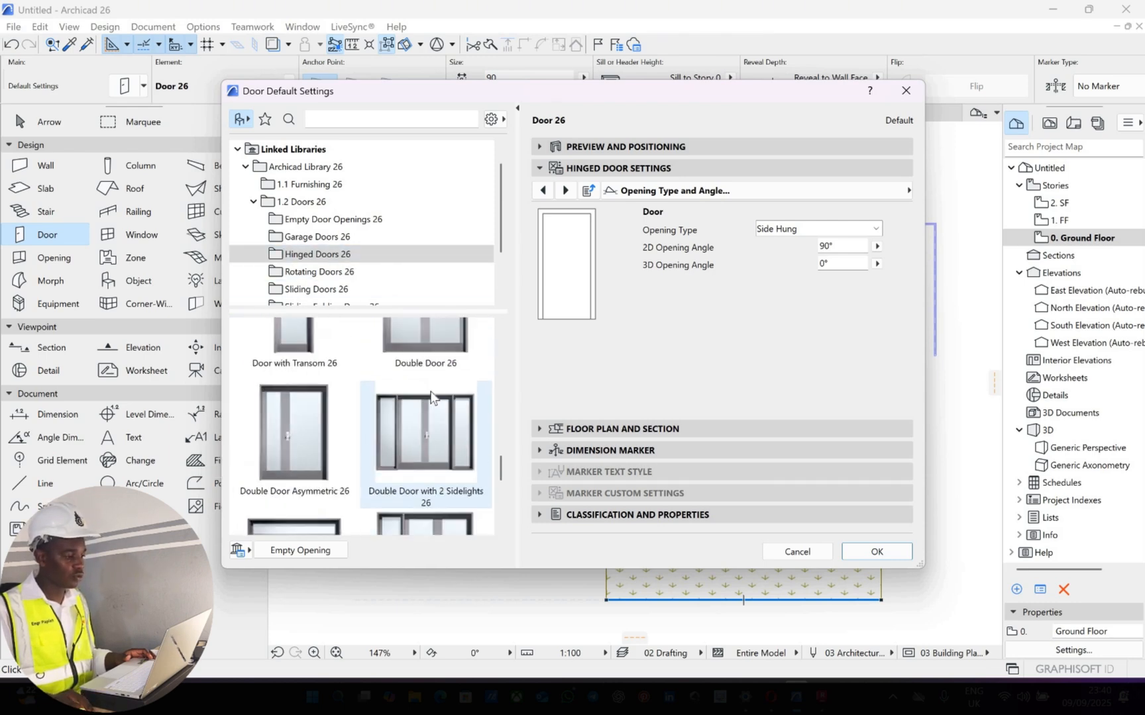
pyautogui.scroll(1, 431, 397)
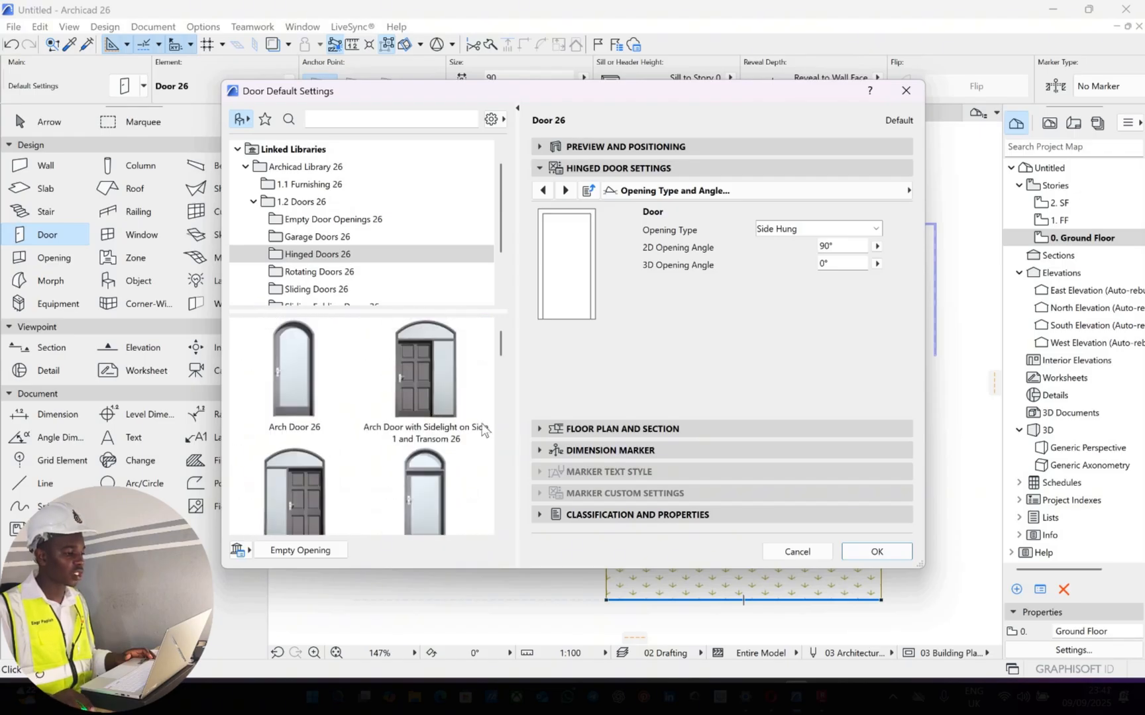
pyautogui.scroll(-5, 431, 408)
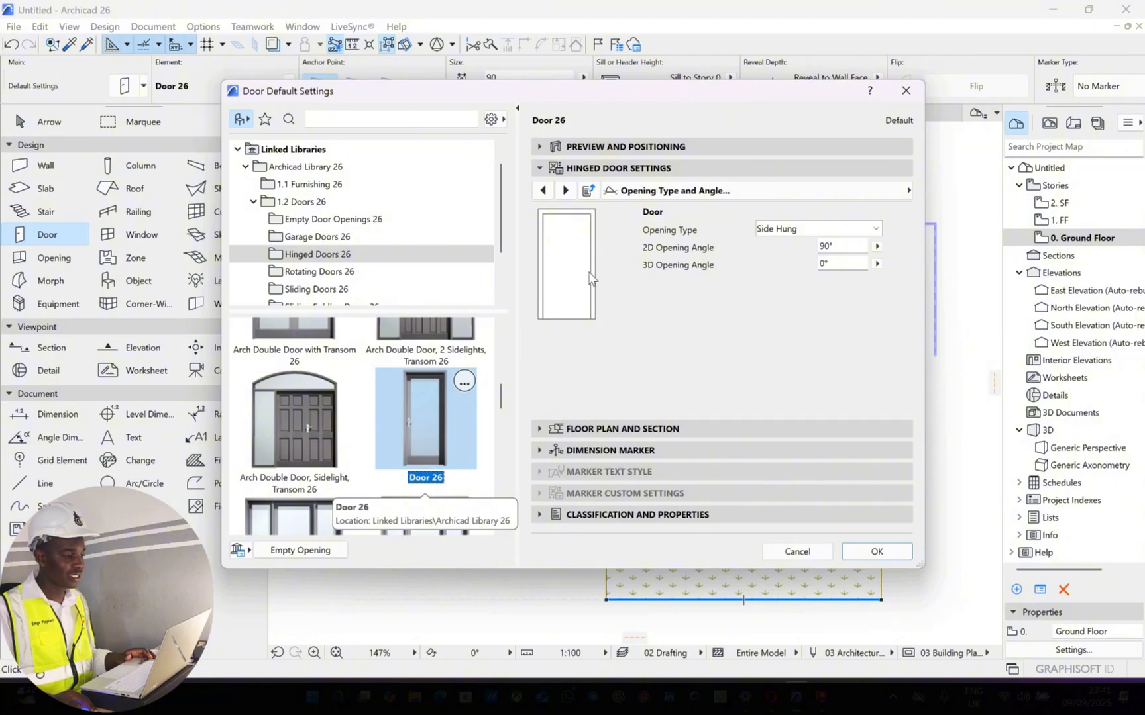
# Set the door leaf of Door 26 to Style 59 in the hinged door settings
pyautogui.click(544, 190)
pyautogui.click(544, 190)
pyautogui.click(544, 190)
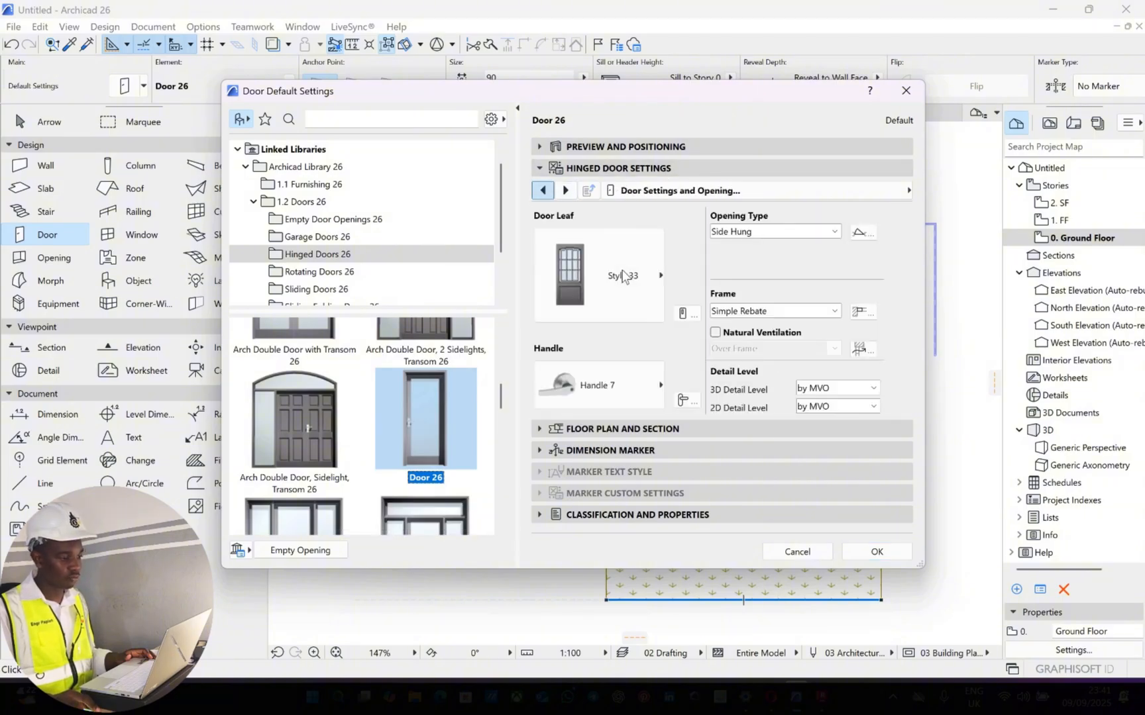
pyautogui.click(659, 275)
pyautogui.scroll(-10, 746, 277)
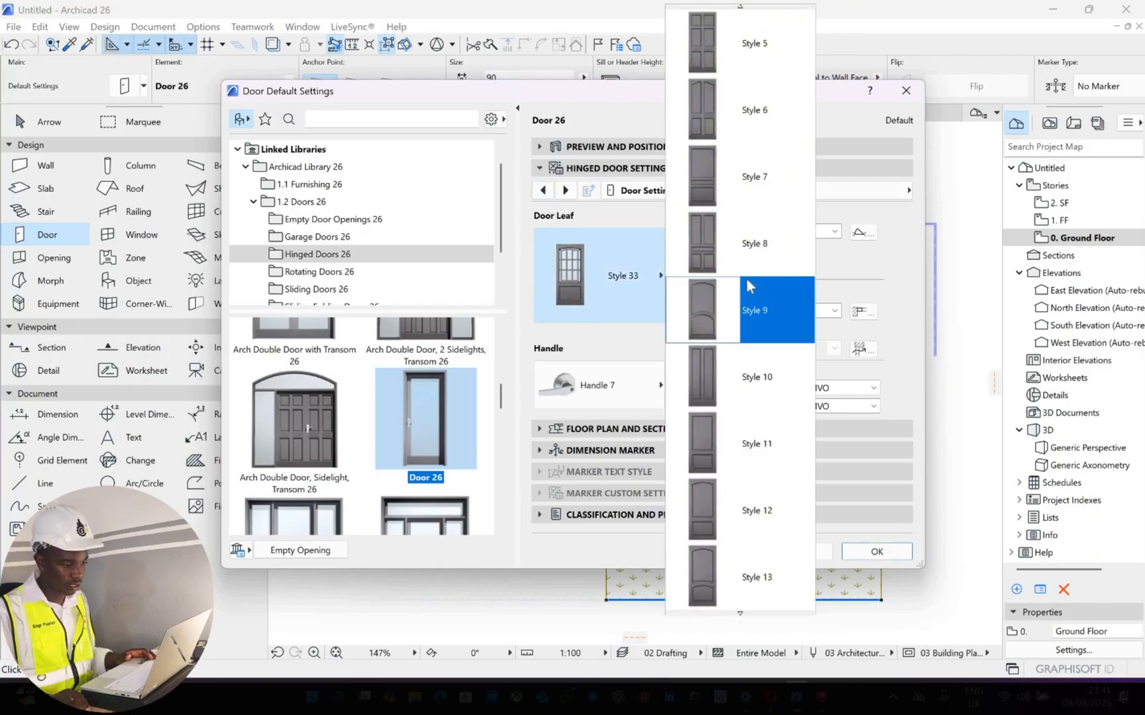
pyautogui.scroll(-11, 747, 274)
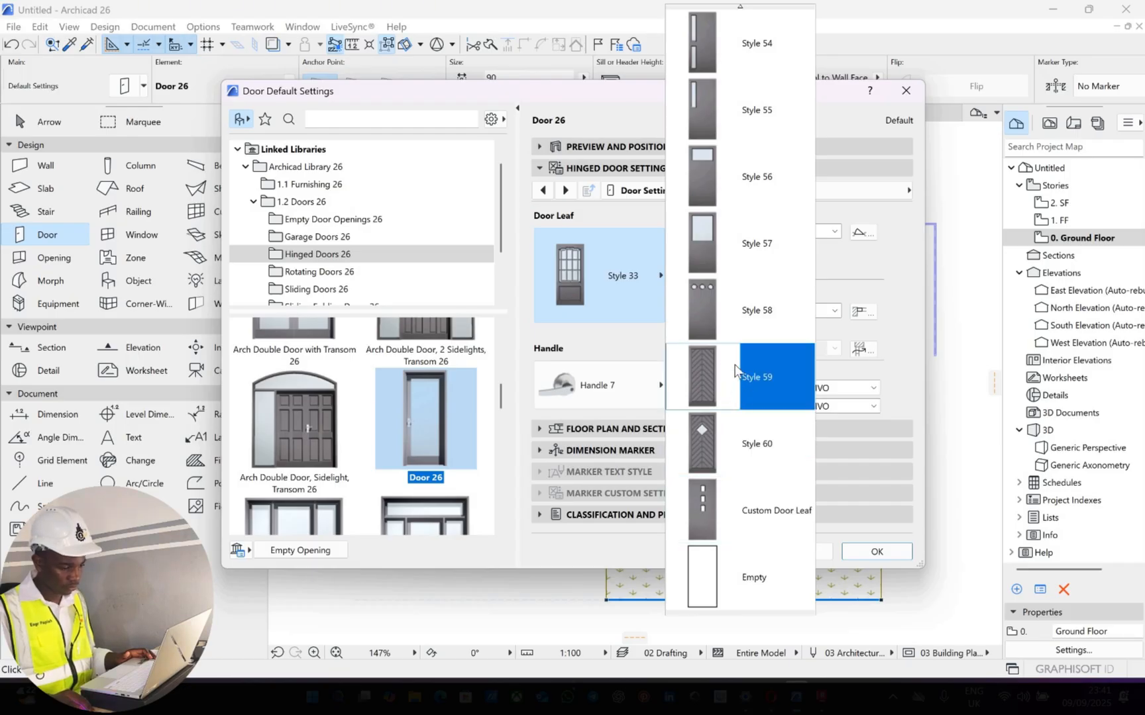
pyautogui.scroll(4, 728, 351)
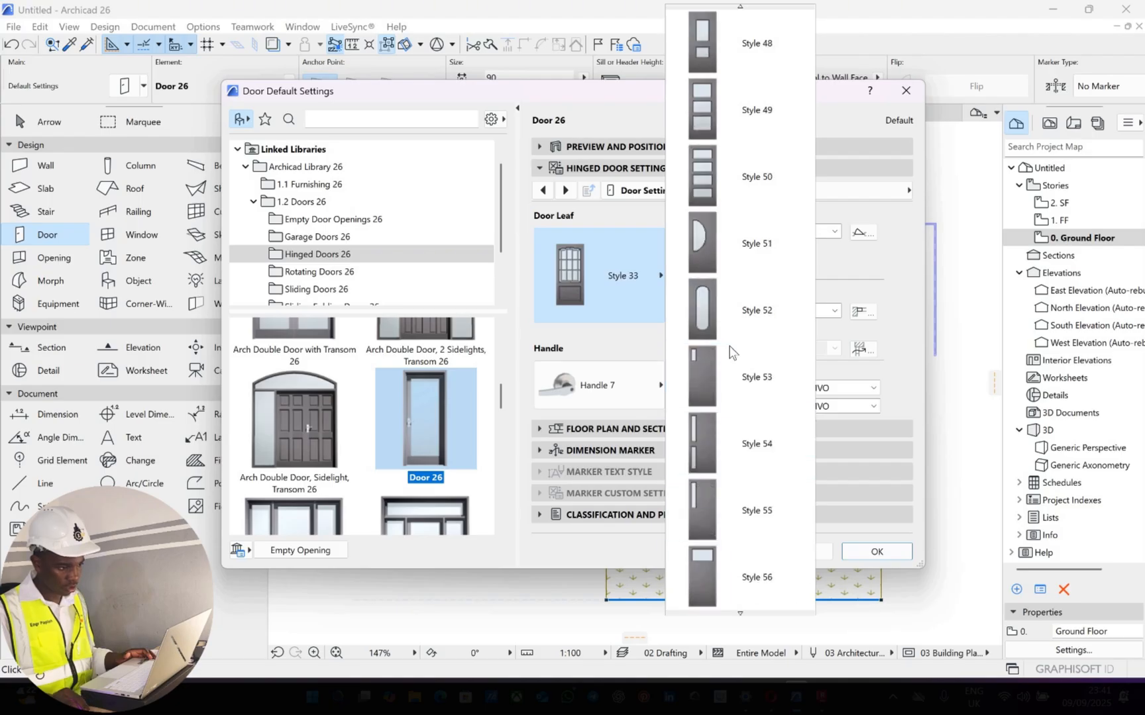
pyautogui.scroll(-4, 724, 332)
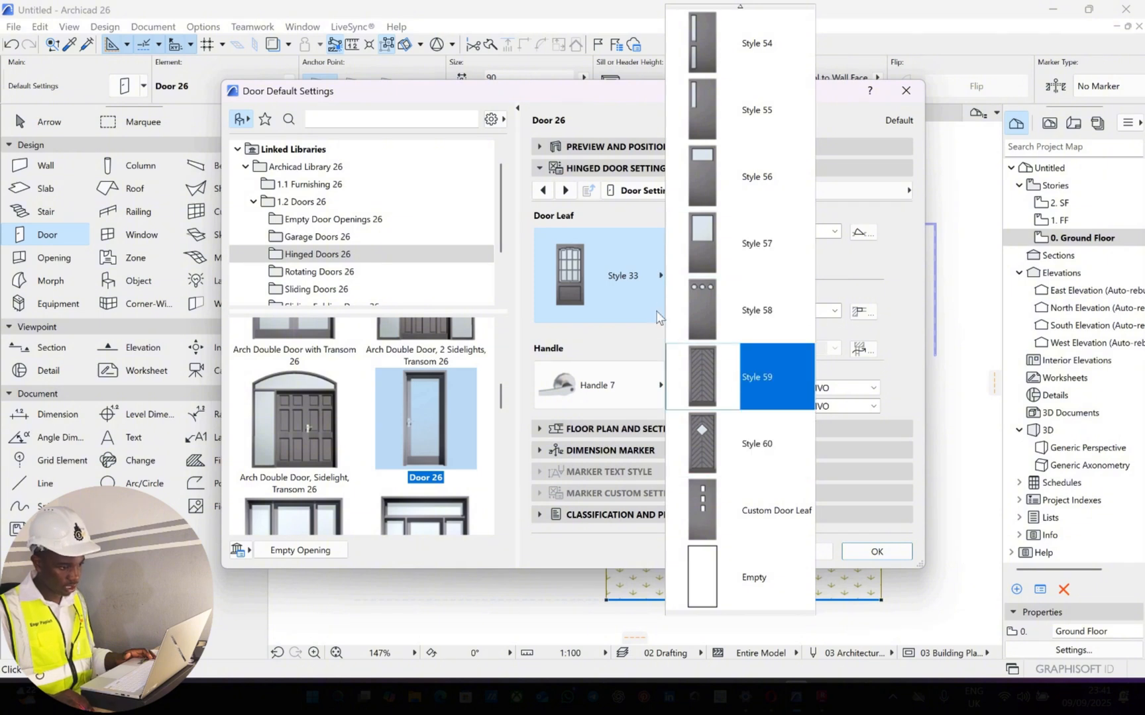
pyautogui.press('Return')
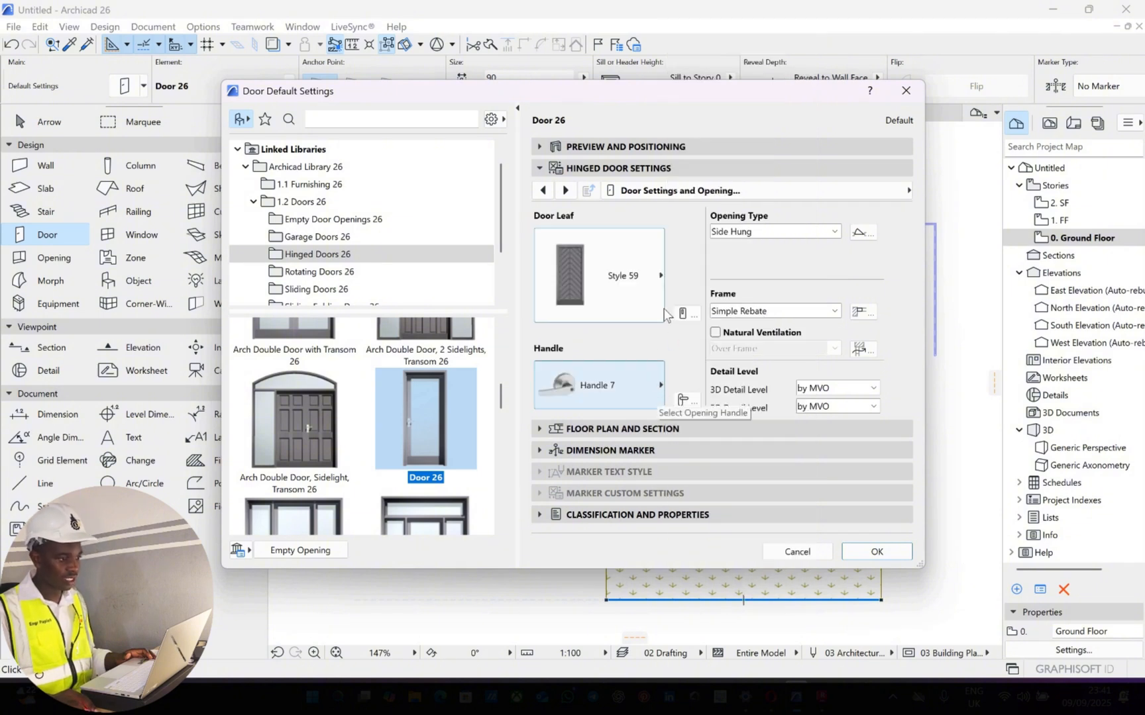
# Set the default door's width to 150 and its height to 230
pyautogui.click(618, 147)
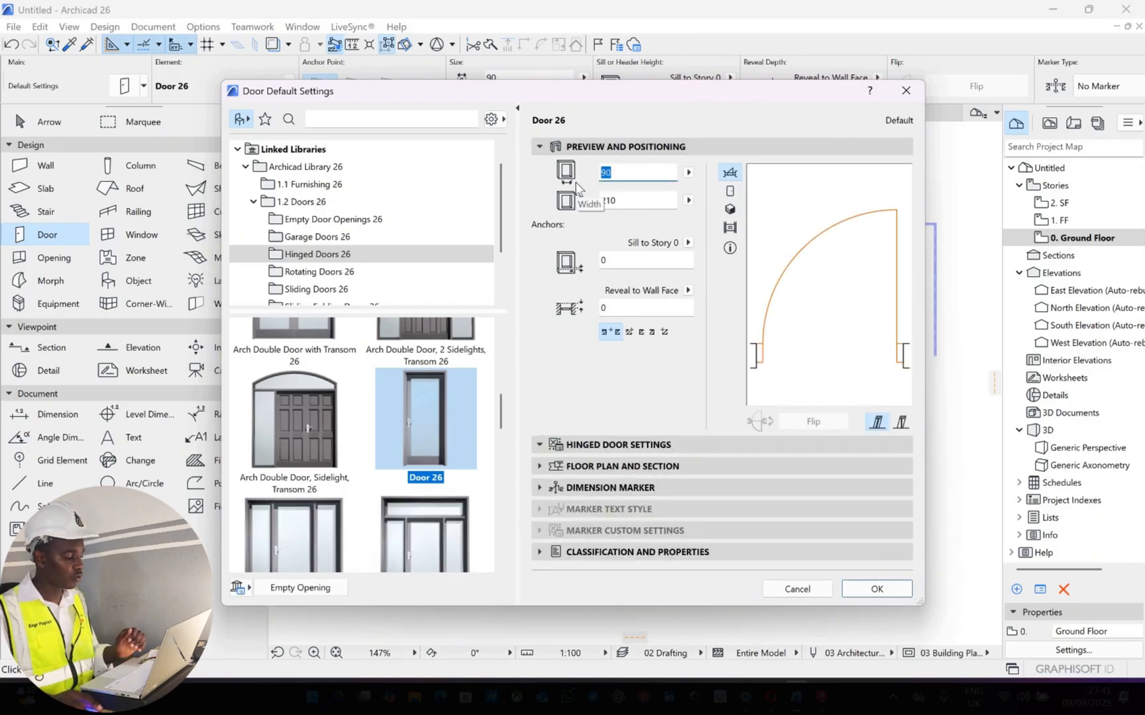
pyautogui.write('150')
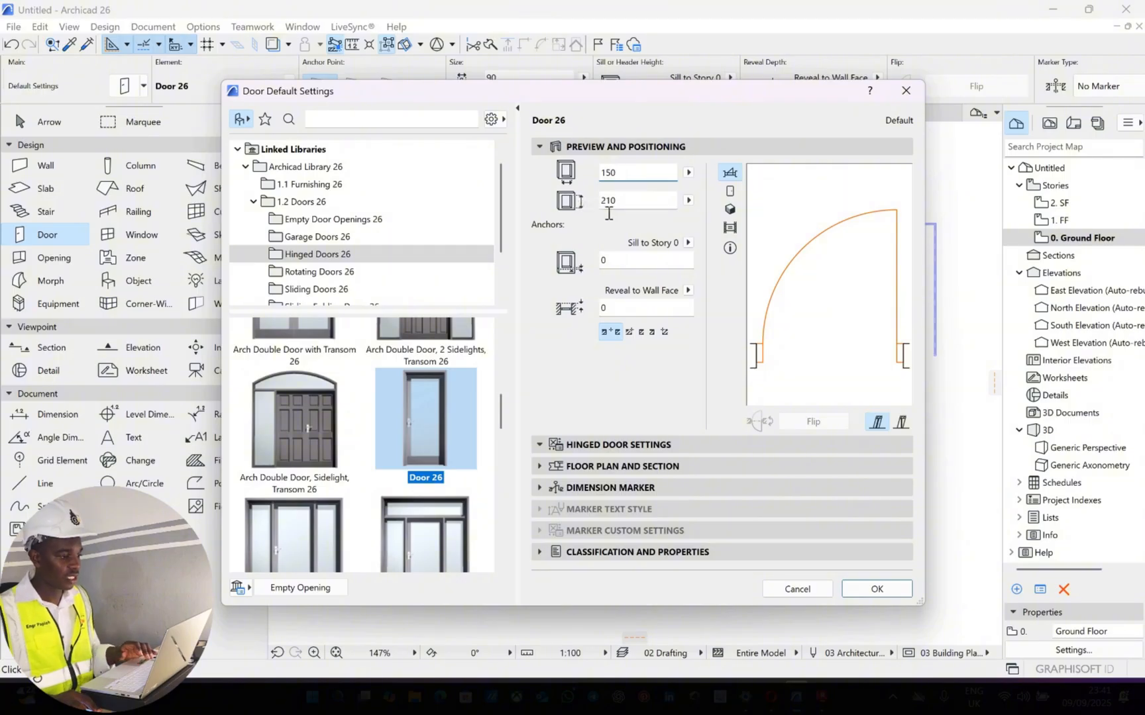
pyautogui.press('Tab')
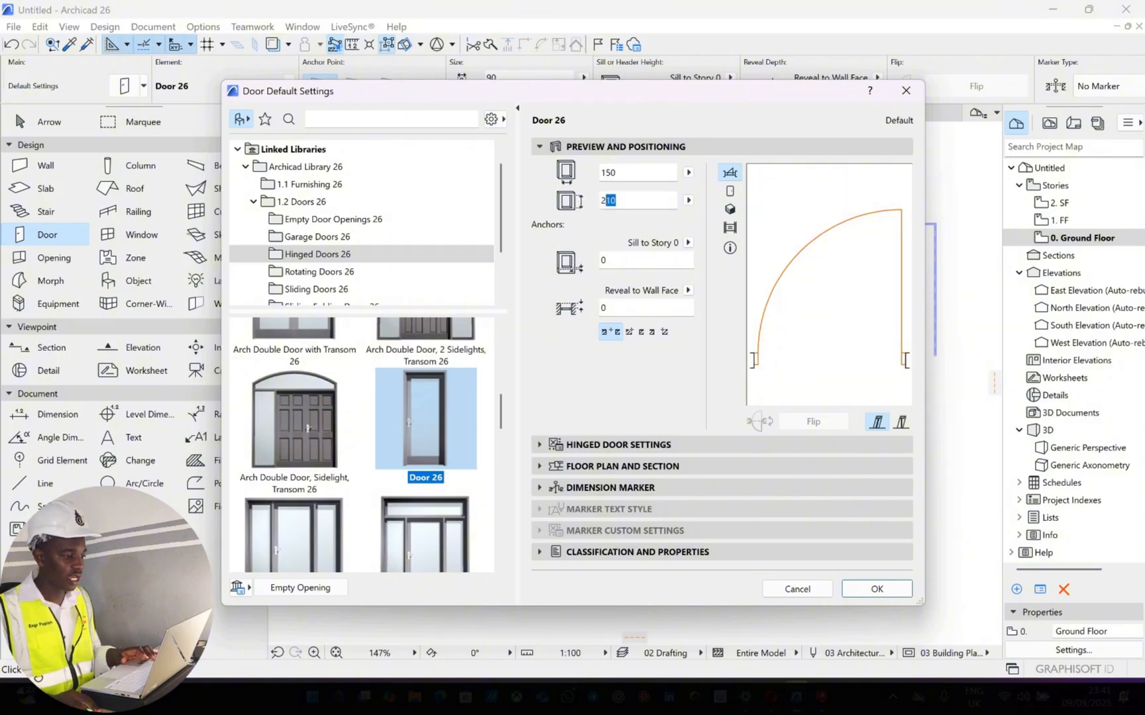
pyautogui.write('30')
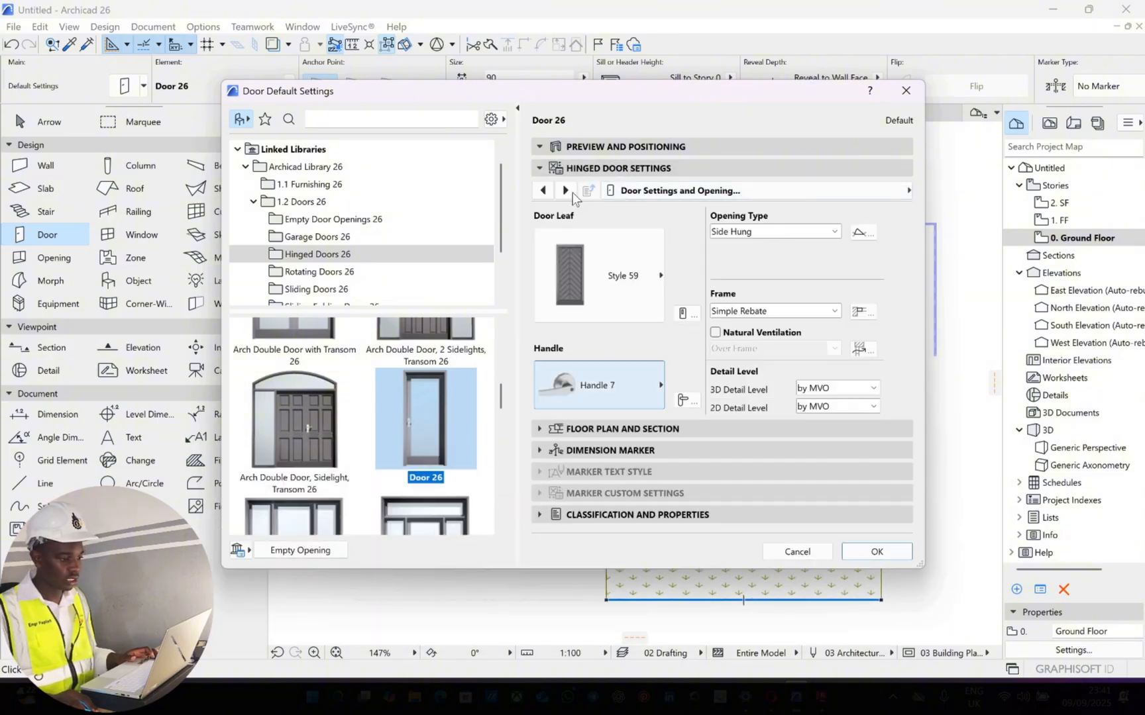
# Review the frame, leaf and handle options of the hinged door and set its 3D opening angle to 80°
pyautogui.click(565, 190)
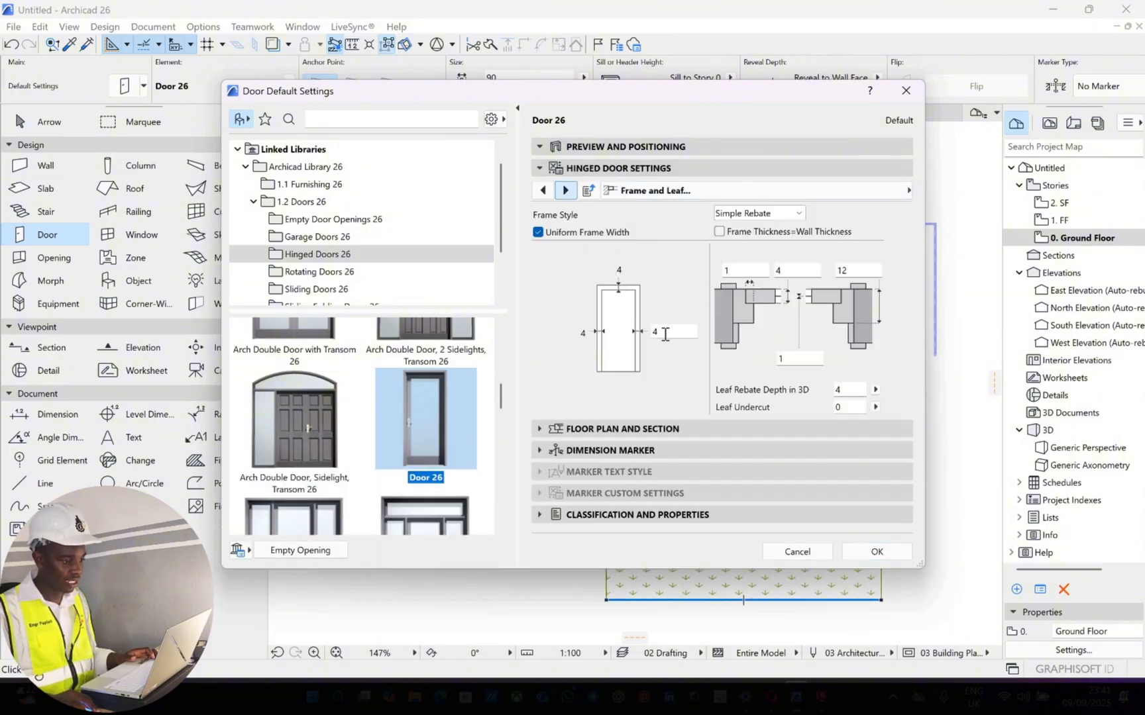
pyautogui.click(565, 191)
pyautogui.click(565, 191)
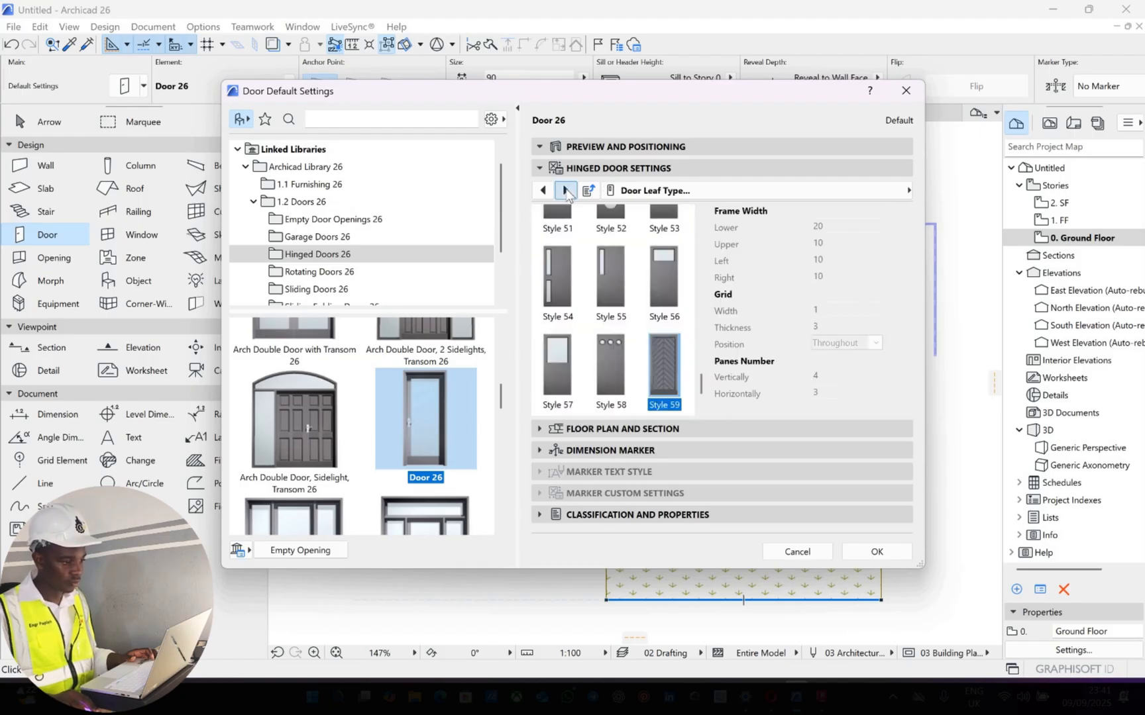
pyautogui.click(565, 191)
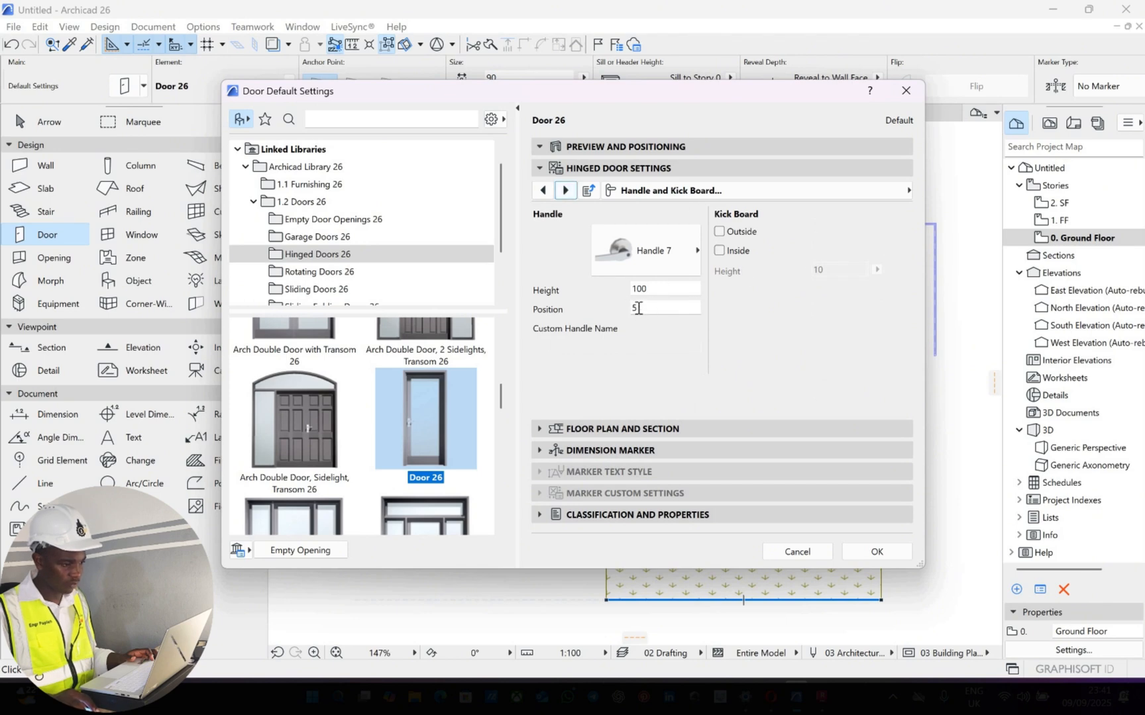
pyautogui.click(565, 190)
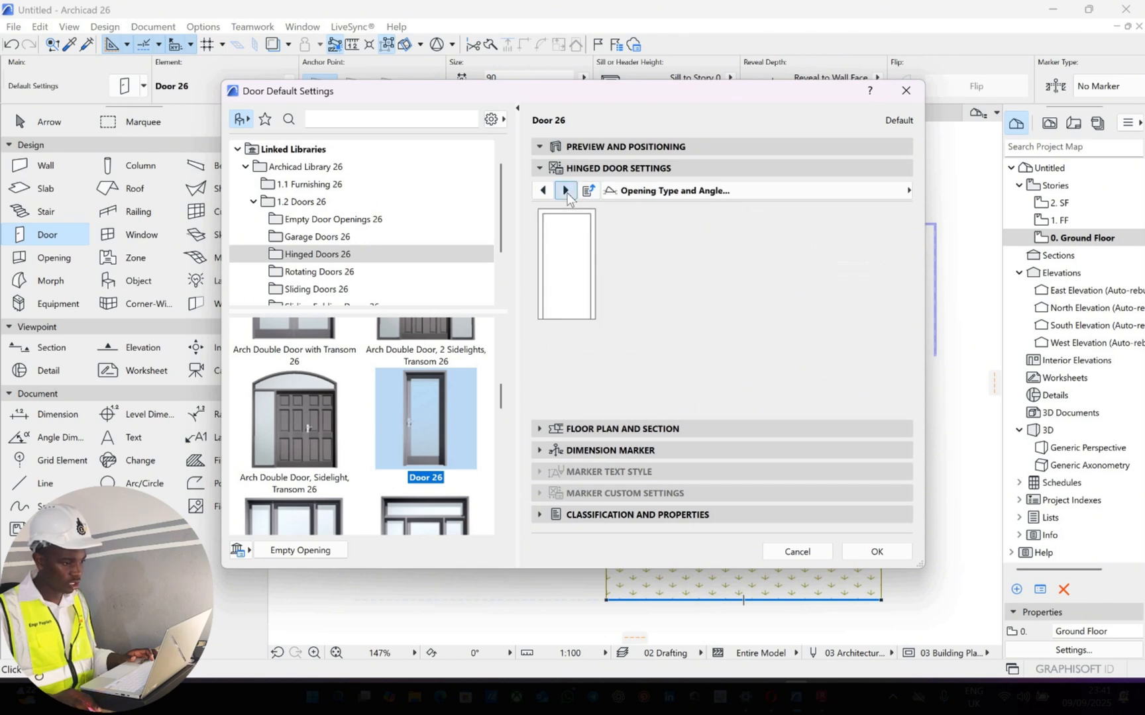
pyautogui.click(565, 190)
pyautogui.click(542, 191)
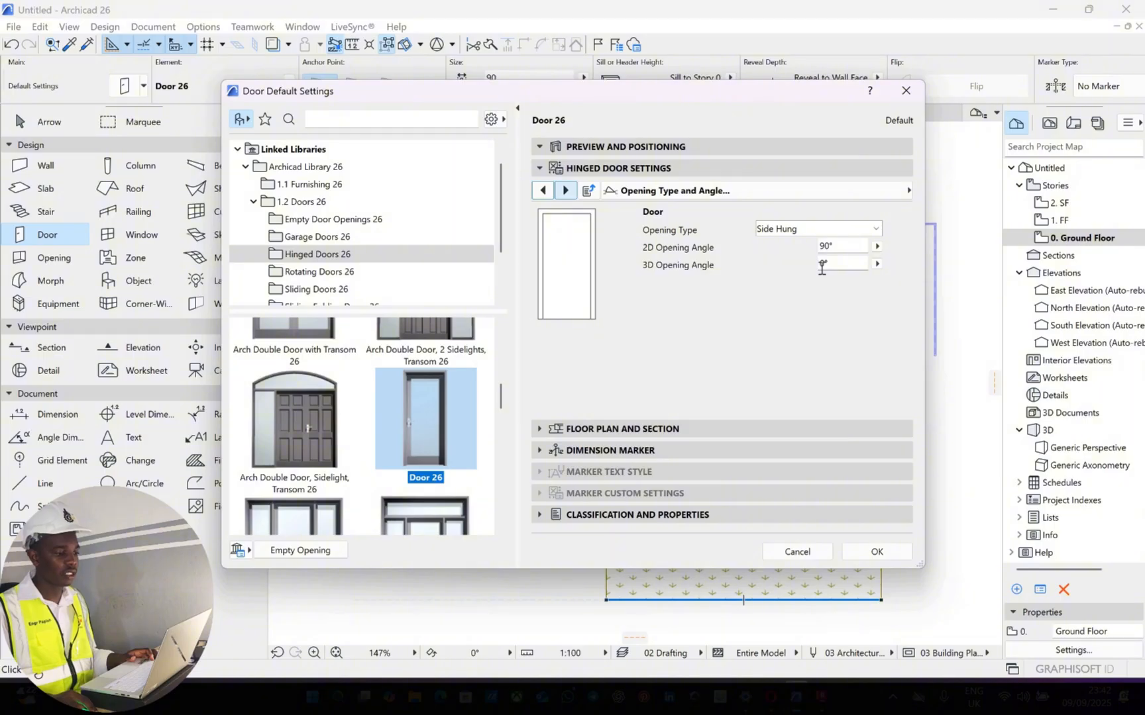
pyautogui.click(822, 265)
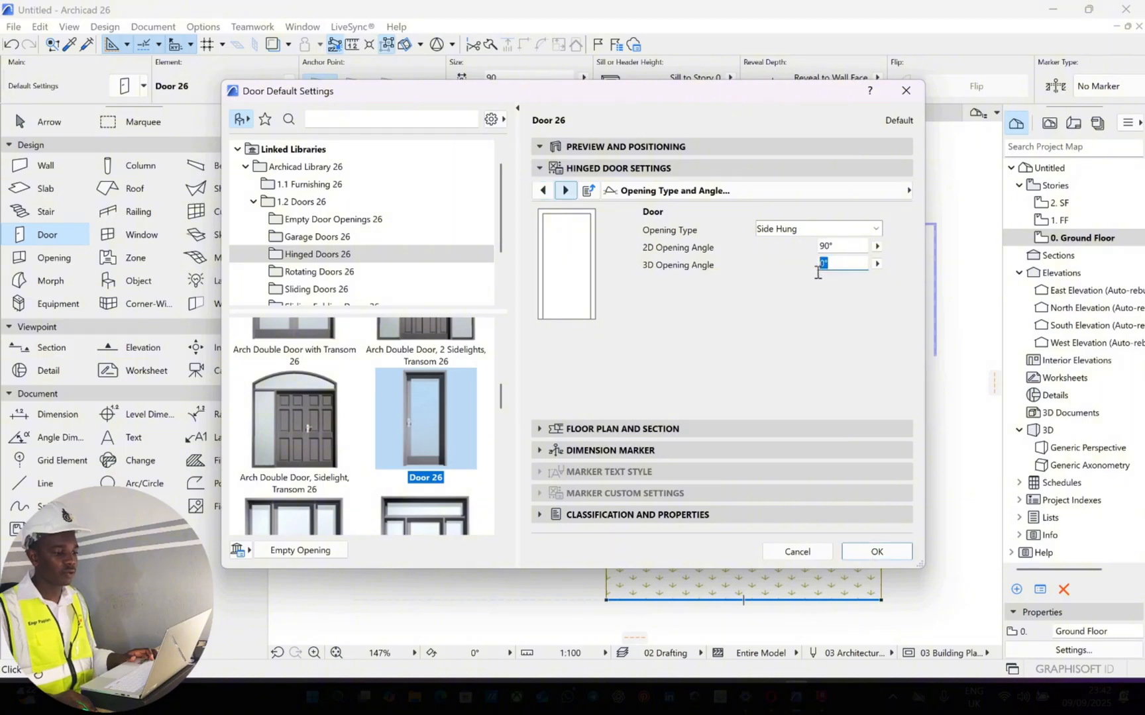
pyautogui.click(877, 264)
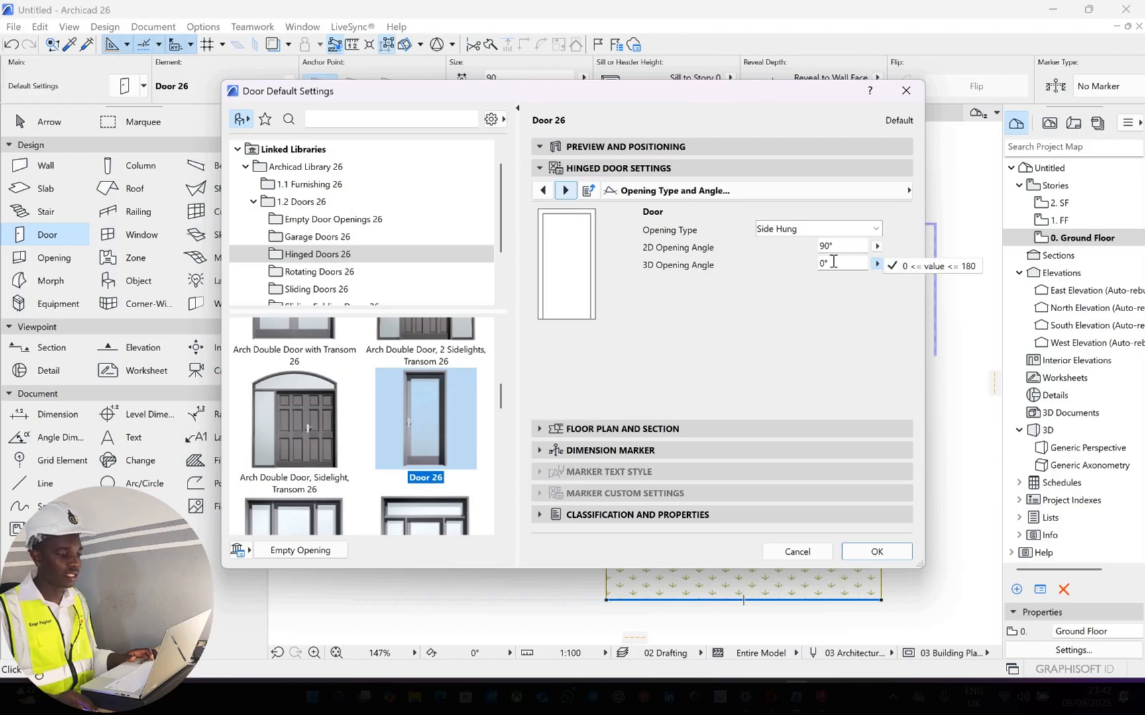
pyautogui.click(802, 266)
pyautogui.click(804, 263)
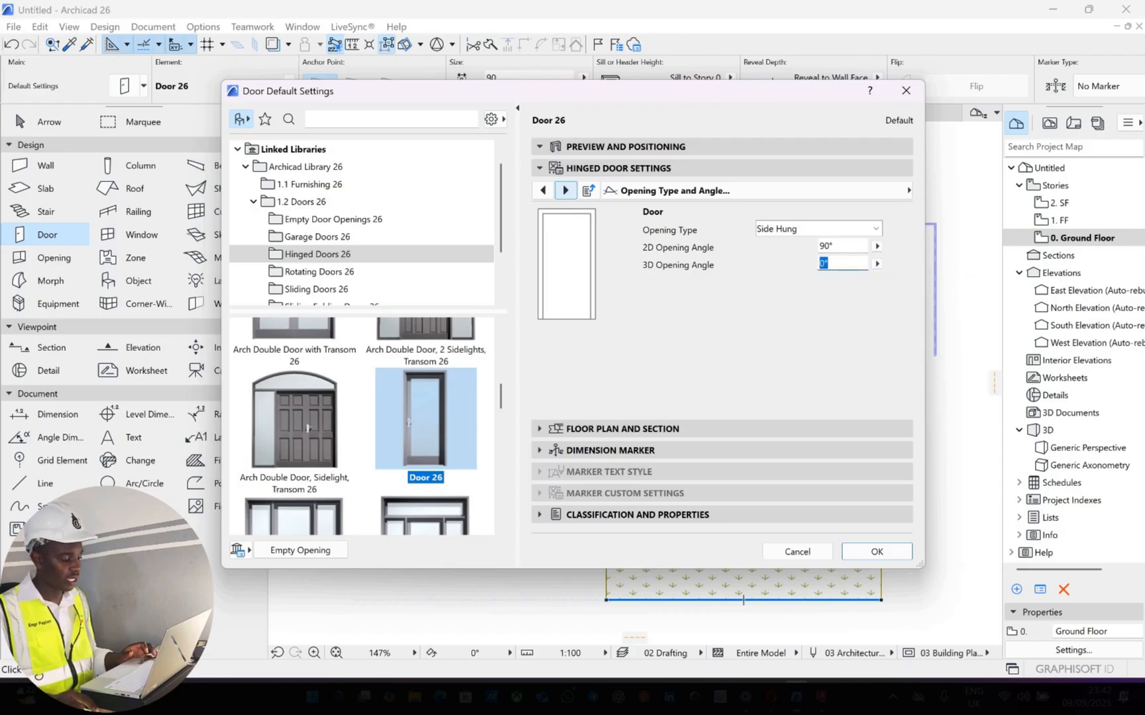
pyautogui.write('80')
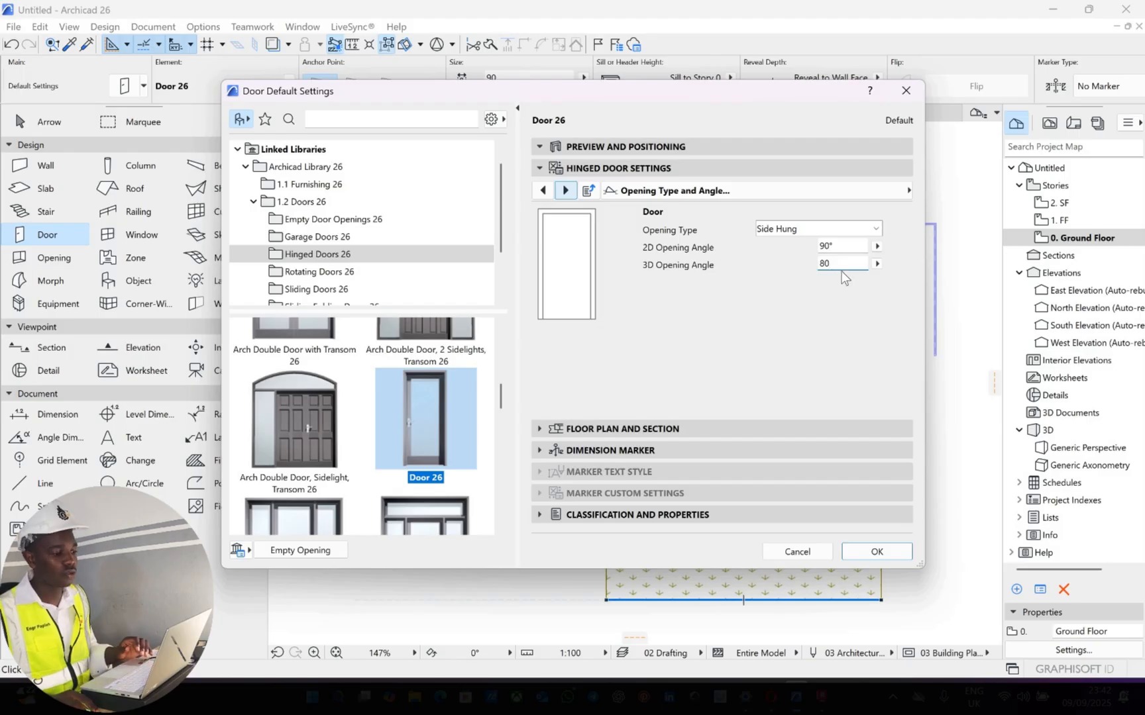
pyautogui.click(845, 263)
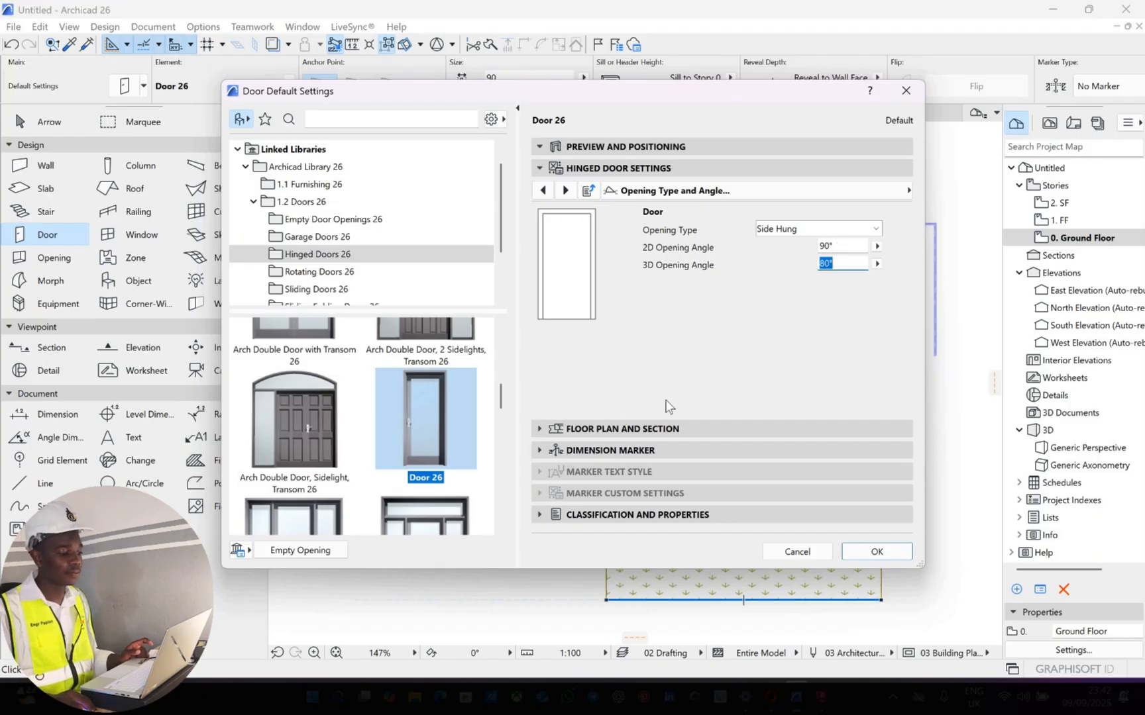
# Override the model view options for the door's 2D symbolic display in the opening lines settings and apply the default door settings
pyautogui.click(565, 191)
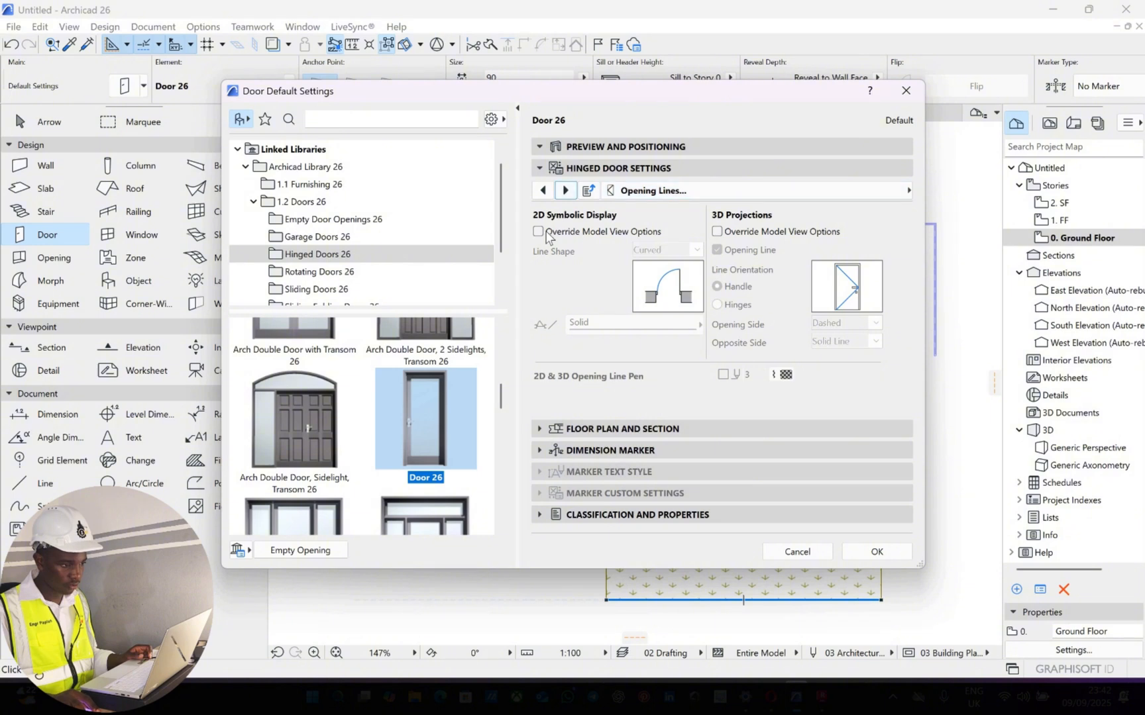
pyautogui.click(697, 232)
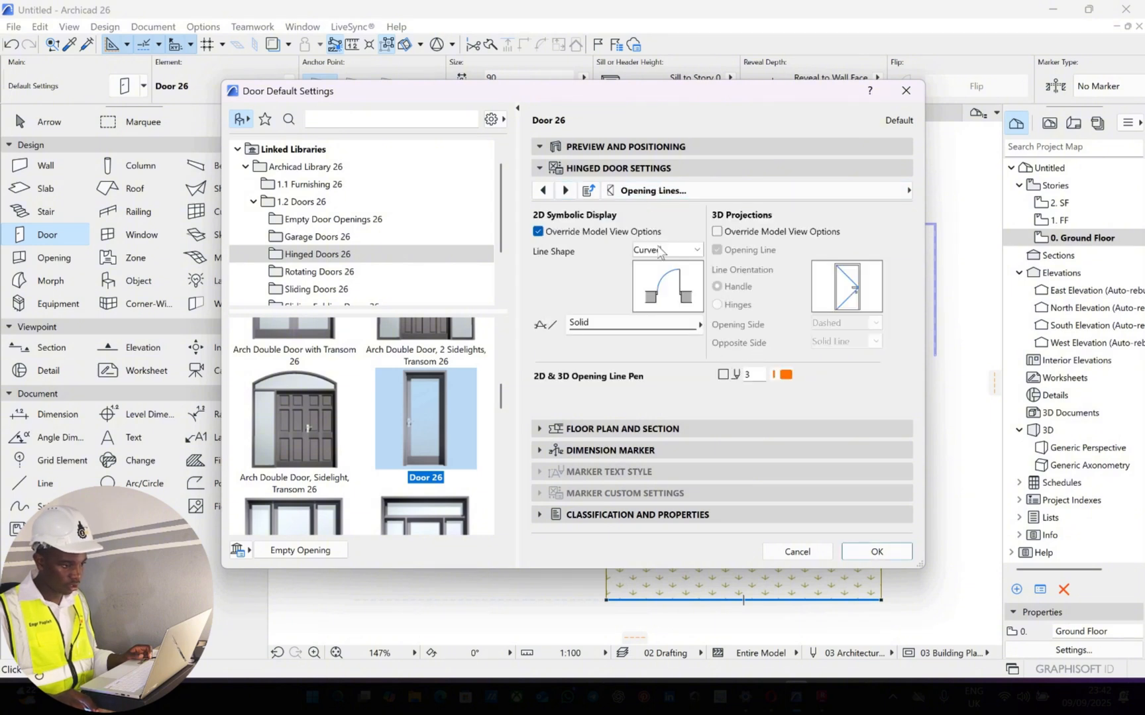
pyautogui.click(566, 190)
pyautogui.click(565, 190)
pyautogui.click(565, 190)
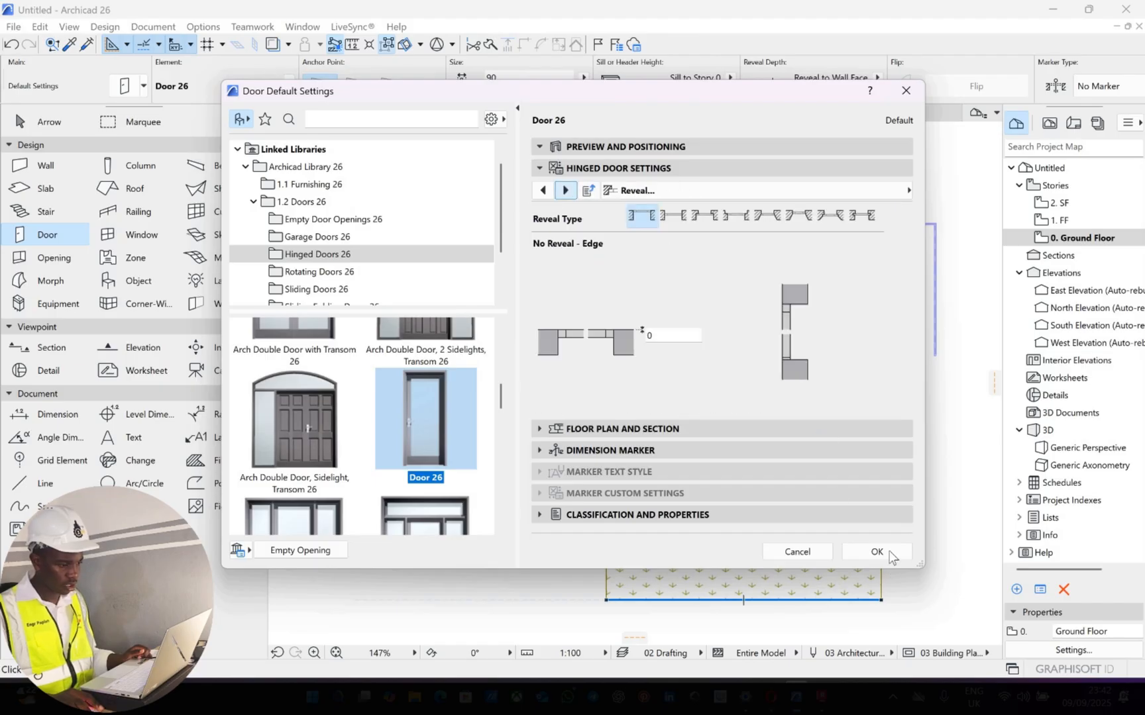
pyautogui.press('Return')
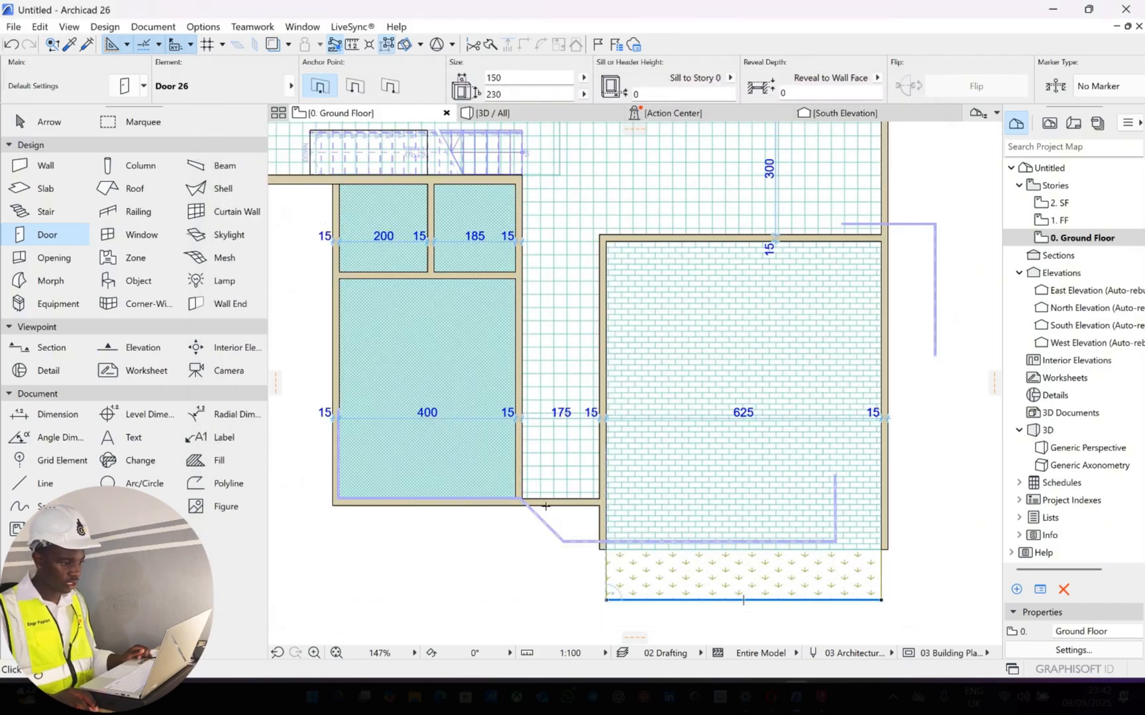
# Place Door 26 in the short wall closing the lower end of the 175 wide corridor, opening inwards with hinges on the left
pyautogui.scroll(6, 596, 454)
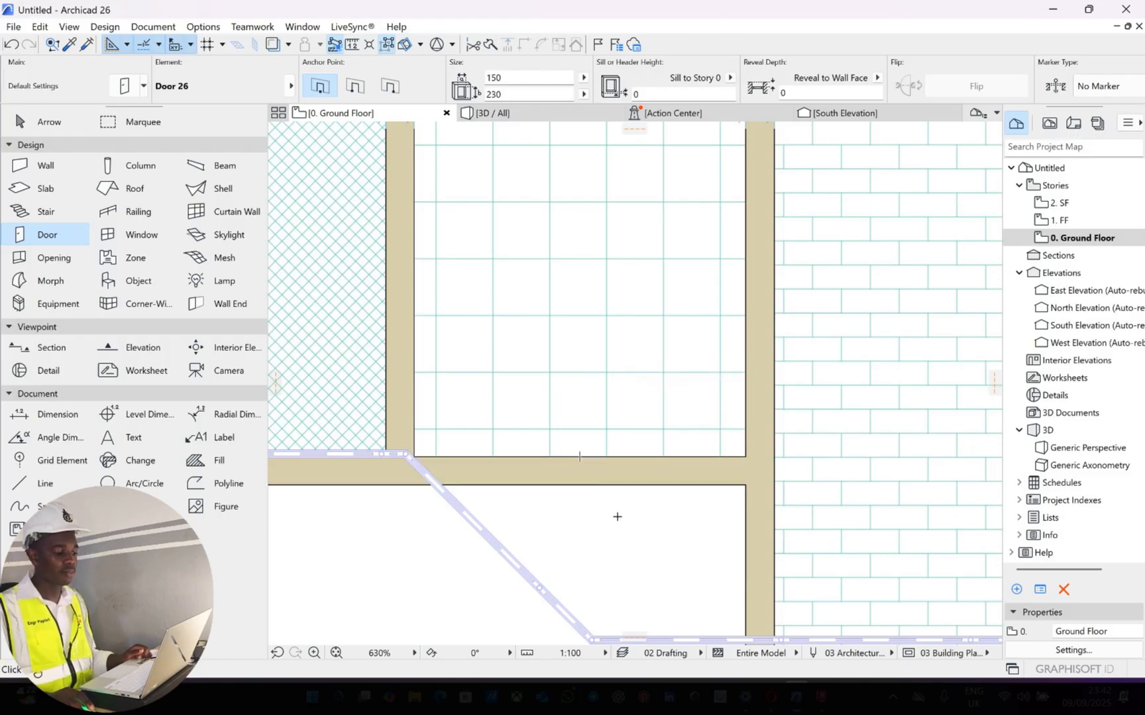
pyautogui.click(596, 462)
pyautogui.scroll(-2, 595, 457)
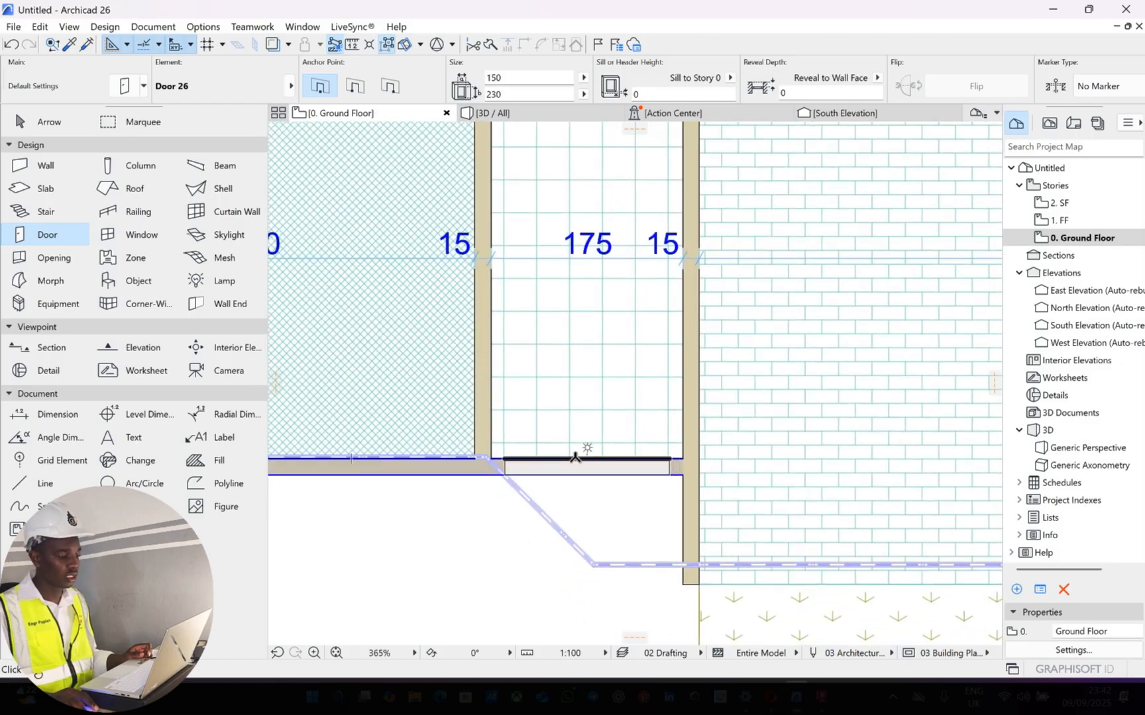
pyautogui.scroll(4, 575, 457)
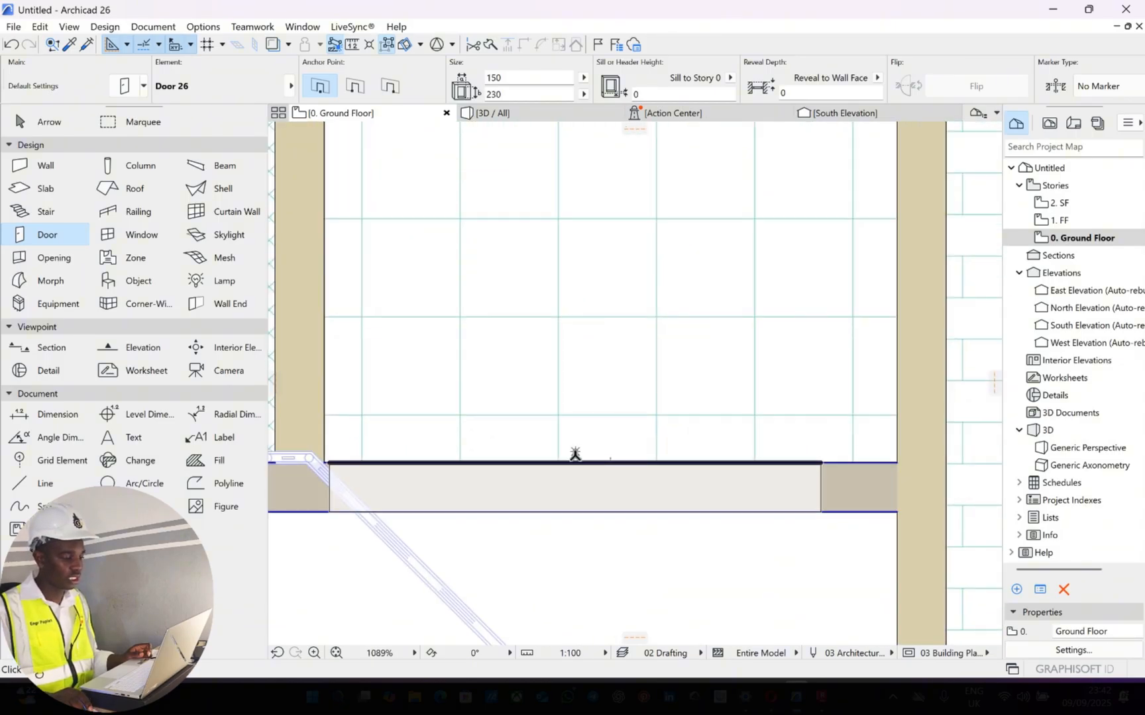
pyautogui.scroll(-4, 575, 456)
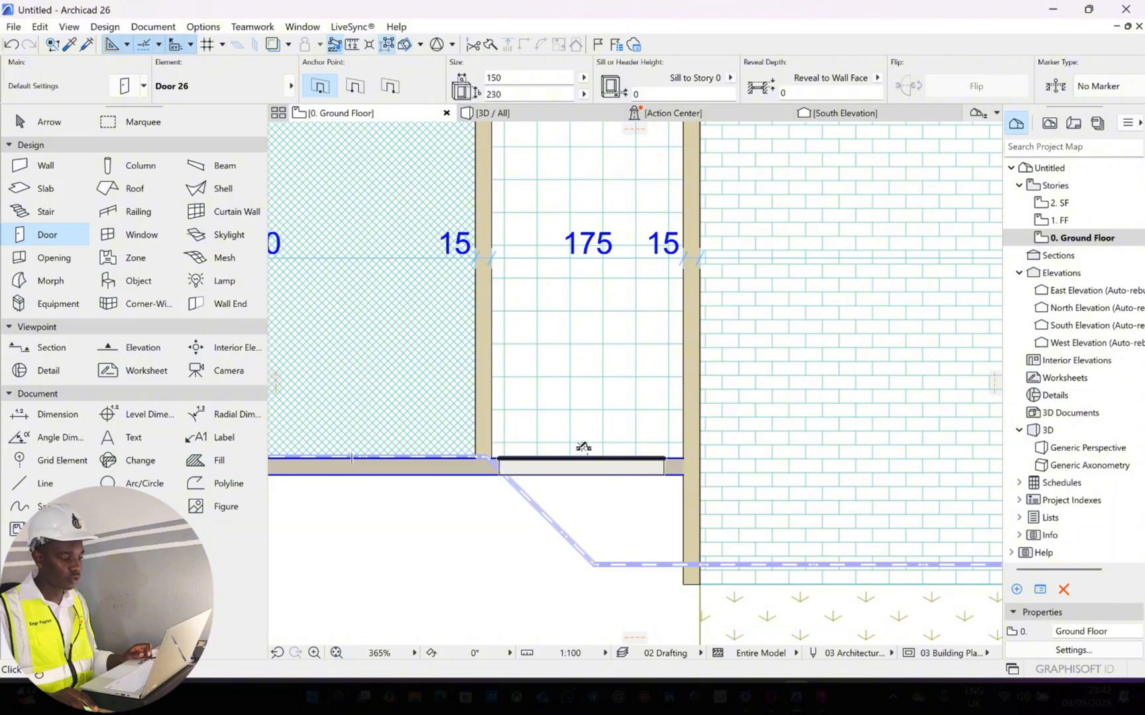
pyautogui.click(669, 367)
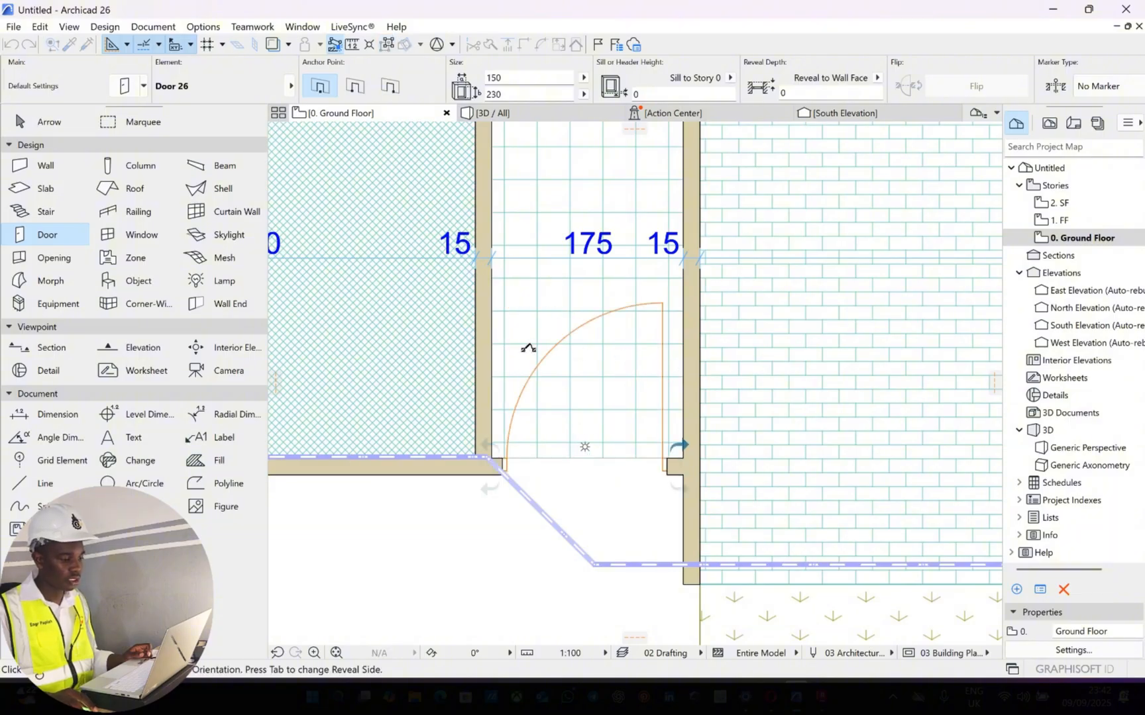
pyautogui.scroll(-4, 525, 349)
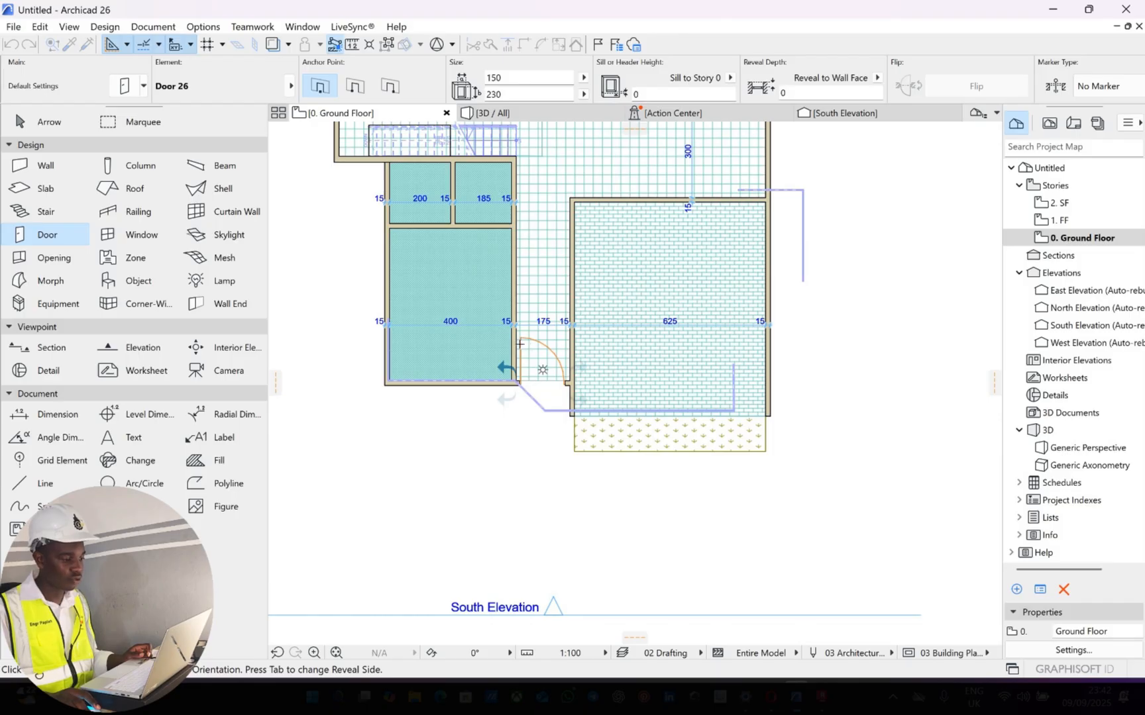
pyautogui.click(568, 420)
pyautogui.scroll(4, 525, 372)
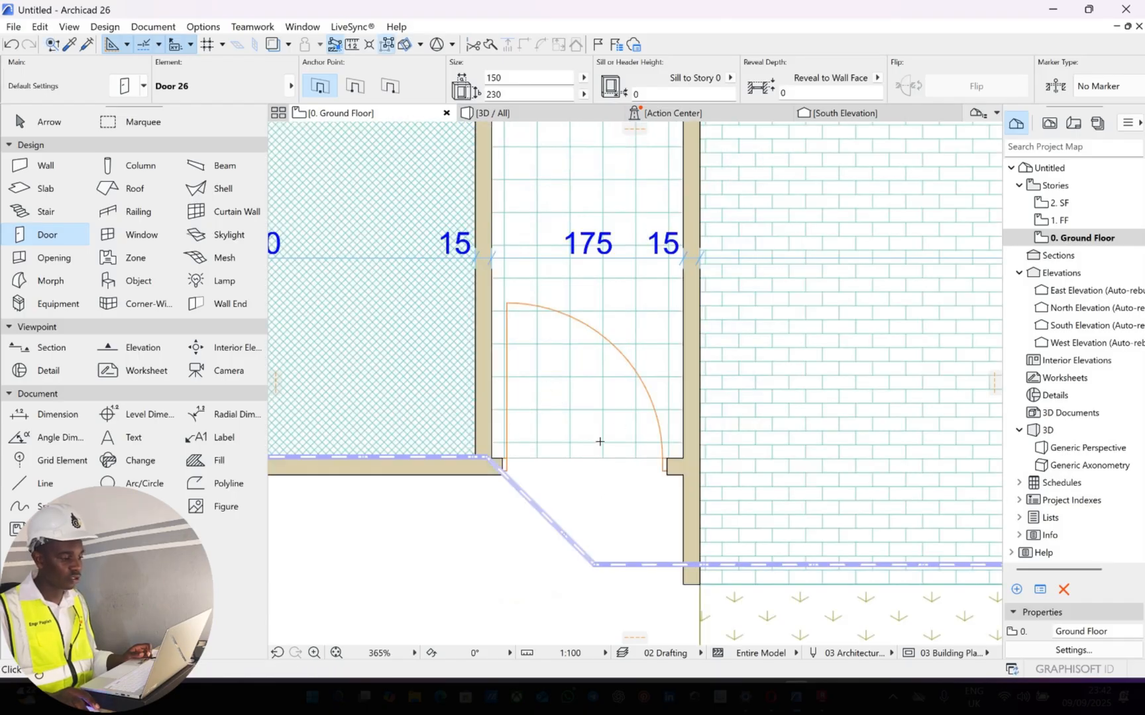
# Examine the newly placed corridor entrance door from outside in the 3D view
pyautogui.click(569, 114)
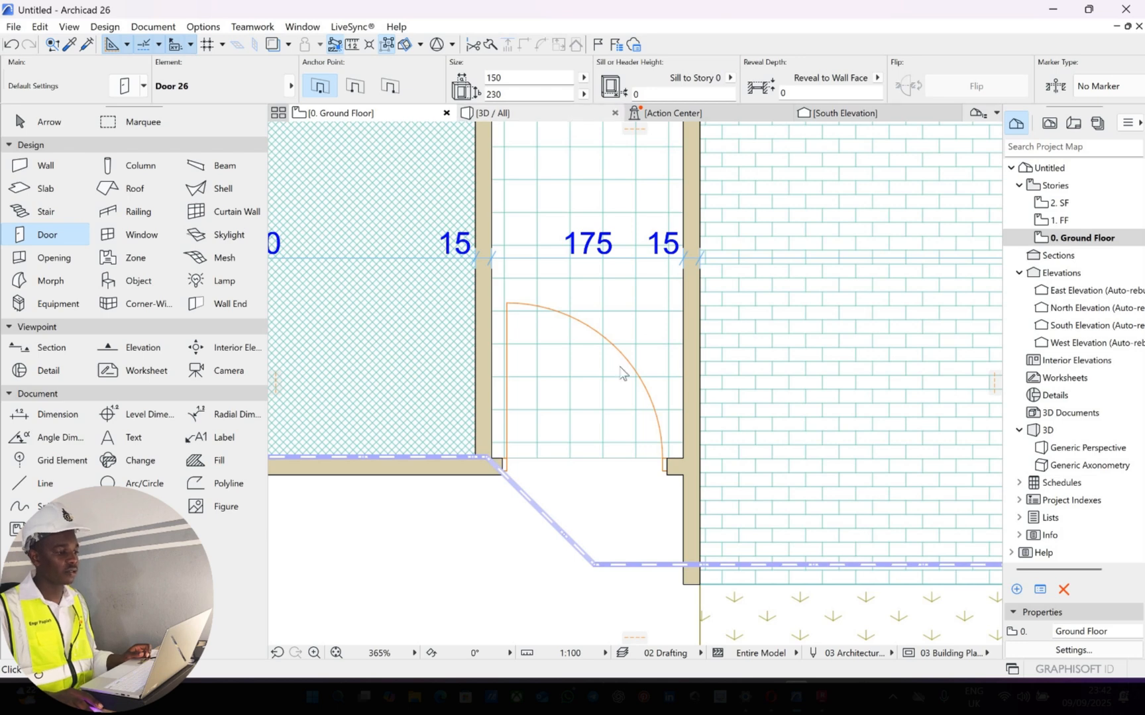
pyautogui.moveTo(633, 455); pyautogui.dragTo(588, 355)
pyautogui.moveTo(726, 457); pyautogui.dragTo(675, 413)
pyautogui.scroll(10, 675, 412)
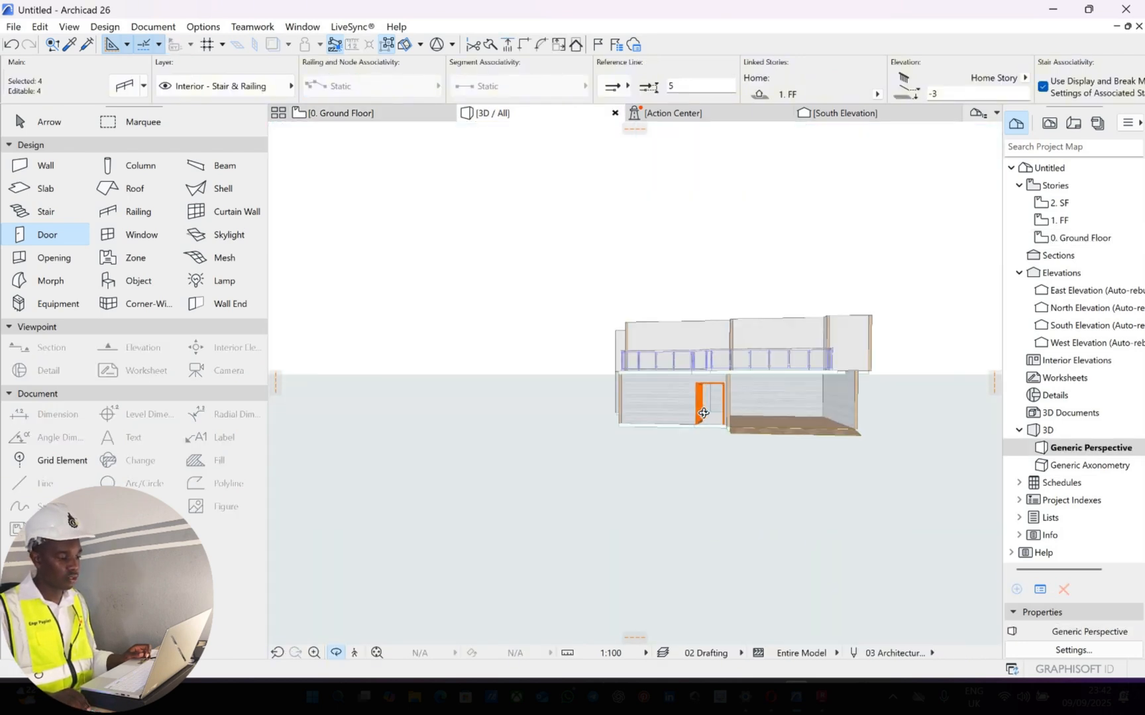
pyautogui.scroll(8, 542, 396)
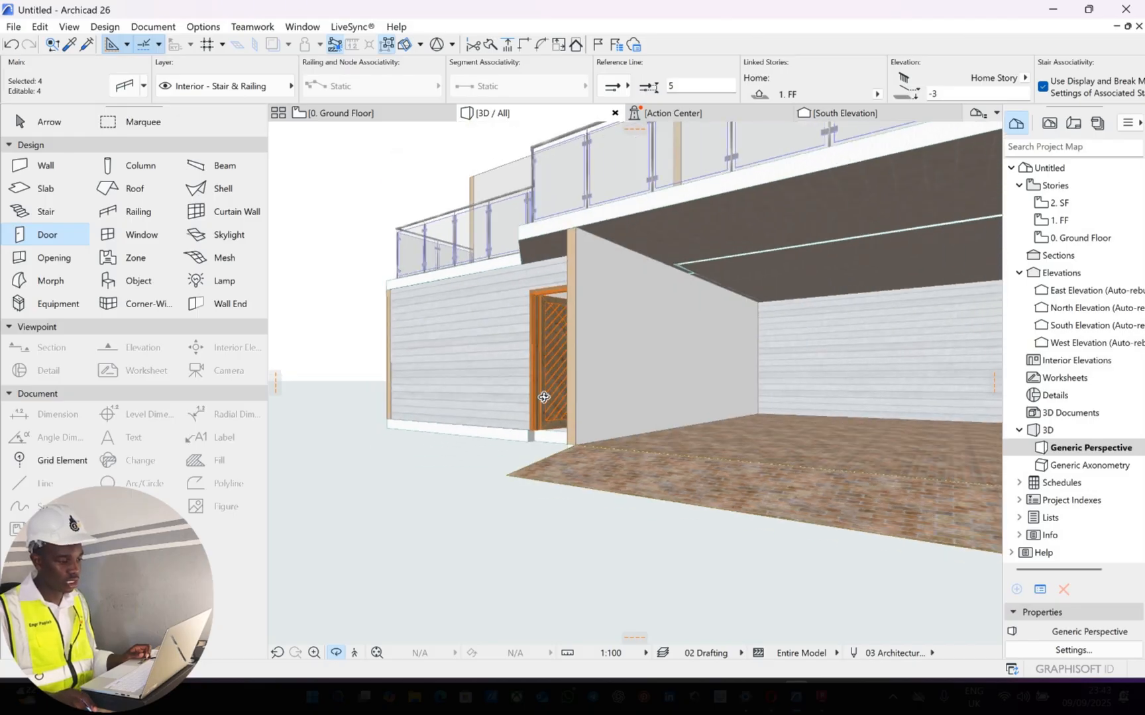
pyautogui.scroll(8, 581, 405)
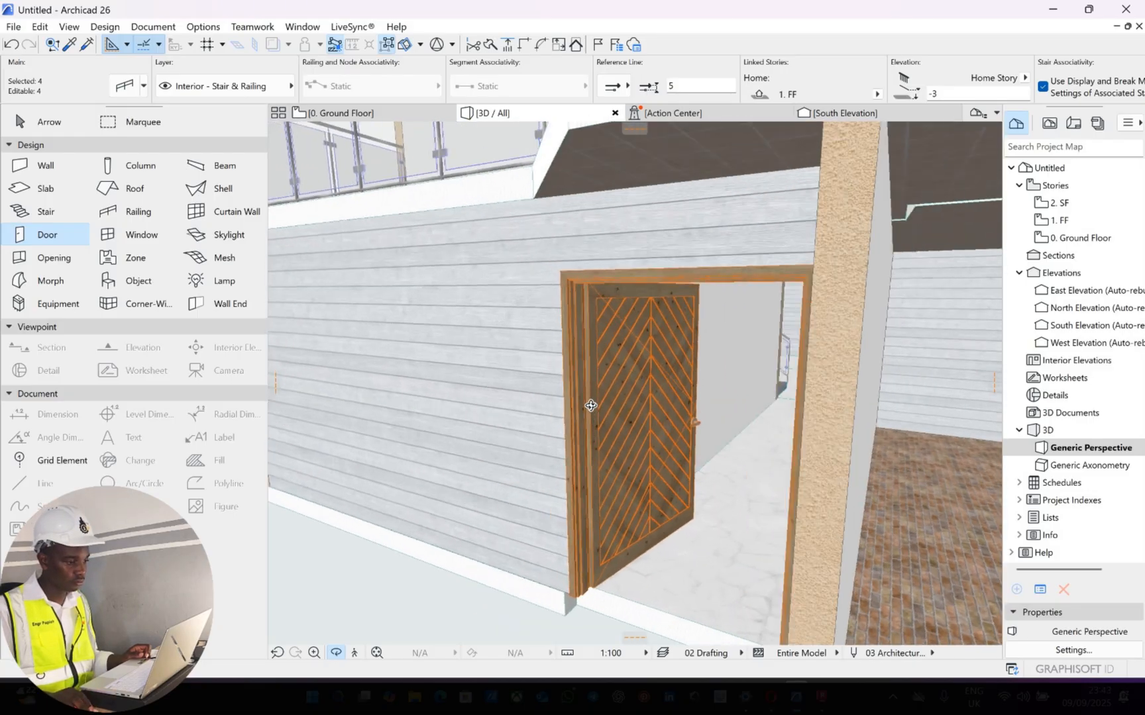
pyautogui.scroll(-5, 603, 413)
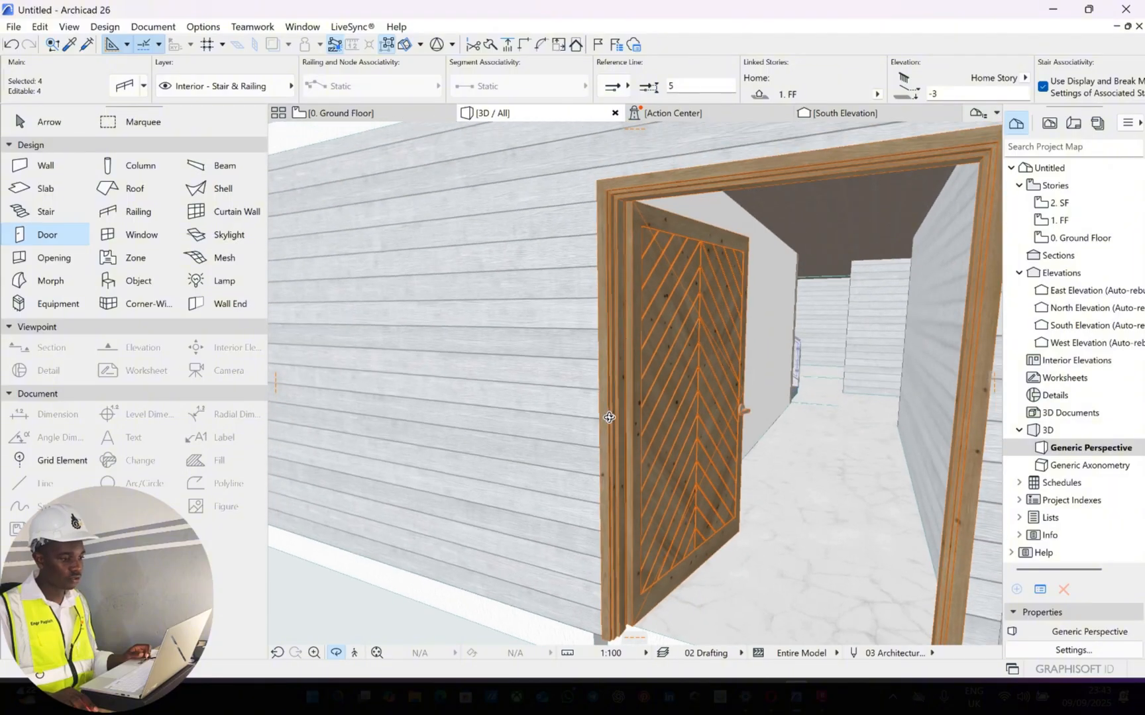
pyautogui.scroll(-2, 672, 486)
pyautogui.scroll(3, 668, 484)
pyautogui.keyDown('shift'); pyautogui.moveTo(668, 484); pyautogui.dragTo(685, 443, button='middle'); pyautogui.keyUp('shift')
# Select the placed entrance door in 3D and set its 3D opening angle to 50°
pyautogui.press('Escape')
pyautogui.press('Escape')
pyautogui.click(689, 435)
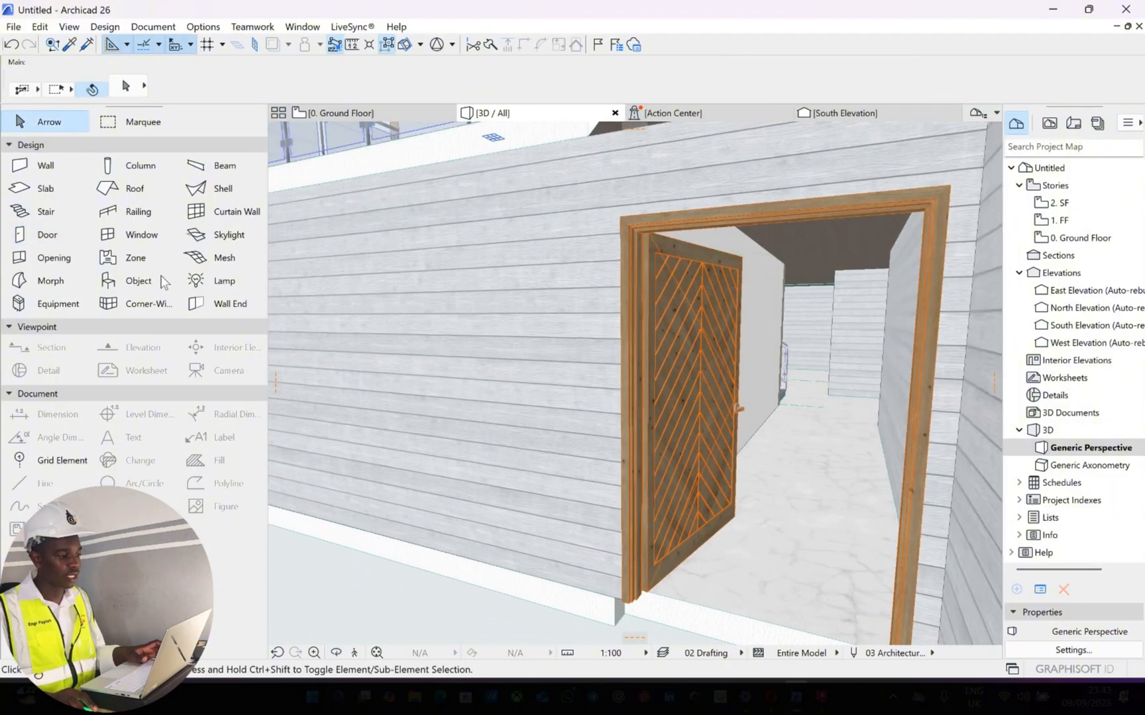
pyautogui.click(66, 235)
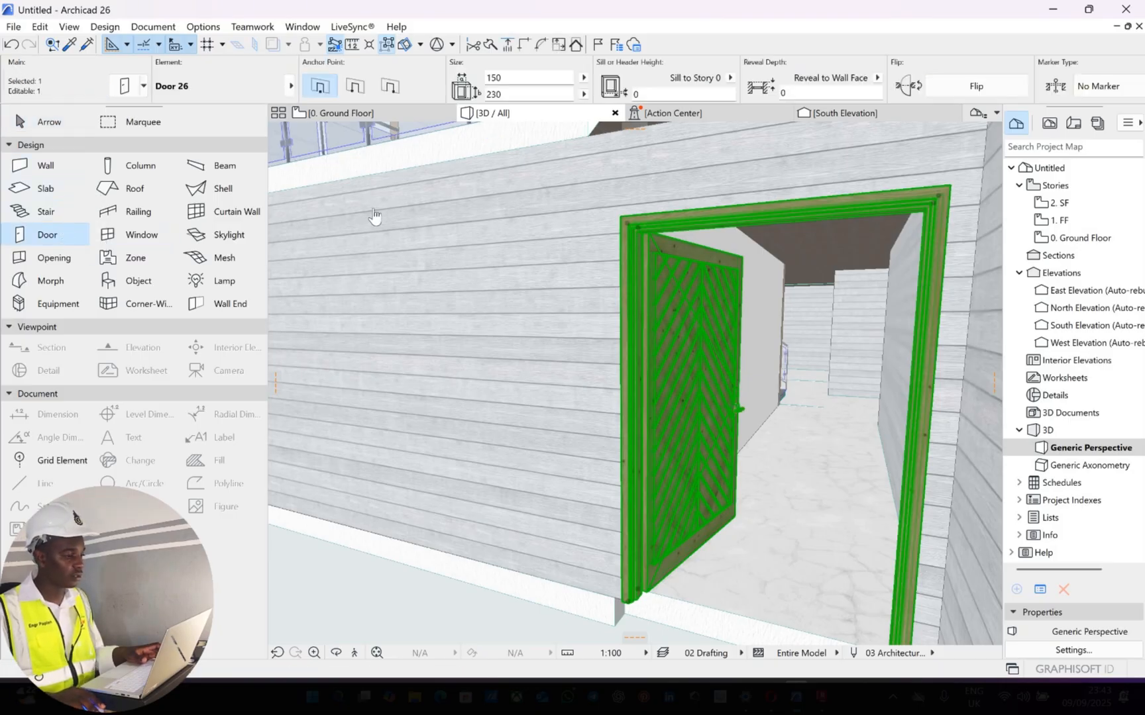
pyautogui.hotkey('ctrl', 't')
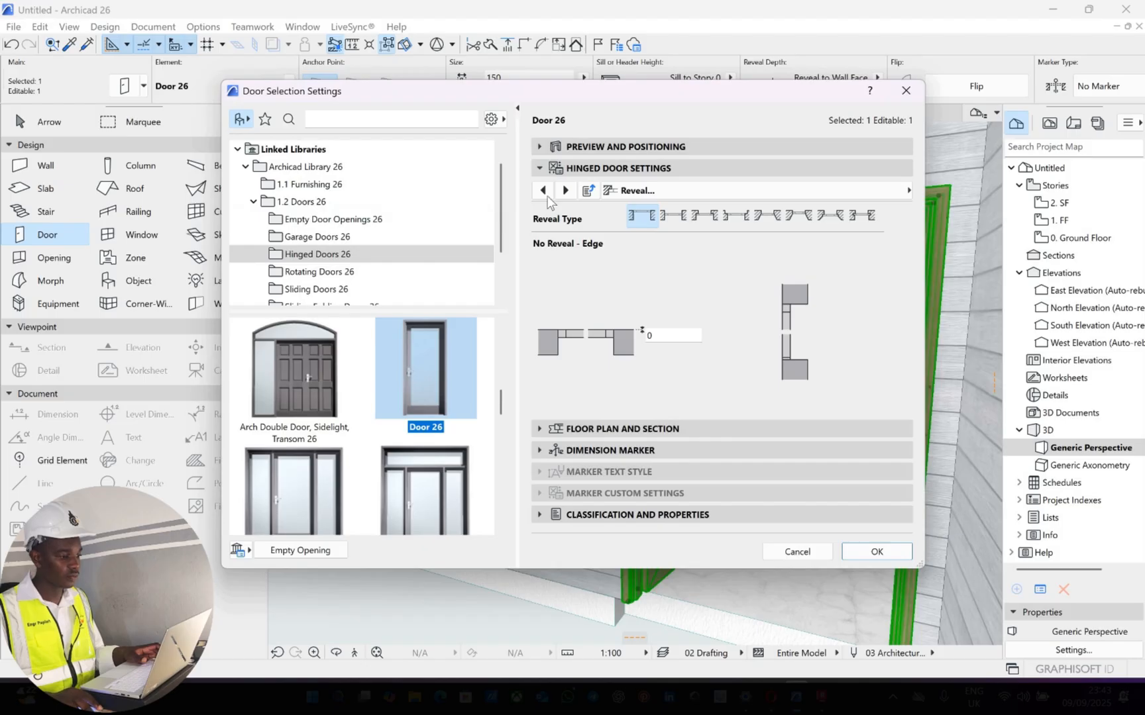
pyautogui.click(542, 190)
pyautogui.click(542, 190)
pyautogui.click(543, 190)
pyautogui.click(543, 190)
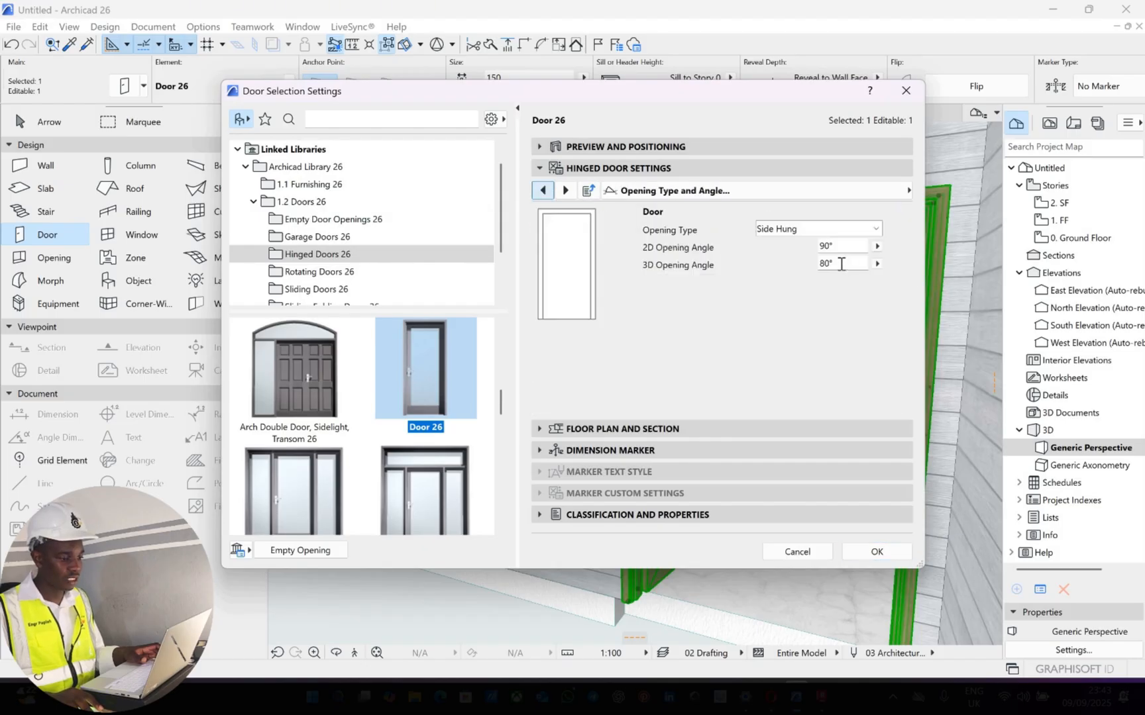
pyautogui.click(772, 266)
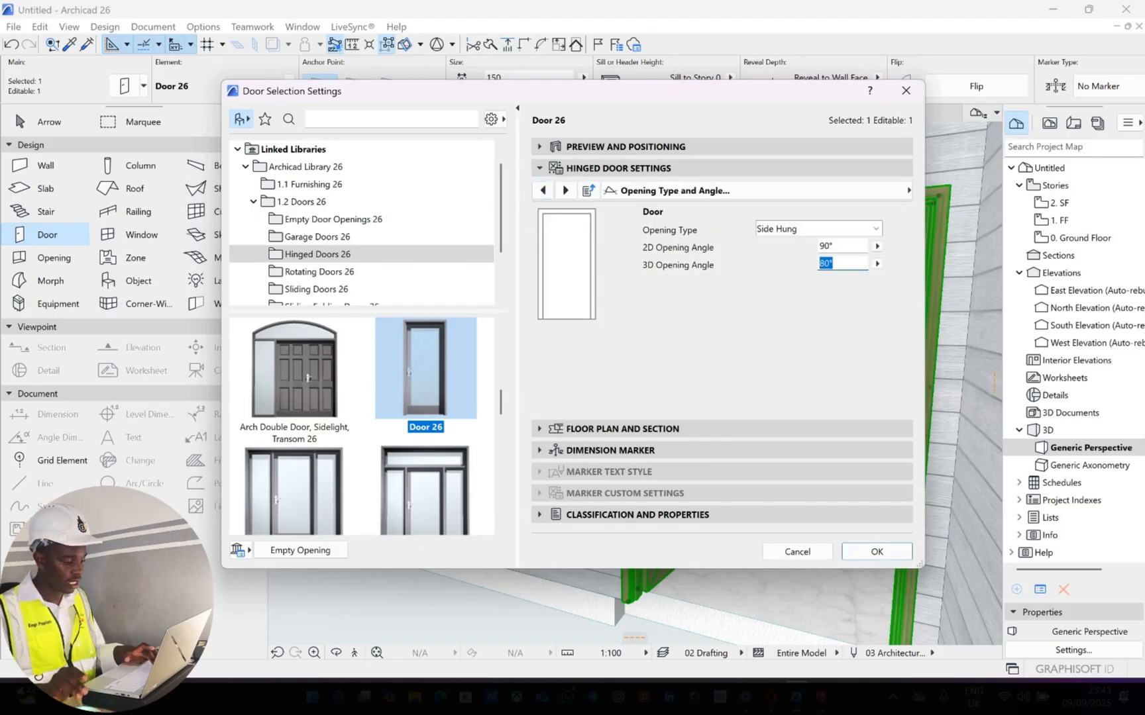
pyautogui.write('50')
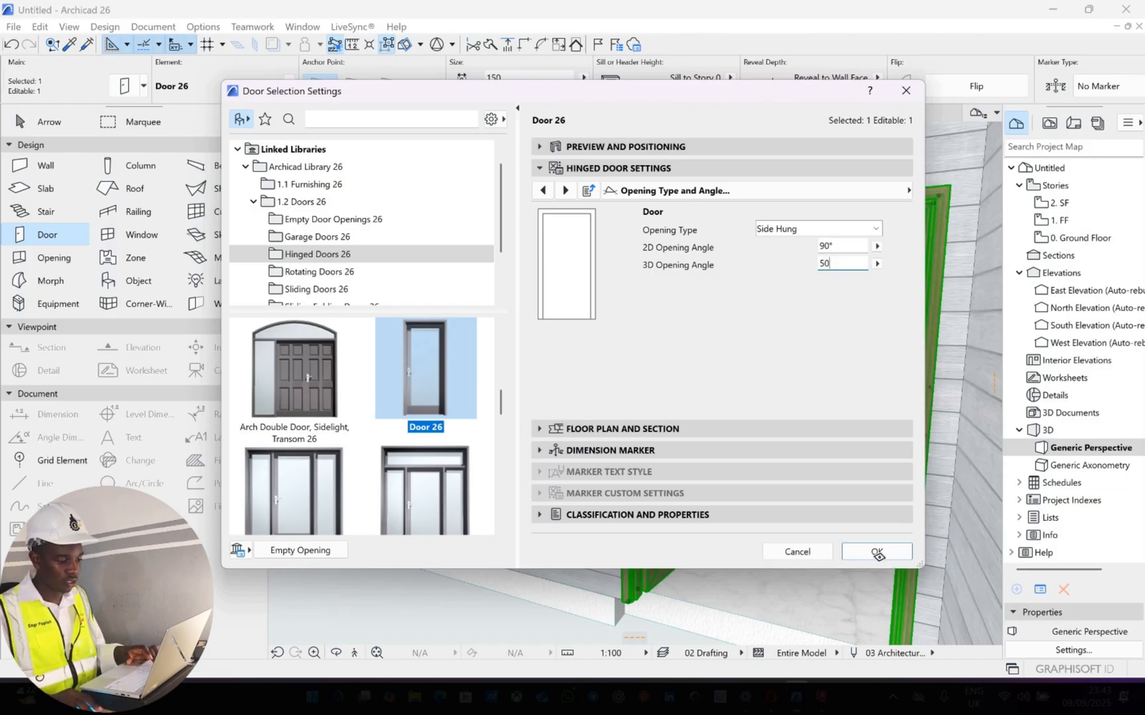
pyautogui.click(876, 552)
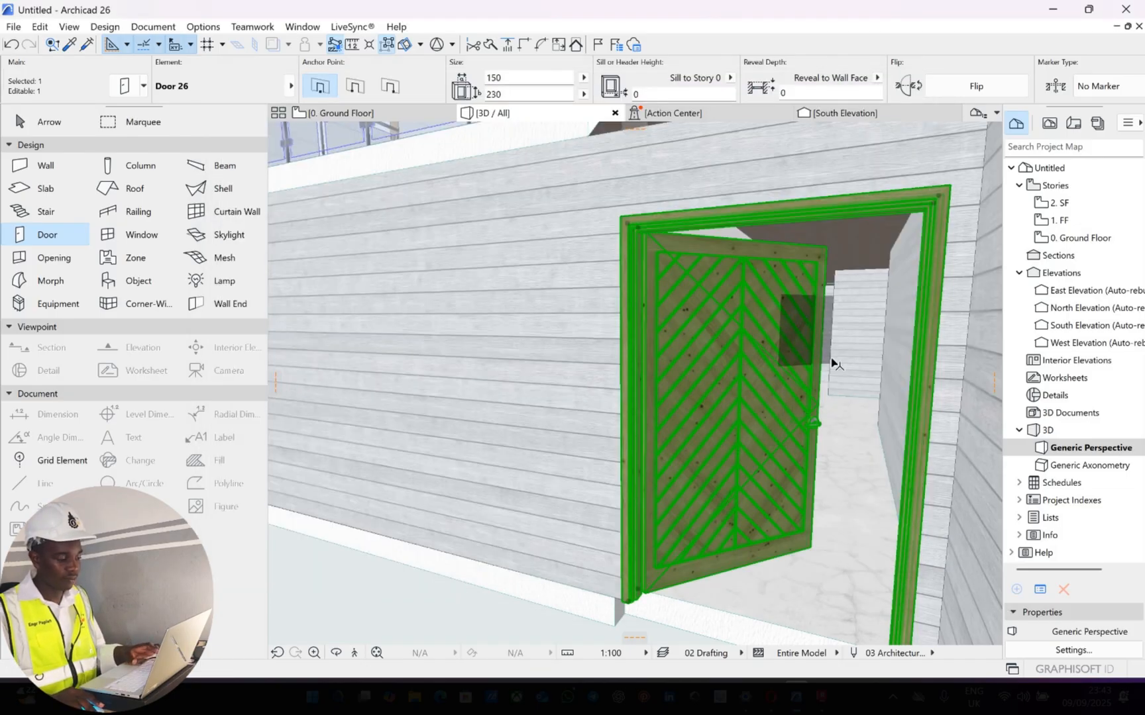
pyautogui.press('Escape')
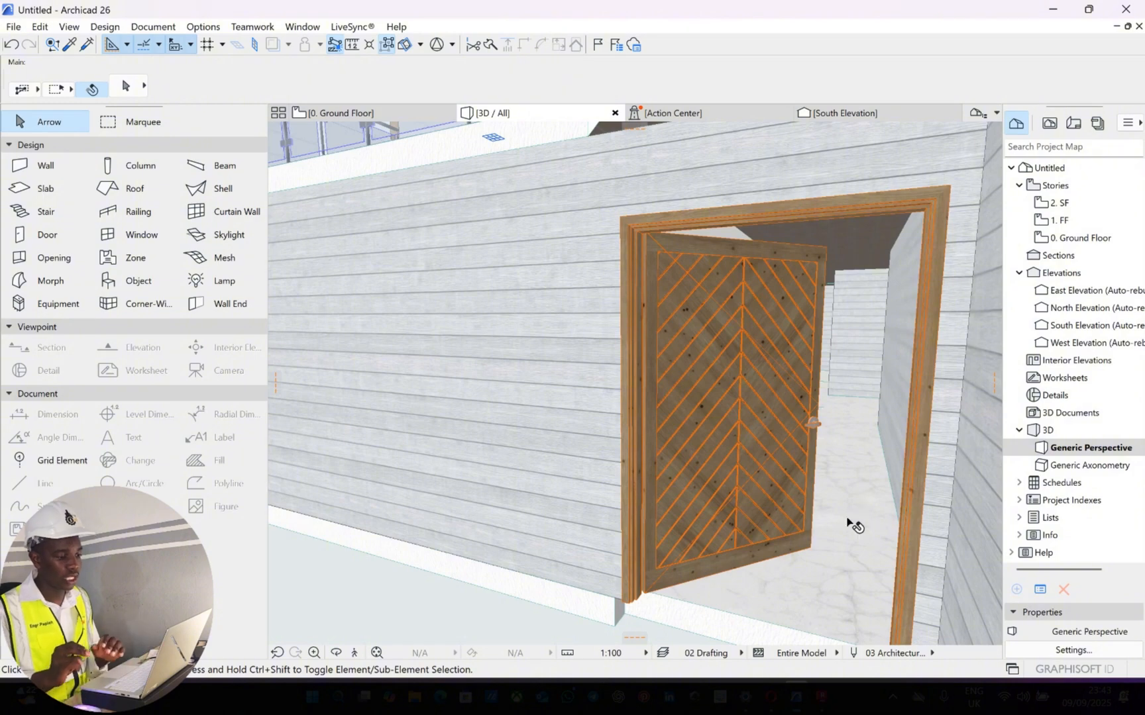
# Return to the ground floor plan showing the rooms around the entrance corridor
pyautogui.moveTo(941, 505); pyautogui.dragTo(371, 133)
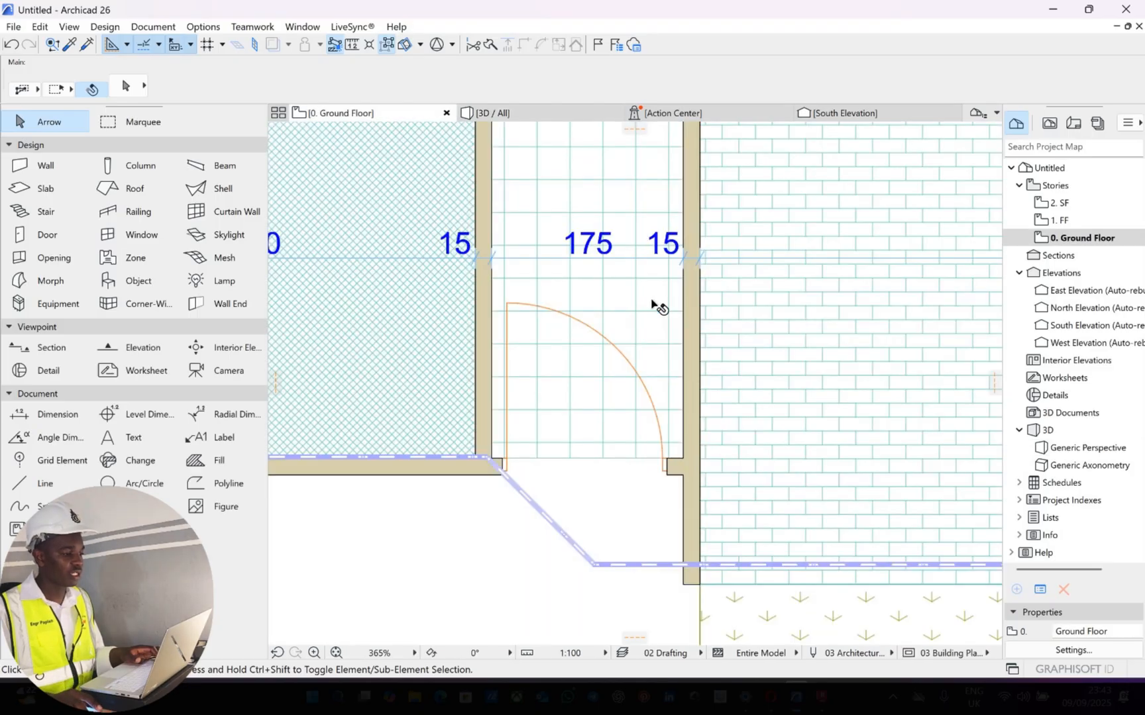
pyautogui.scroll(-6, 636, 292)
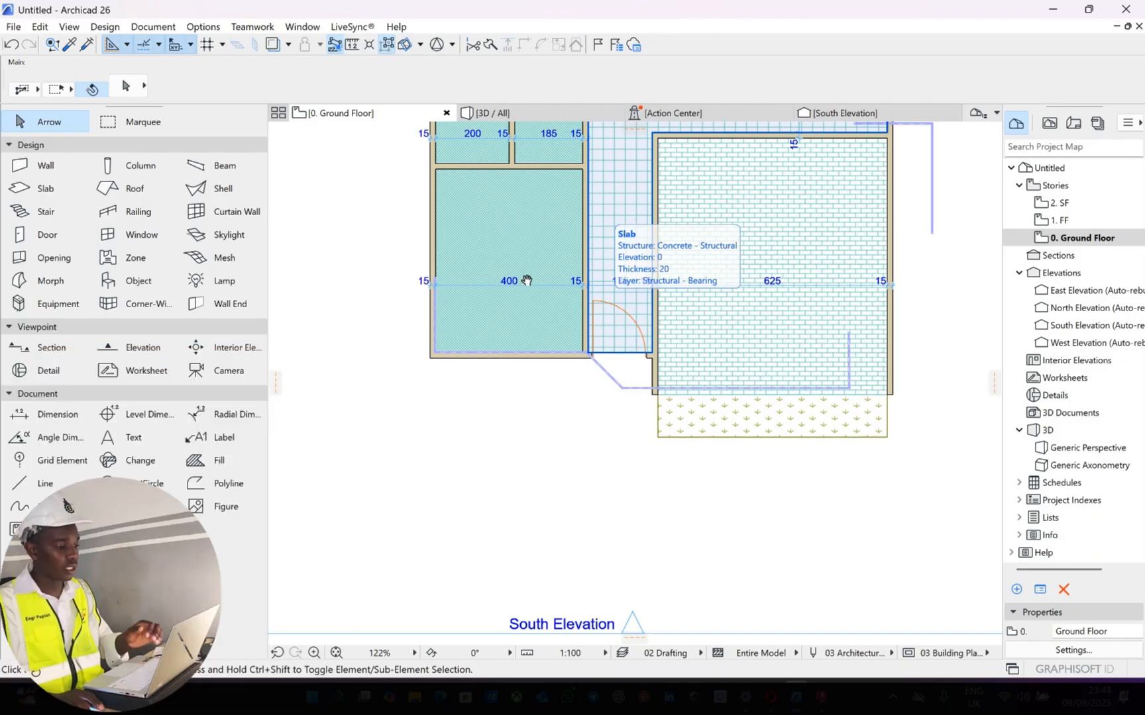
pyautogui.scroll(2, 471, 289)
pyautogui.scroll(-2, 470, 290)
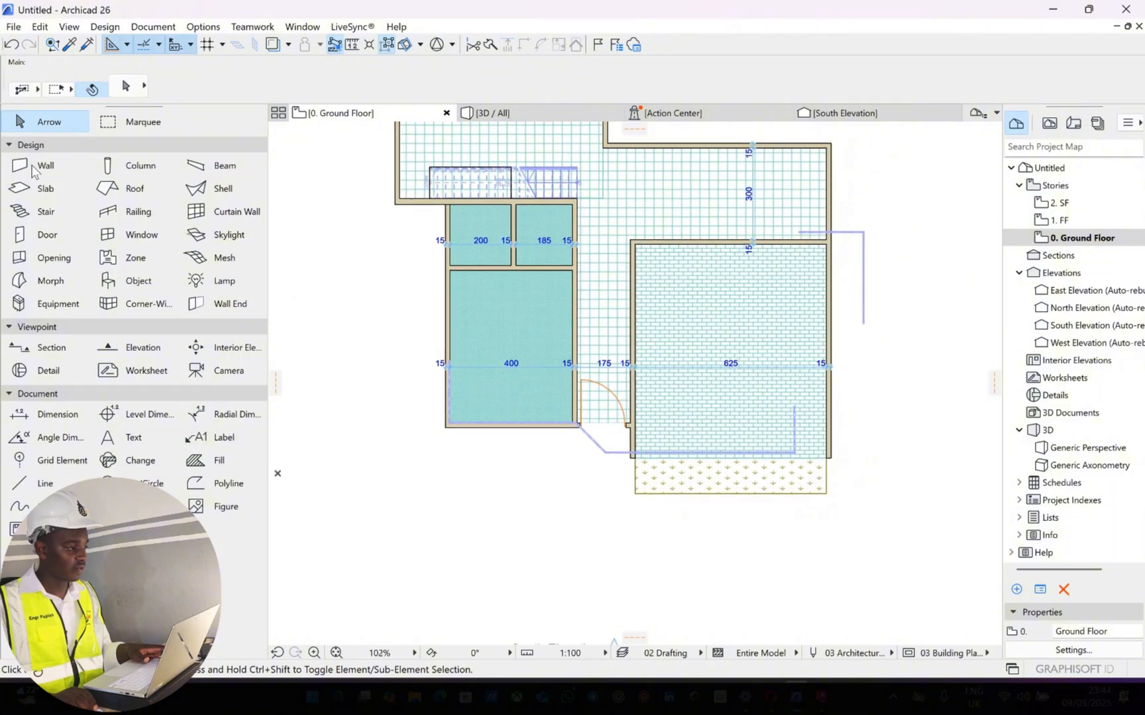
pyautogui.doubleClick(72, 175)
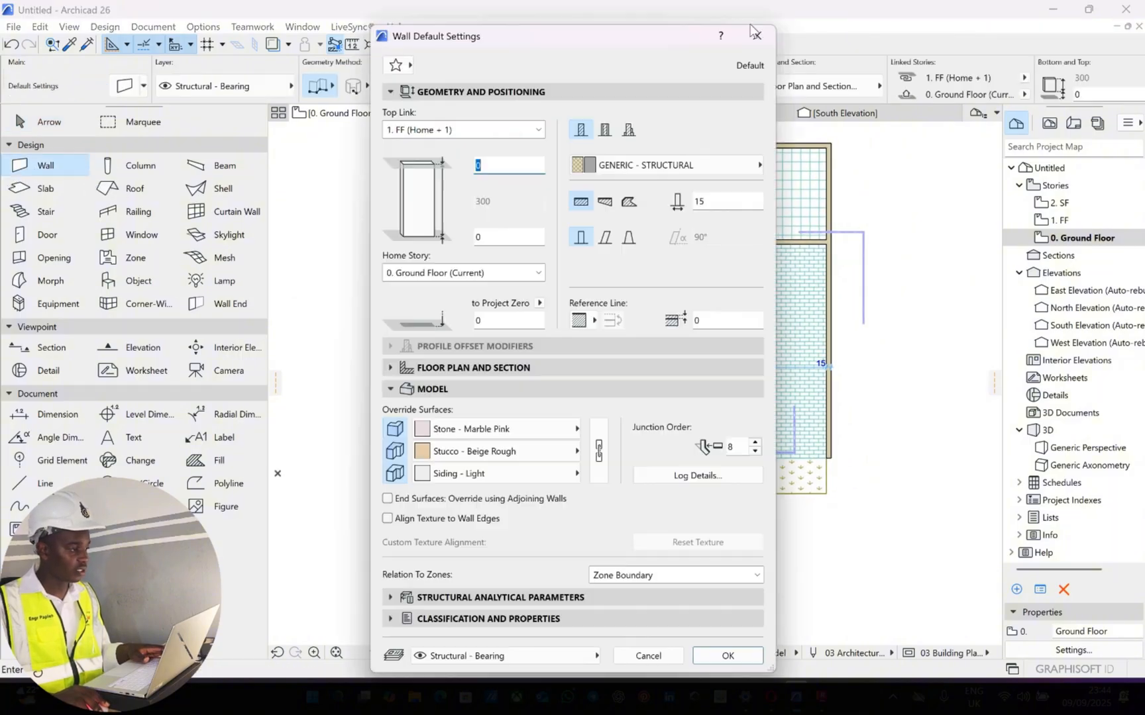
pyautogui.press('Escape')
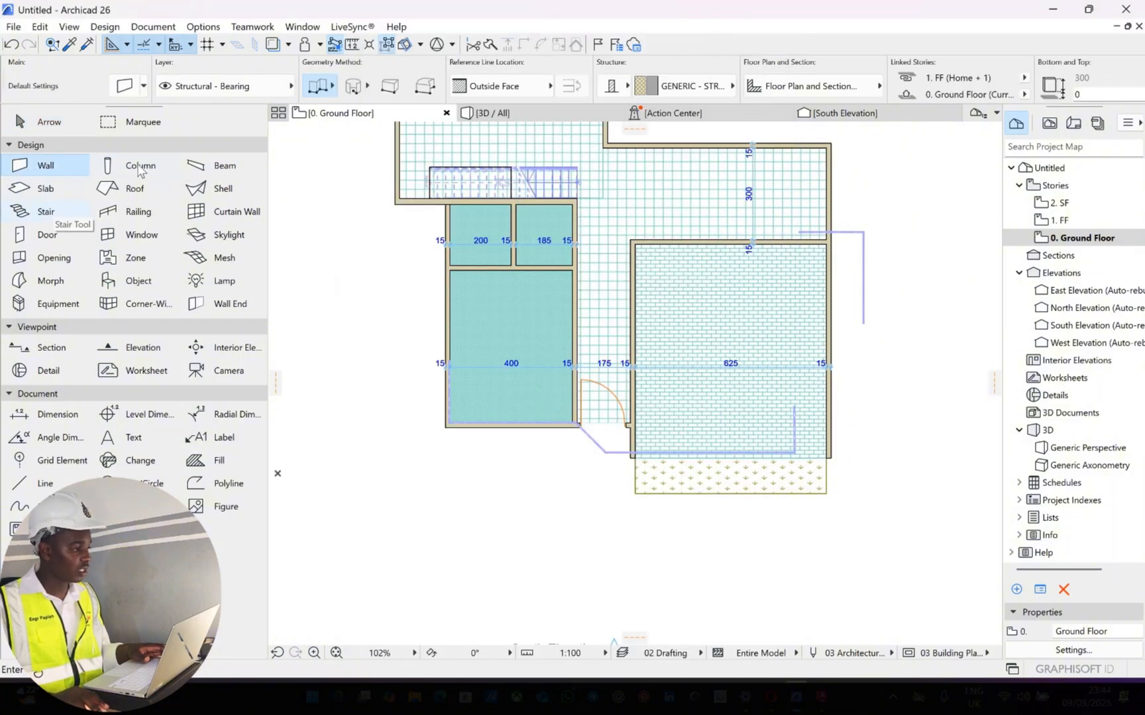
pyautogui.click(47, 237)
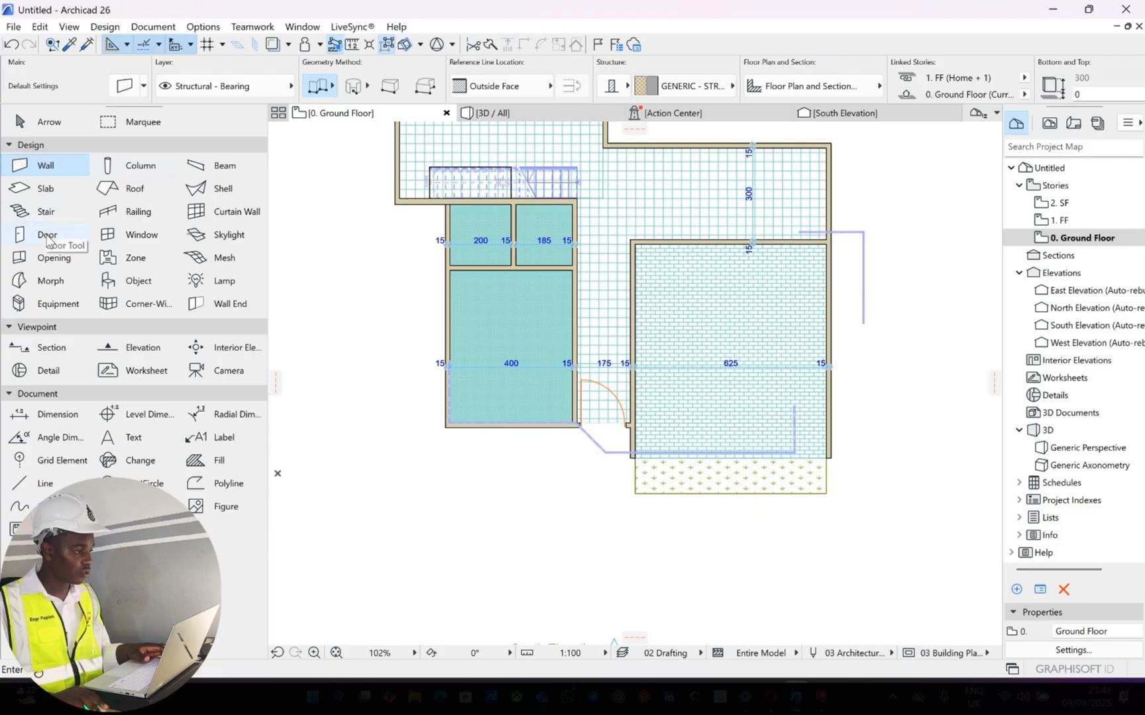
pyautogui.hotkey('ctrl', 't')
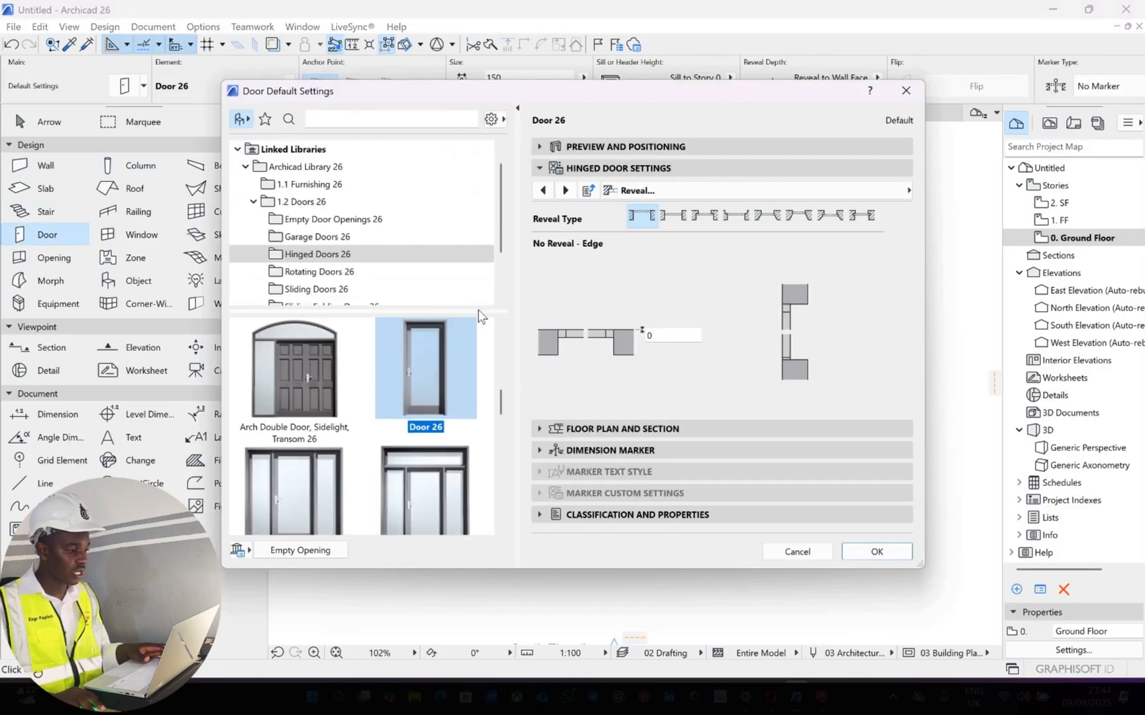
pyautogui.click(543, 190)
pyautogui.click(543, 190)
pyautogui.click(543, 190)
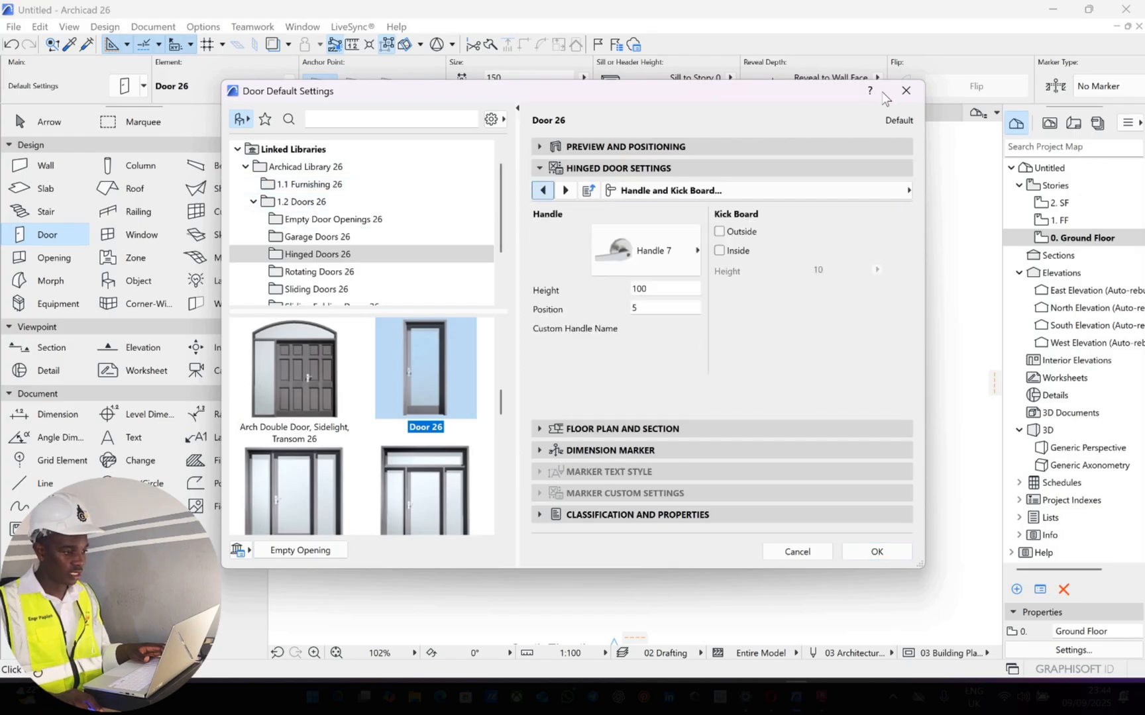
pyautogui.click(906, 90)
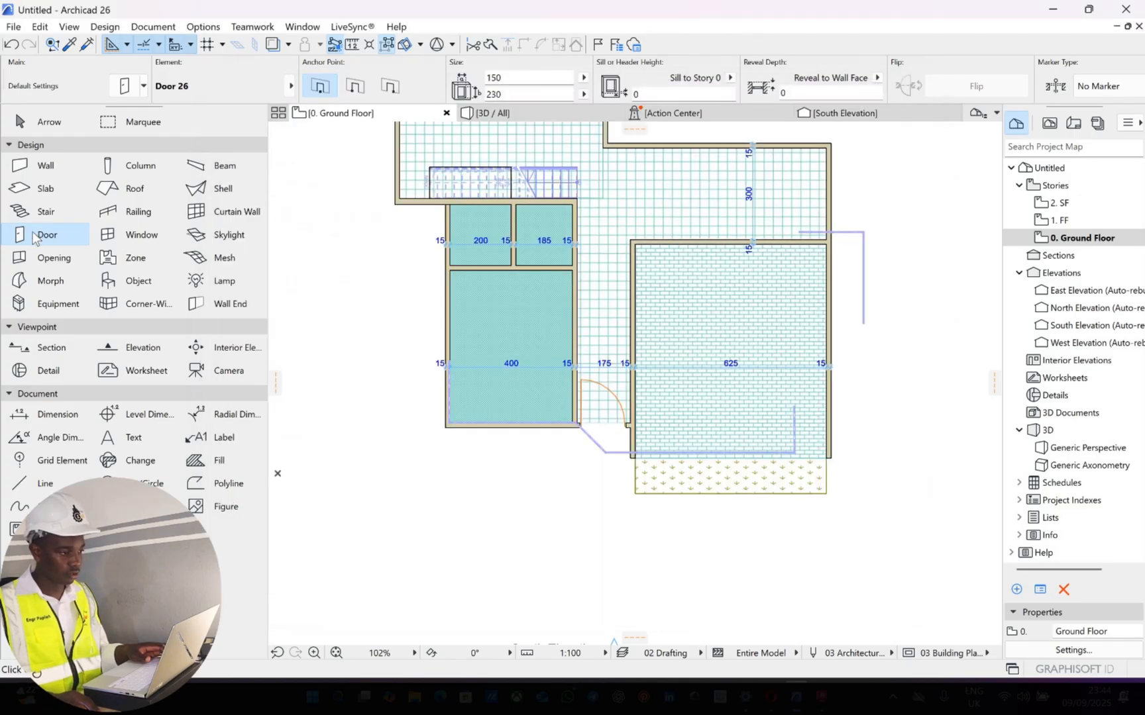
# Set the default door leaf of Door 26 to French Leaf in the hinged door settings
pyautogui.doubleClick(34, 236)
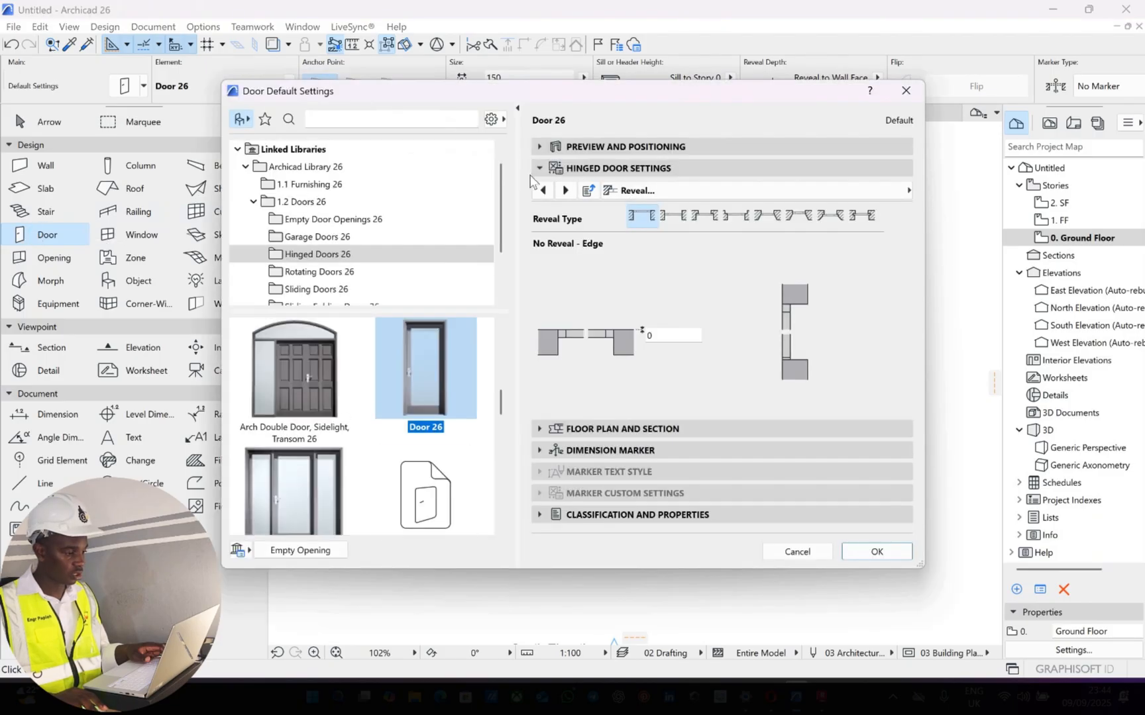
pyautogui.click(542, 190)
pyautogui.click(542, 190)
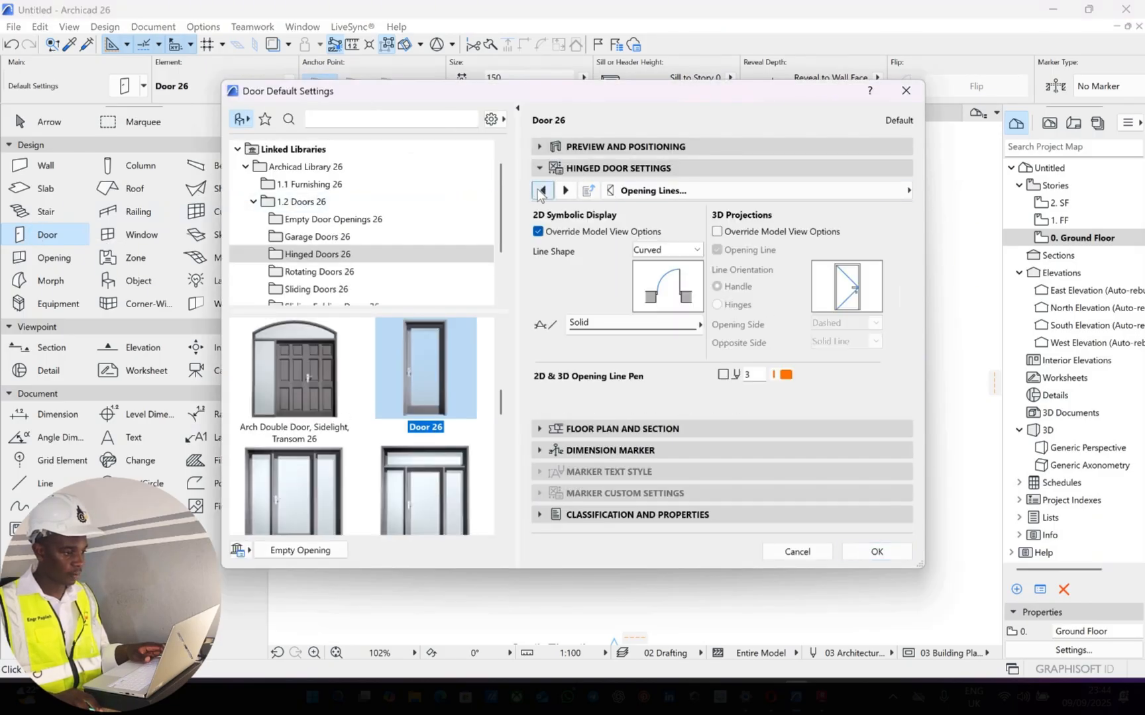
pyautogui.click(542, 190)
pyautogui.click(542, 190)
pyautogui.click(542, 190)
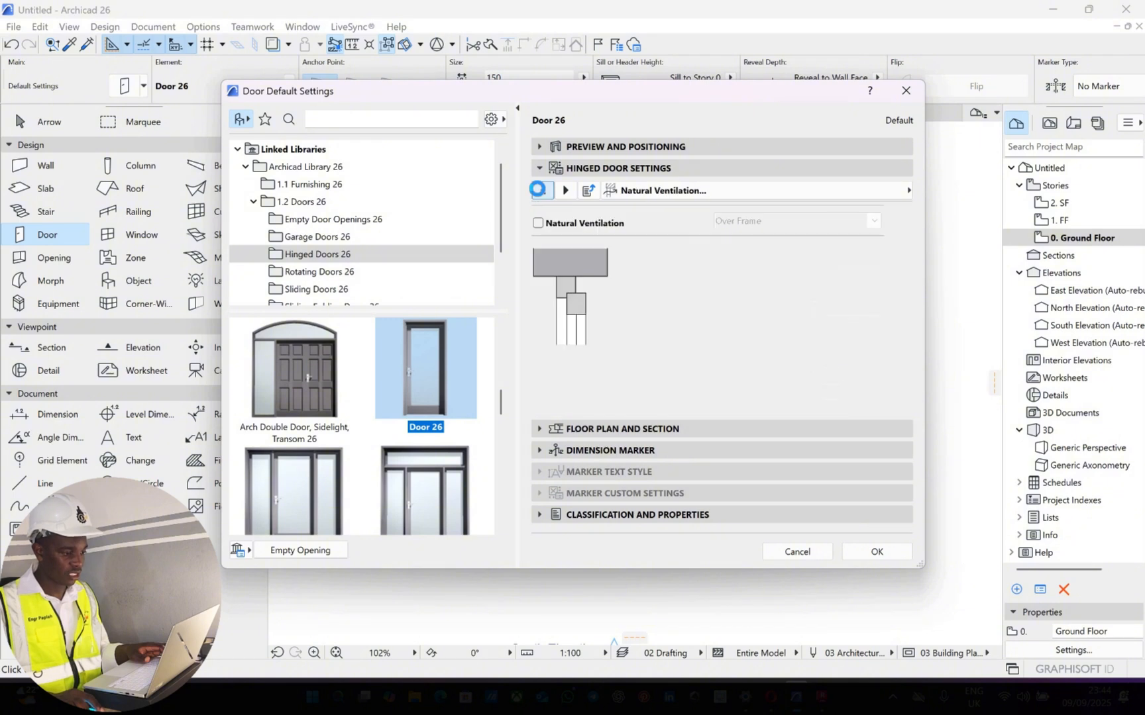
pyautogui.click(543, 190)
pyautogui.click(542, 191)
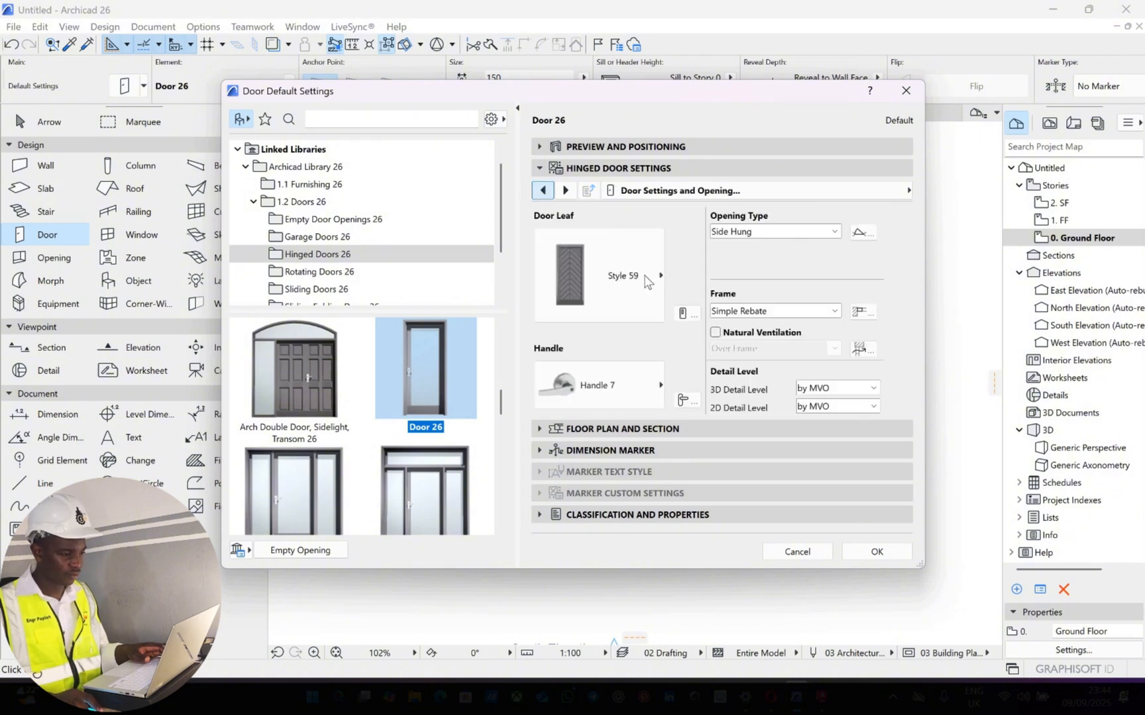
pyautogui.click(646, 281)
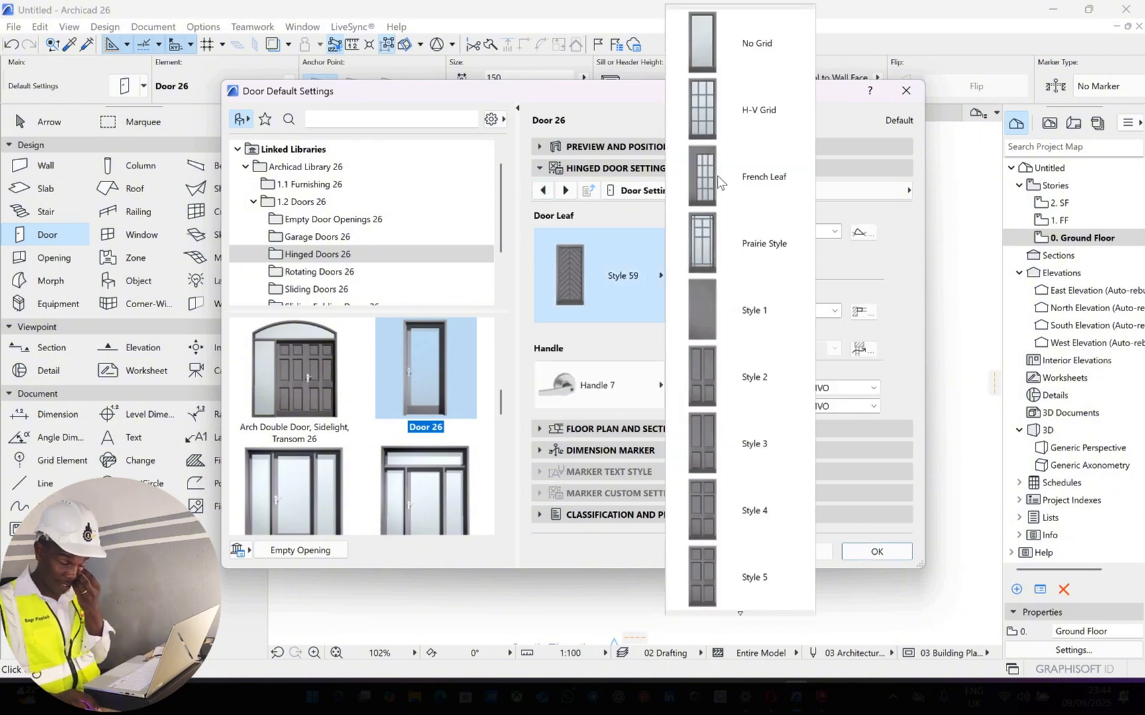
pyautogui.click(719, 178)
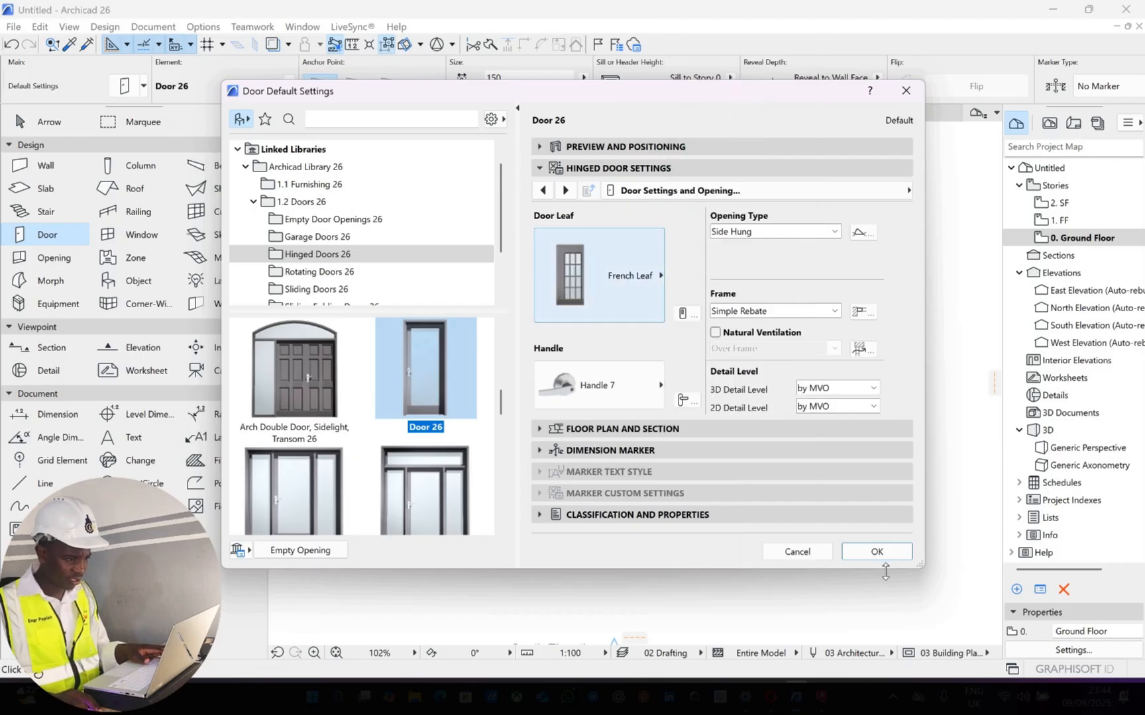
pyautogui.press('Return')
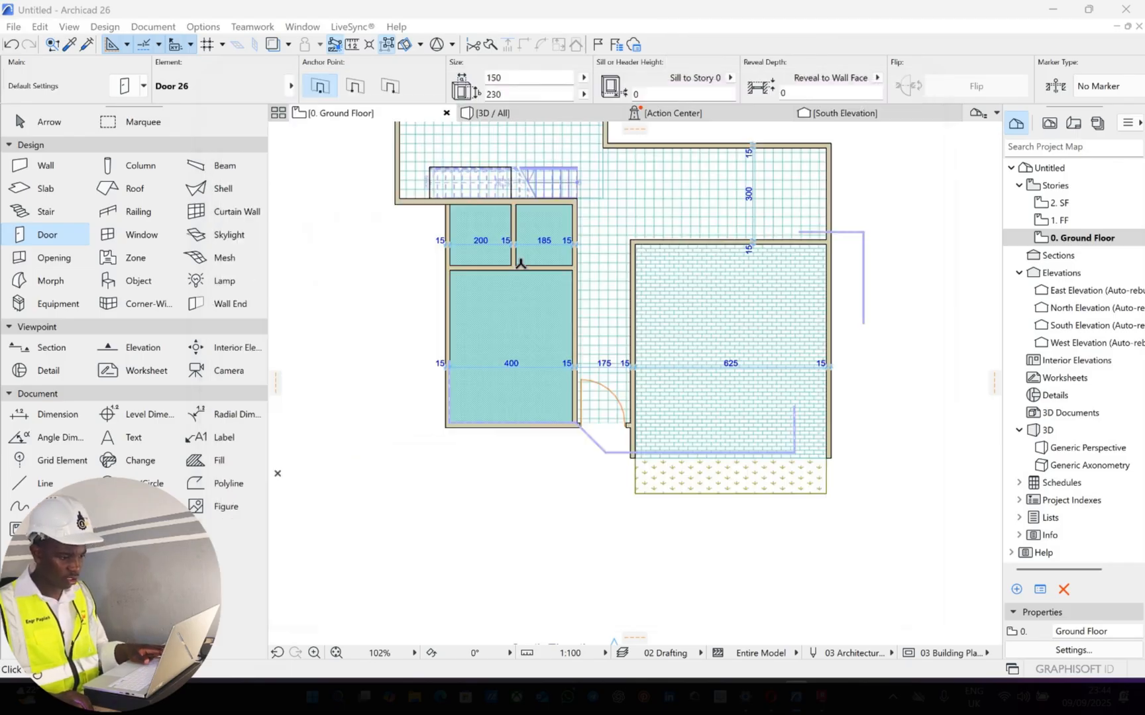
# Set the default door size to 80 wide and 210 high
pyautogui.scroll(2, 608, 305)
pyautogui.scroll(-4, 681, 295)
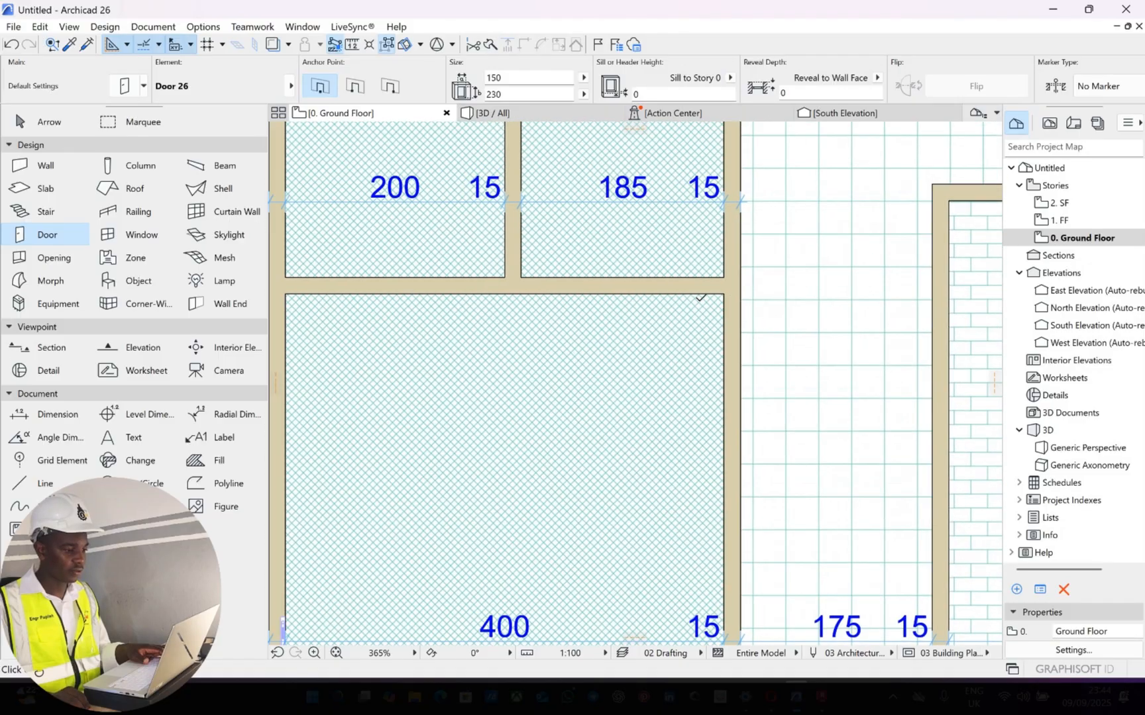
pyautogui.scroll(4, 702, 281)
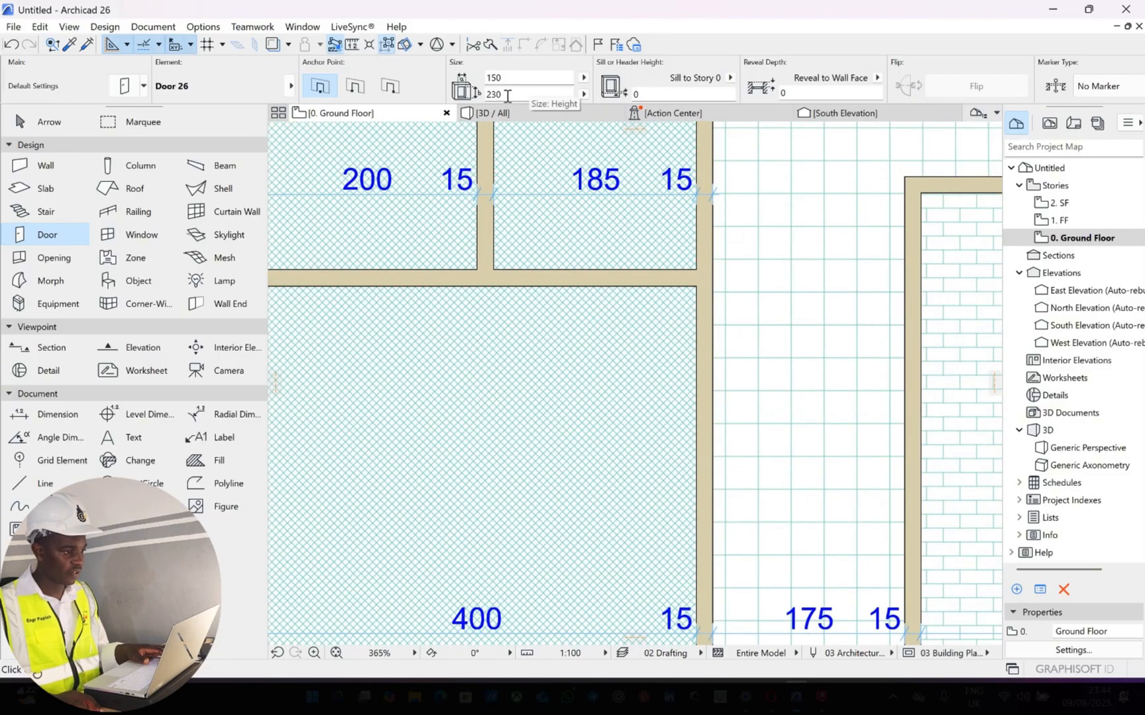
pyautogui.click(499, 98)
pyautogui.click(495, 100)
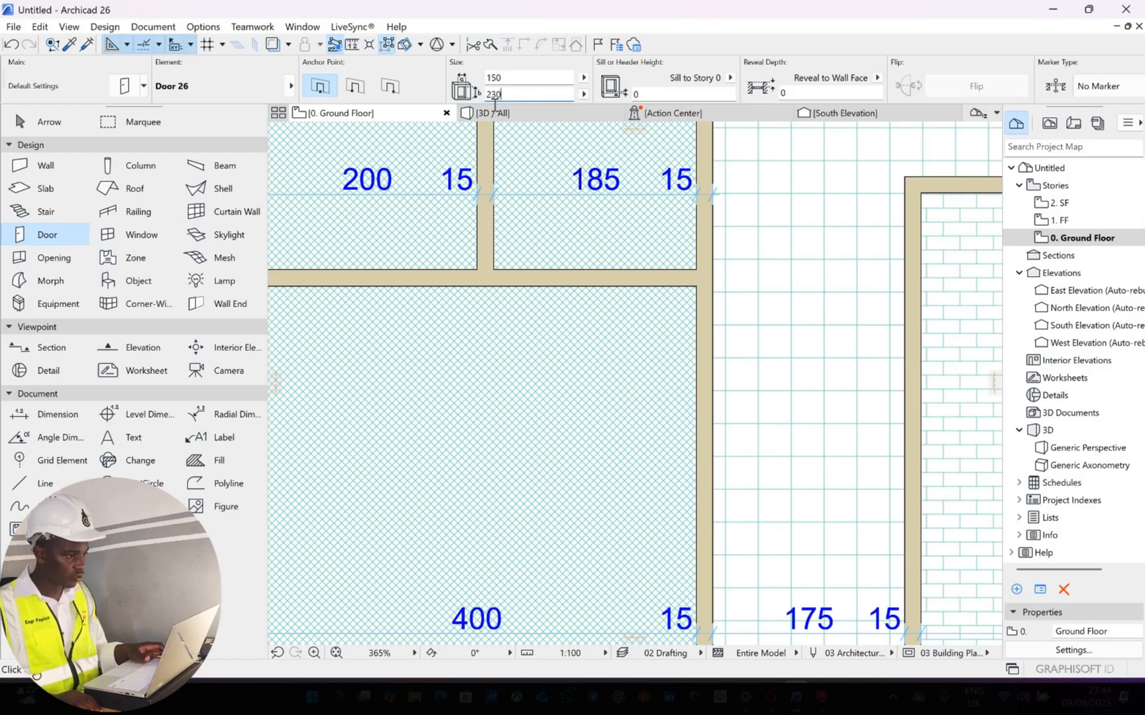
pyautogui.write('10')
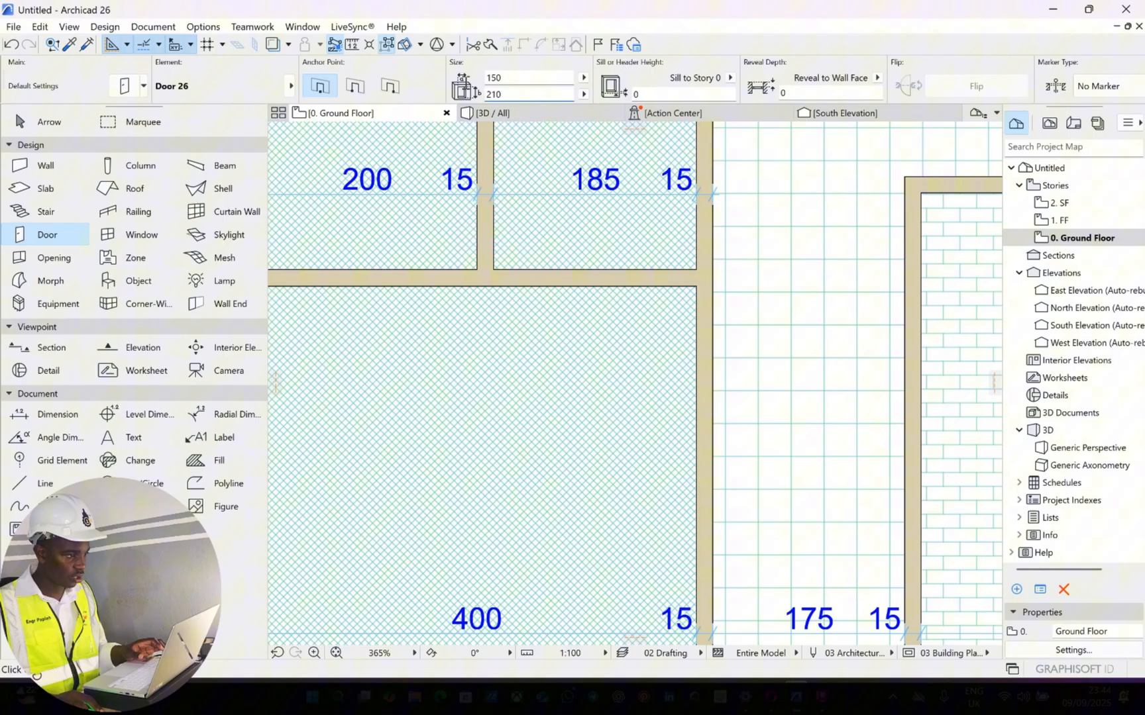
pyautogui.moveTo(503, 79); pyautogui.dragTo(468, 78)
pyautogui.write('80')
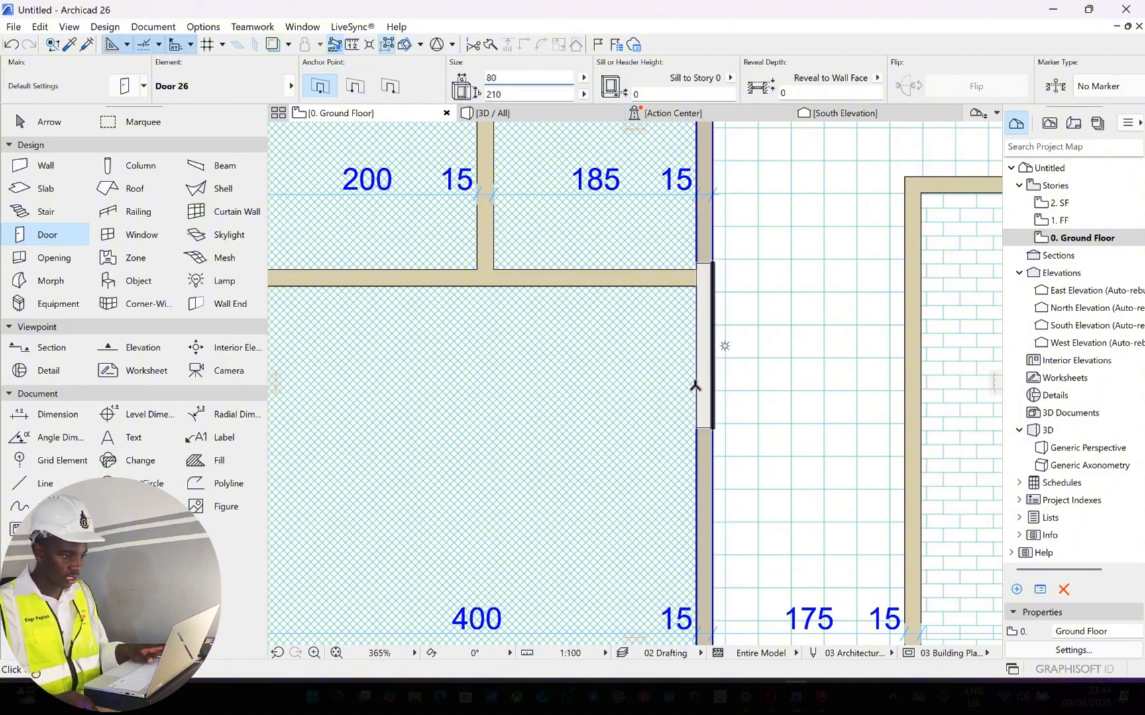
# Place a door in the corridor wall of the 400 wide room near its upper corner, opening into the room with hinges on the lower jamb
pyautogui.scroll(-2, 695, 379)
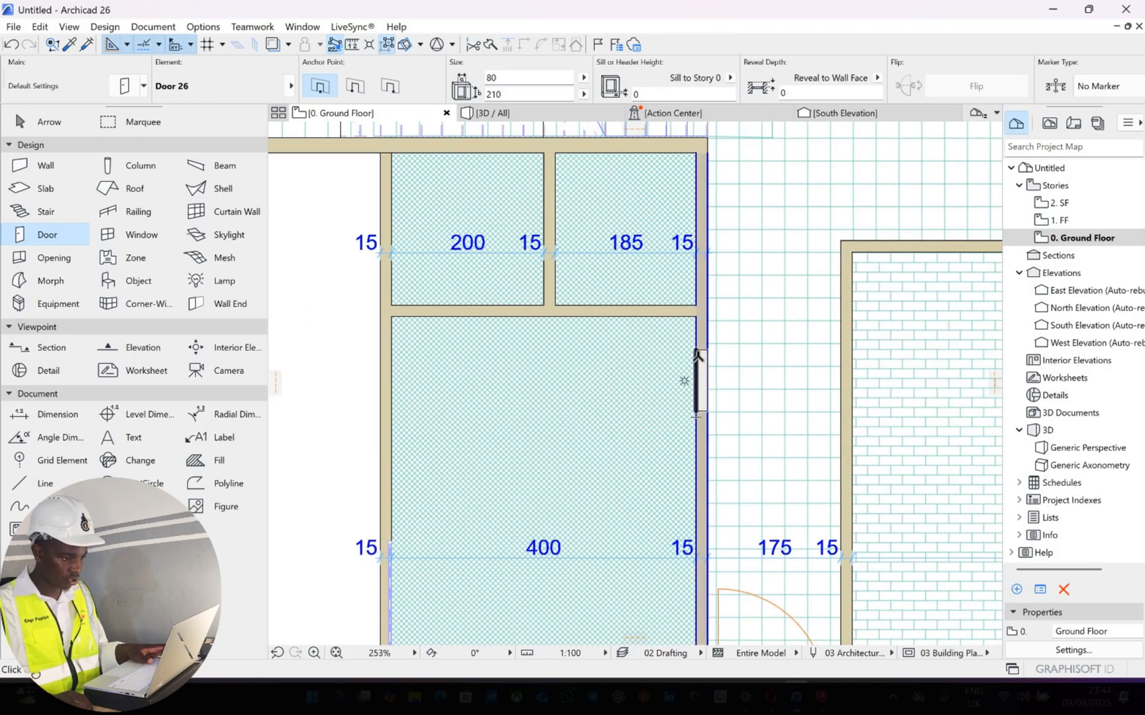
pyautogui.click(697, 356)
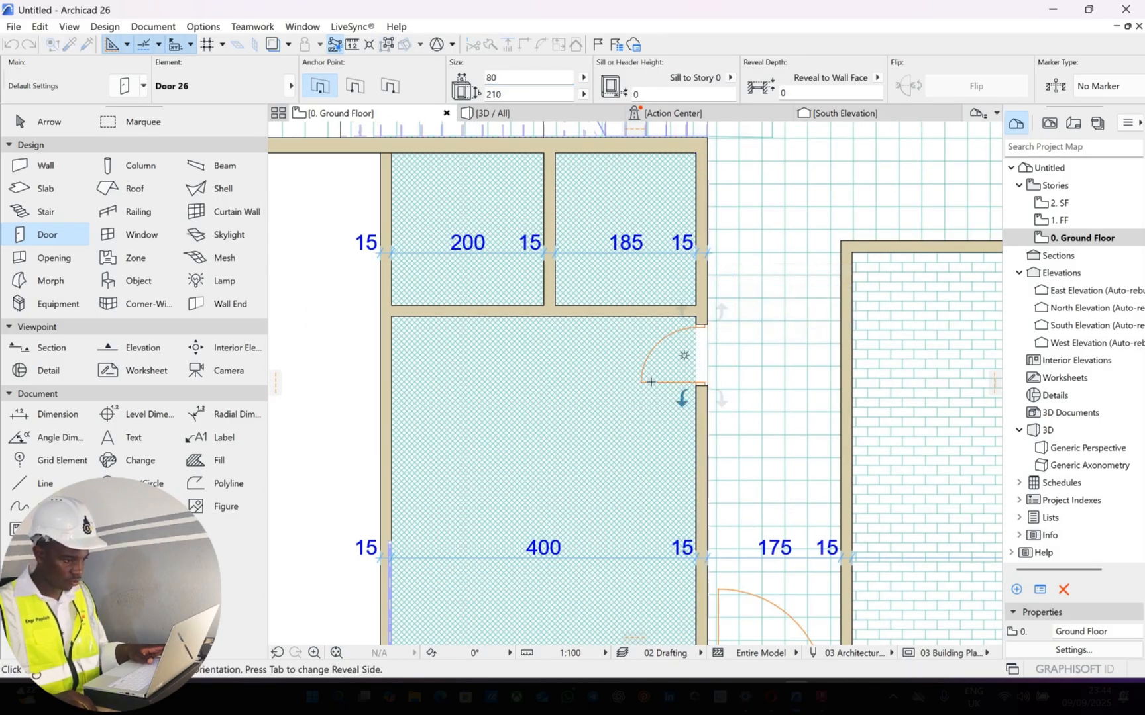
pyautogui.click(492, 289)
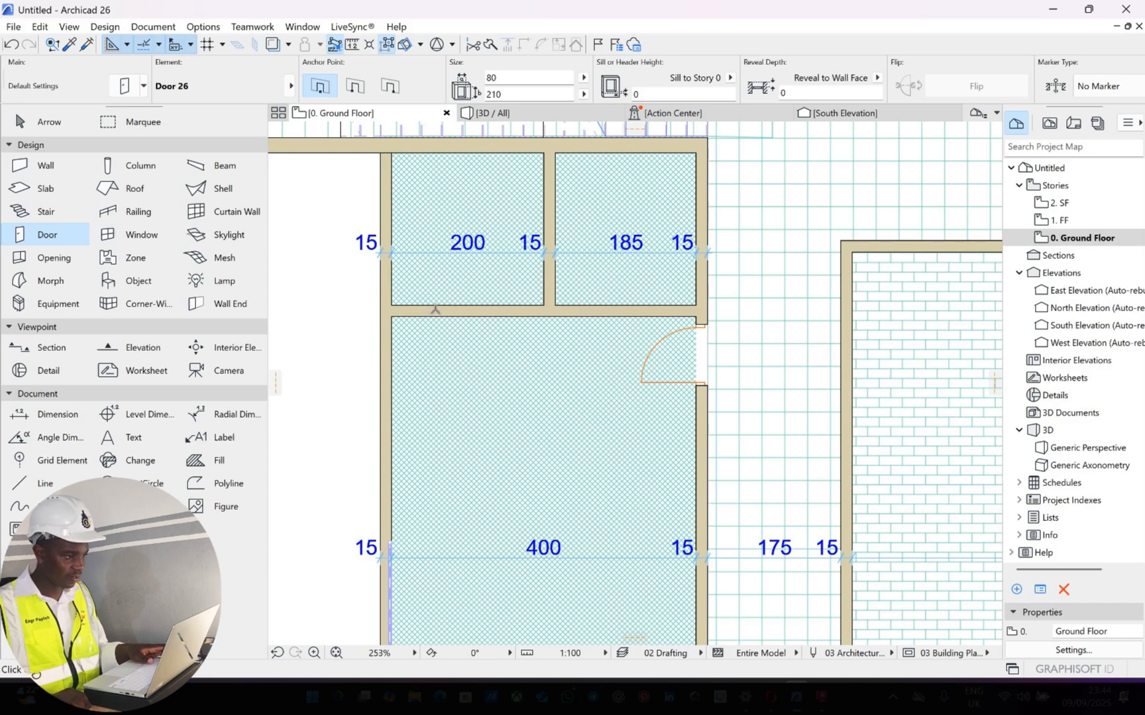
# Place a door between the 400 wide room and the 200 wide room, opening into the smaller room with hinges on the left
pyautogui.scroll(4, 434, 309)
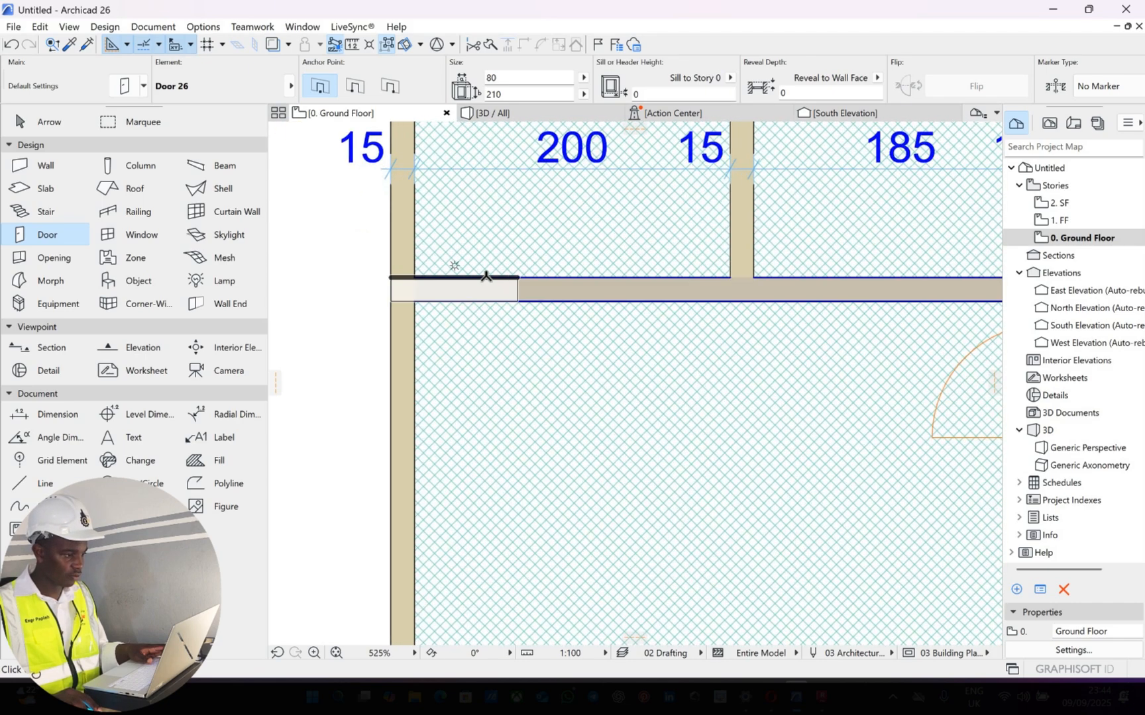
pyautogui.click(486, 275)
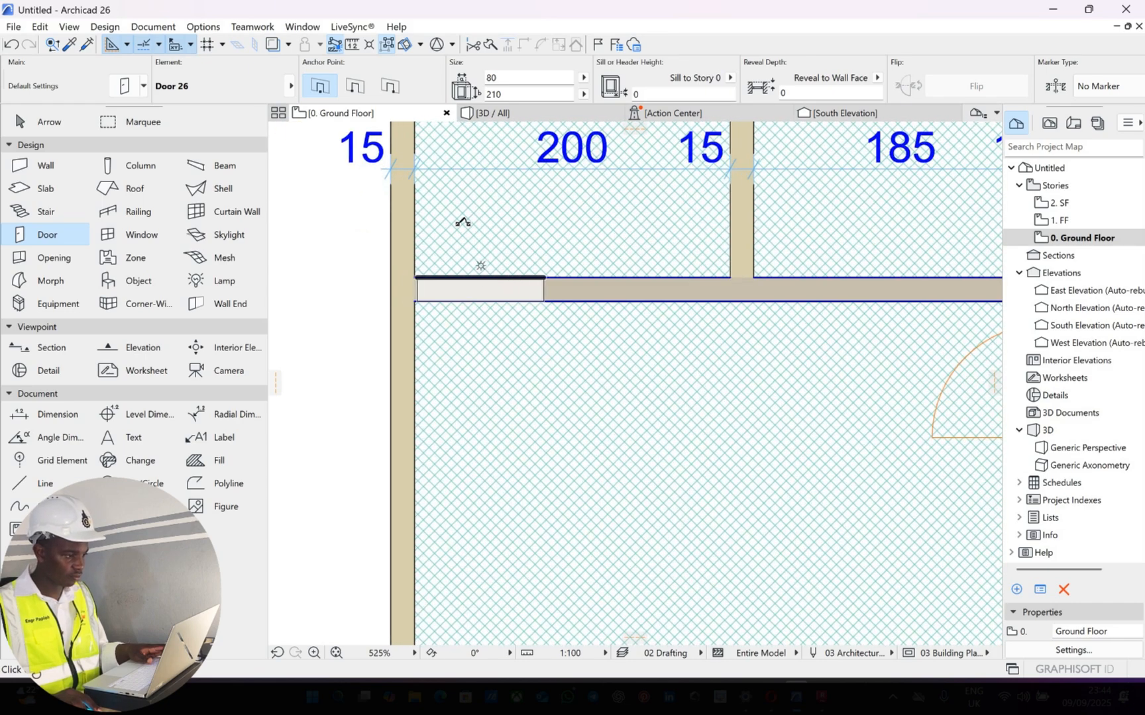
pyautogui.click(576, 209)
# Place a door in the corridor wall of the 185 wide room, opening into that room with hinges on the upper jamb
pyautogui.scroll(-5, 604, 338)
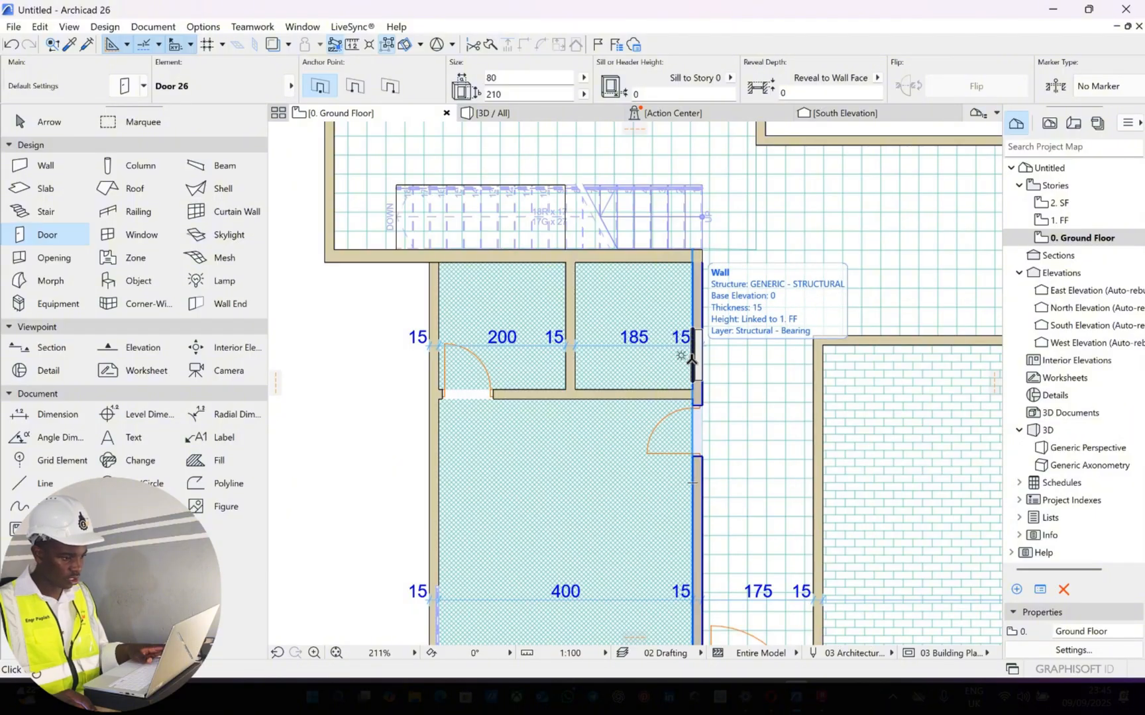
pyautogui.click(668, 317)
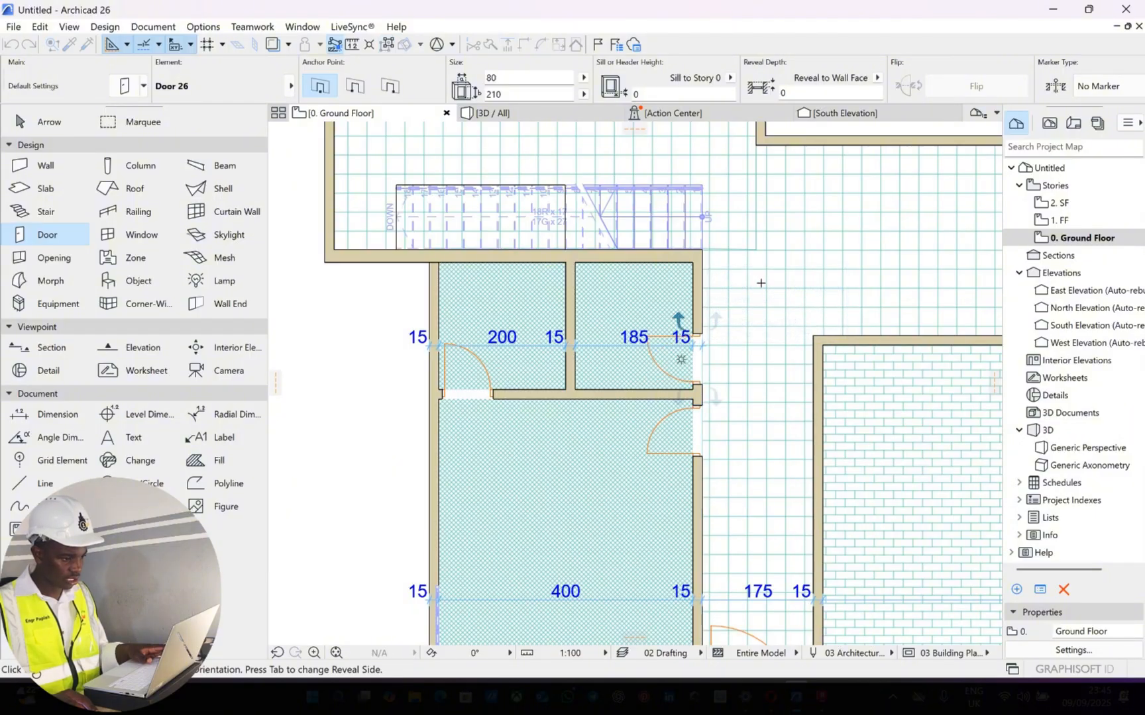
pyautogui.click(759, 304)
# Place a 90 wide door in the 625 wide room's corridor wall near the upper corner, opening inwards with hinges on the upper jamb
pyautogui.scroll(-3, 762, 297)
pyautogui.moveTo(797, 363); pyautogui.dragTo(616, 282, button='middle')
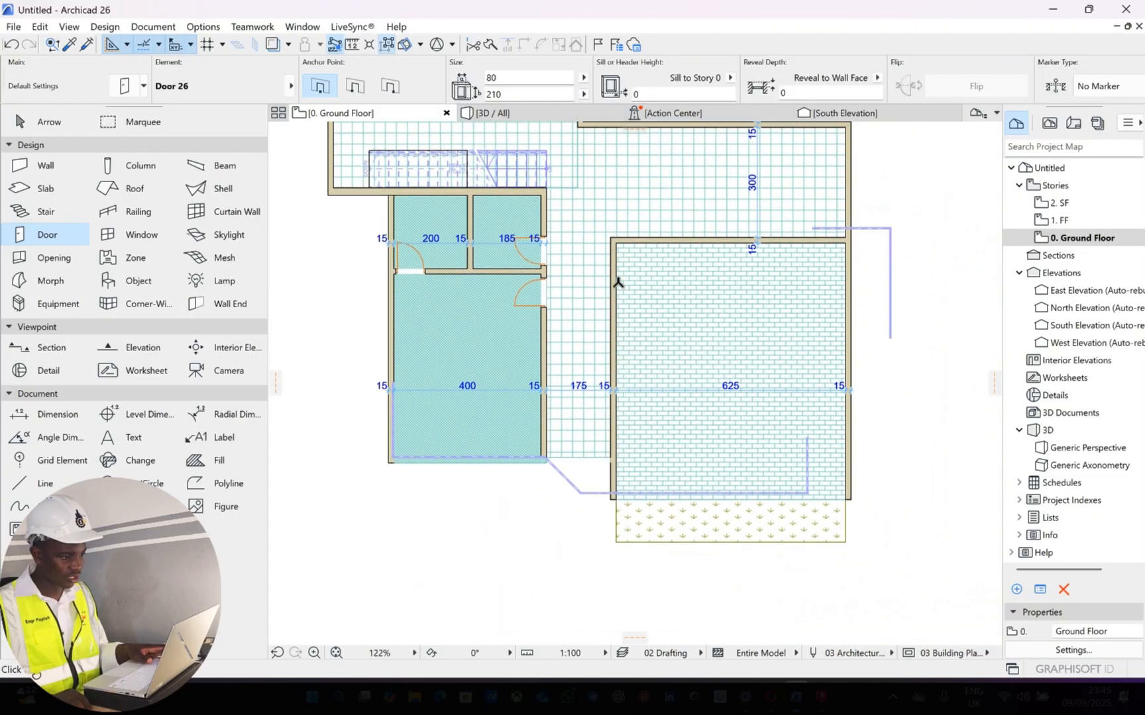
pyautogui.scroll(1, 618, 278)
pyautogui.scroll(2, 621, 265)
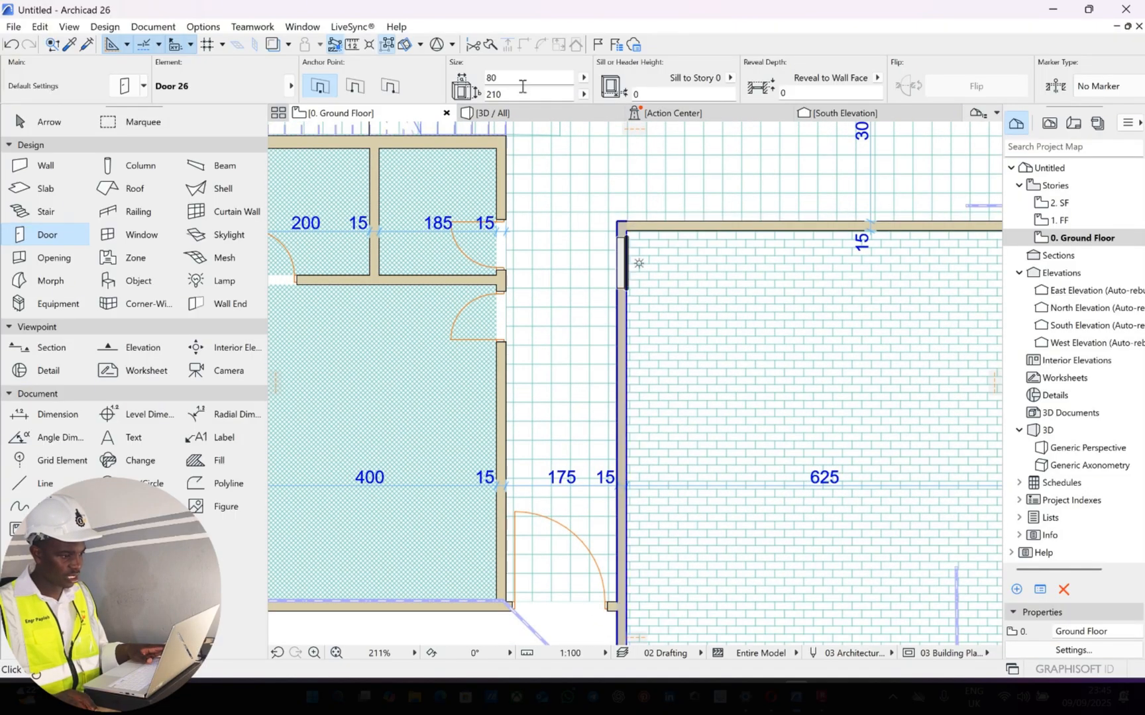
pyautogui.click(465, 72)
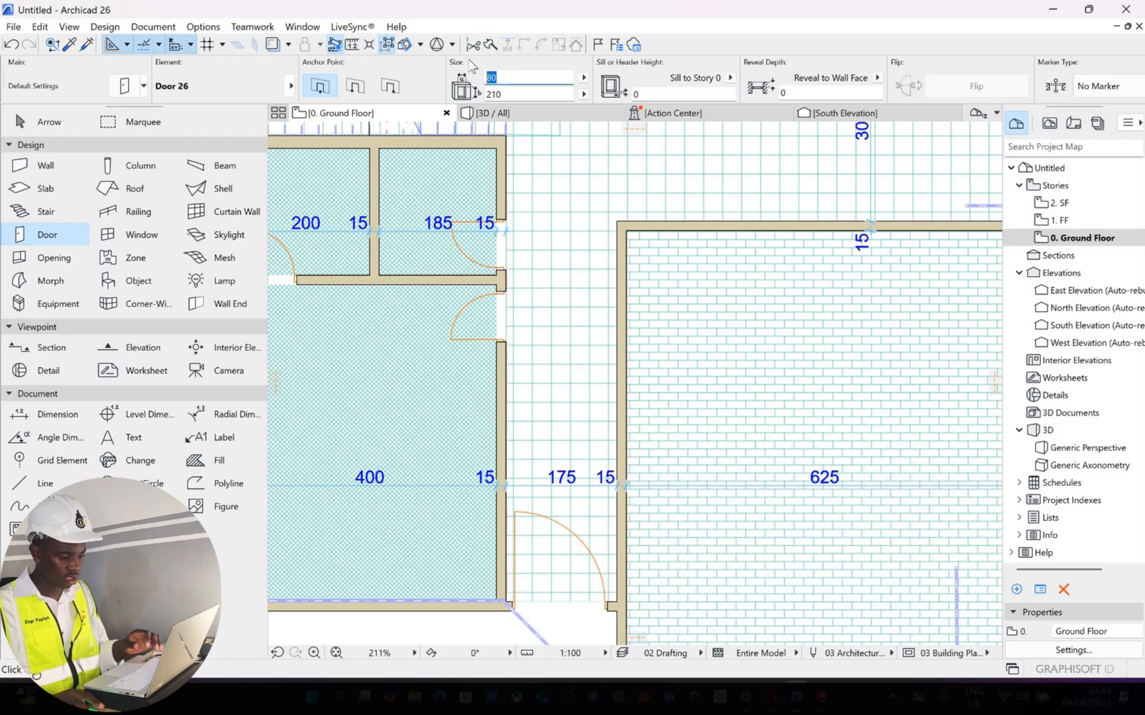
pyautogui.write('90')
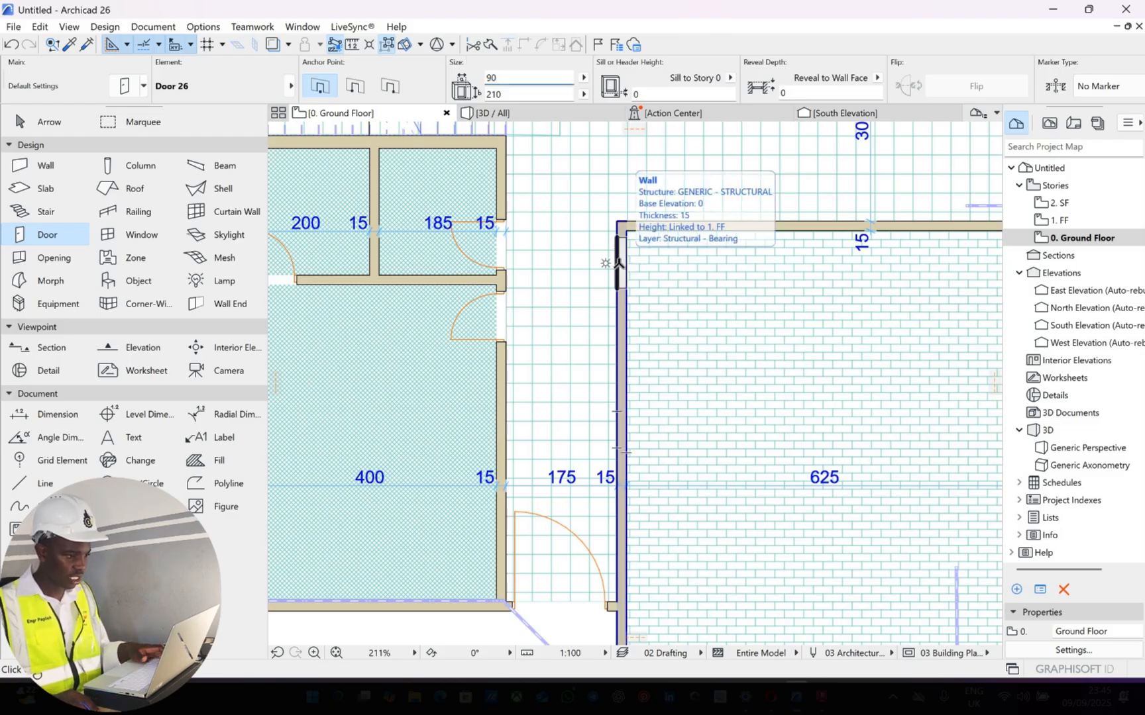
pyautogui.click(619, 262)
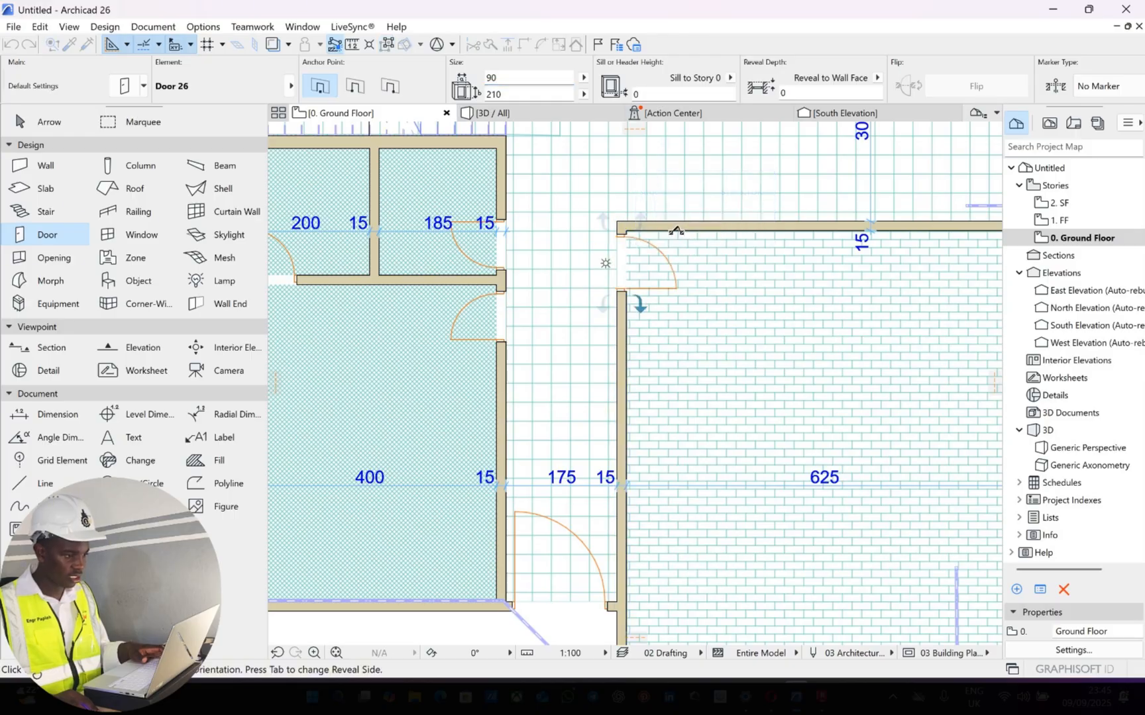
pyautogui.click(695, 242)
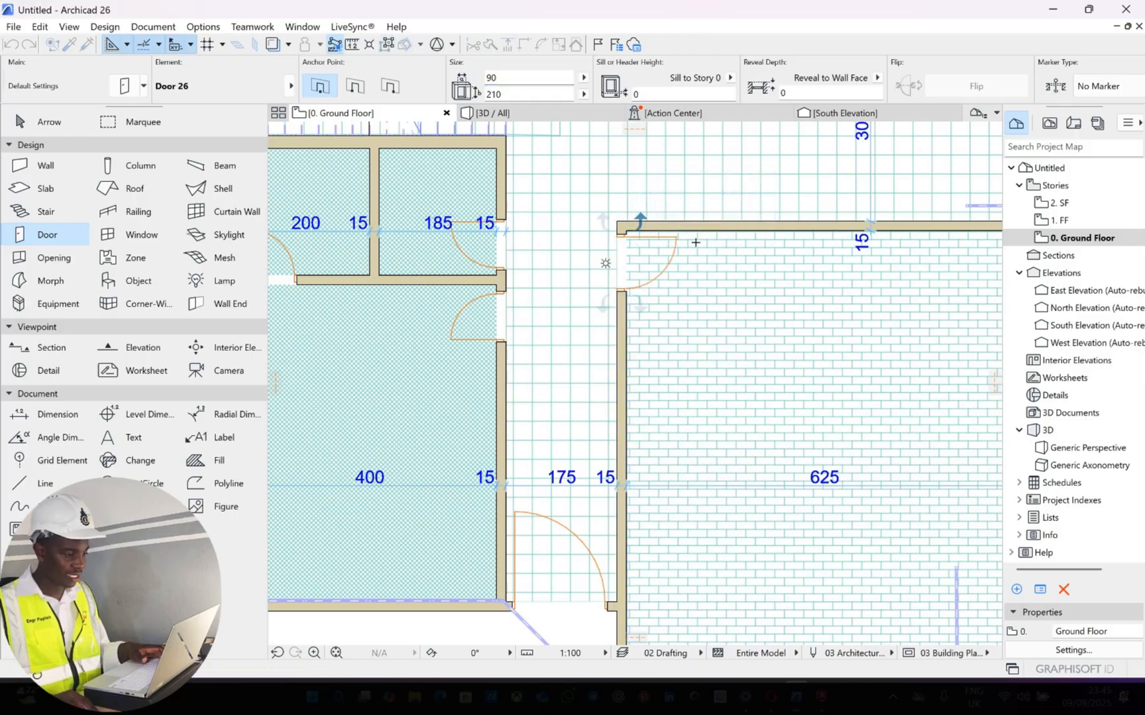
# Examine the ground floor plan around the placed doors, the stair and the tiled room above it
pyautogui.scroll(-4, 593, 330)
pyautogui.moveTo(595, 408); pyautogui.dragTo(500, 500, button='middle')
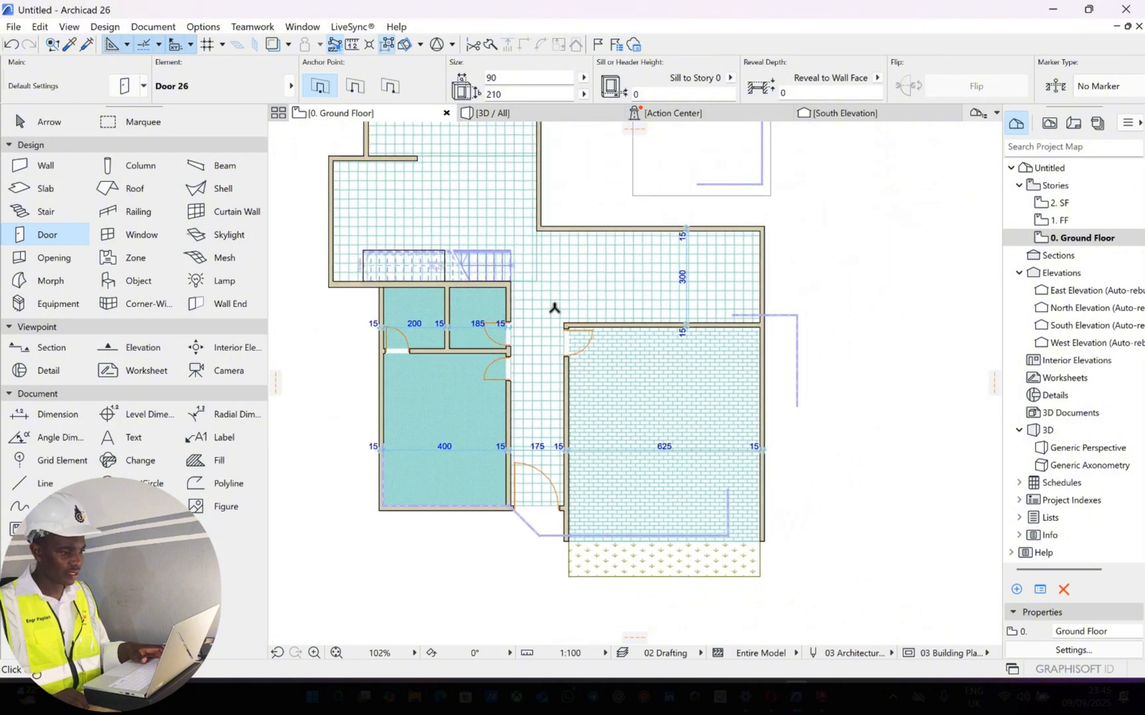
pyautogui.moveTo(565, 205); pyautogui.dragTo(562, 289, button='middle')
pyautogui.moveTo(685, 314); pyautogui.dragTo(820, 352, button='middle')
pyautogui.scroll(2, 536, 263)
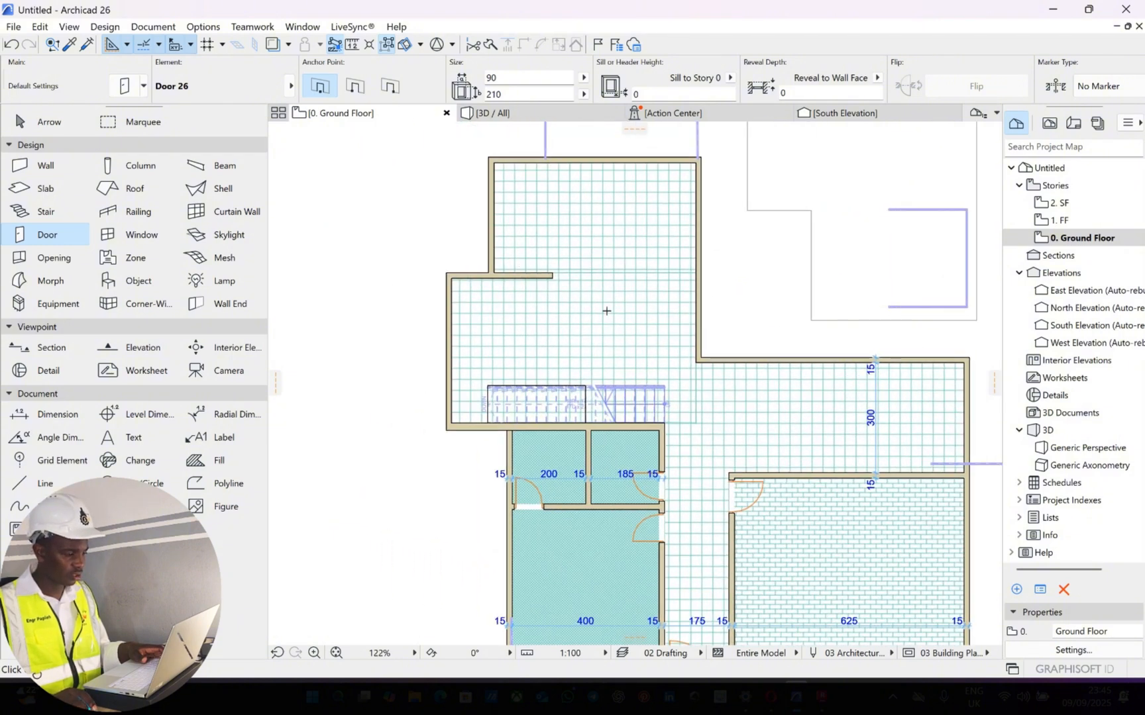
pyautogui.scroll(-2, 577, 355)
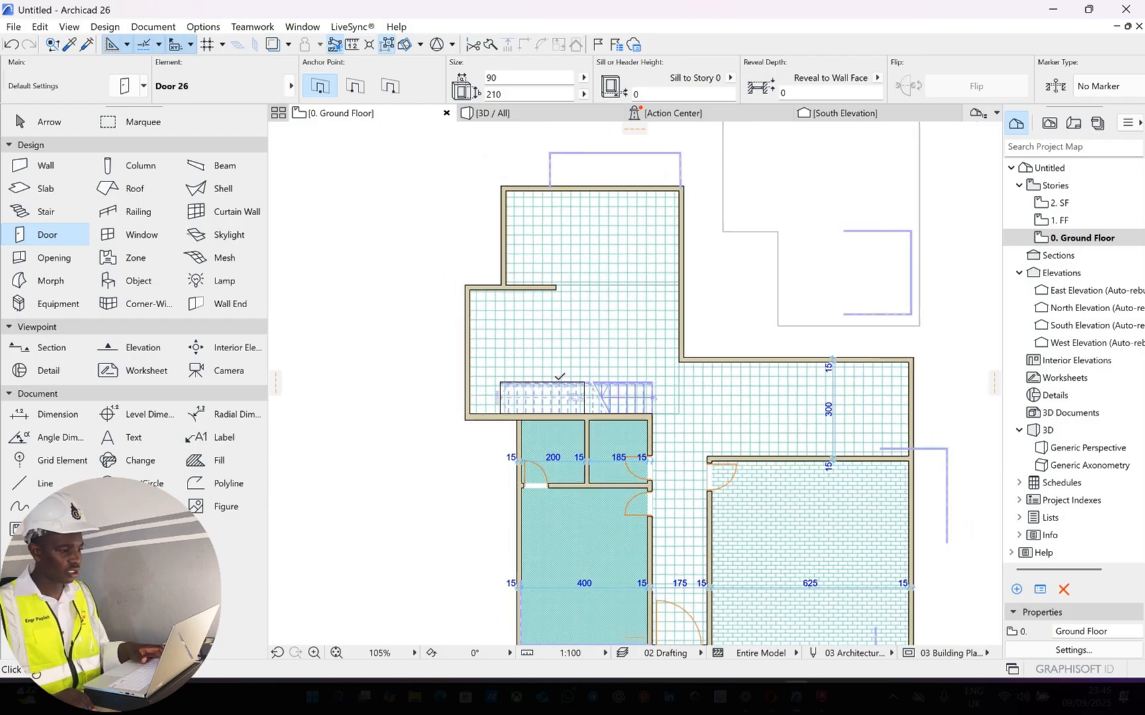
pyautogui.scroll(-2, 555, 304)
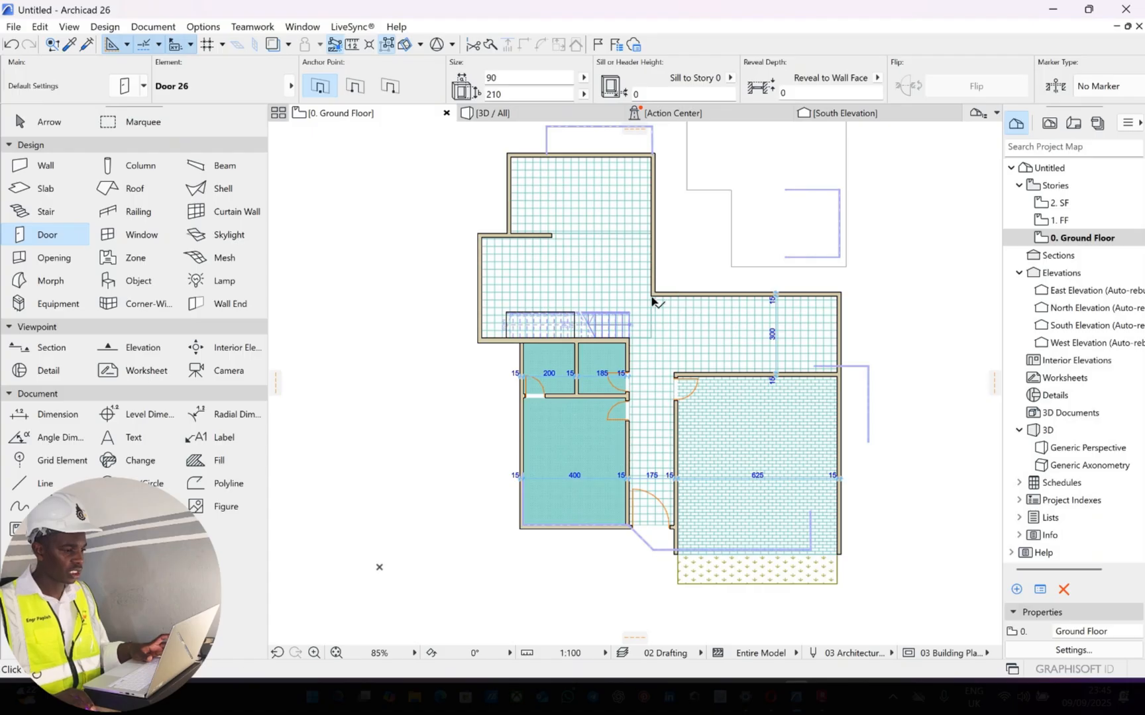
pyautogui.press('Escape')
pyautogui.moveTo(580, 205); pyautogui.dragTo(562, 272, button='middle')
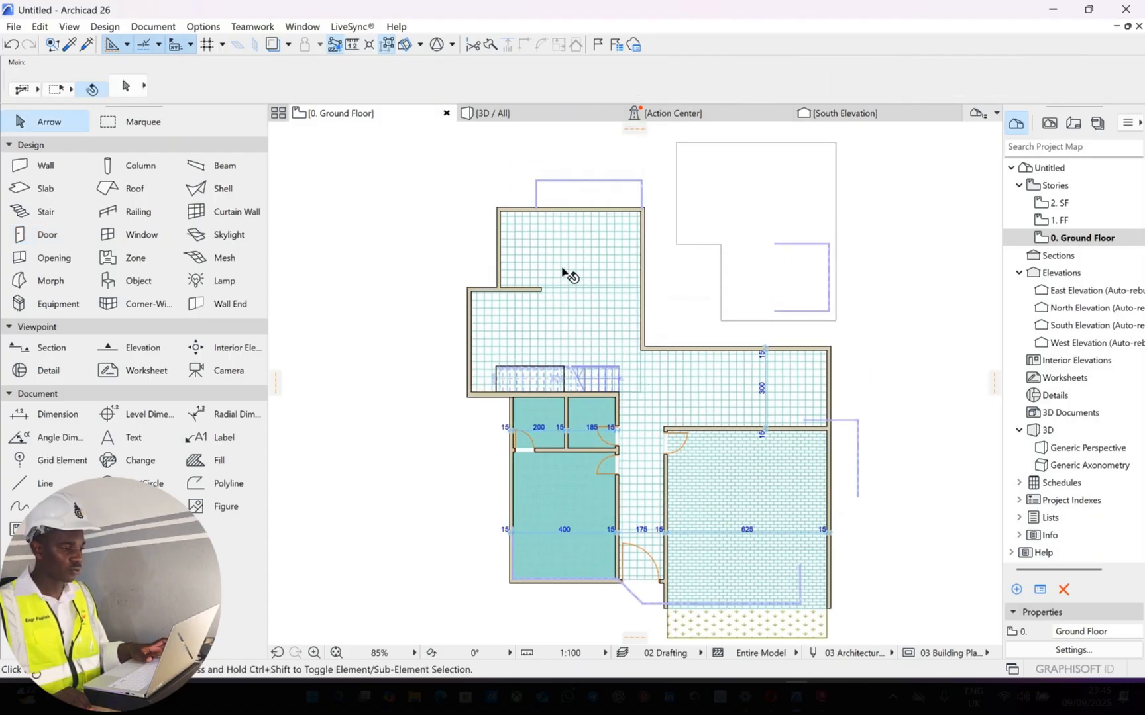
pyautogui.scroll(2, 595, 250)
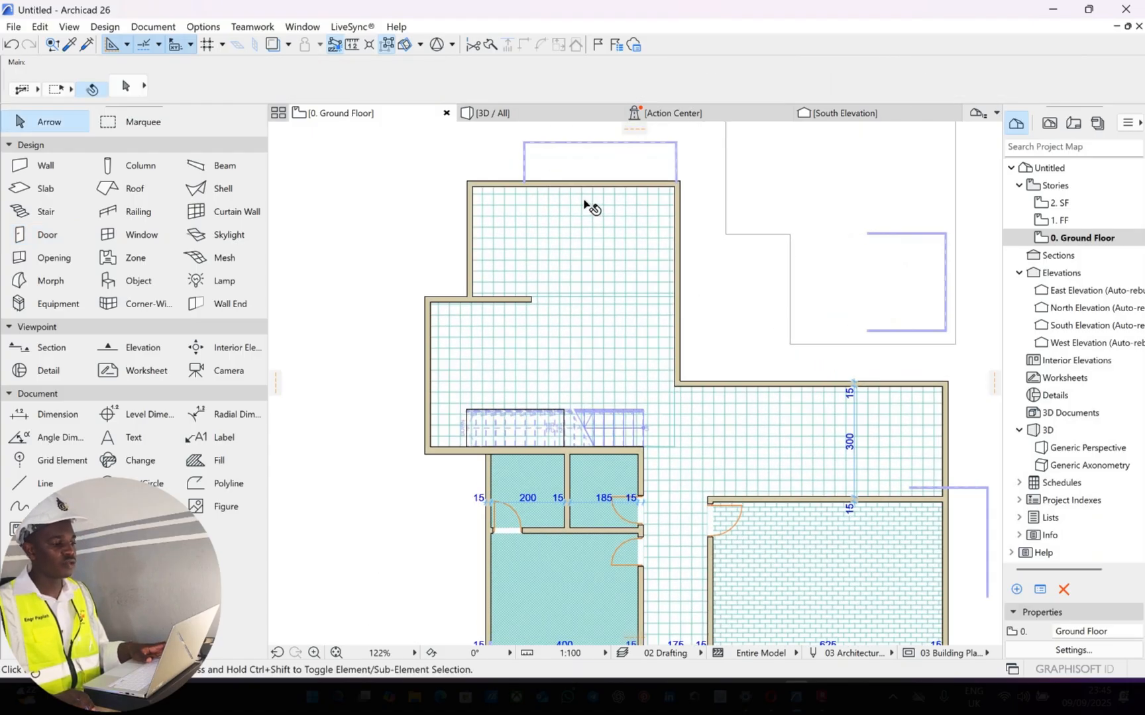
pyautogui.scroll(1, 584, 202)
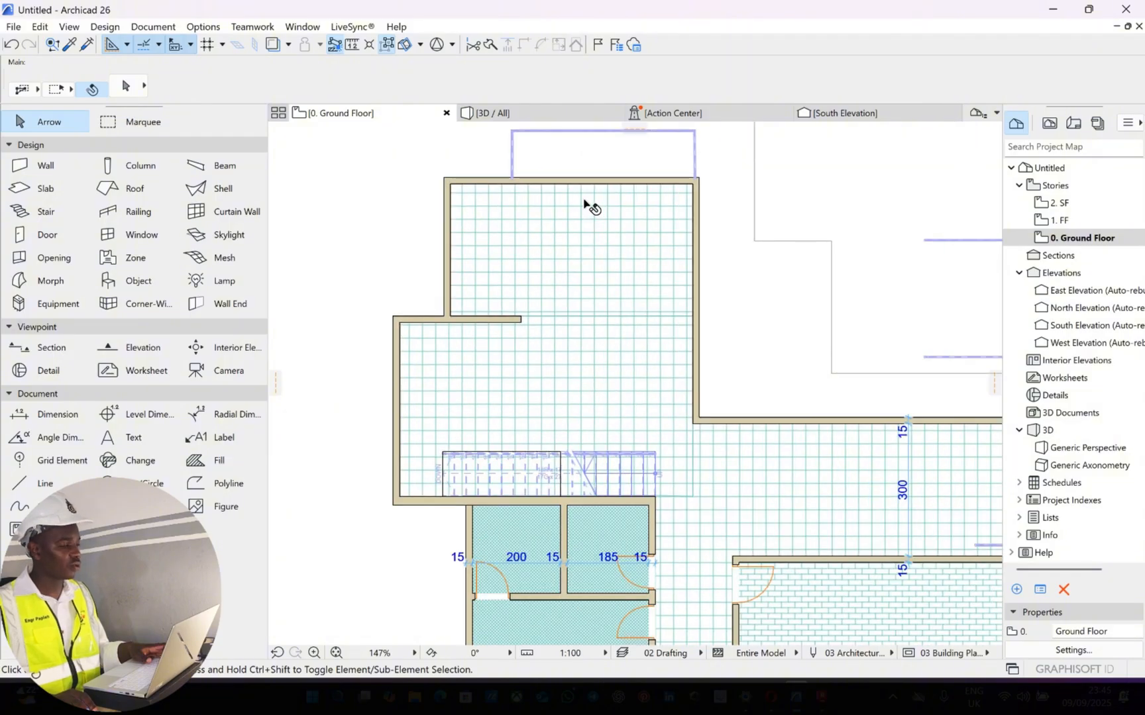
pyautogui.click(584, 204)
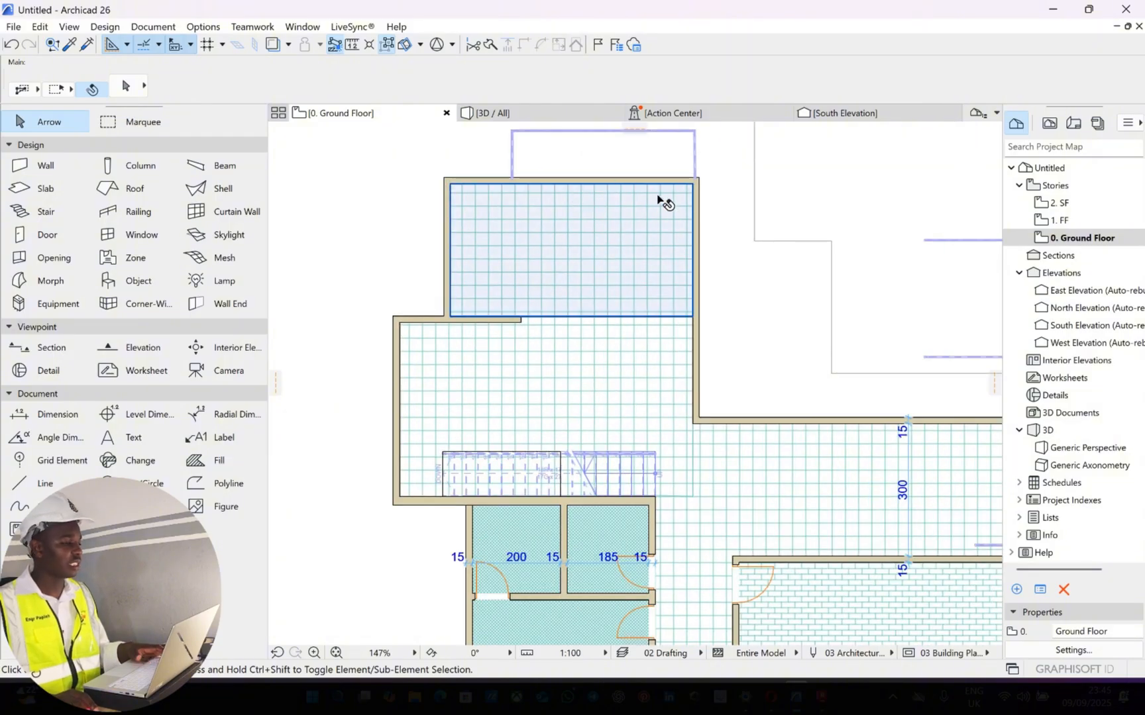
pyautogui.press('Escape')
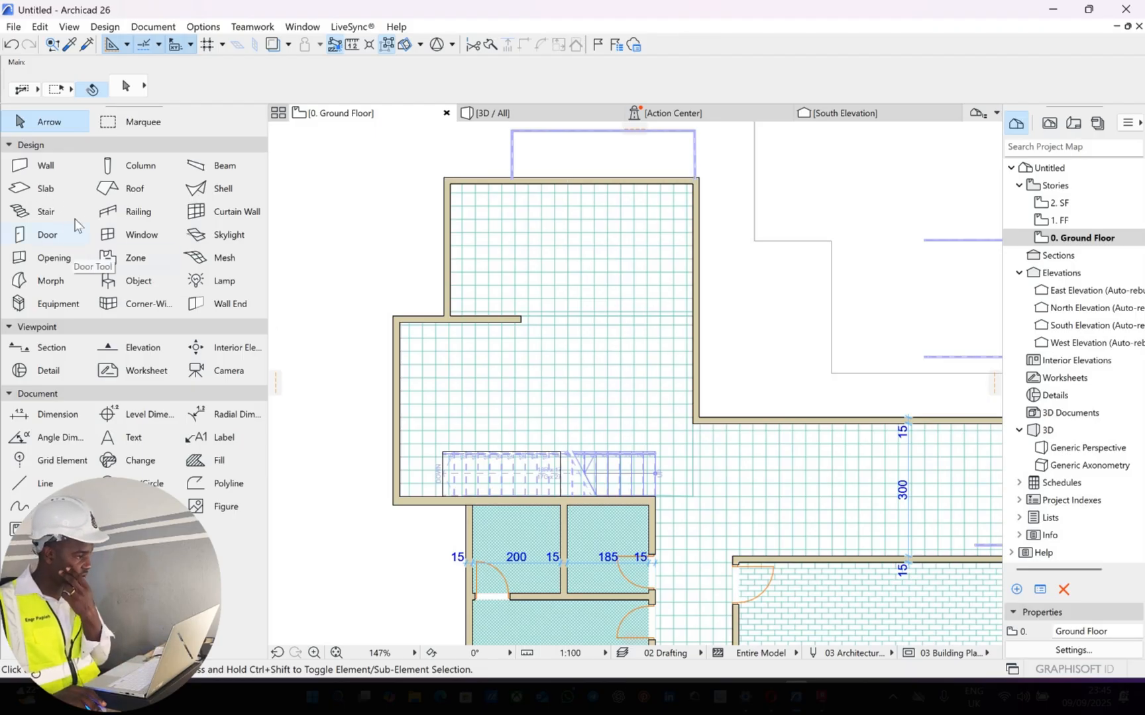
# Choose Glass Block Wall 26 from Special Windows 26 as the default window and check its preview
pyautogui.doubleClick(127, 238)
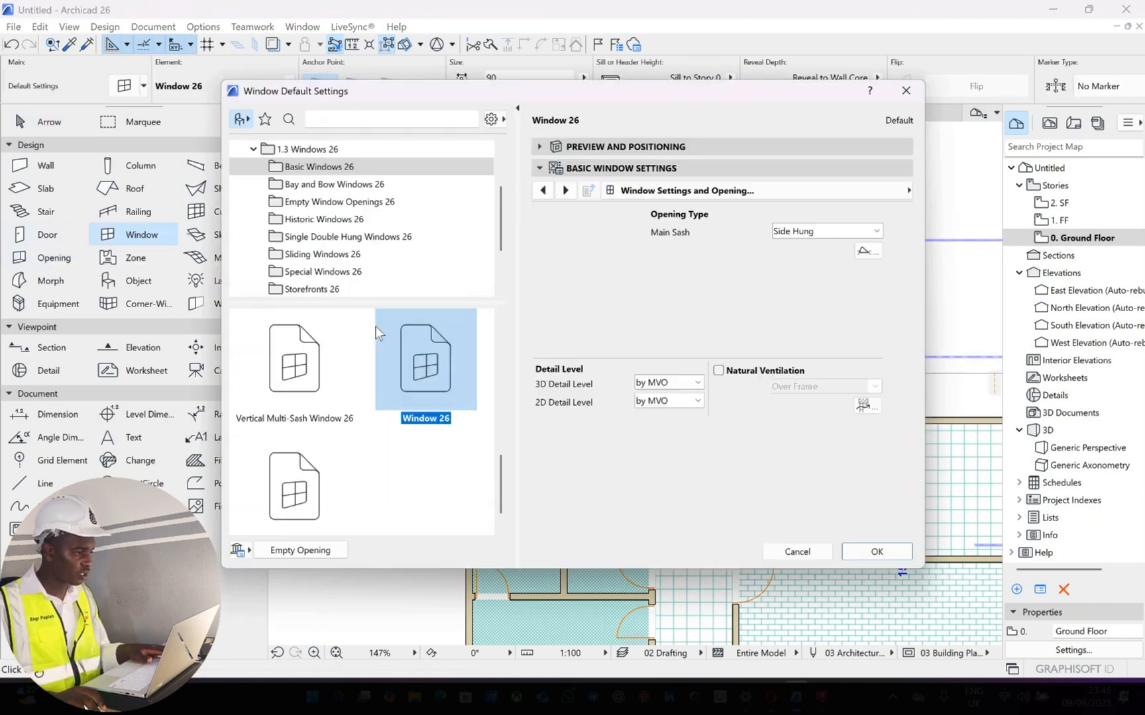
pyautogui.scroll(-1, 357, 219)
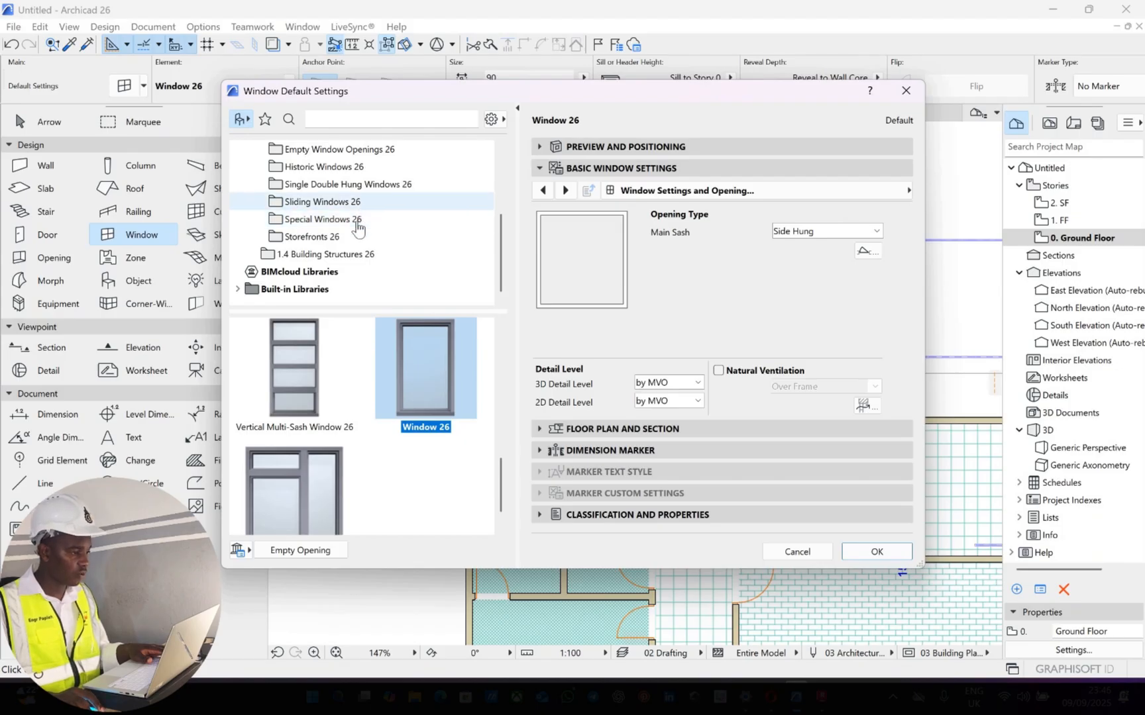
pyautogui.scroll(-6, 409, 371)
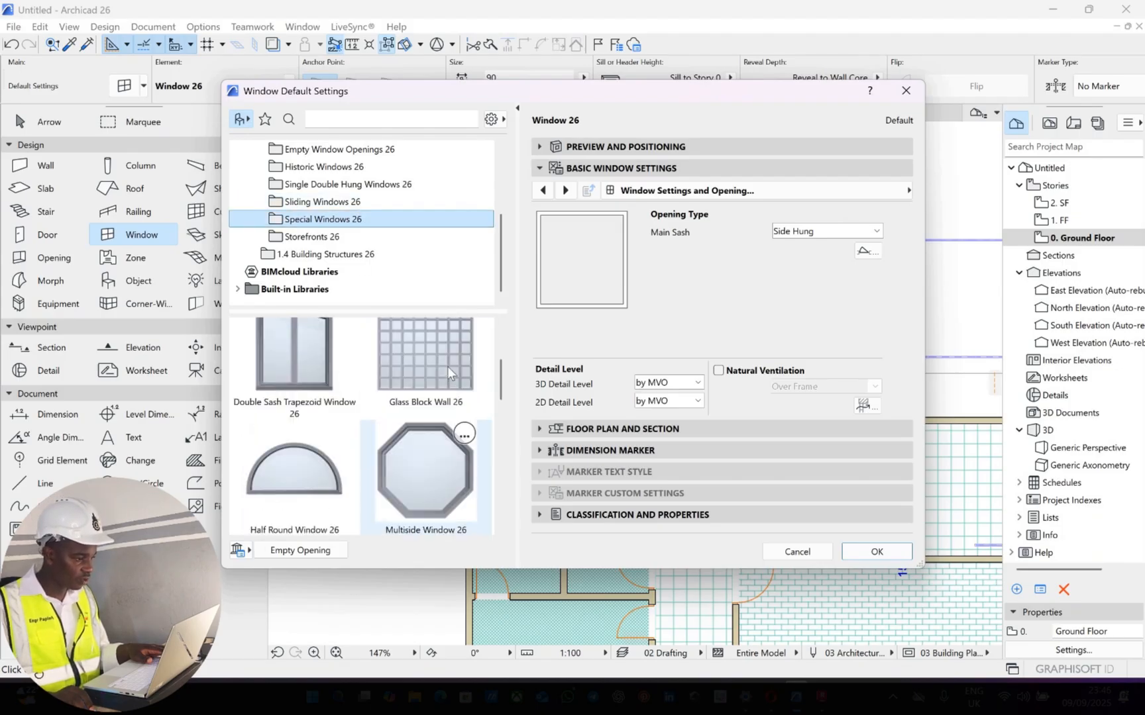
pyautogui.click(447, 367)
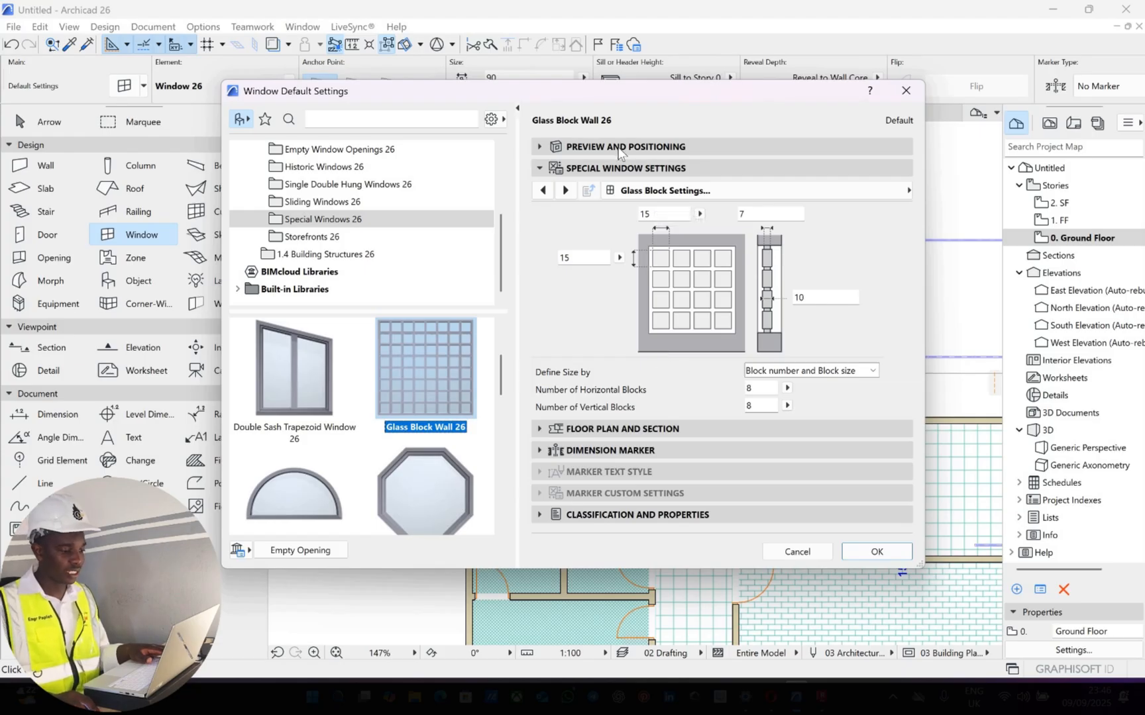
pyautogui.click(626, 167)
pyautogui.click(623, 146)
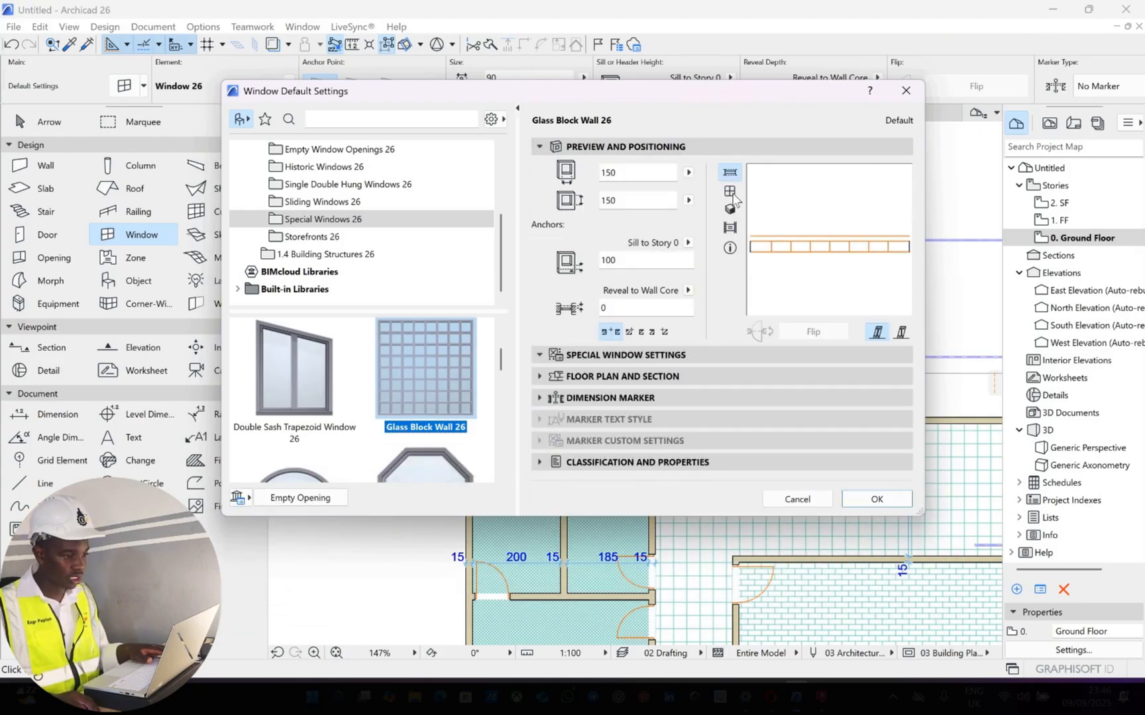
pyautogui.click(652, 355)
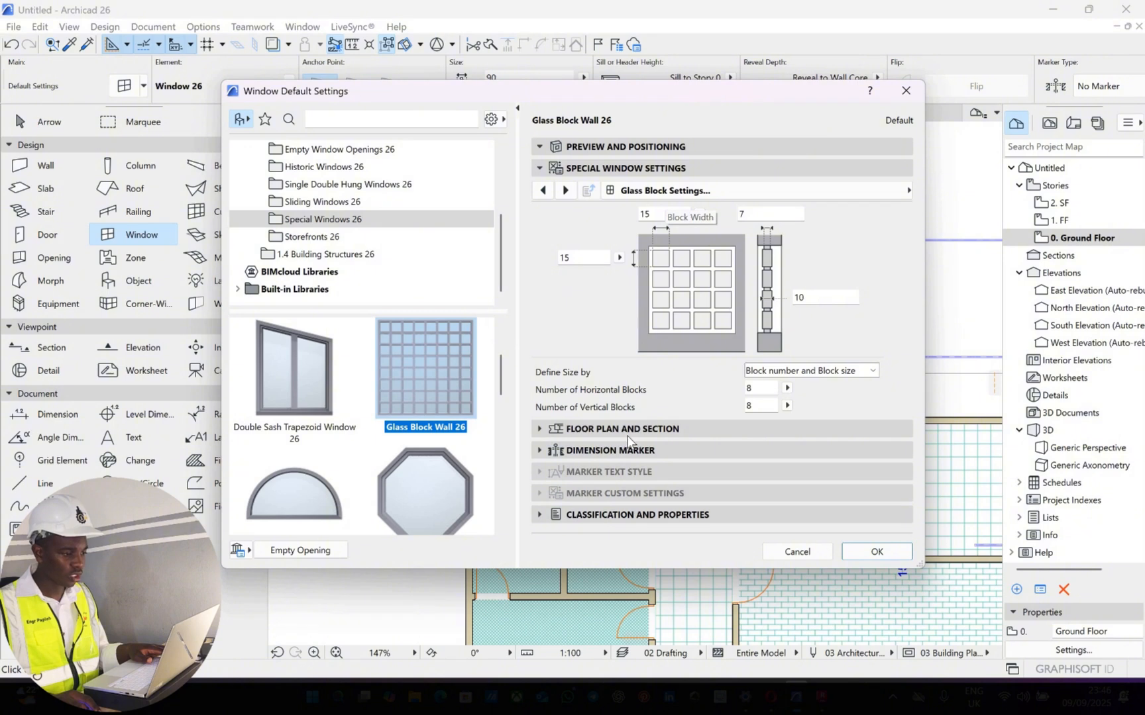
# Define the glass block size by block number and gap size, with 3 horizontal and 2 vertical blocks
pyautogui.click(749, 371)
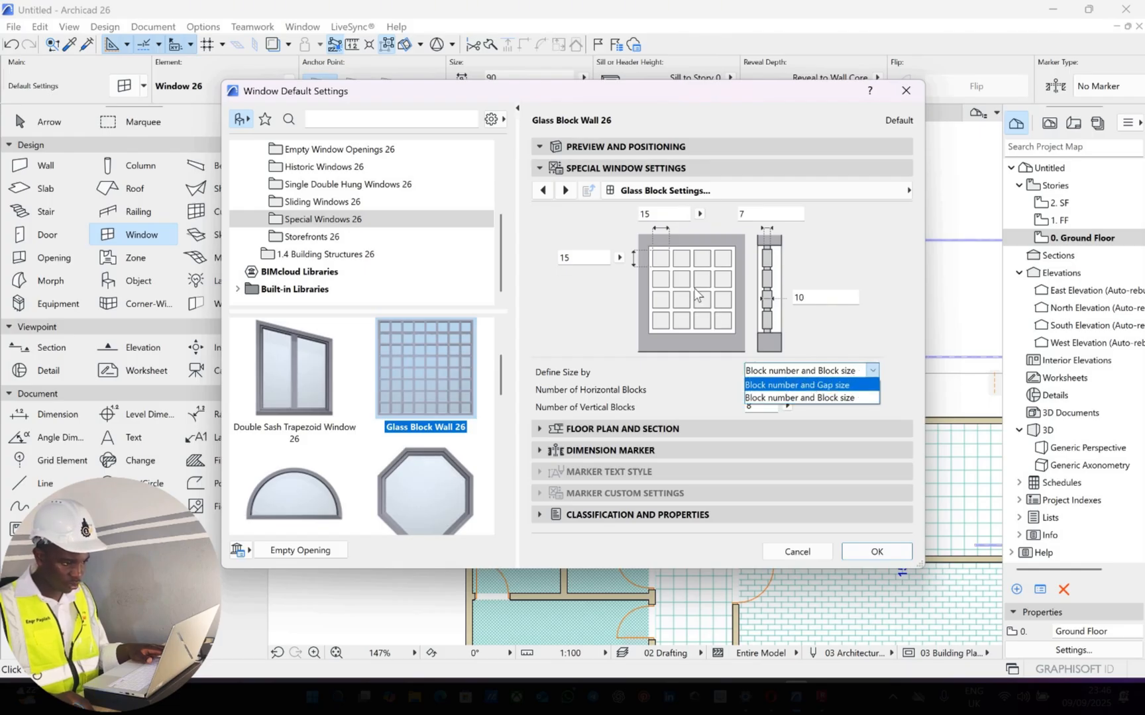
pyautogui.press('Return')
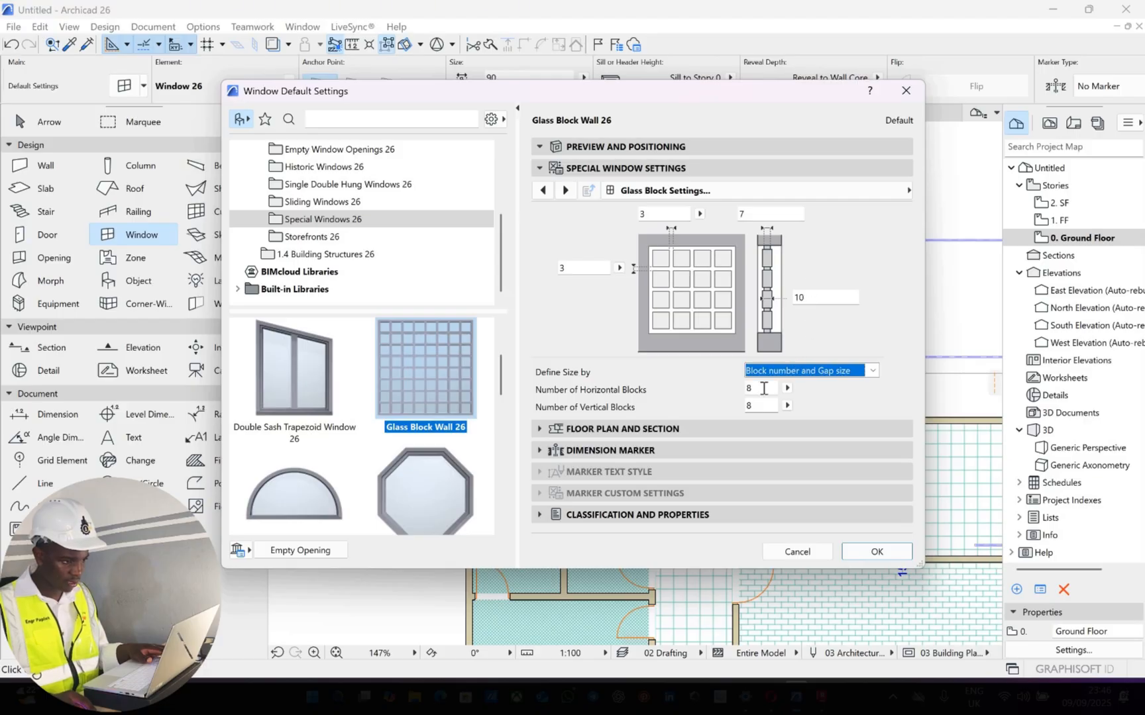
pyautogui.press('Tab')
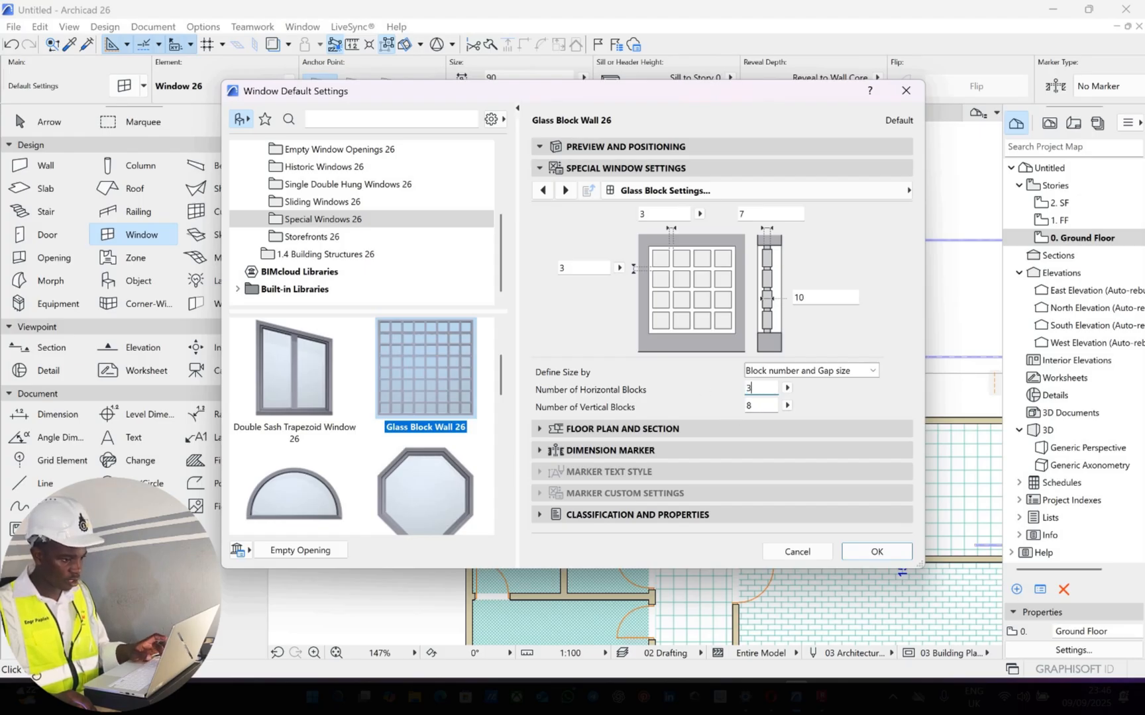
pyautogui.write('3')
pyautogui.press('Tab')
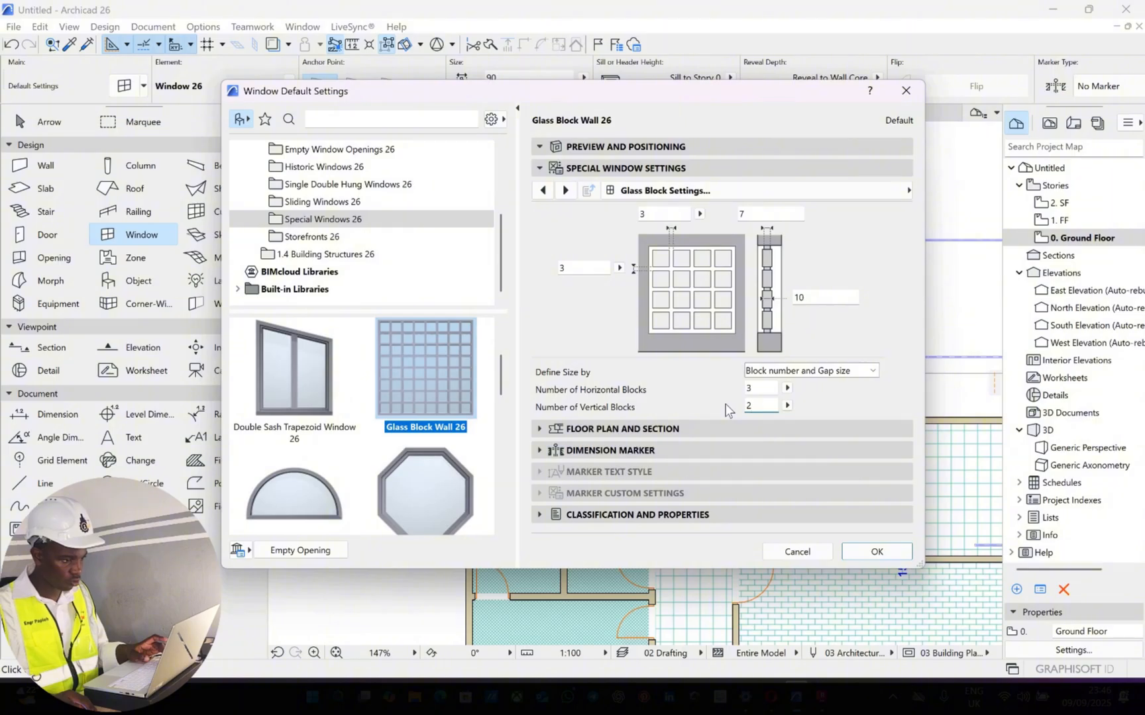
pyautogui.click(710, 153)
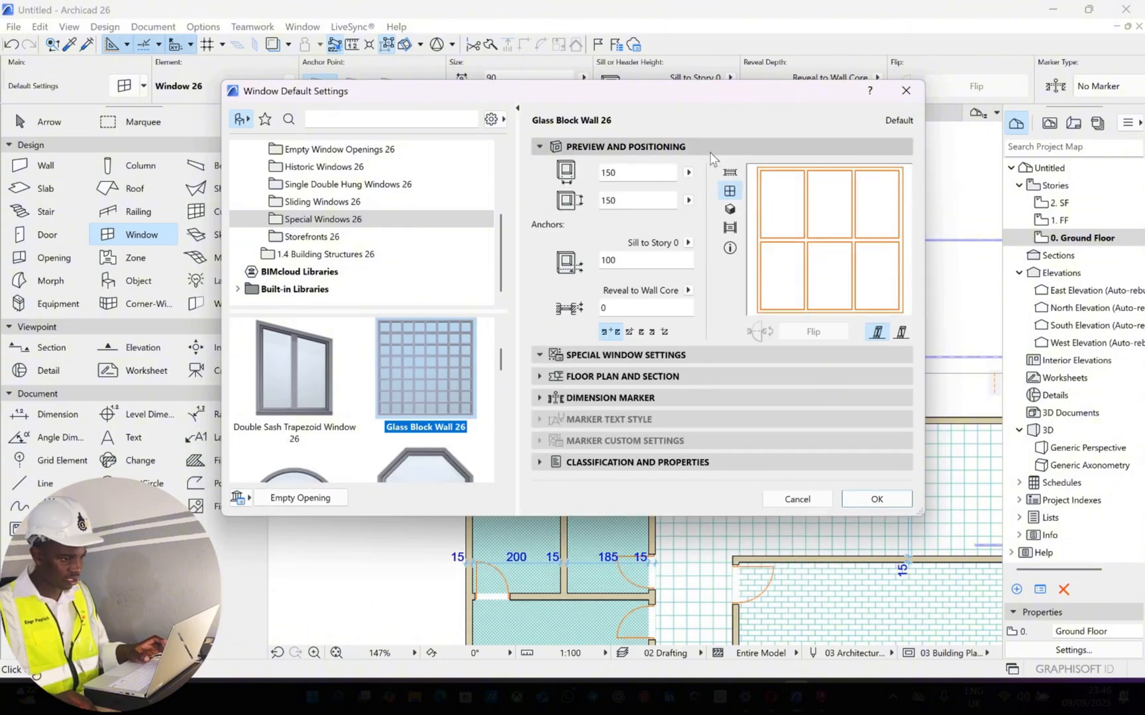
pyautogui.click(672, 356)
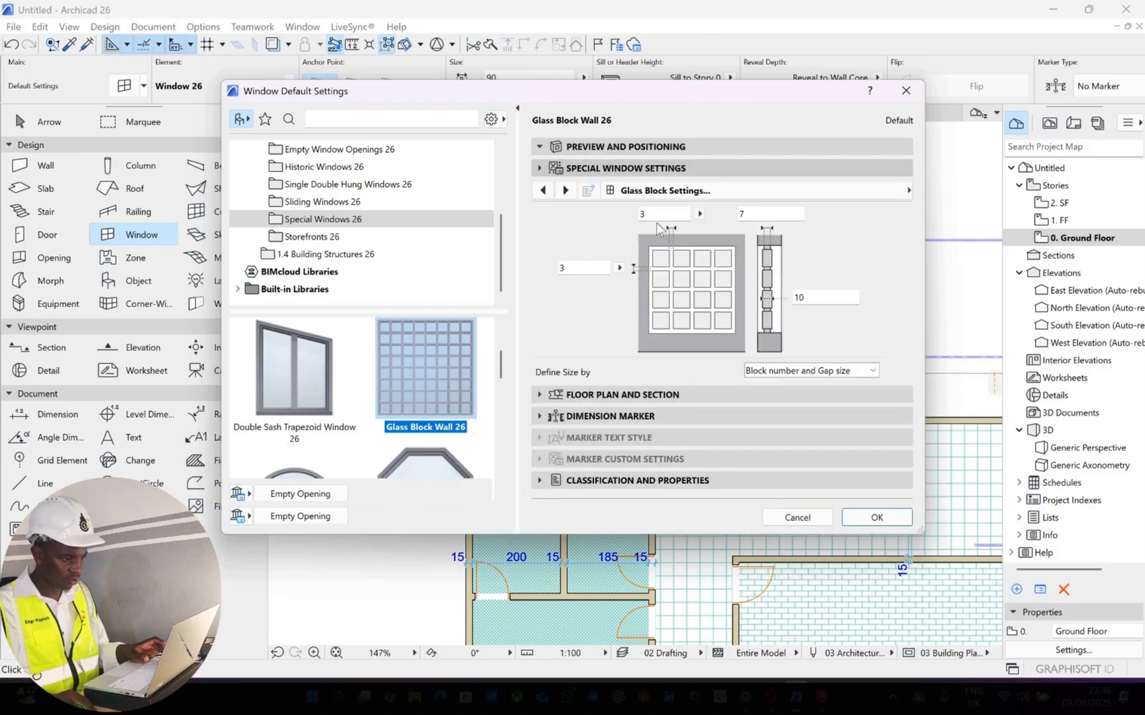
pyautogui.write('2')
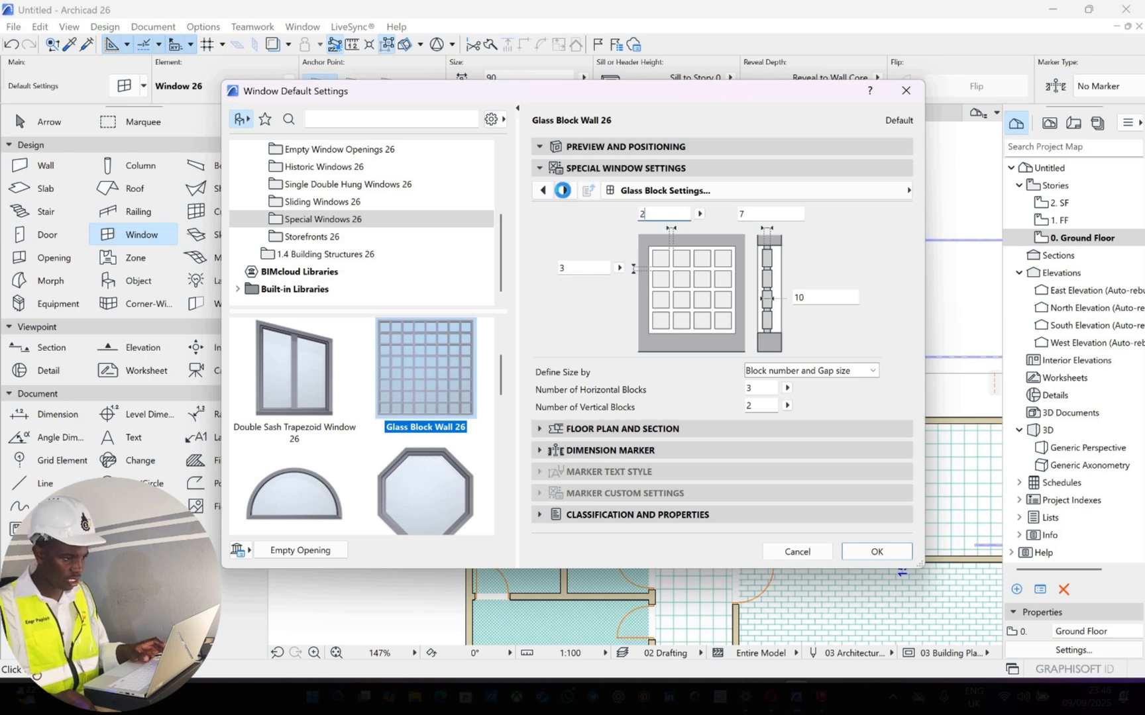
# Review the glass block wall's remaining special window settings, including reveal, wall inset and wall opening, and accept the window defaults
pyautogui.click(563, 191)
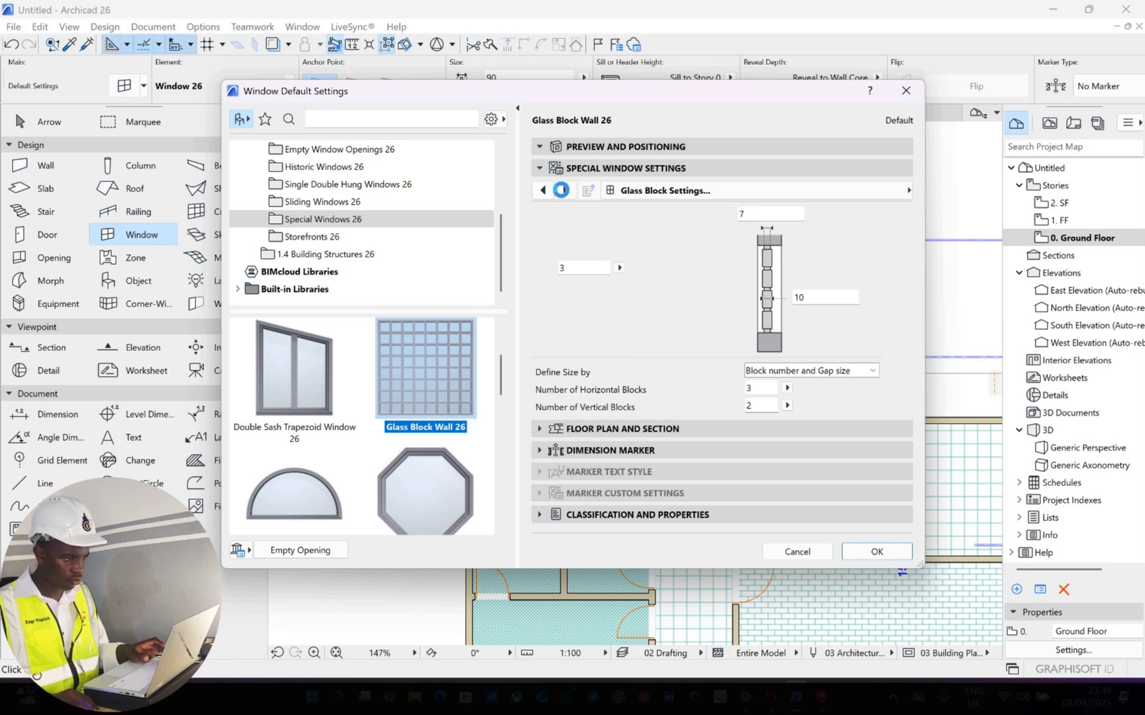
pyautogui.click(562, 191)
pyautogui.click(563, 191)
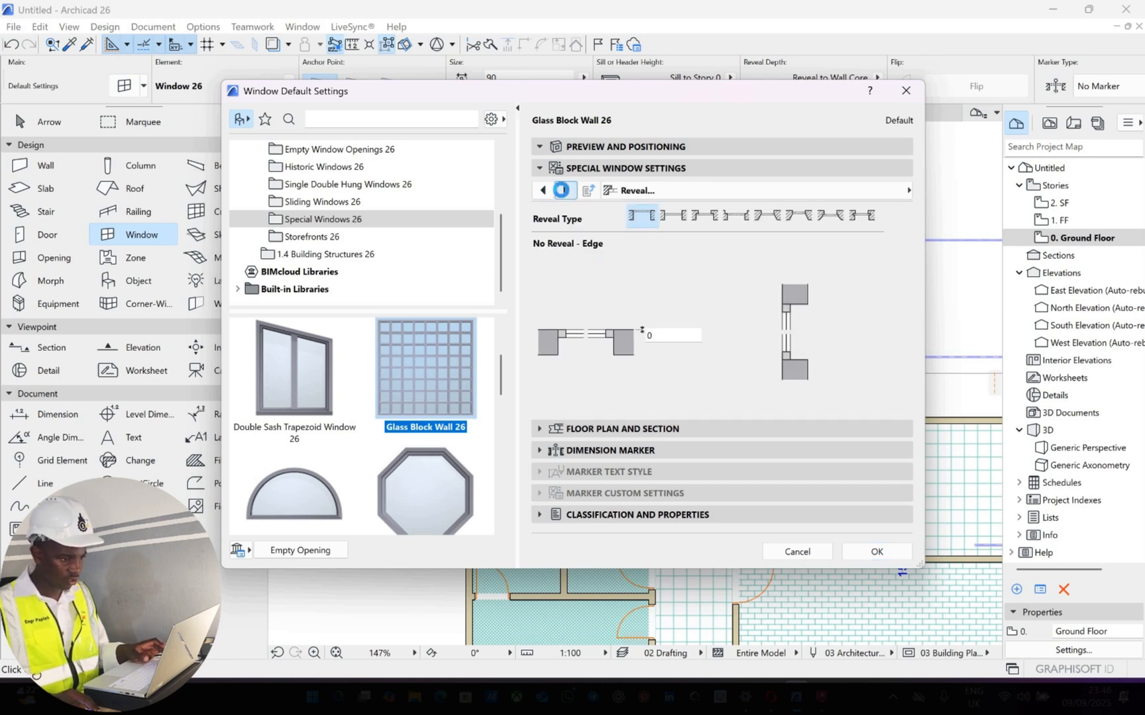
pyautogui.click(563, 191)
pyautogui.click(563, 191)
pyautogui.click(563, 191)
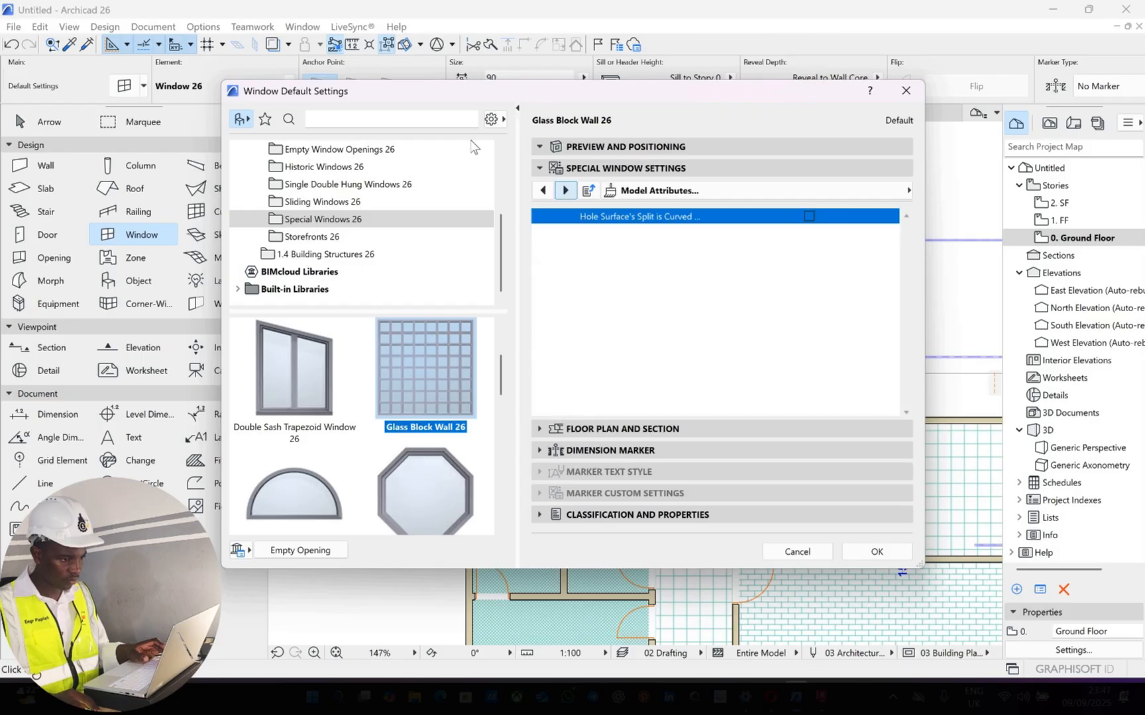
pyautogui.click(543, 191)
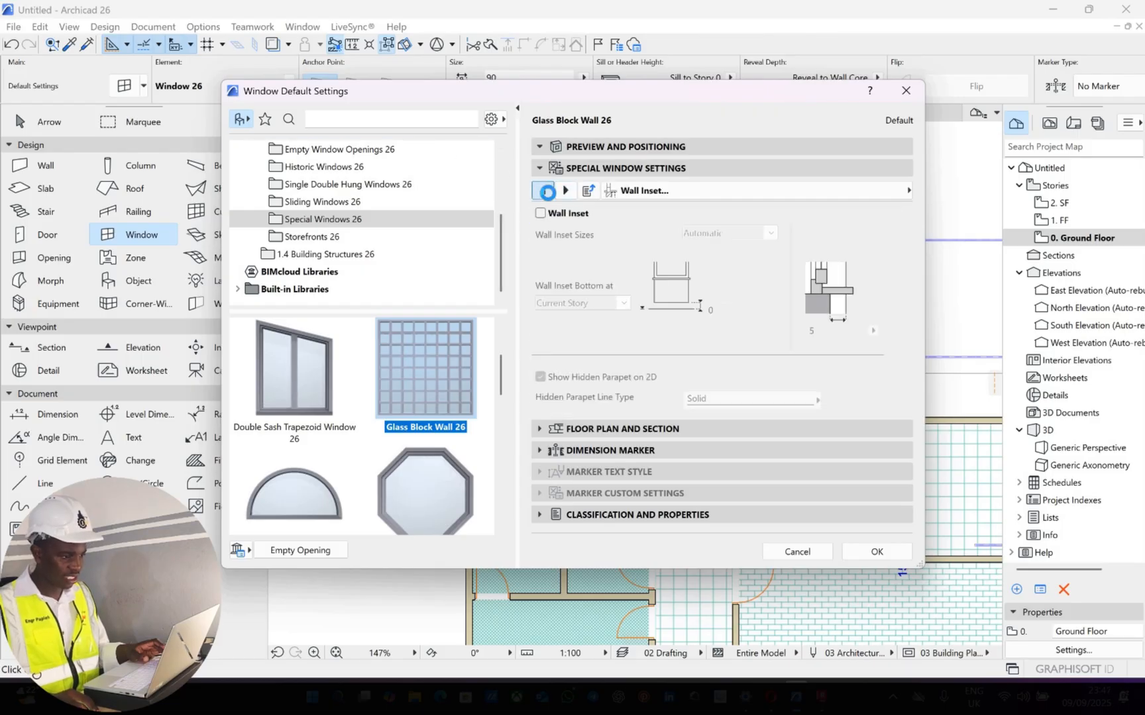
pyautogui.click(543, 191)
pyautogui.click(542, 191)
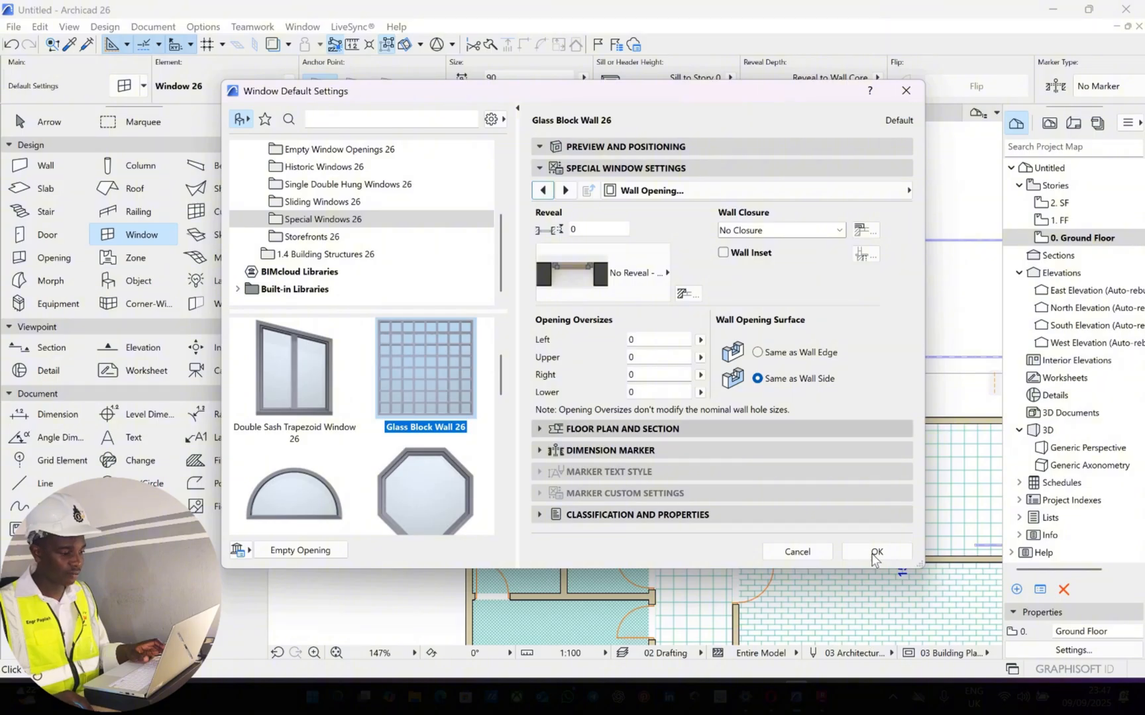
pyautogui.press('Return')
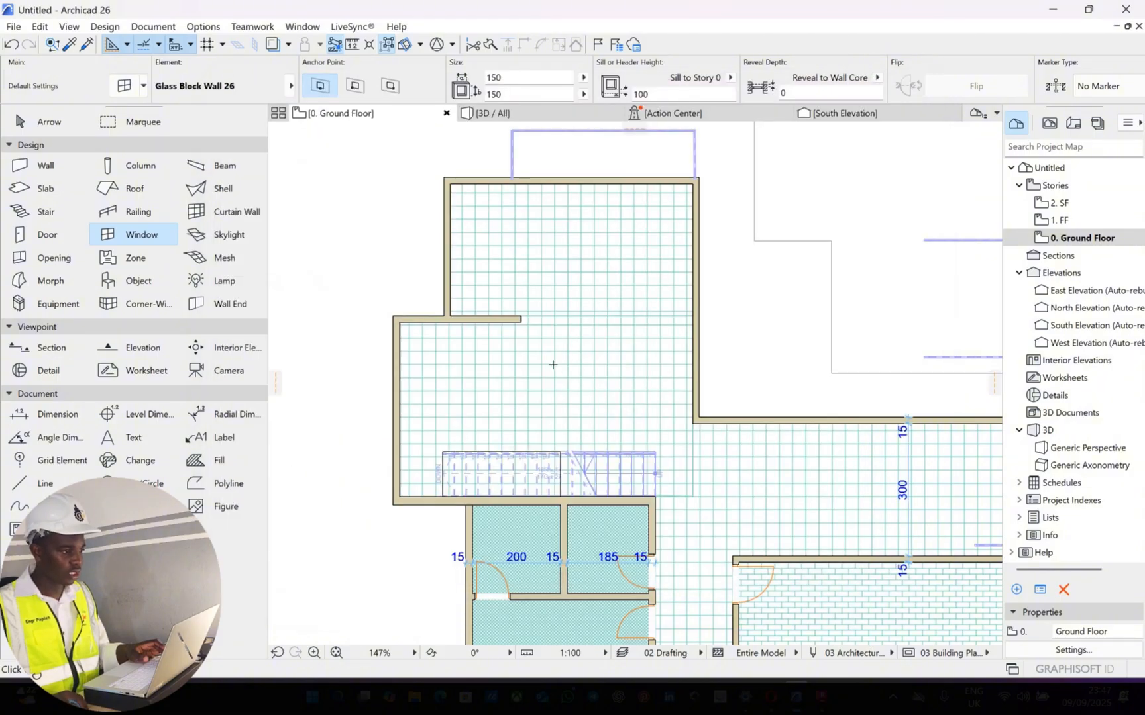
# Place a glass block window 120 wide and 150 high with a sill height of 70 in the outer wall left of the stair
pyautogui.scroll(-2, 505, 151)
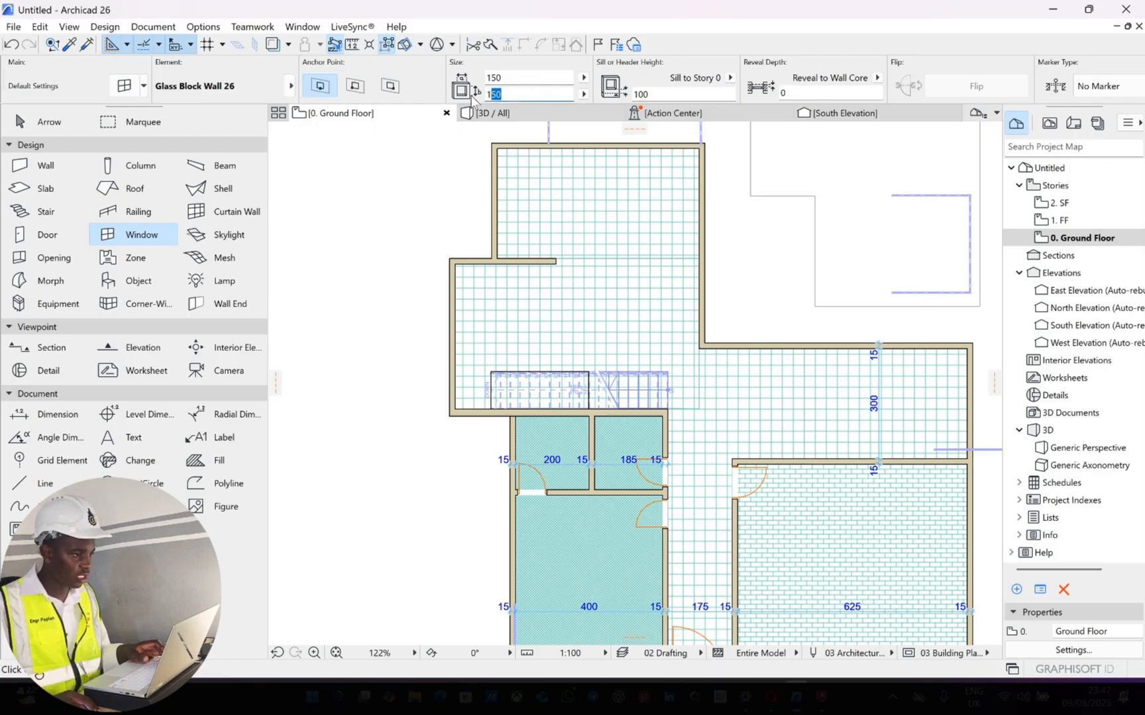
pyautogui.write('2')
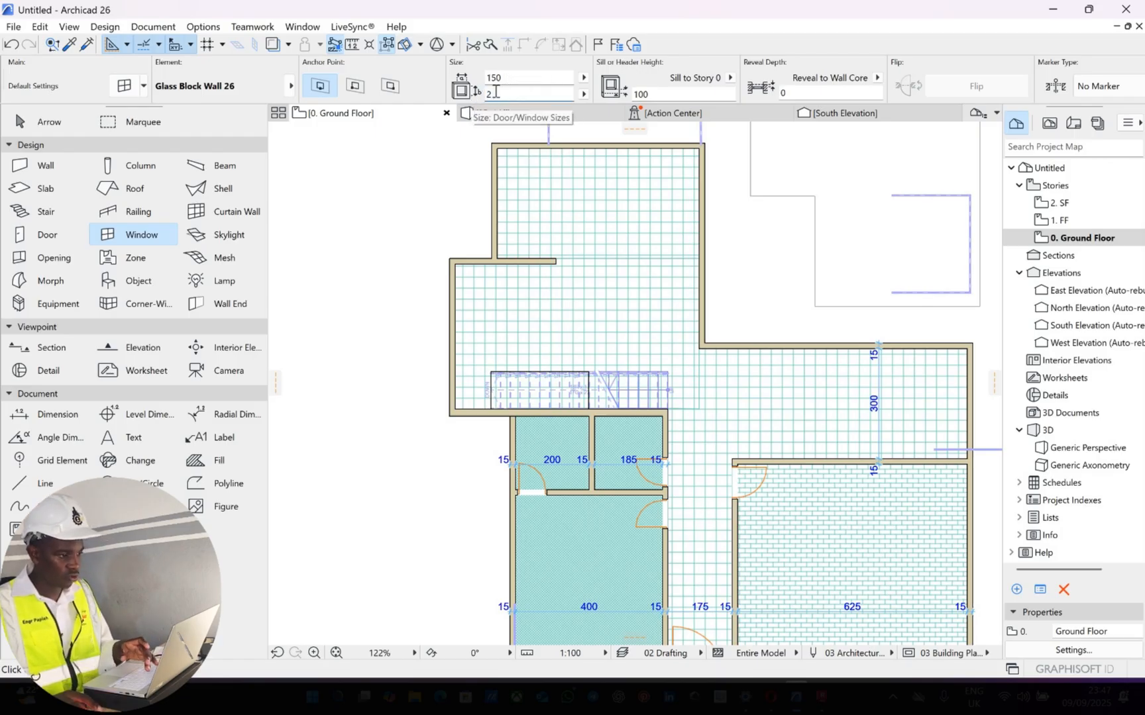
pyautogui.moveTo(519, 96); pyautogui.dragTo(462, 105)
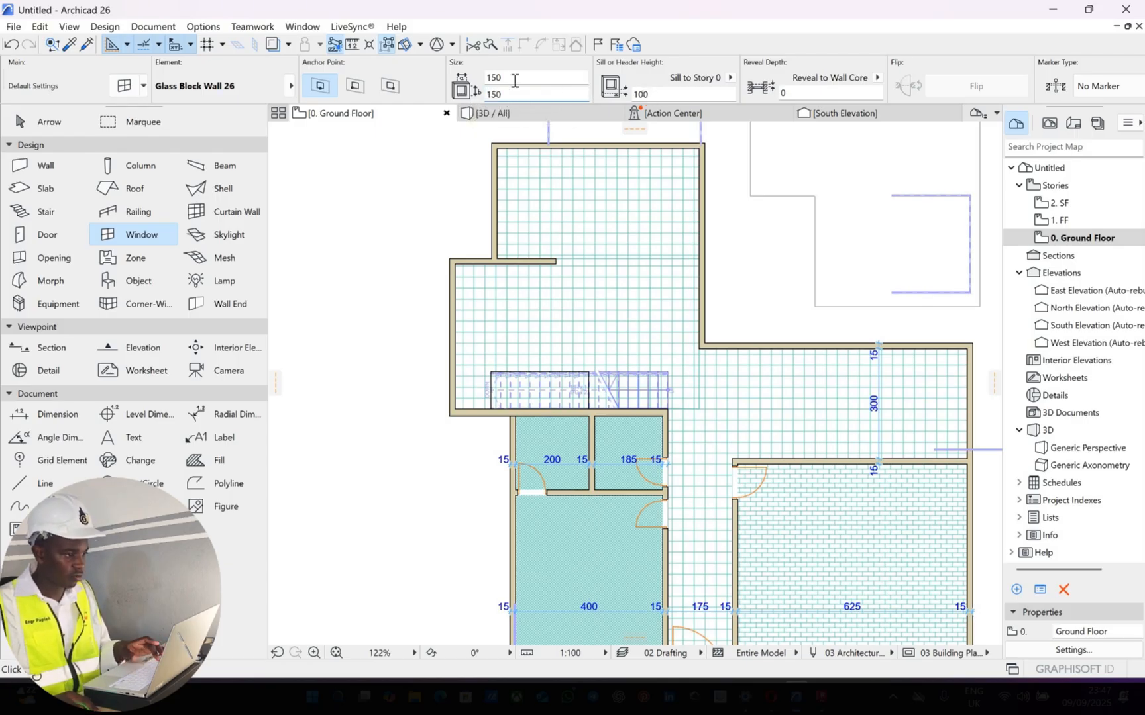
pyautogui.moveTo(508, 79); pyautogui.dragTo(480, 88)
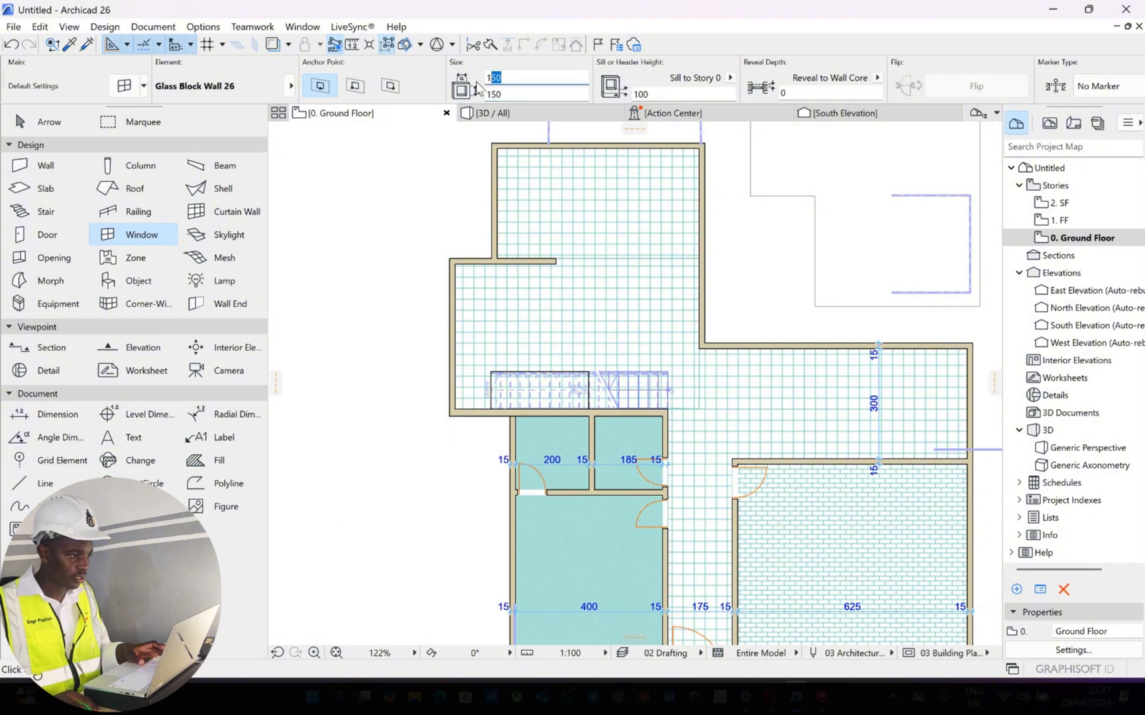
pyautogui.write('12')
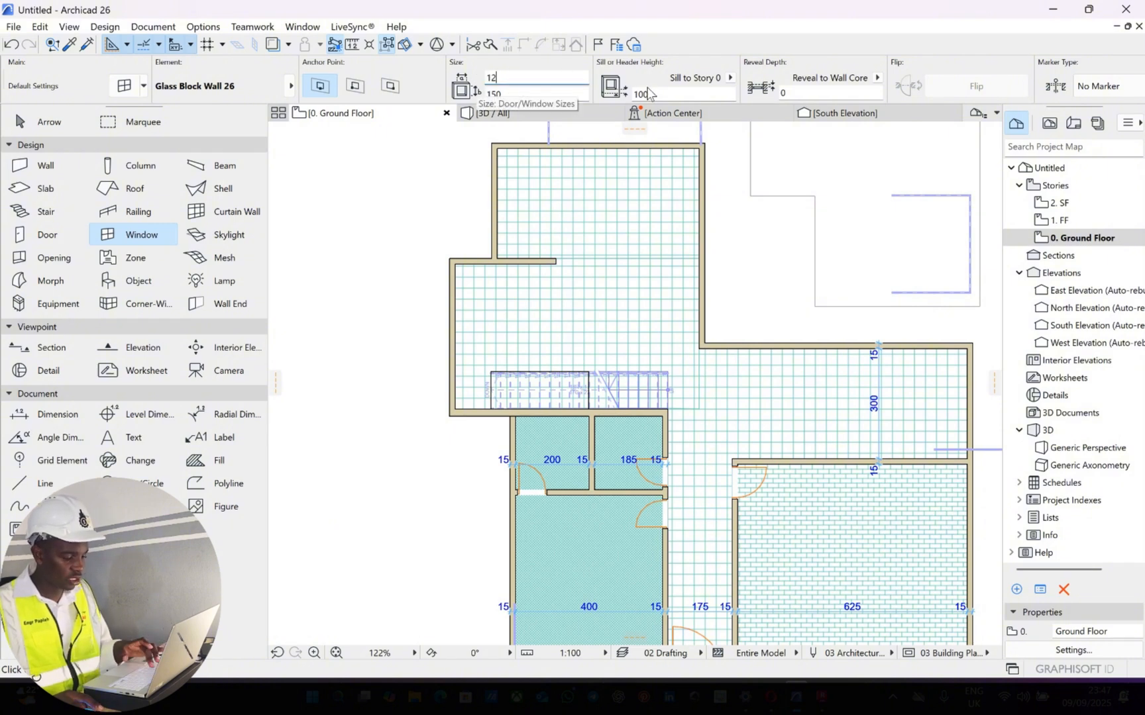
pyautogui.write('0')
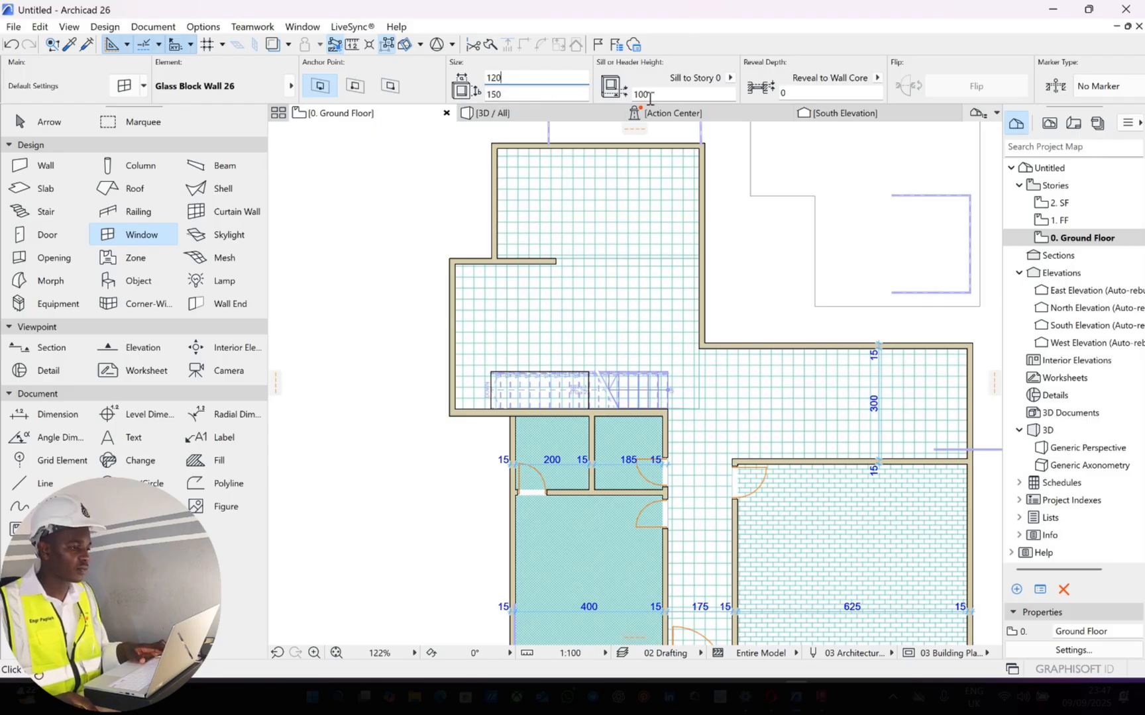
pyautogui.click(605, 96)
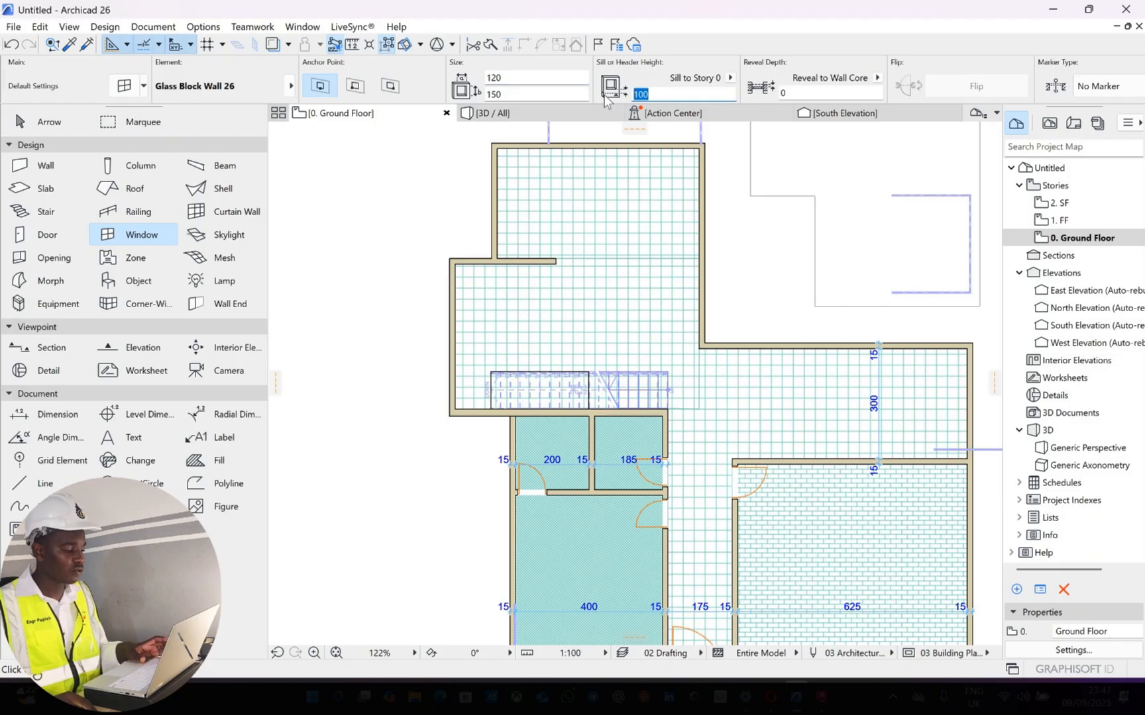
pyautogui.write('70')
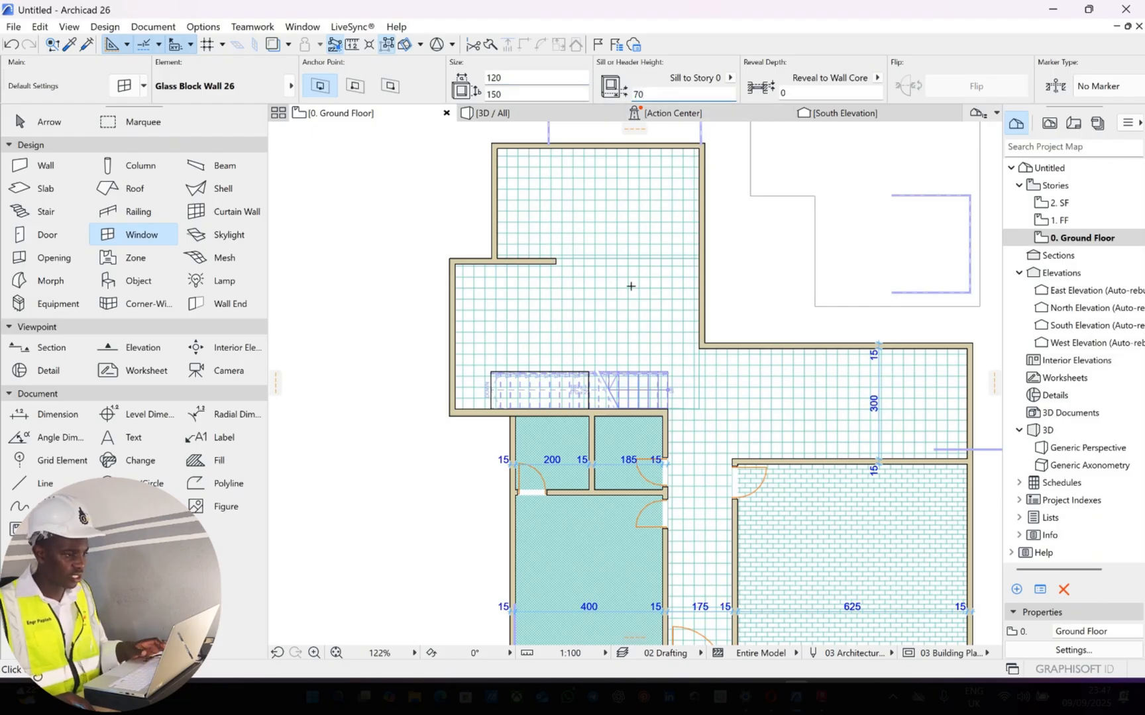
pyautogui.click(451, 328)
pyautogui.click(493, 141)
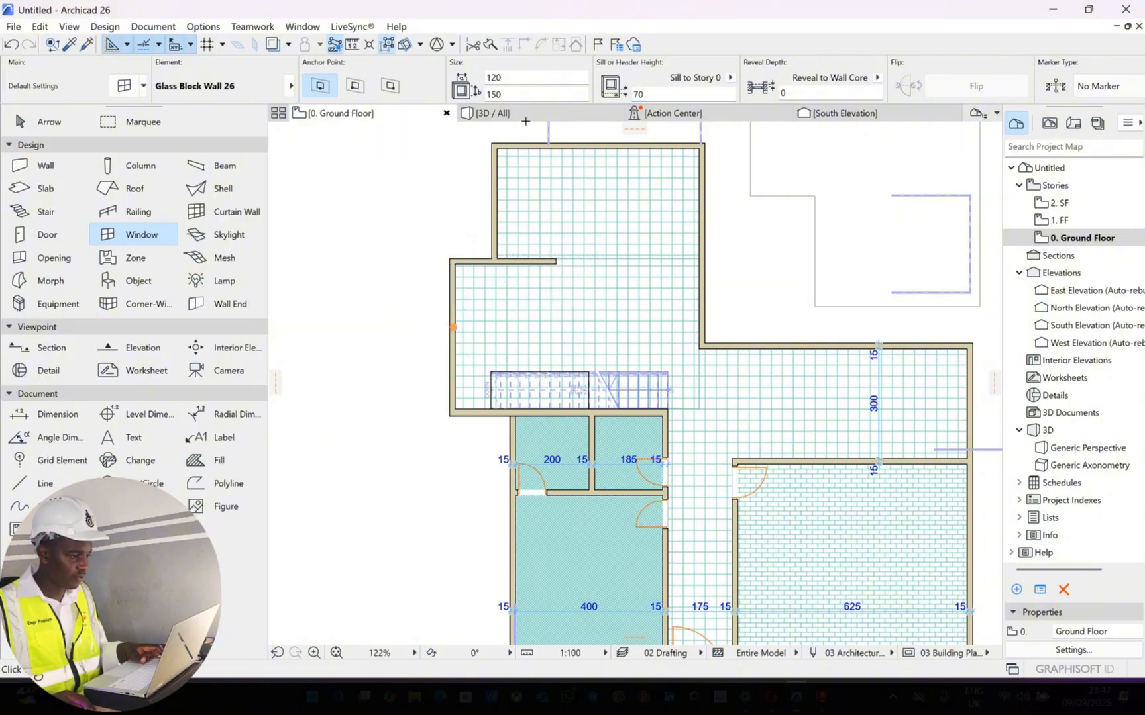
# Examine the placed window from outside in the 3D perspective and compare it with its location on the ground floor plan
pyautogui.press('F3')
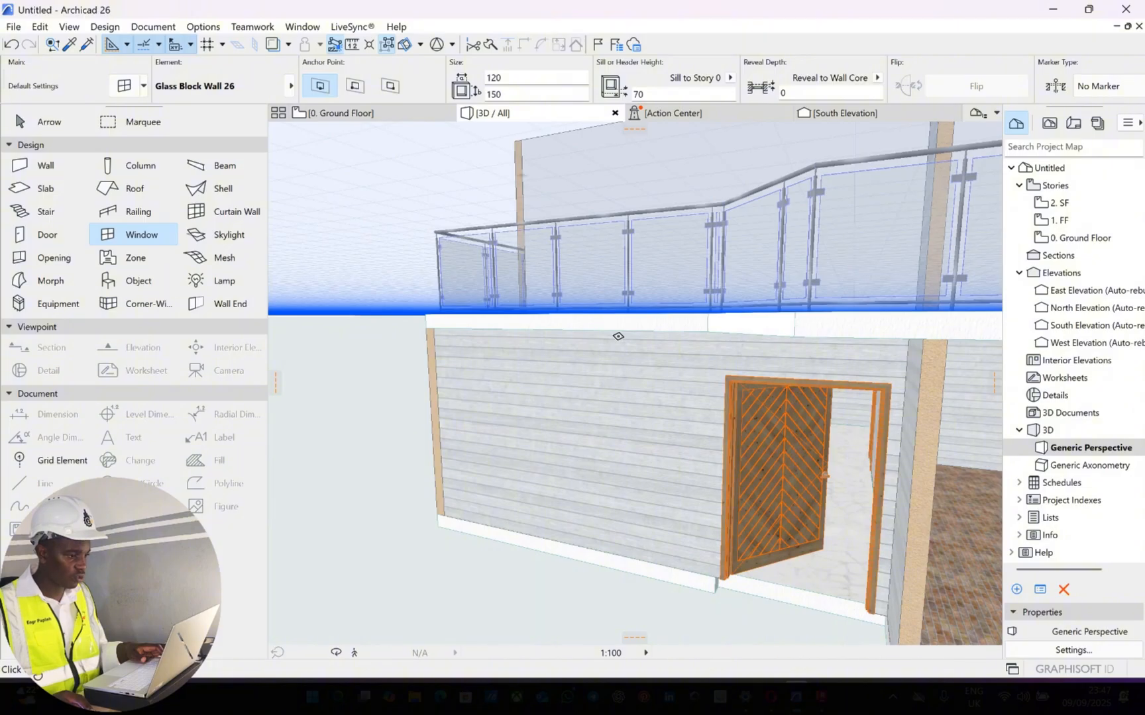
pyautogui.scroll(-4, 616, 336)
pyautogui.click(334, 652)
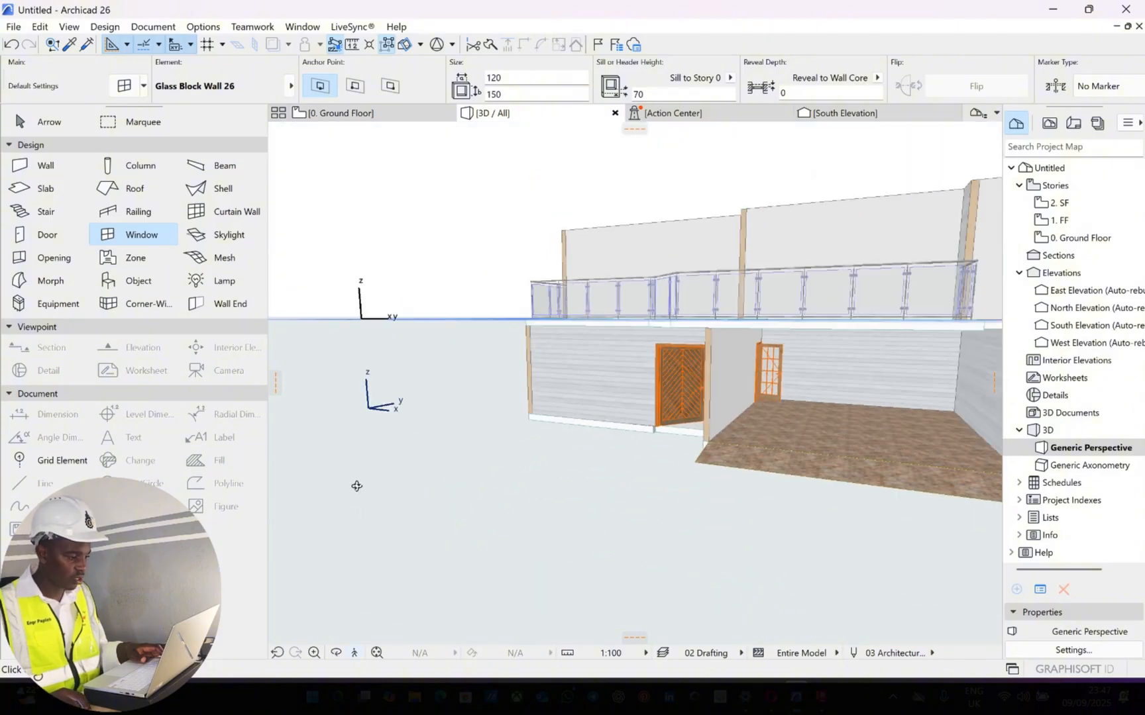
pyautogui.moveTo(470, 402); pyautogui.dragTo(509, 349)
pyautogui.scroll(4, 574, 379)
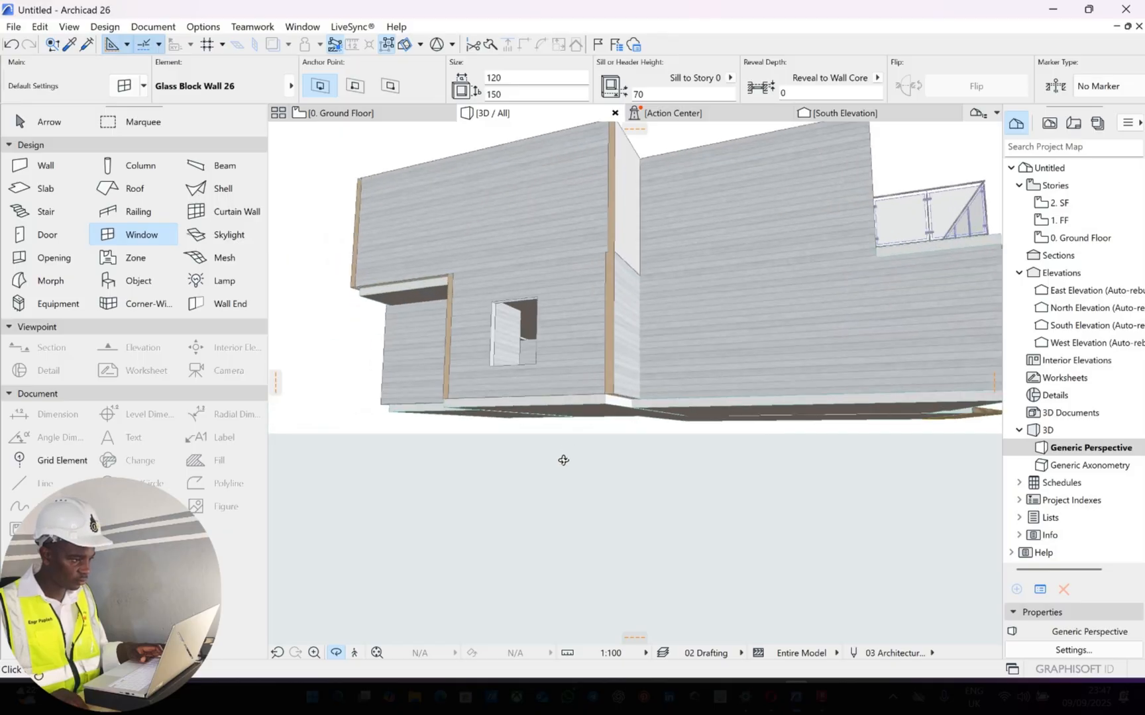
pyautogui.moveTo(562, 459); pyautogui.dragTo(491, 163)
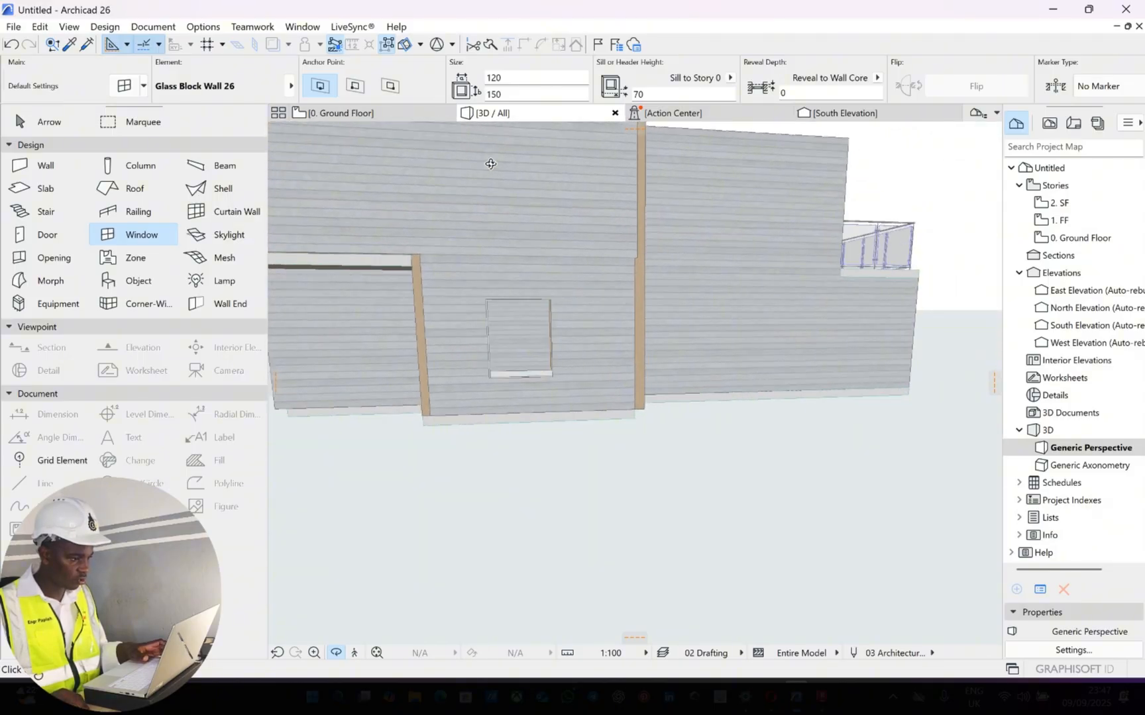
pyautogui.click(419, 116)
pyautogui.press('Escape')
pyautogui.scroll(4, 466, 329)
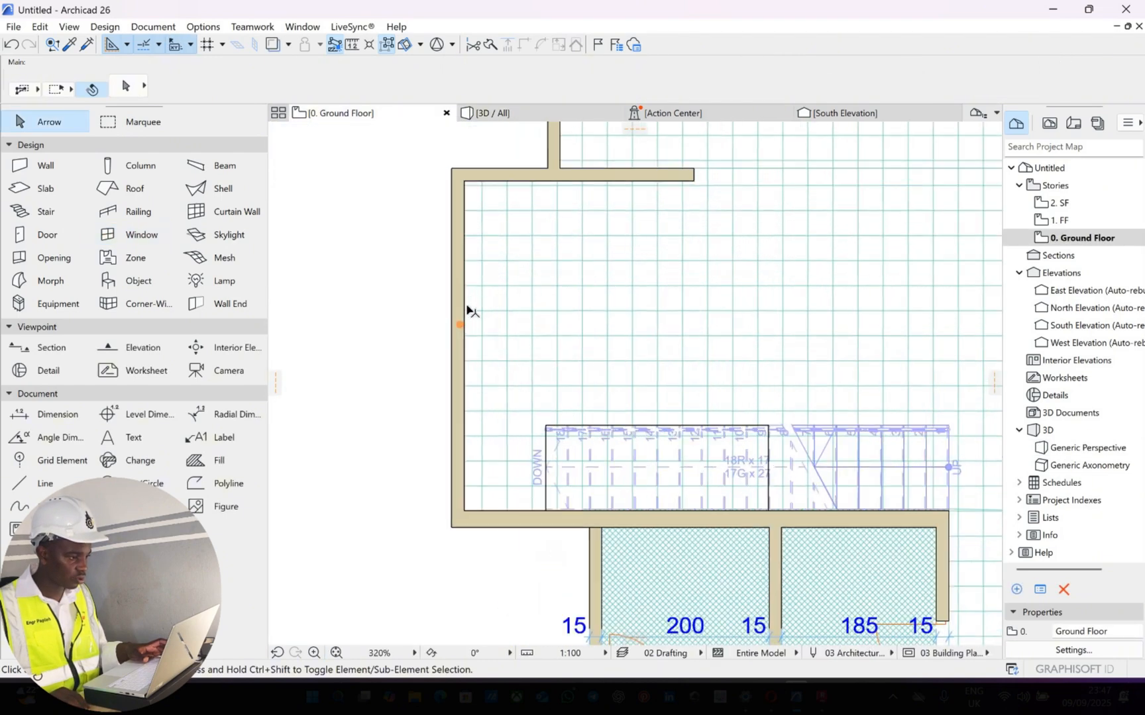
pyautogui.scroll(1, 467, 310)
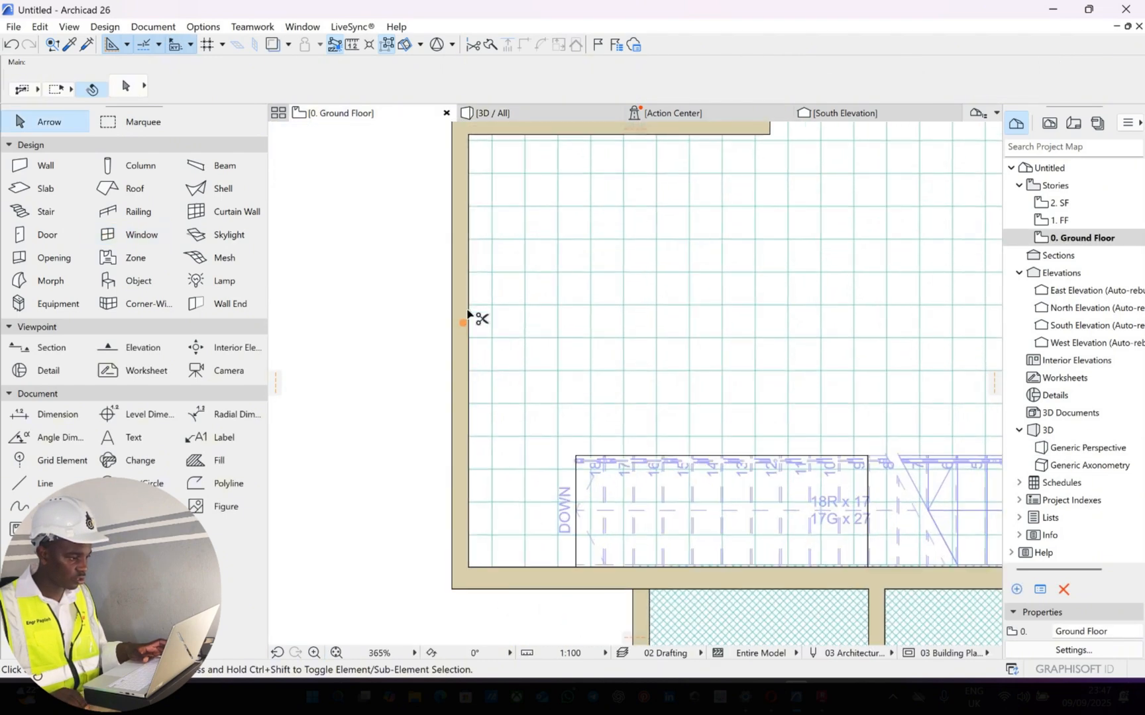
pyautogui.click(519, 110)
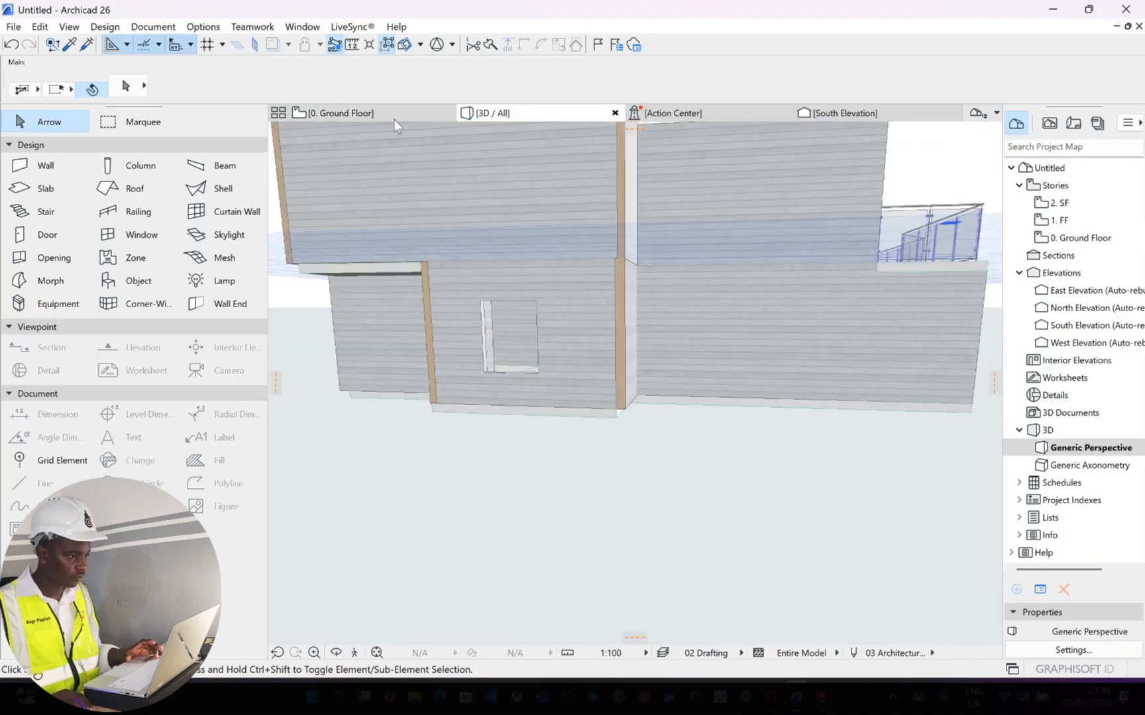
# Return to the ground floor plan and undo the placement of the glass block window
pyautogui.press('F2')
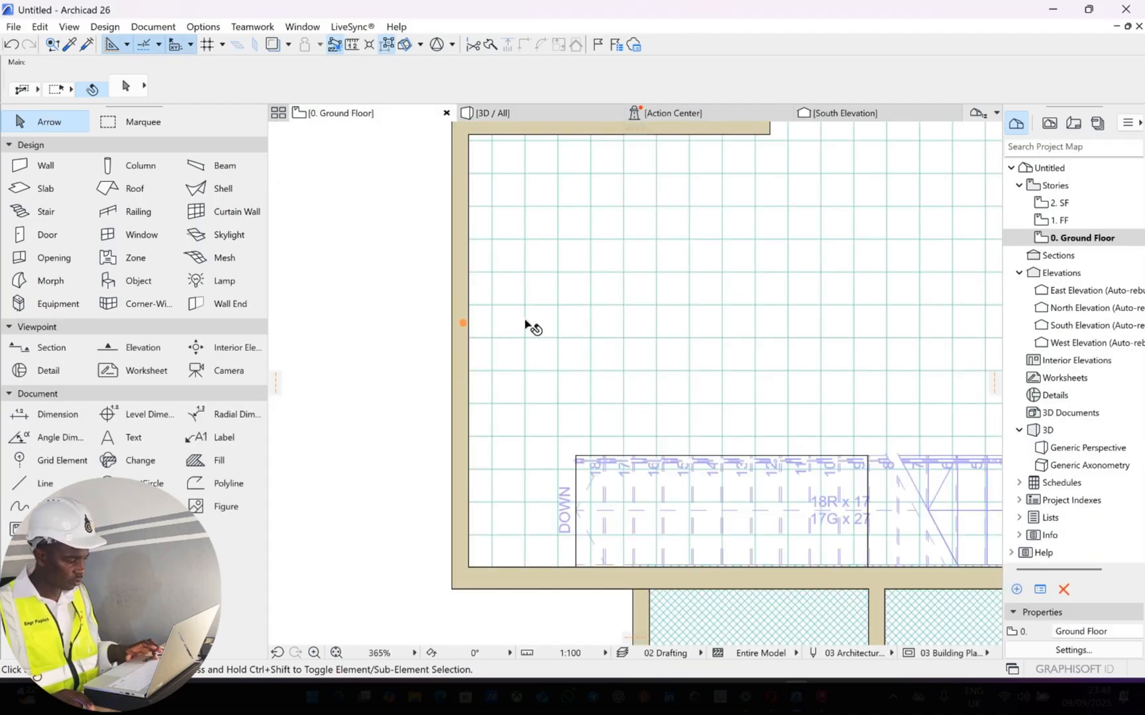
pyautogui.hotkey('ctrl', 'z')
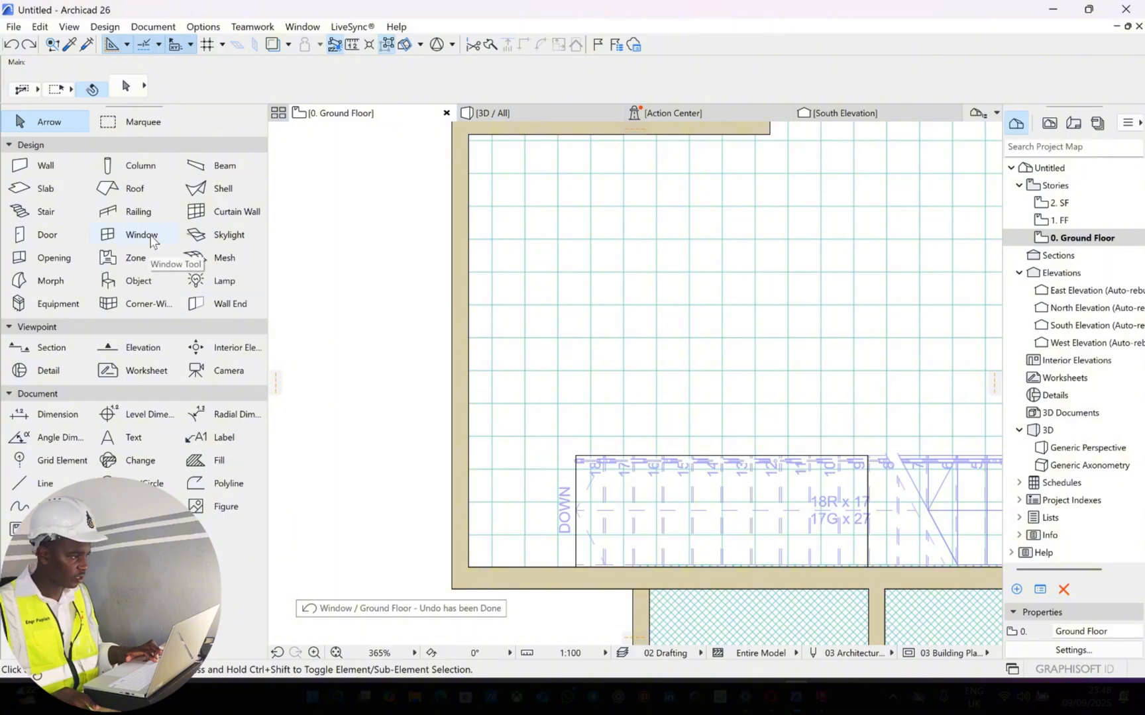
# Examine the glass block wall's default preview, custom settings, floor plan and section display, and dimension marker settings
pyautogui.click(154, 240)
pyautogui.hotkey('ctrl', 't')
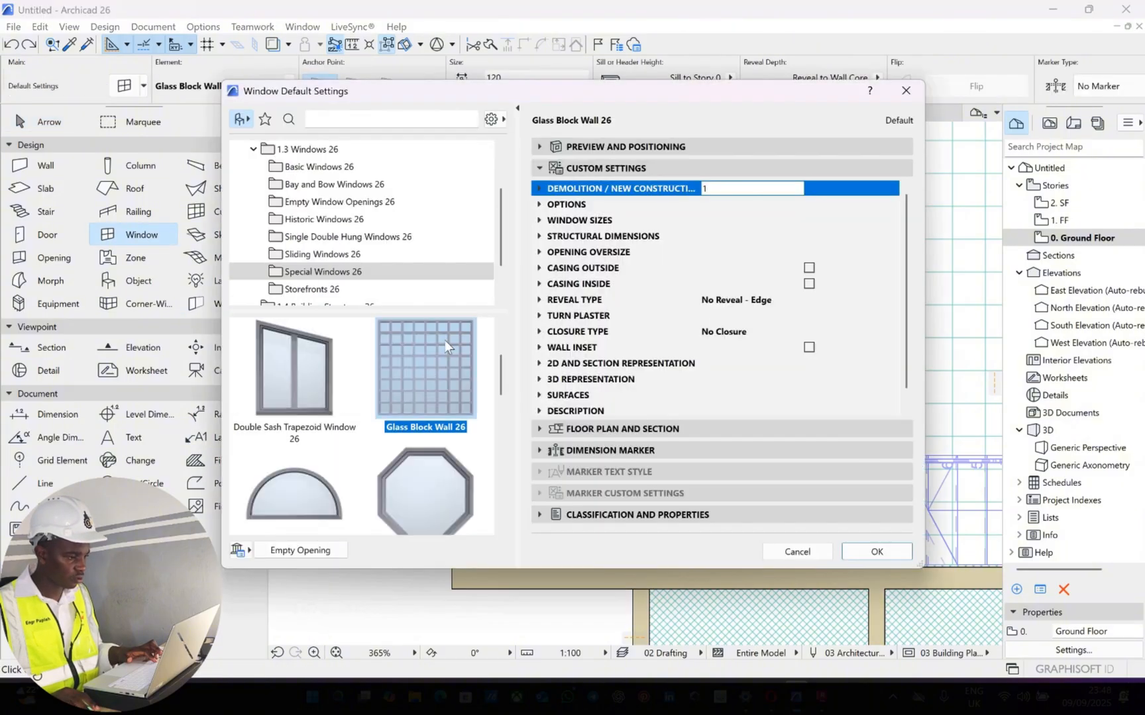
pyautogui.click(577, 147)
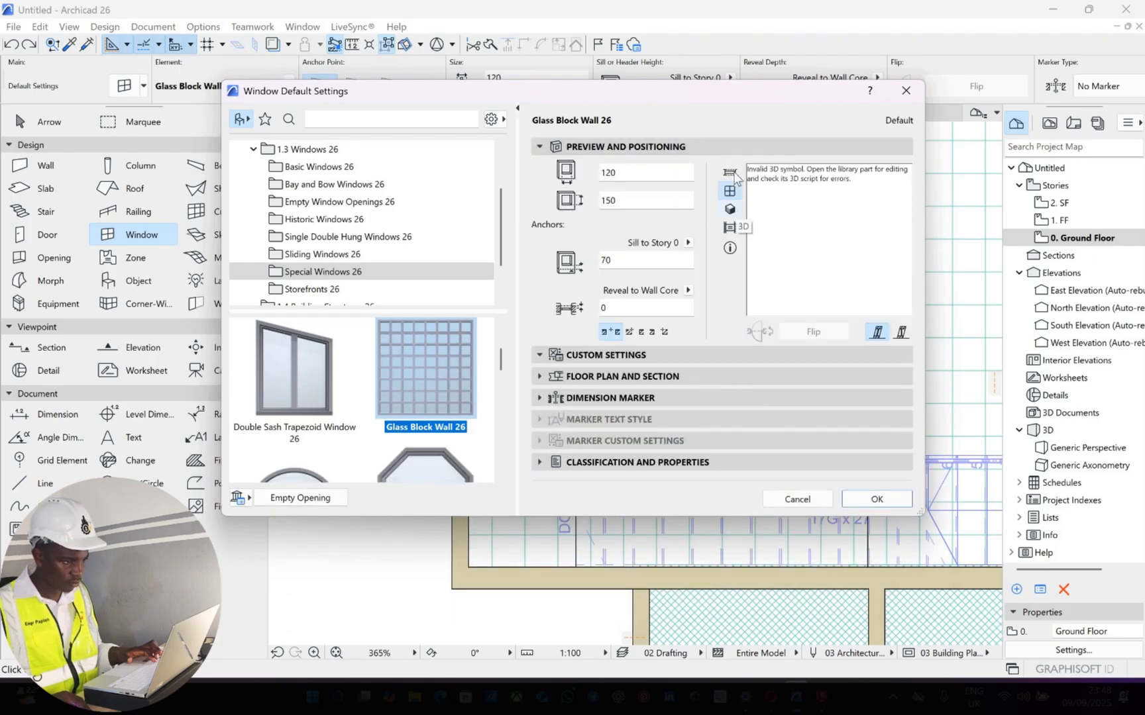
pyautogui.click(729, 191)
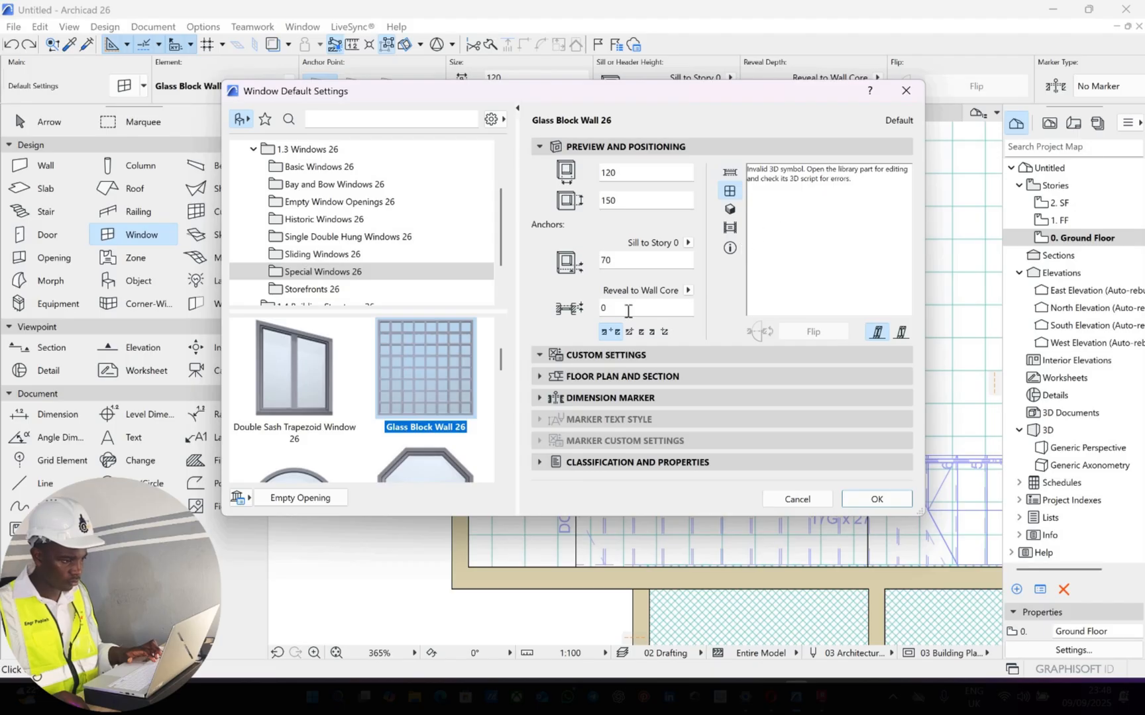
pyautogui.click(619, 356)
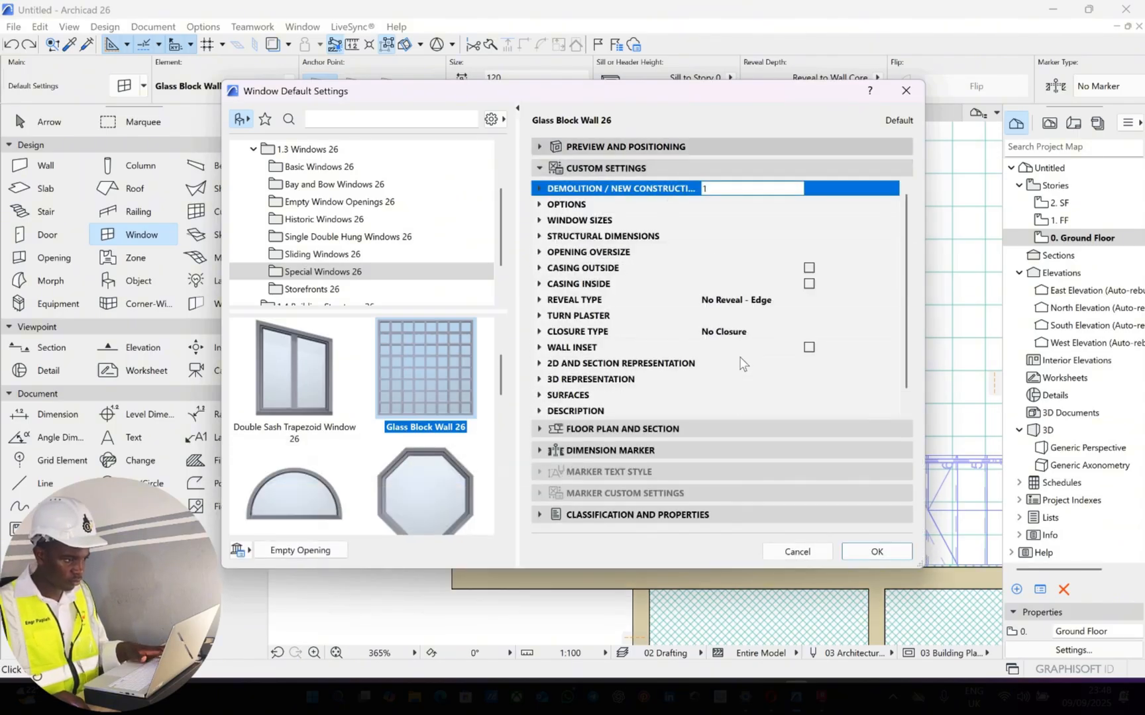
pyautogui.click(626, 147)
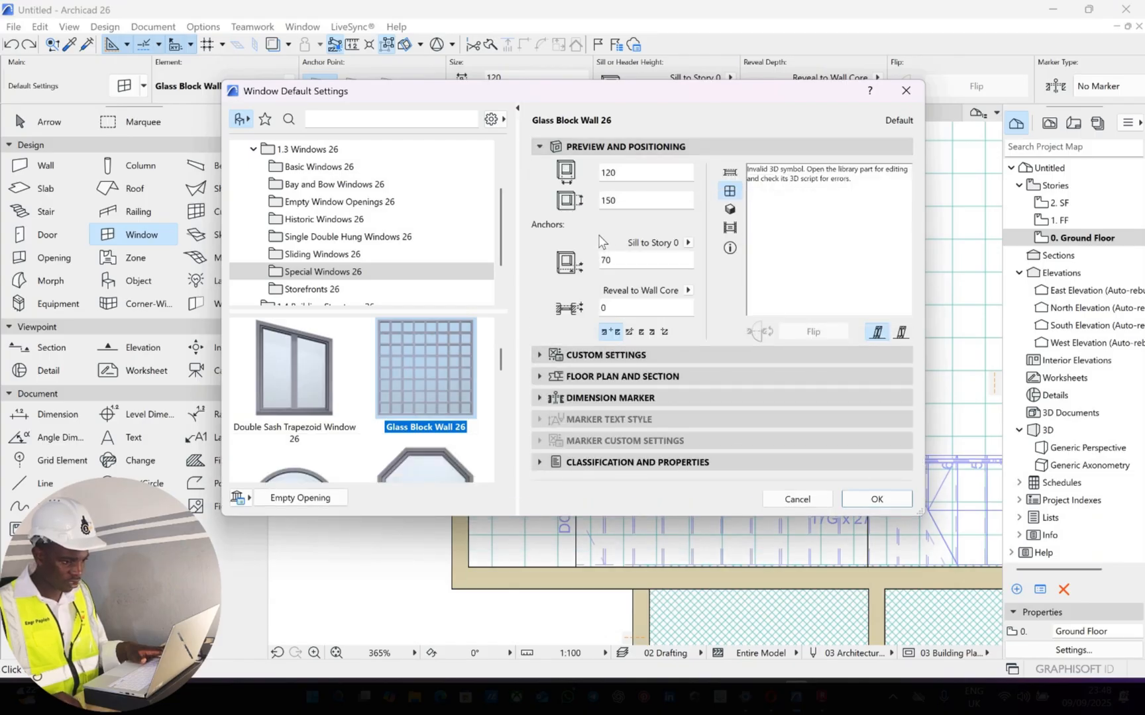
pyautogui.click(606, 355)
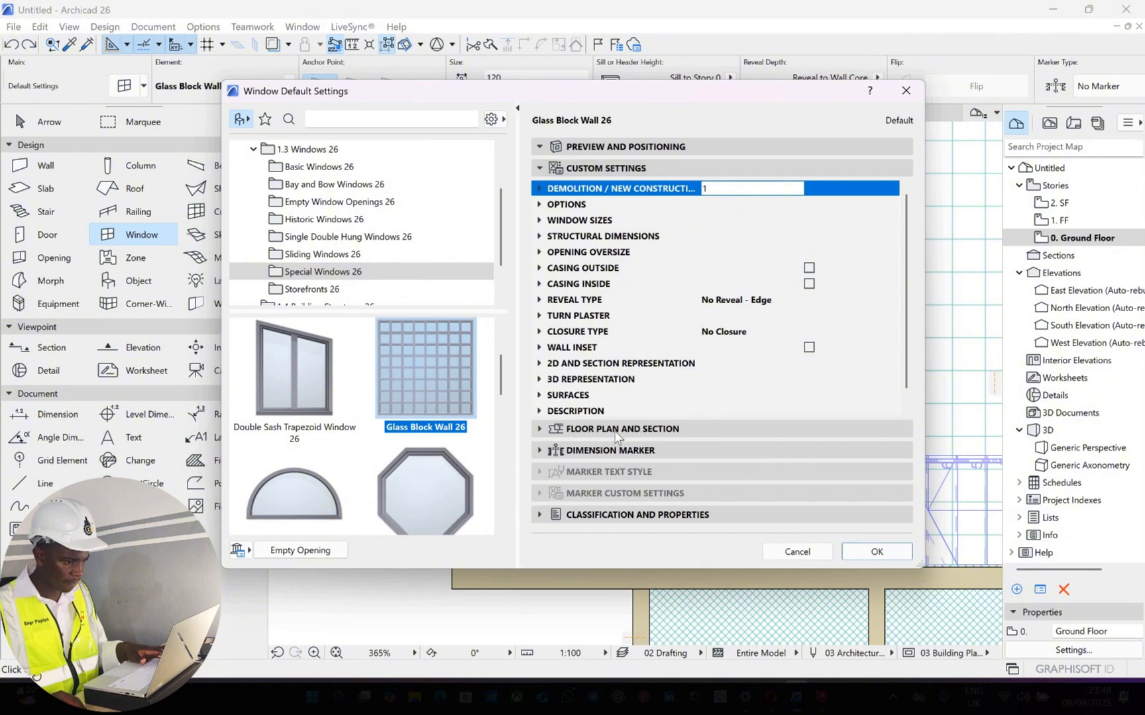
pyautogui.click(609, 429)
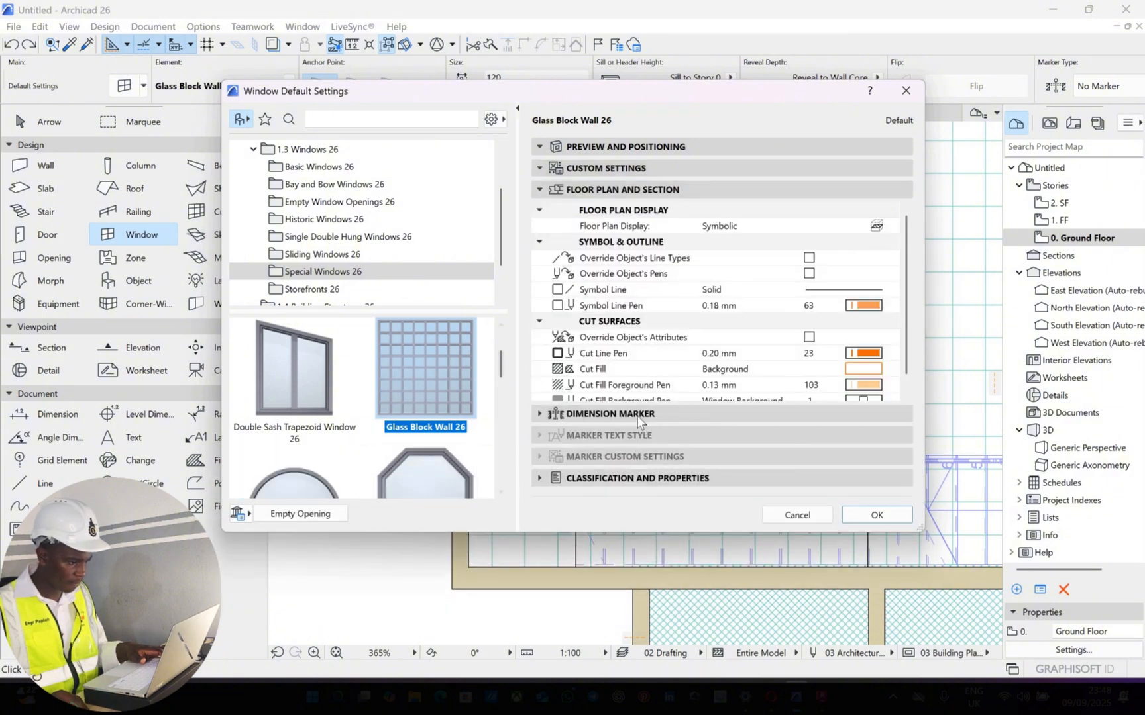
pyautogui.click(636, 415)
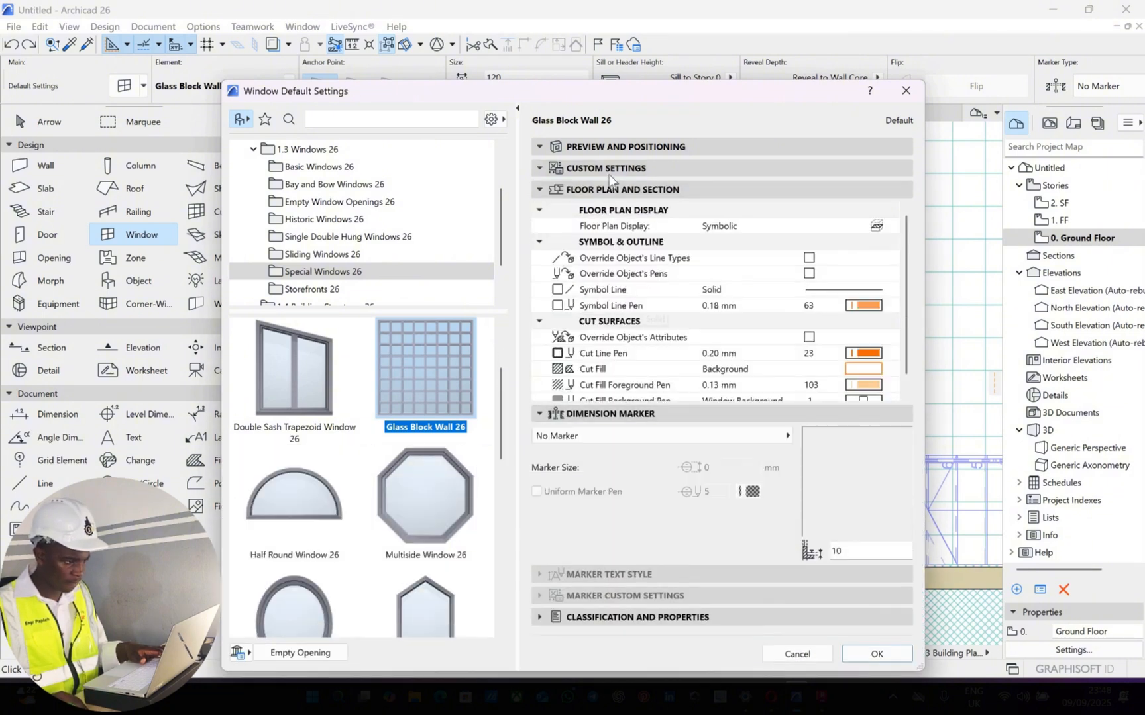
# Try setting the glass block wall's Demolition / New Construction parameter to 0, check the preview, and dismiss the window defaults
pyautogui.click(608, 173)
pyautogui.click(718, 188)
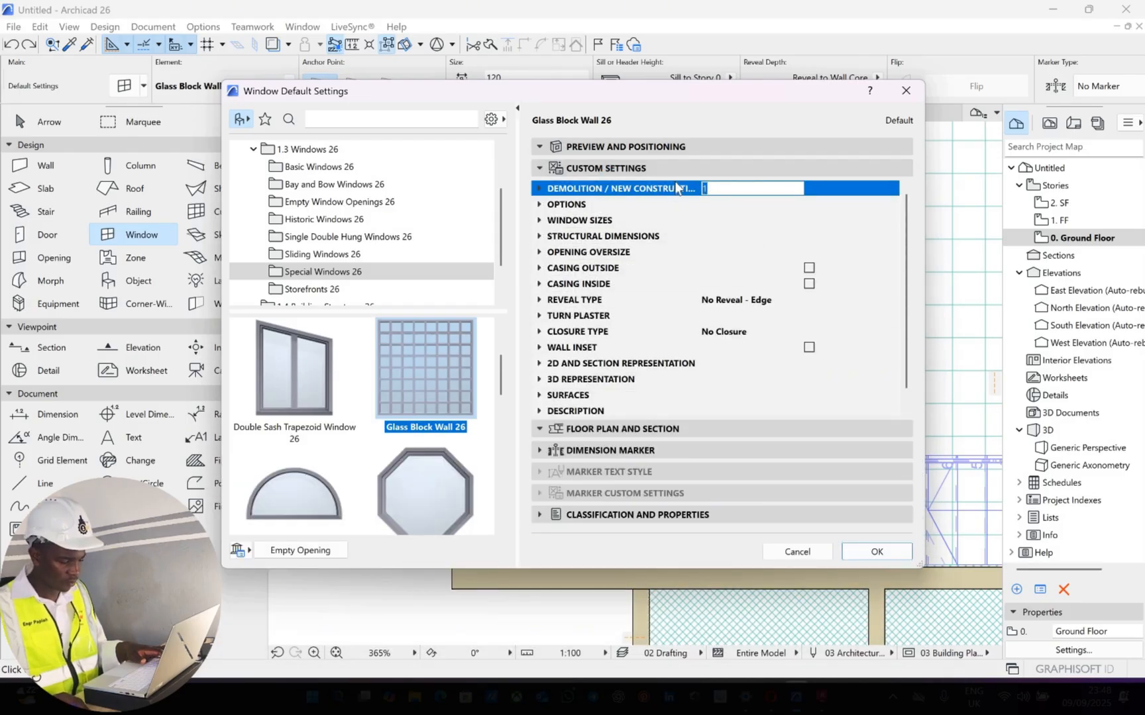
pyautogui.write('0')
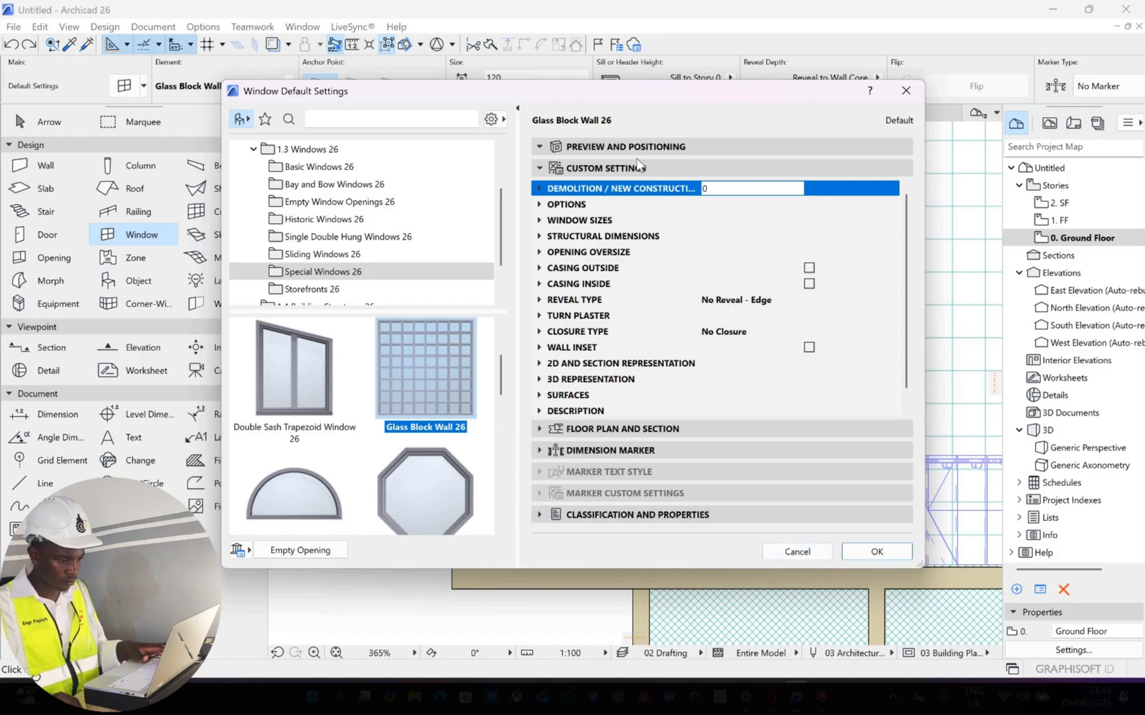
pyautogui.click(638, 146)
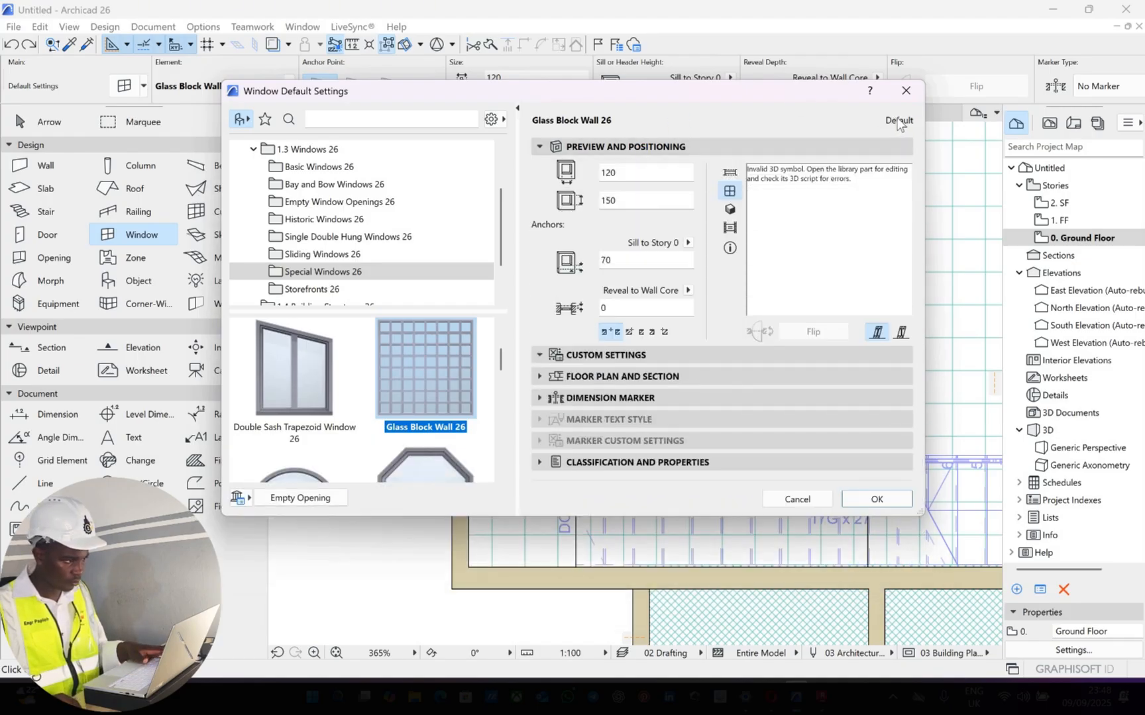
pyautogui.click(731, 173)
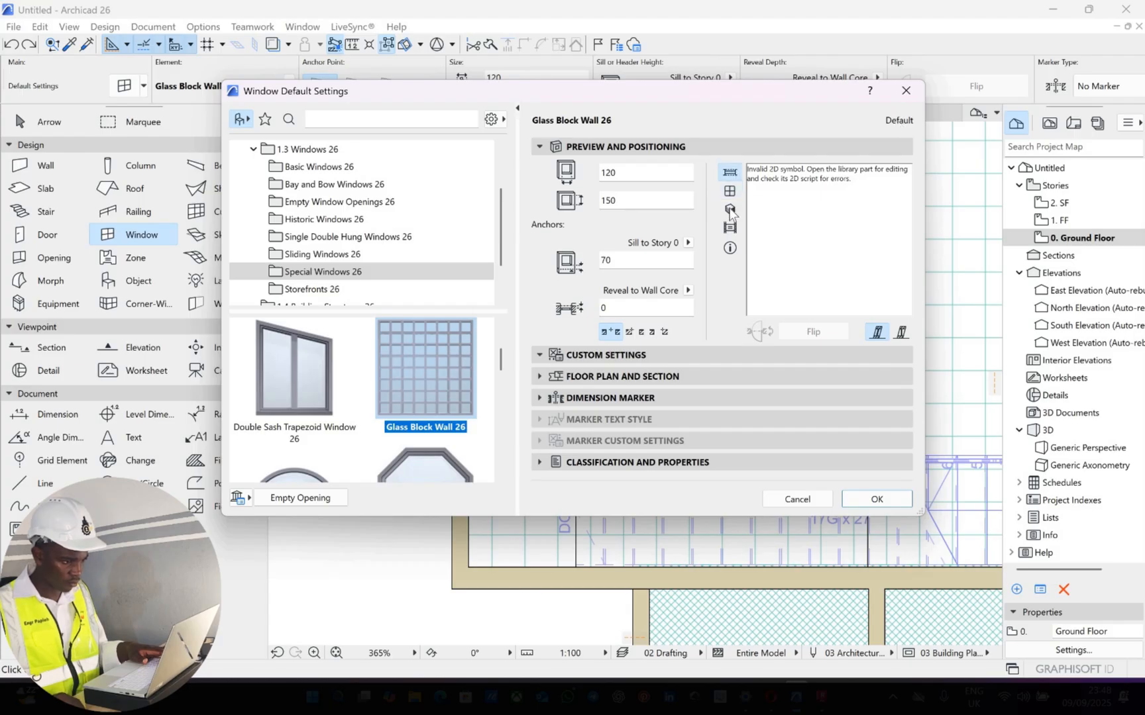
pyautogui.click(905, 91)
# Apply a different work environment profile to the Archicad interface
pyautogui.click(202, 28)
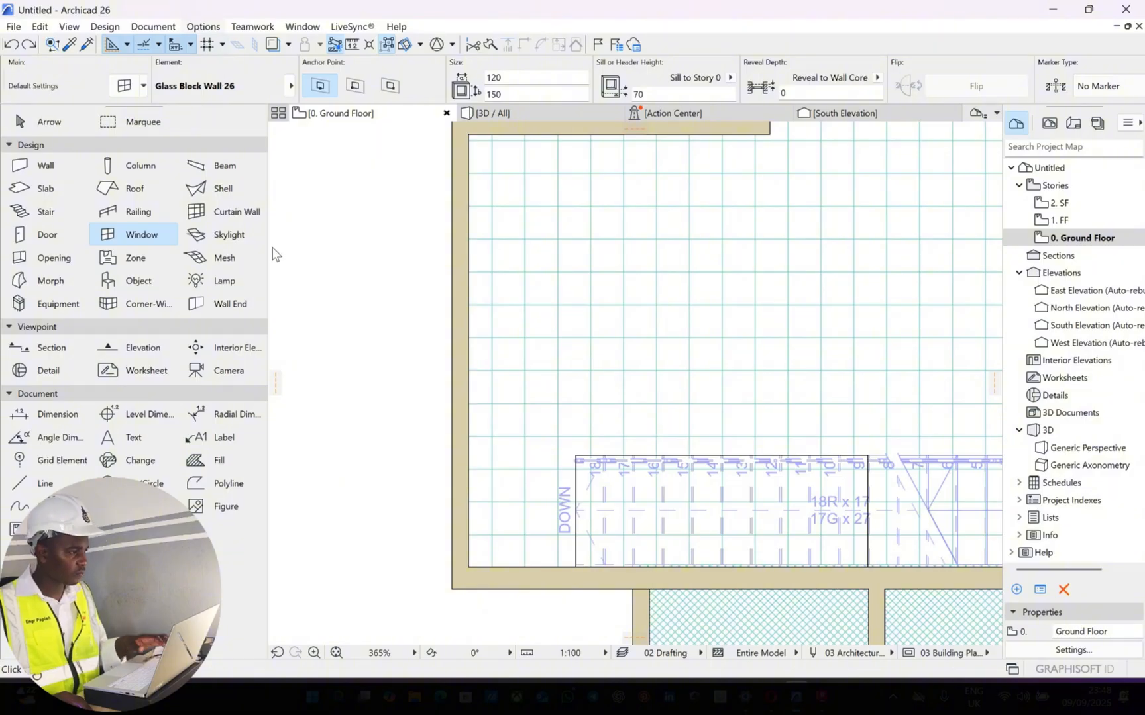
pyautogui.moveTo(272, 280)
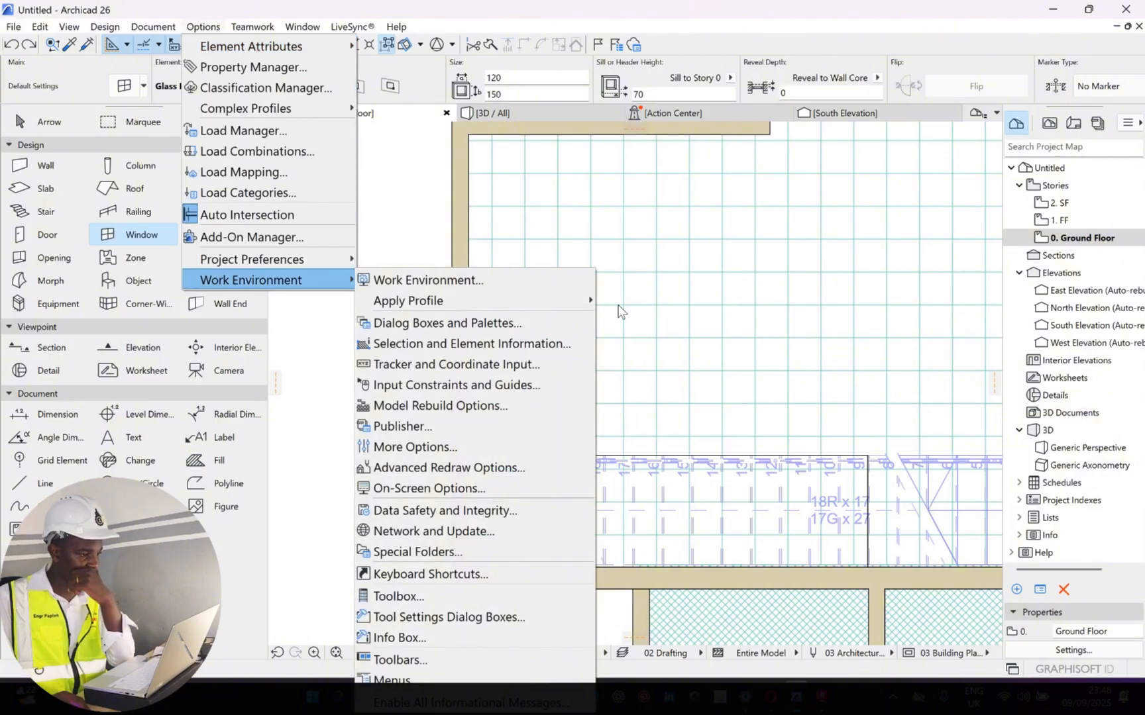
pyautogui.moveTo(431, 301)
pyautogui.click(656, 304)
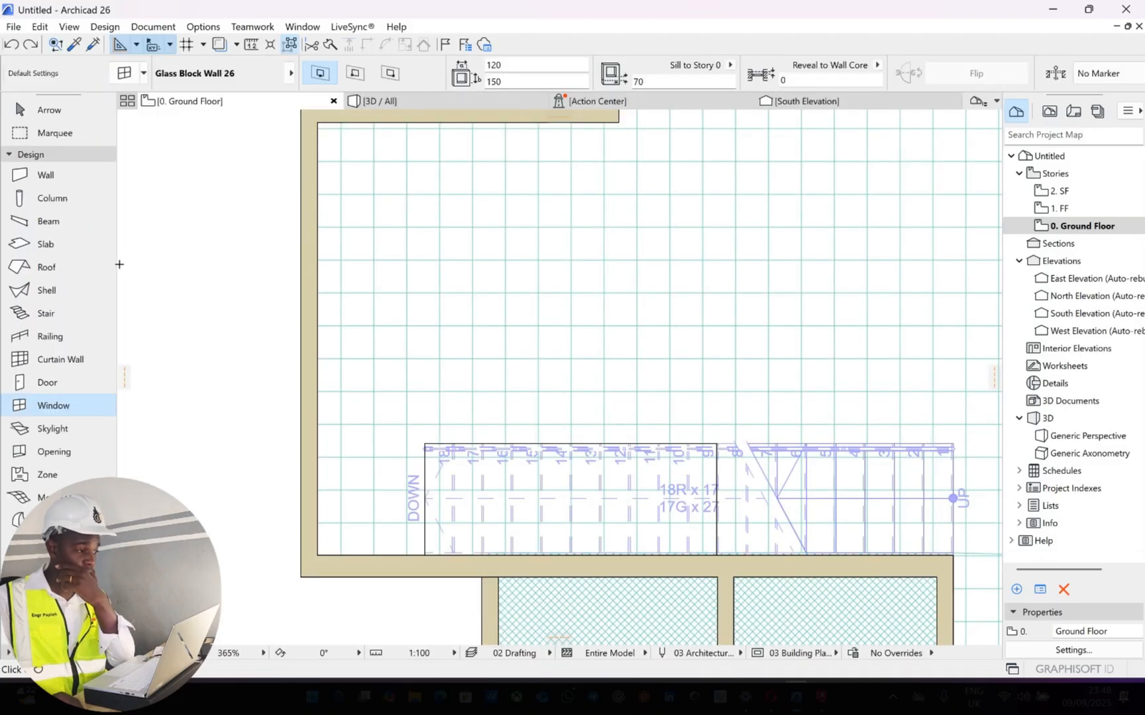
# Leave the mistakenly started Roof tool and widen the toolbox so its tools are arranged in three columns
pyautogui.click(113, 266)
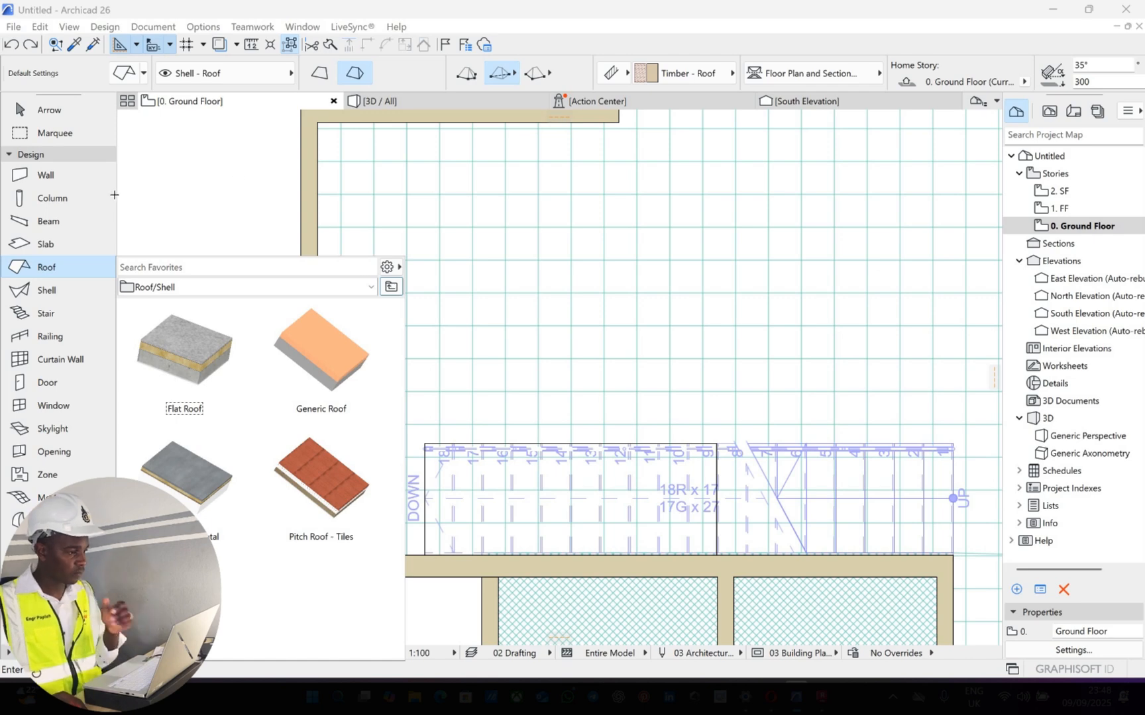
pyautogui.press('Escape')
pyautogui.press('Escape')
pyautogui.moveTo(233, 197); pyautogui.dragTo(224, 209)
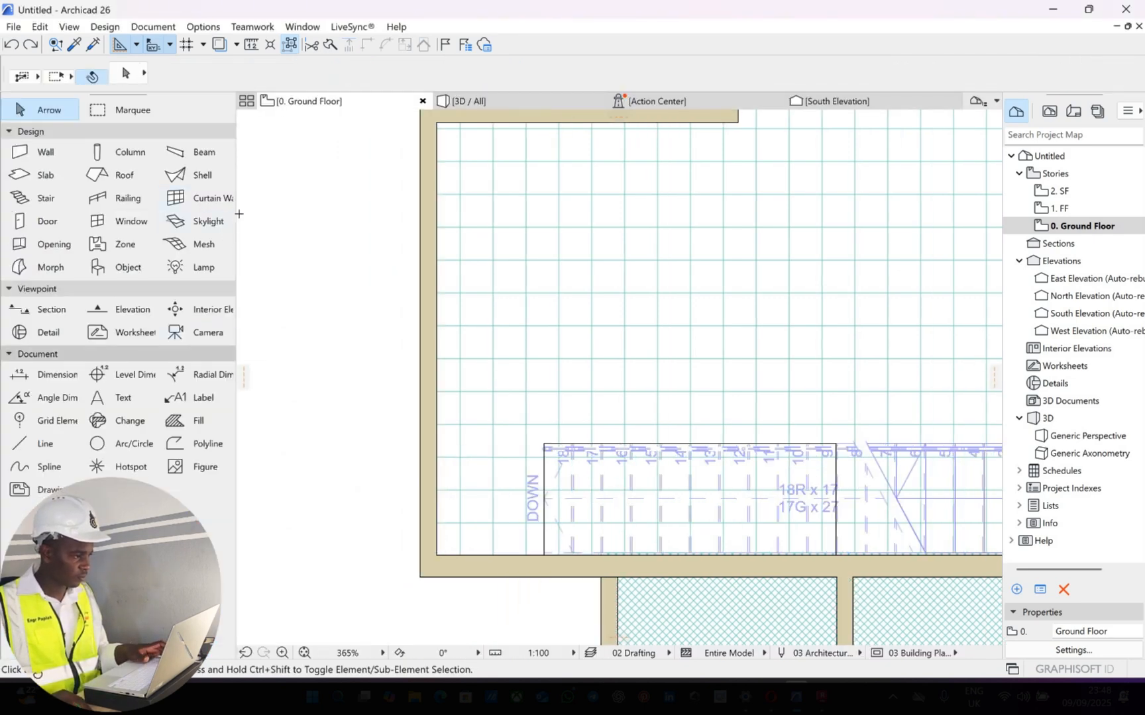
# Reopen the window defaults and examine the glass block wall's elevation preview and custom settings under the new profile
pyautogui.click(134, 226)
pyautogui.doubleClick(136, 229)
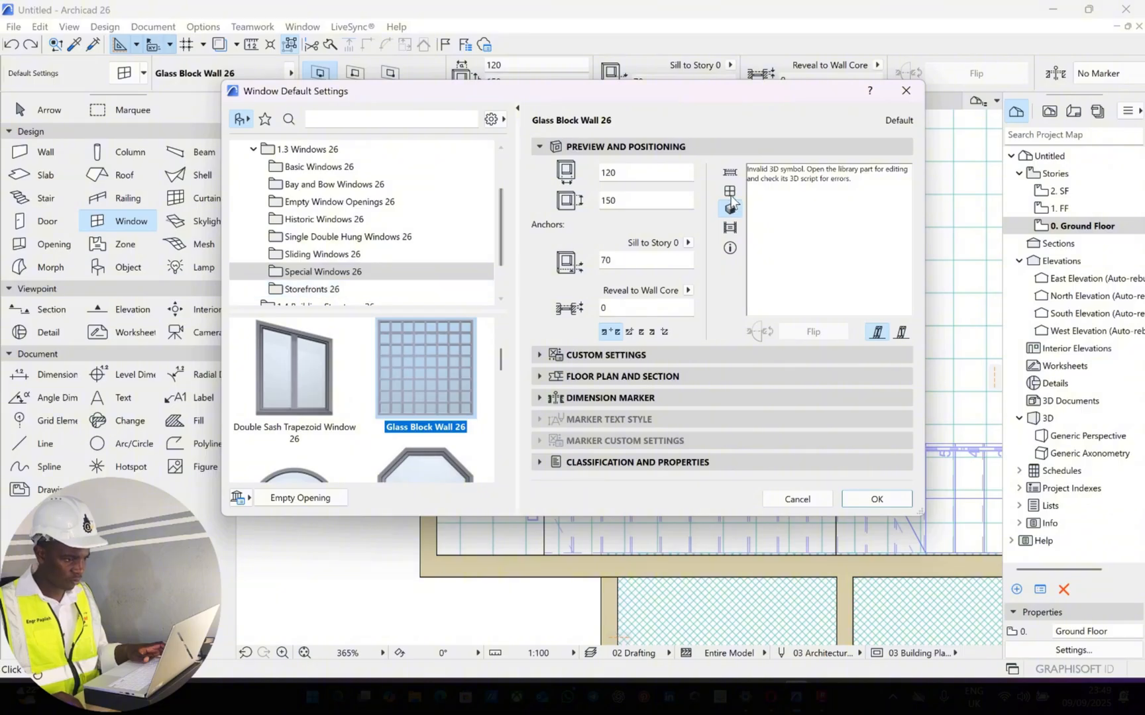
pyautogui.click(730, 195)
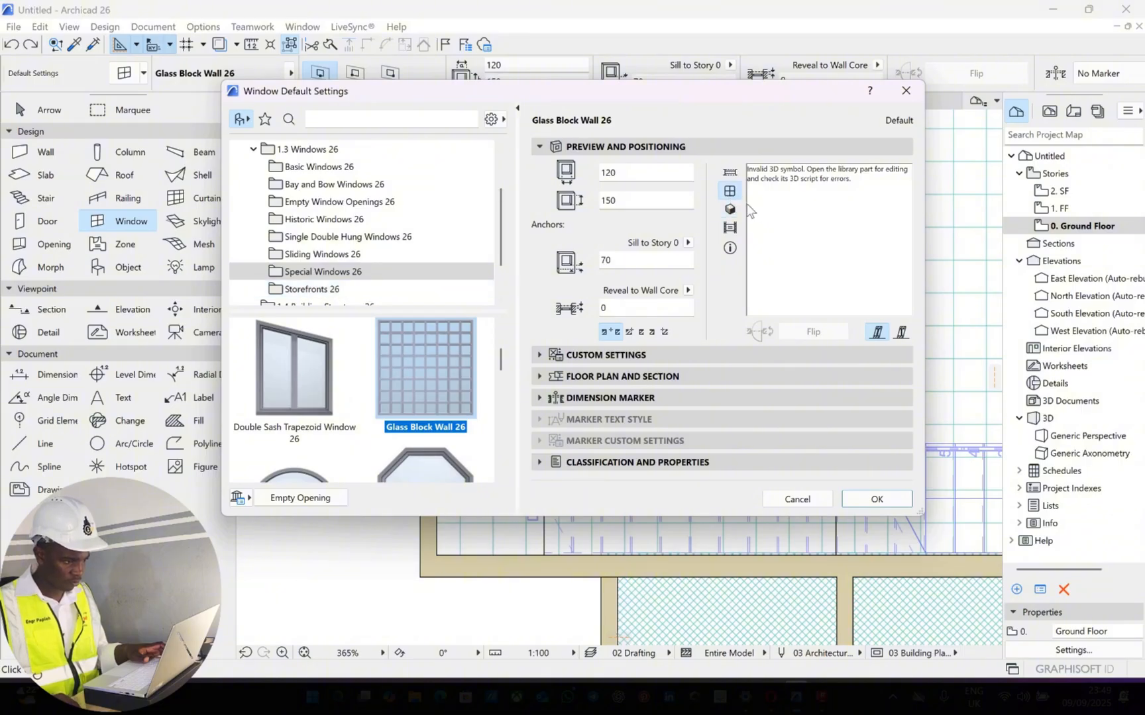
pyautogui.click(657, 356)
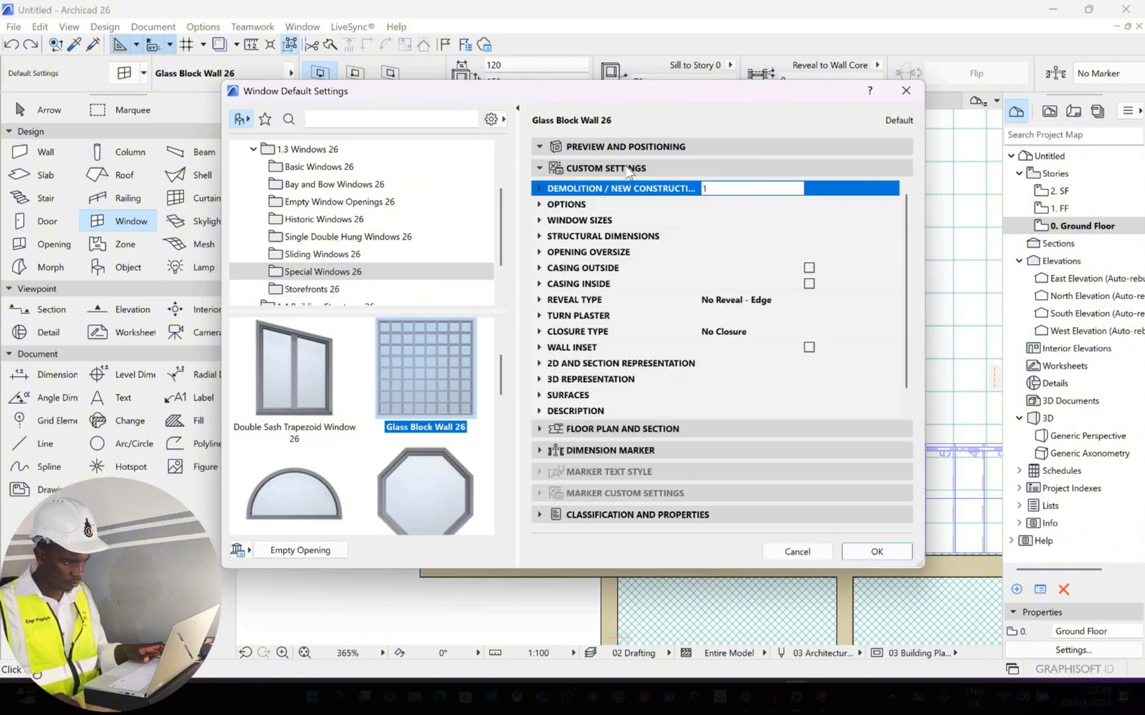
pyautogui.click(626, 166)
pyautogui.click(629, 161)
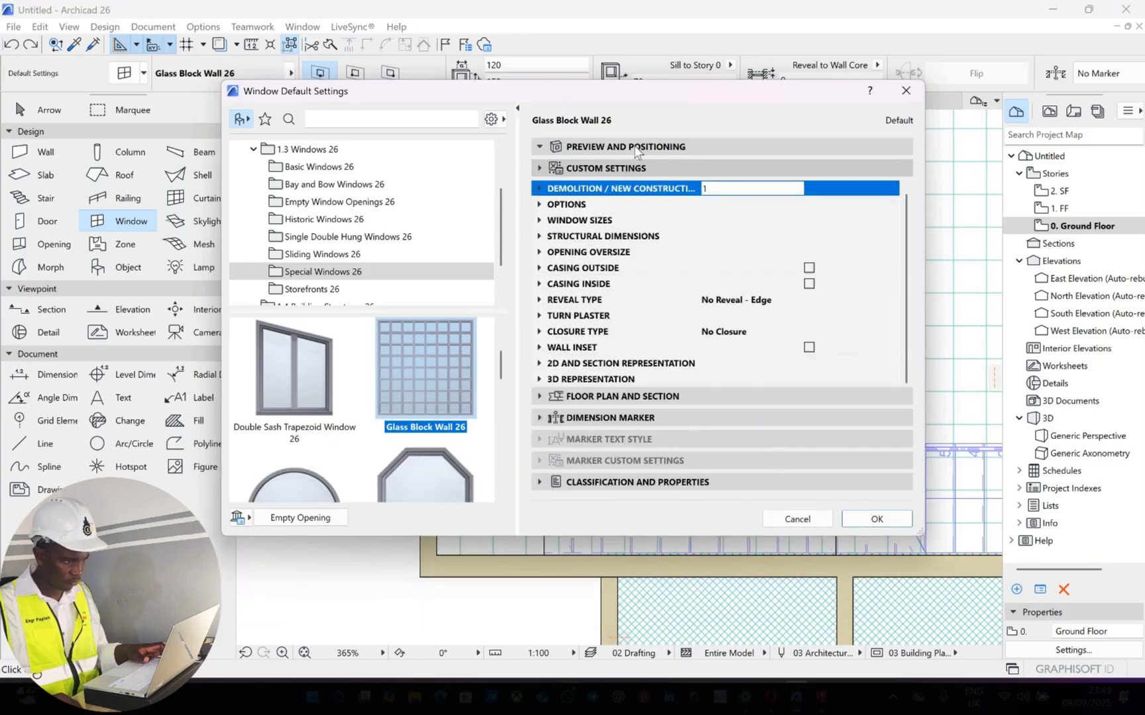
pyautogui.click(630, 149)
pyautogui.click(631, 356)
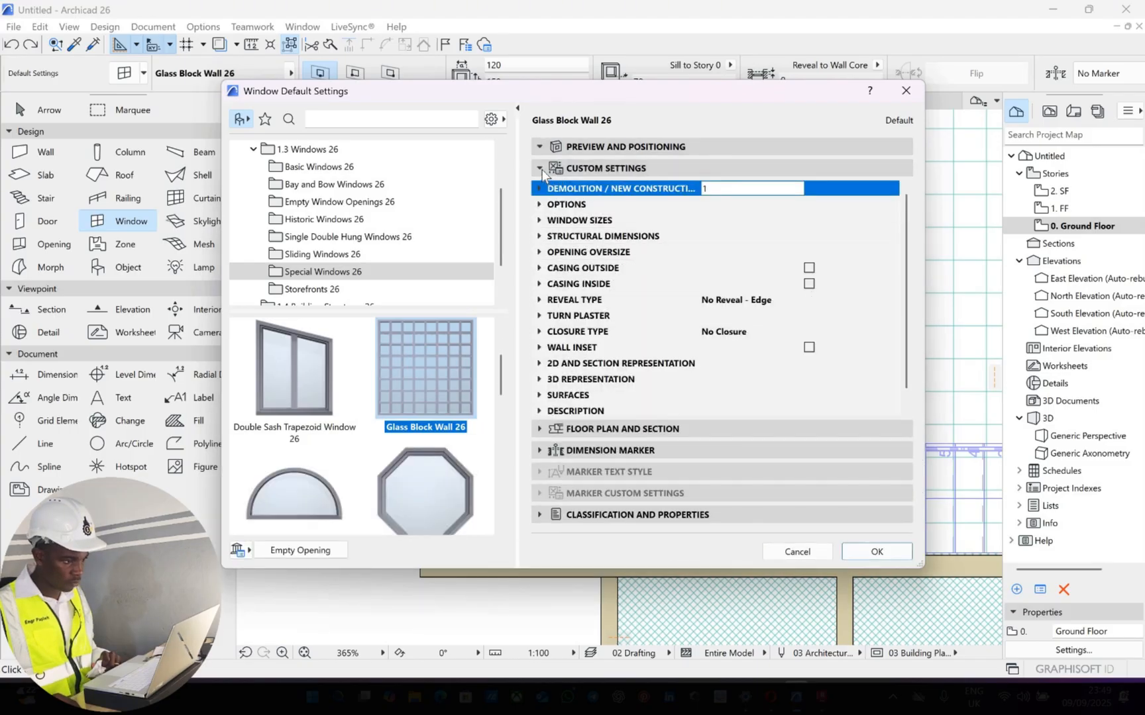
pyautogui.click(543, 169)
pyautogui.click(548, 170)
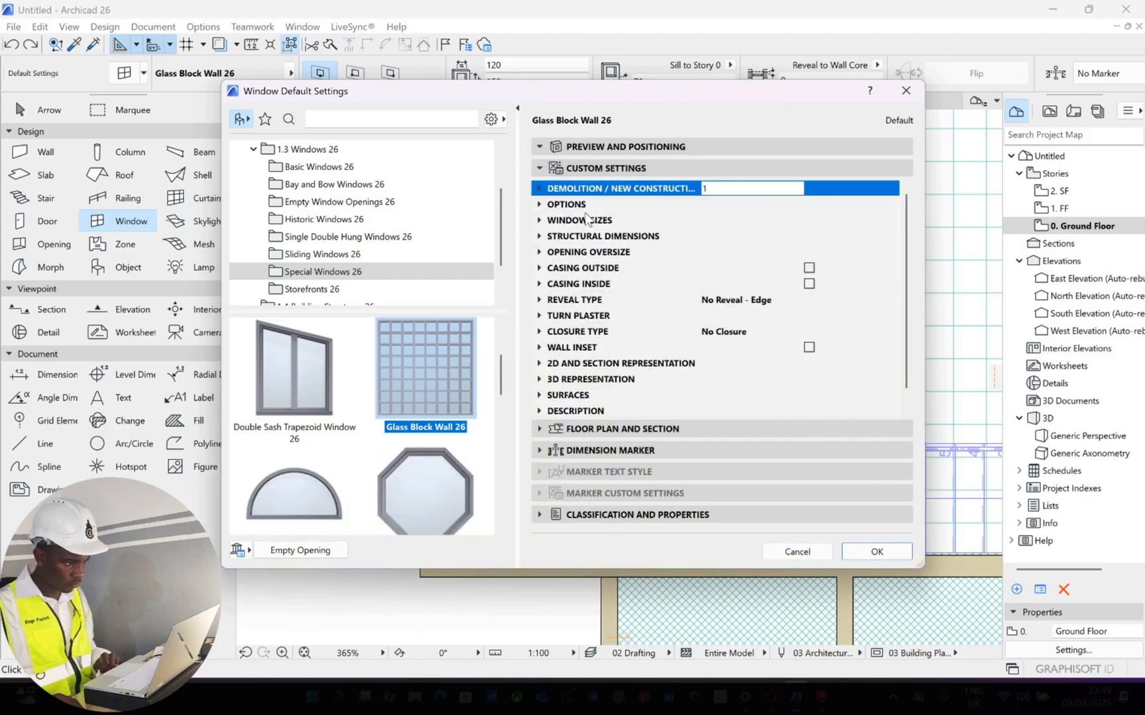
# Switch the default window type to Double Sash Trapezoid Window 26 and back to Glass Block Wall 26
pyautogui.press('Down')
pyautogui.press('Down')
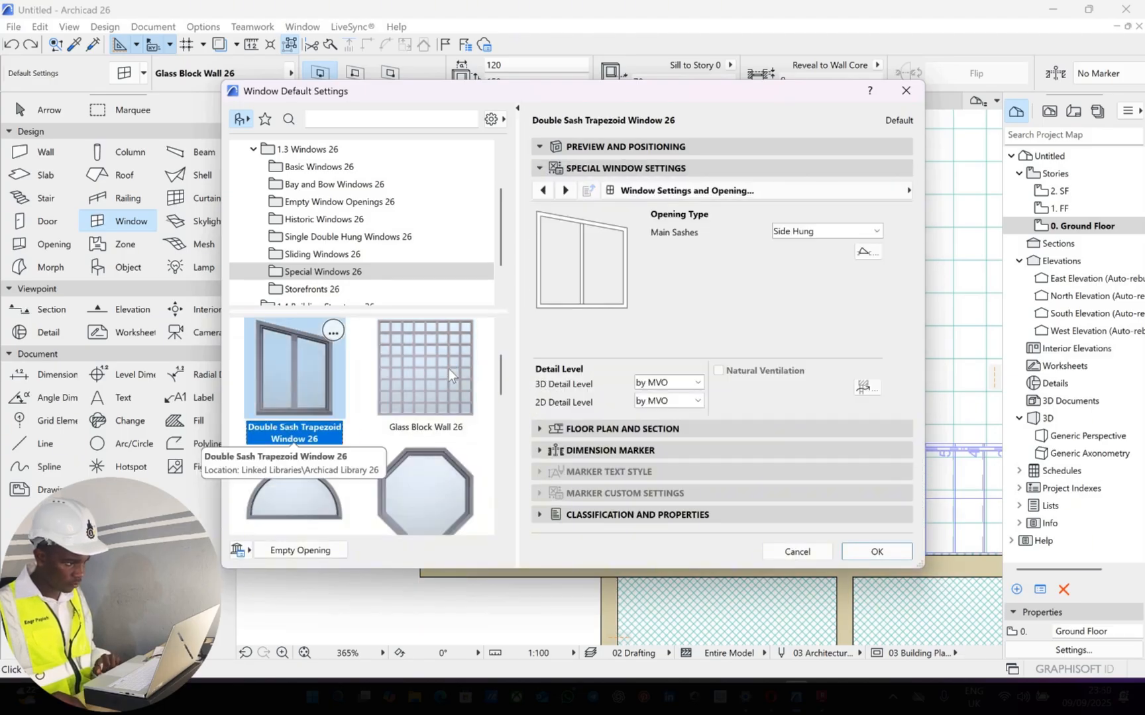
pyautogui.click(448, 370)
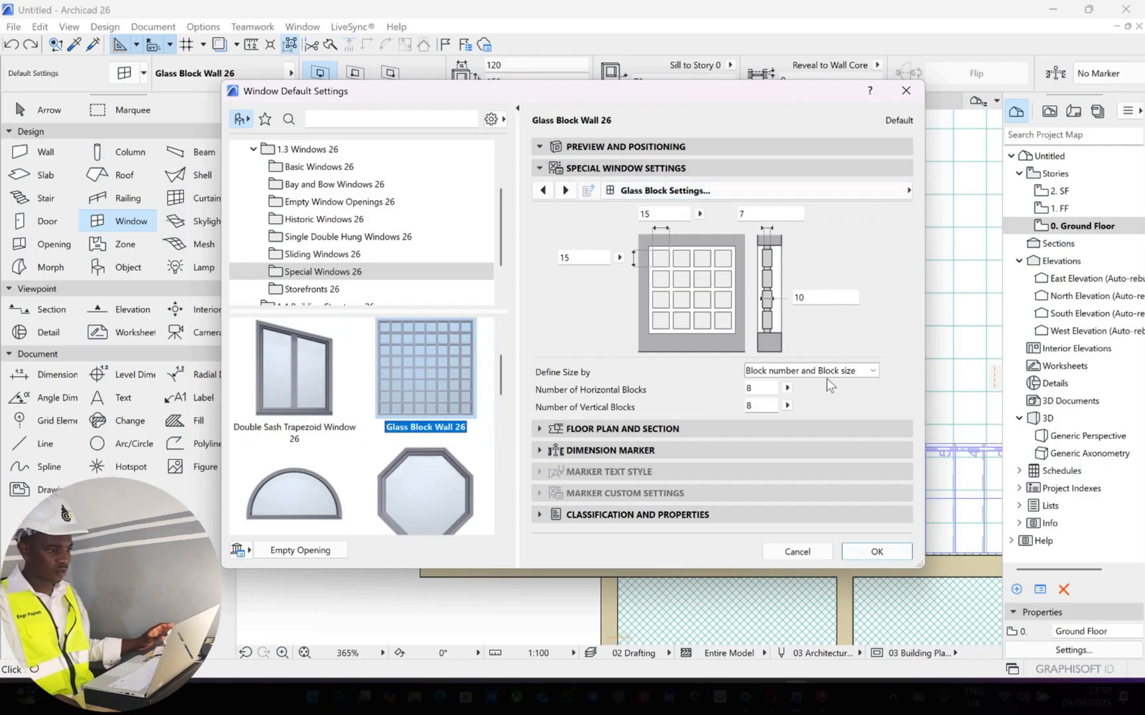
# Define the glass block size by block number and gap size, with 3 horizontal and 2 vertical blocks, check the preview, and accept the defaults
pyautogui.click(782, 371)
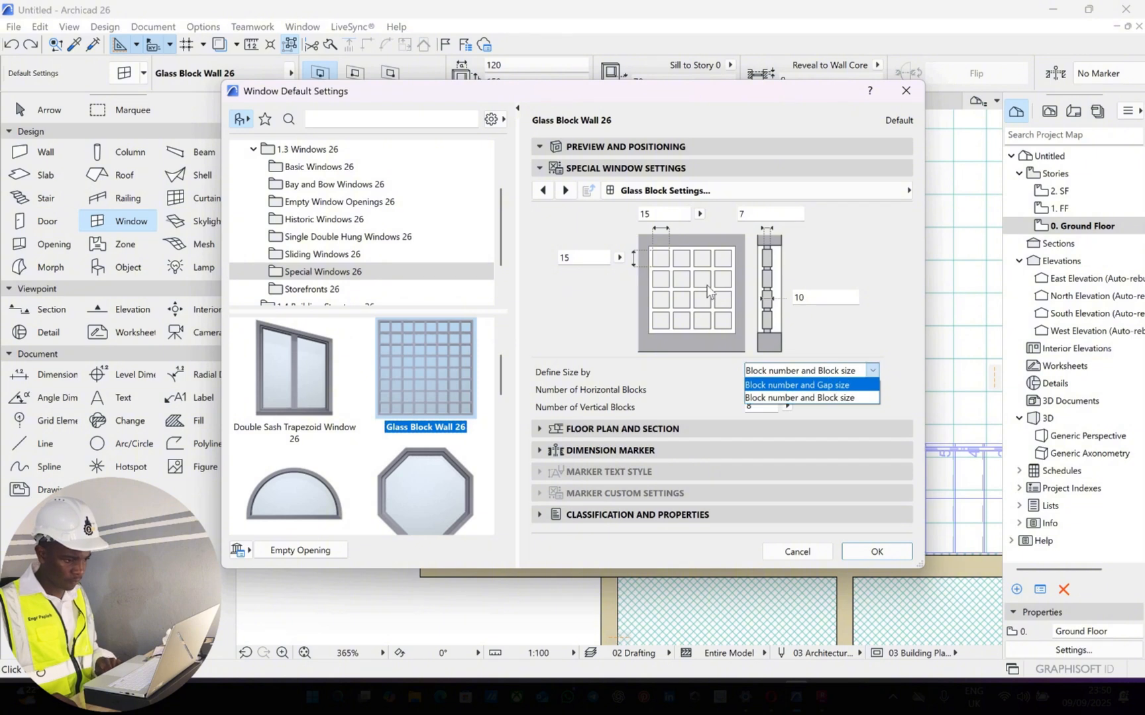
pyautogui.click(783, 376)
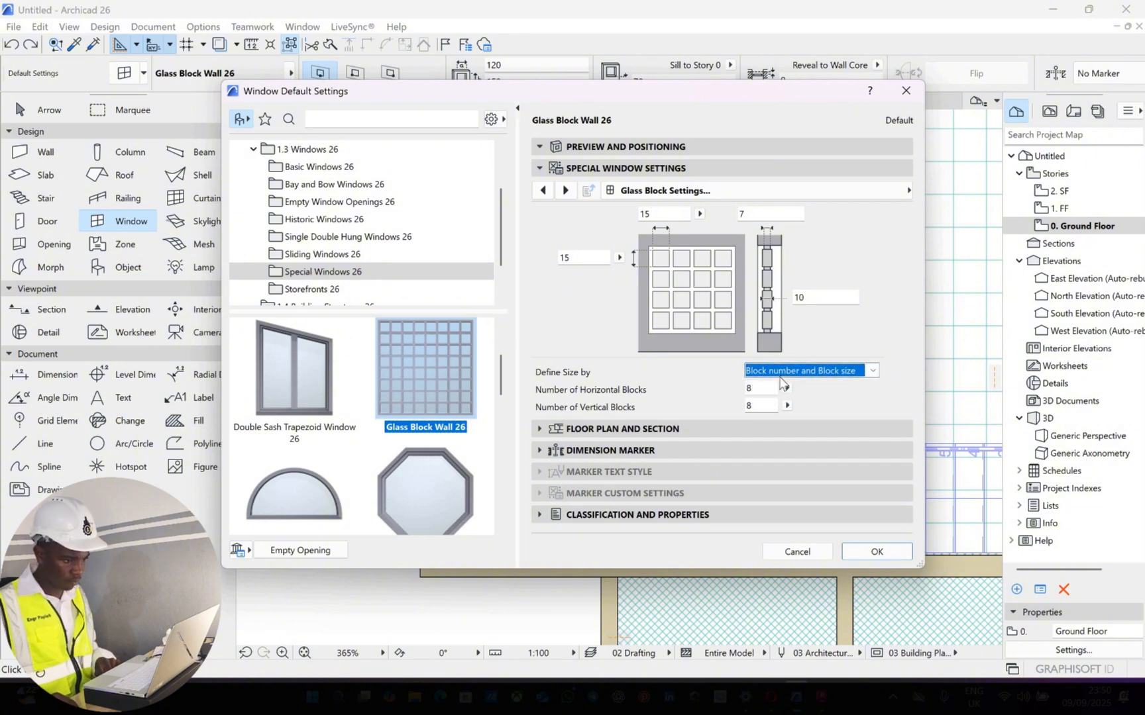
pyautogui.click(780, 375)
pyautogui.click(744, 379)
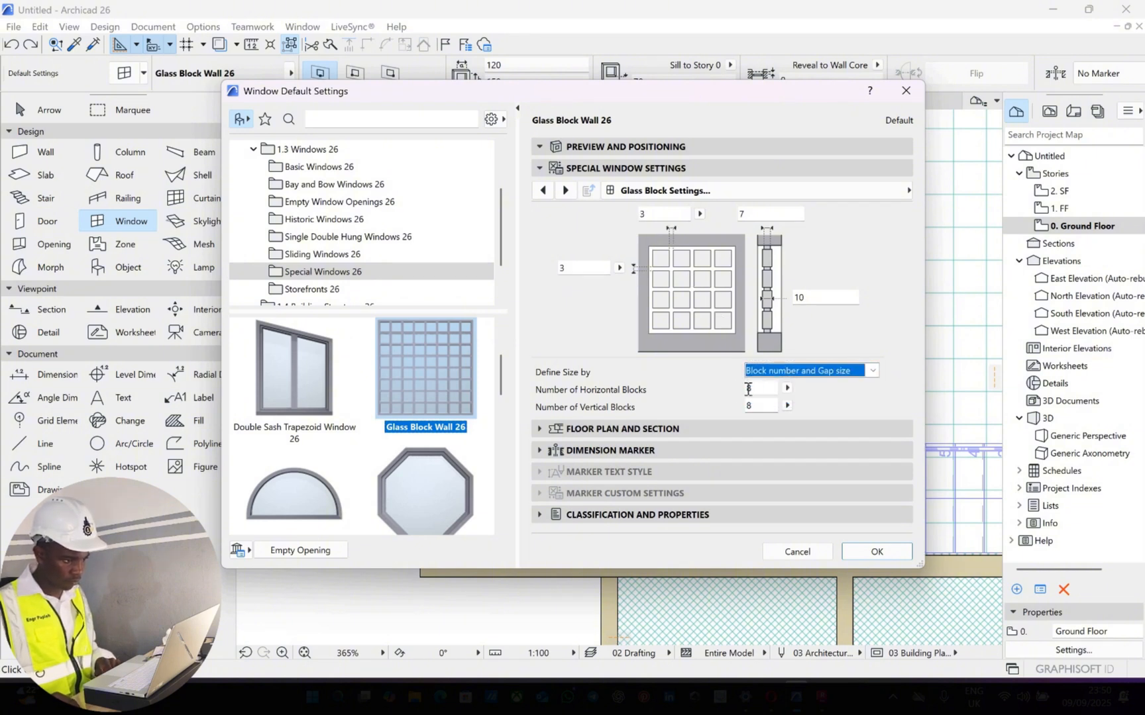
pyautogui.press('Tab')
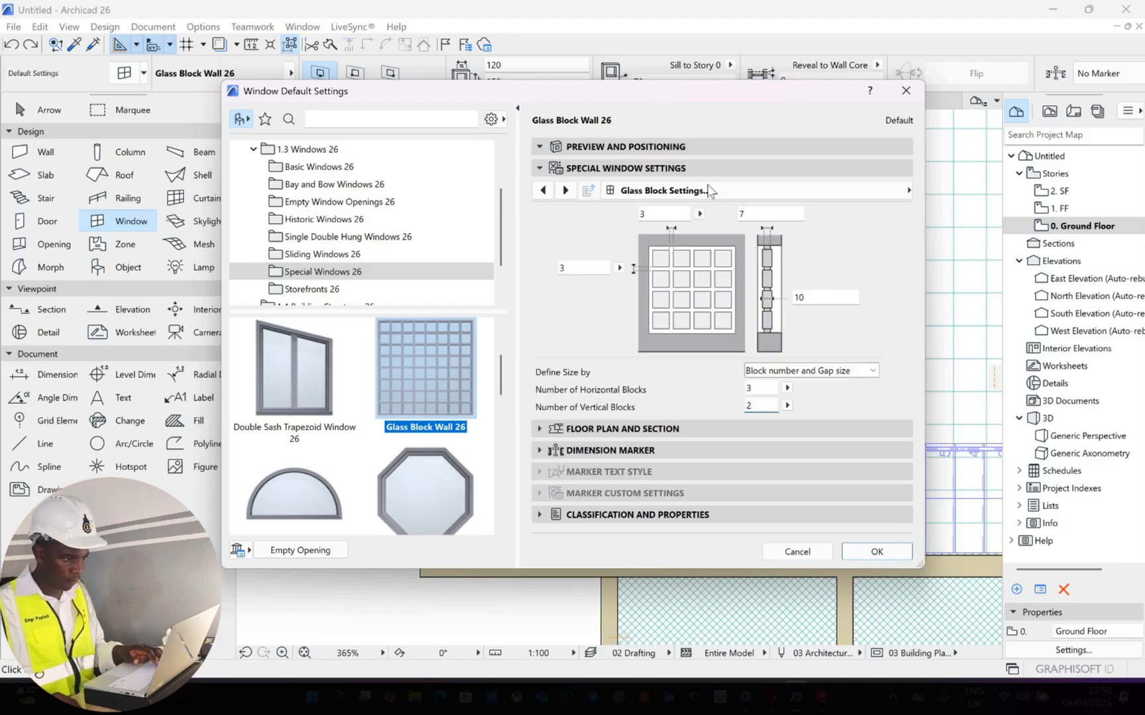
pyautogui.click(699, 146)
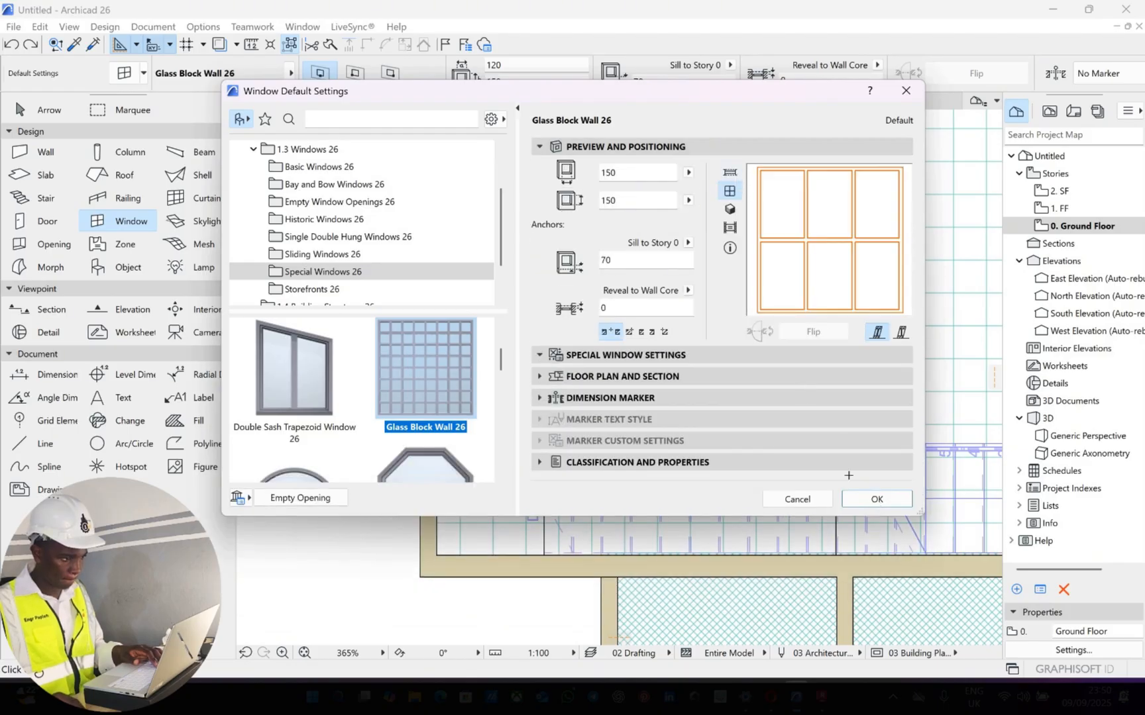
pyautogui.press('Return')
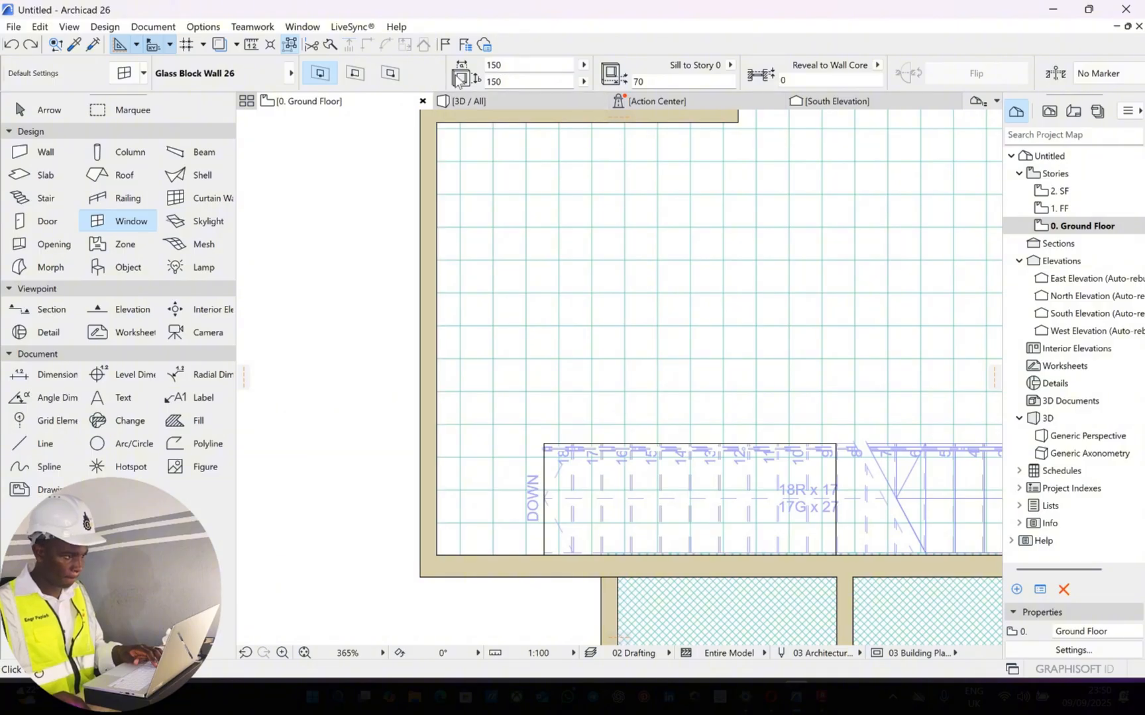
# Set the glass block window's width to 120 and place it in the ground floor's left outer wall, beside the stair
pyautogui.doubleClick(501, 65)
pyautogui.write('12')
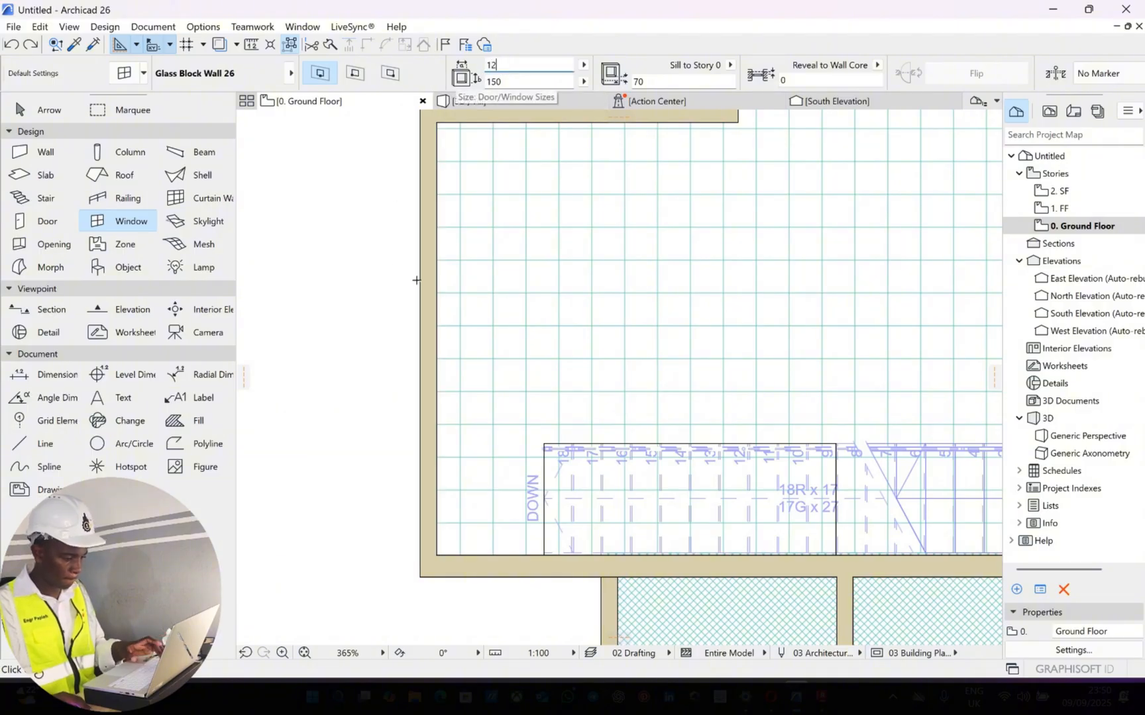
pyautogui.write('0')
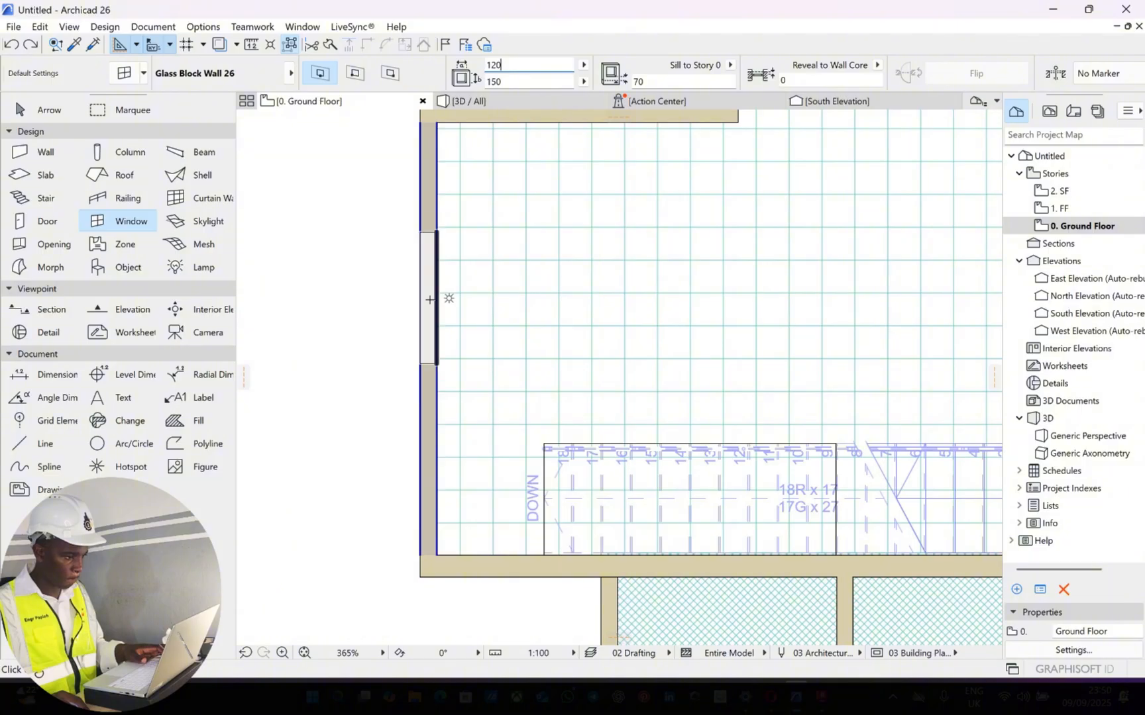
pyautogui.scroll(-3, 430, 300)
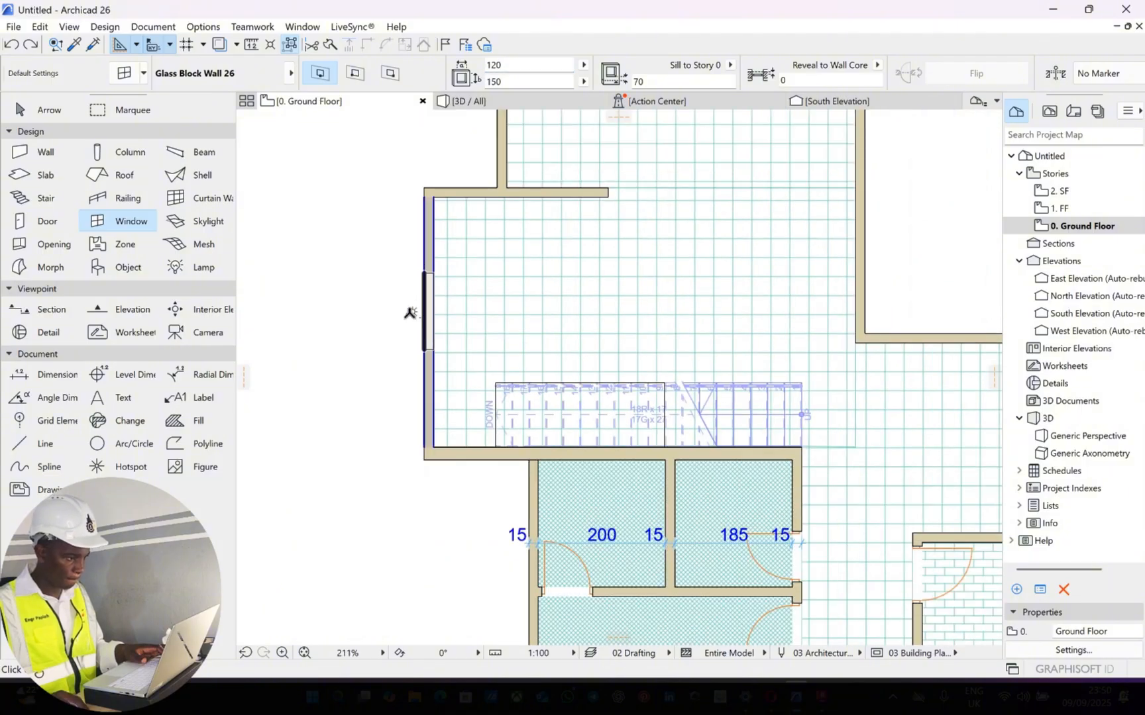
pyautogui.click(412, 247)
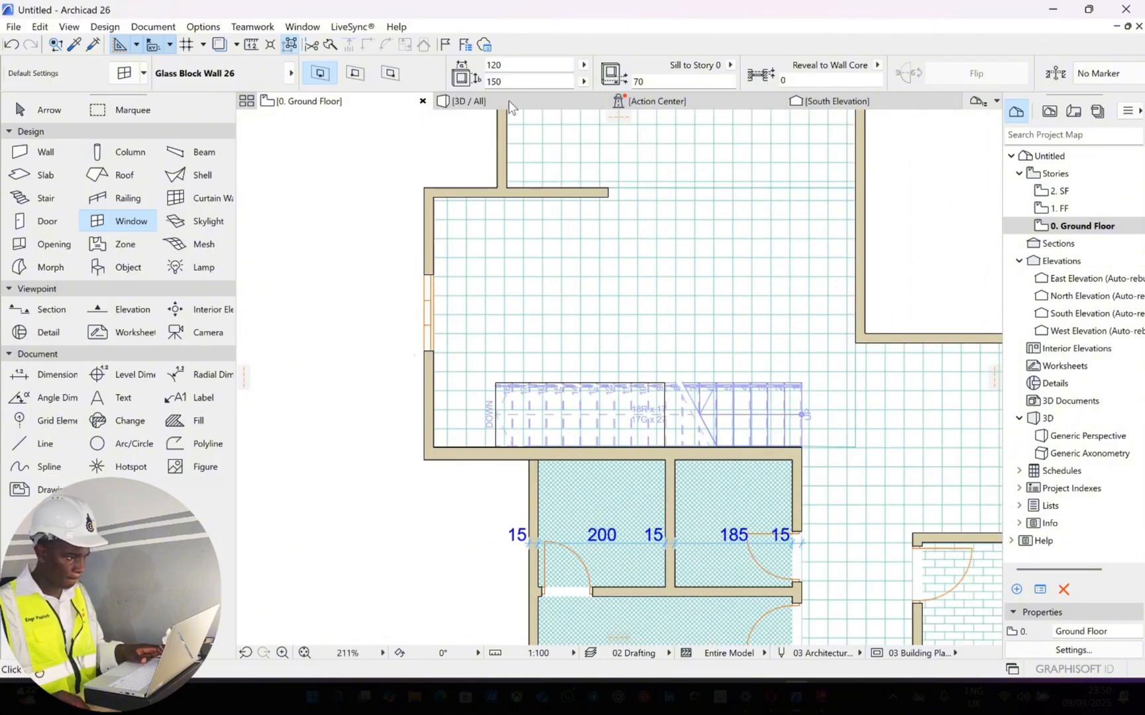
# Examine the placed glass block window up close in the 3D view, from the front and at an angle
pyautogui.click(512, 104)
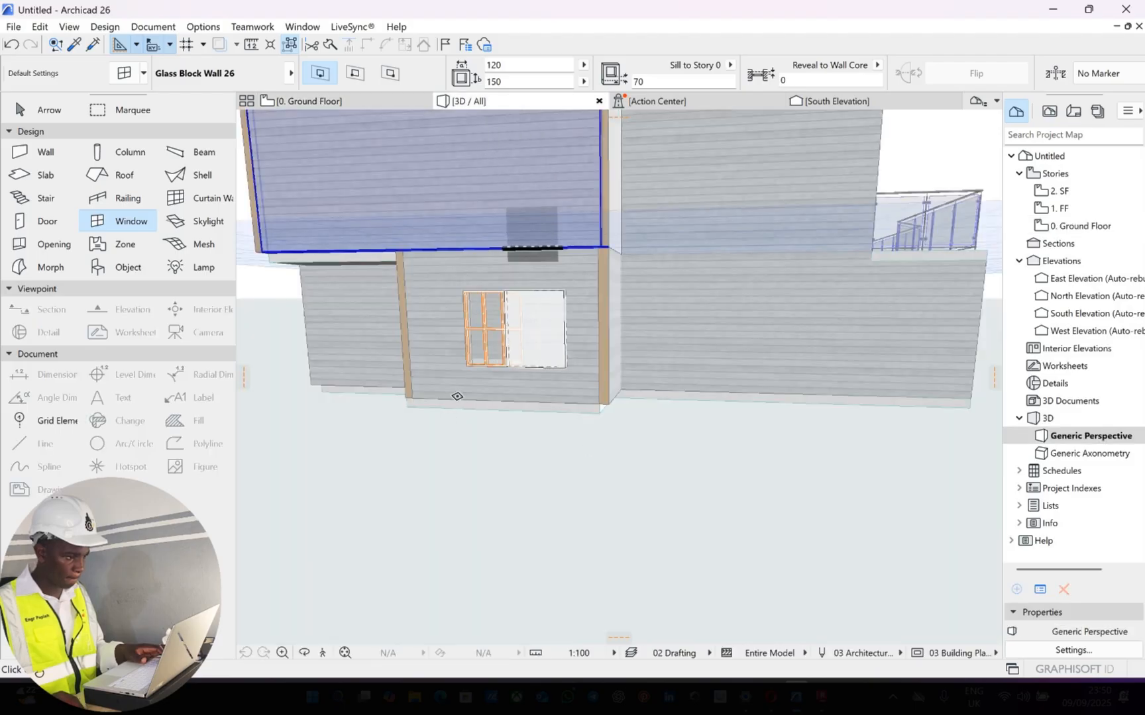
pyautogui.scroll(3, 549, 296)
pyautogui.keyDown('shift'); pyautogui.moveTo(549, 296); pyautogui.dragTo(575, 354, button='middle'); pyautogui.keyUp('shift')
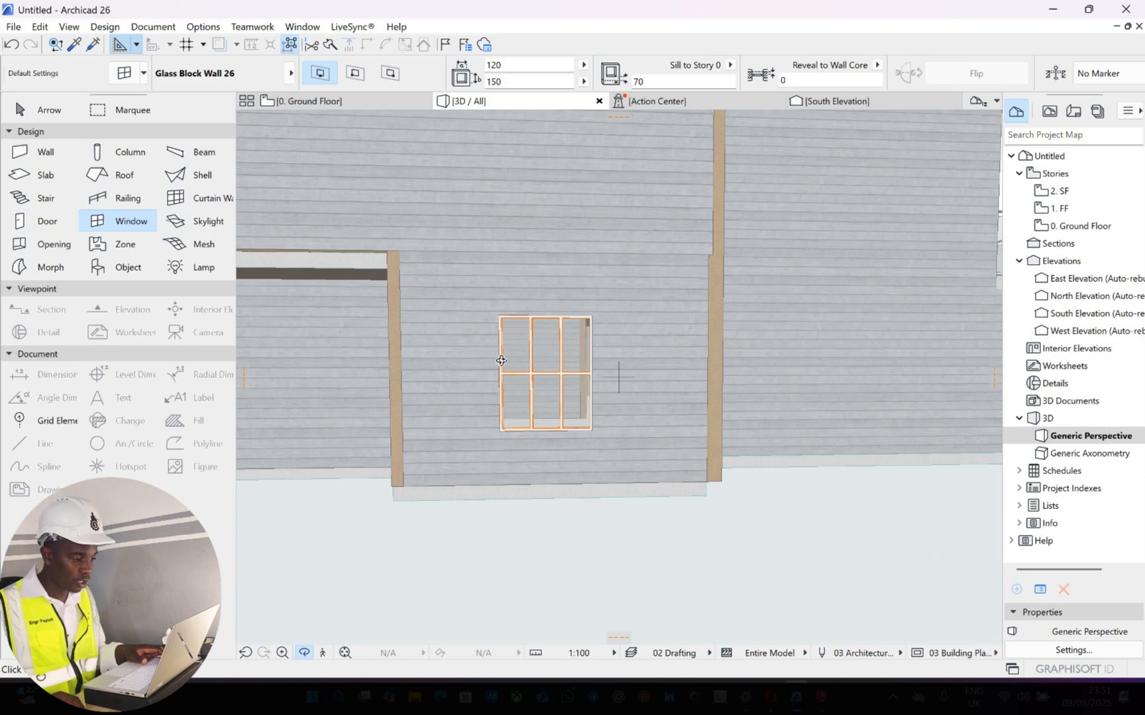
pyautogui.keyDown('shift'); pyautogui.moveTo(501, 360); pyautogui.dragTo(522, 379, button='middle'); pyautogui.keyUp('shift')
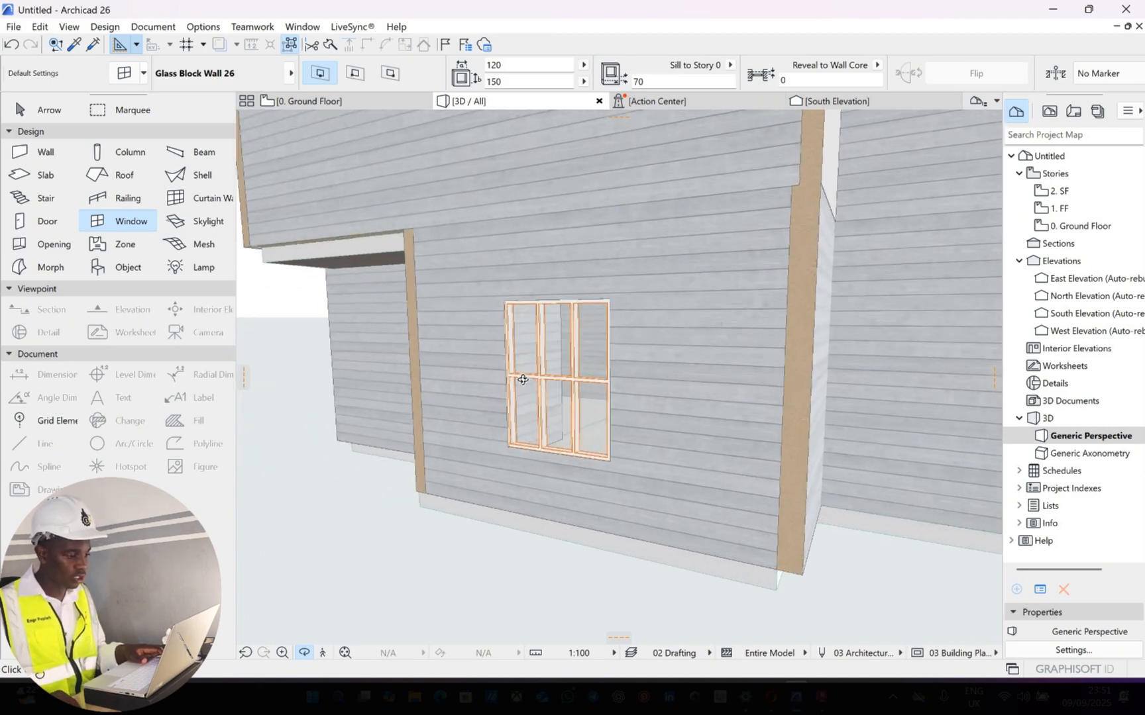
pyautogui.scroll(3, 523, 379)
pyautogui.keyDown('shift'); pyautogui.moveTo(647, 316); pyautogui.dragTo(477, 120, button='middle'); pyautogui.keyUp('shift')
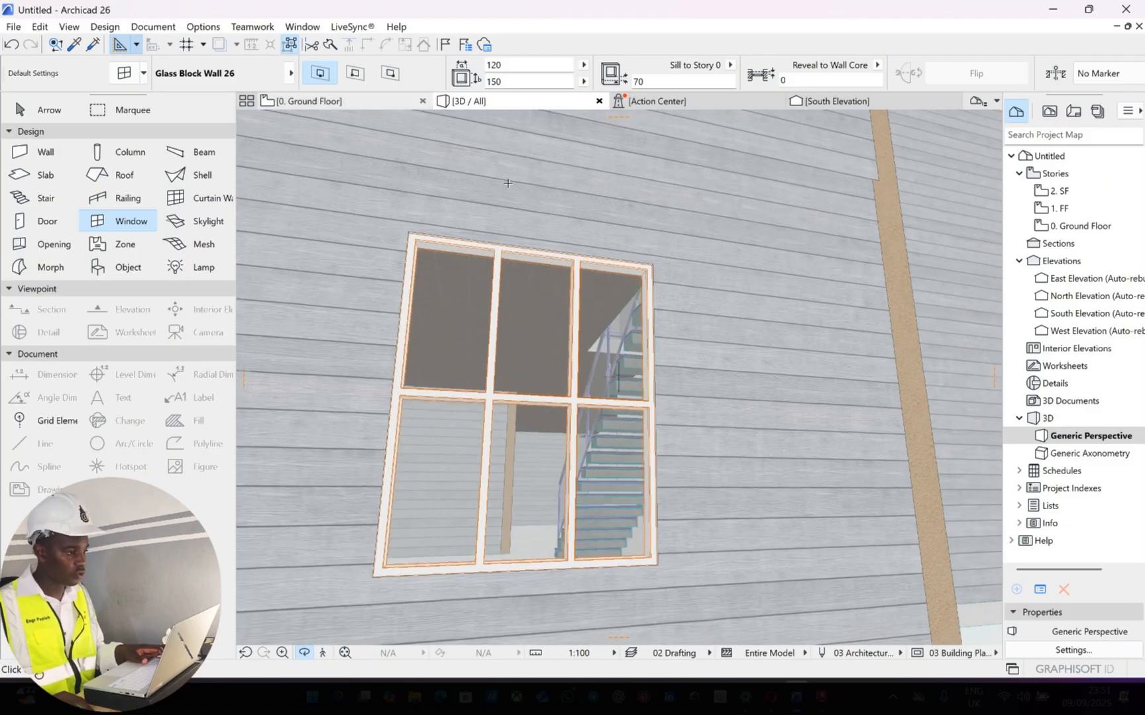
# On the ground floor plan, place a glass block window 150 wide and 180 high, with sill height 40, in the uppermost room's left wall
pyautogui.press('F2')
pyautogui.scroll(-4, 511, 203)
pyautogui.moveTo(513, 202); pyautogui.dragTo(518, 257, button='middle')
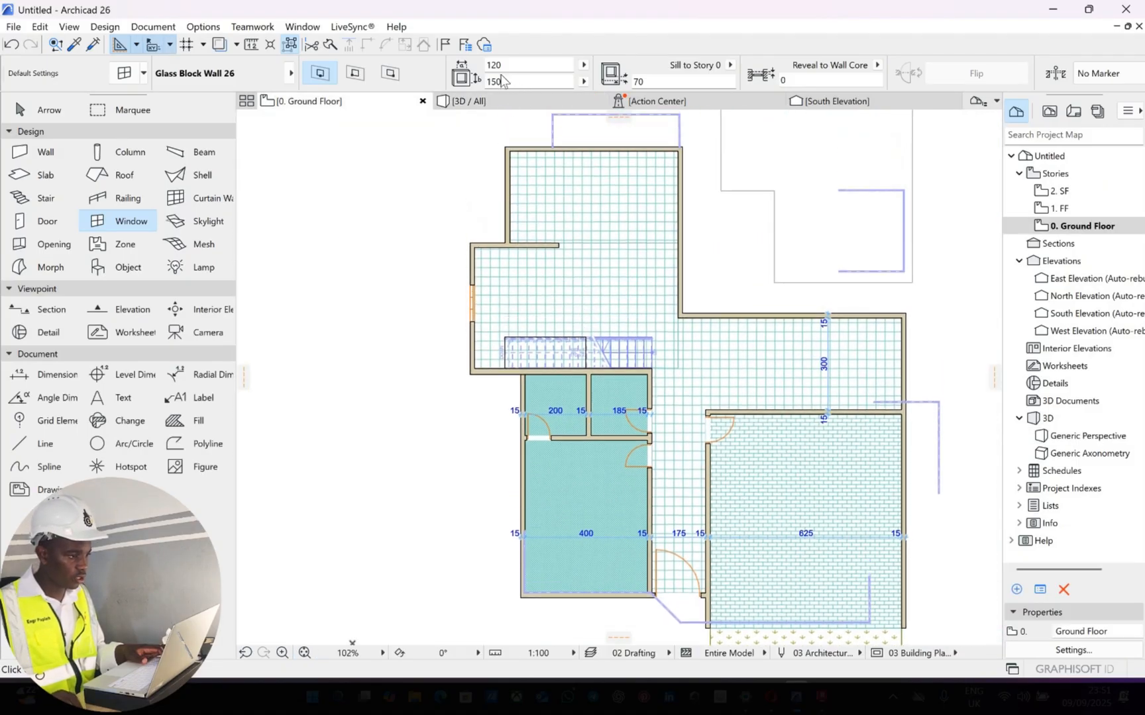
pyautogui.scroll(2, 512, 202)
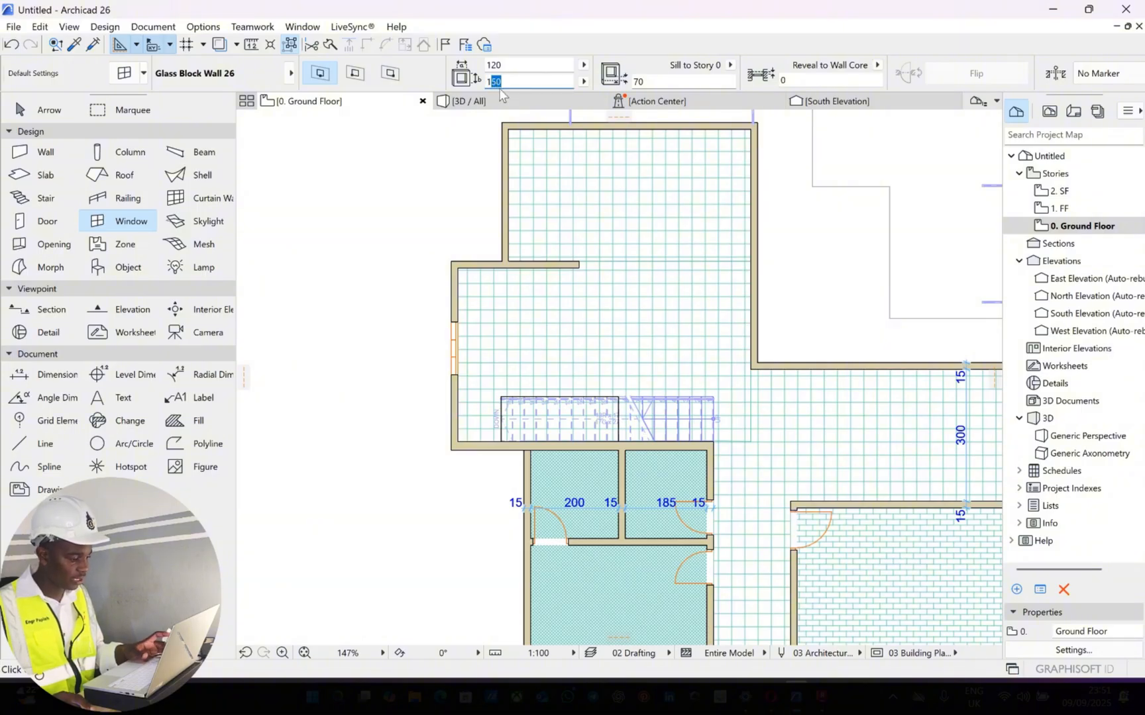
pyautogui.write('180')
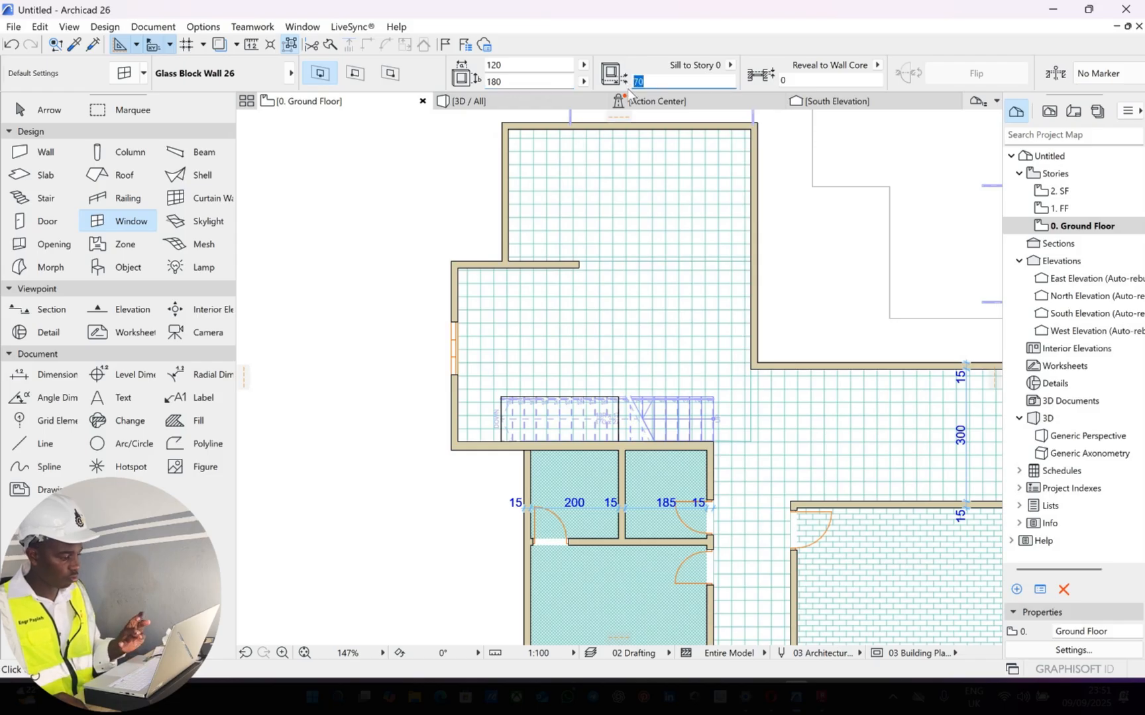
pyautogui.write('4')
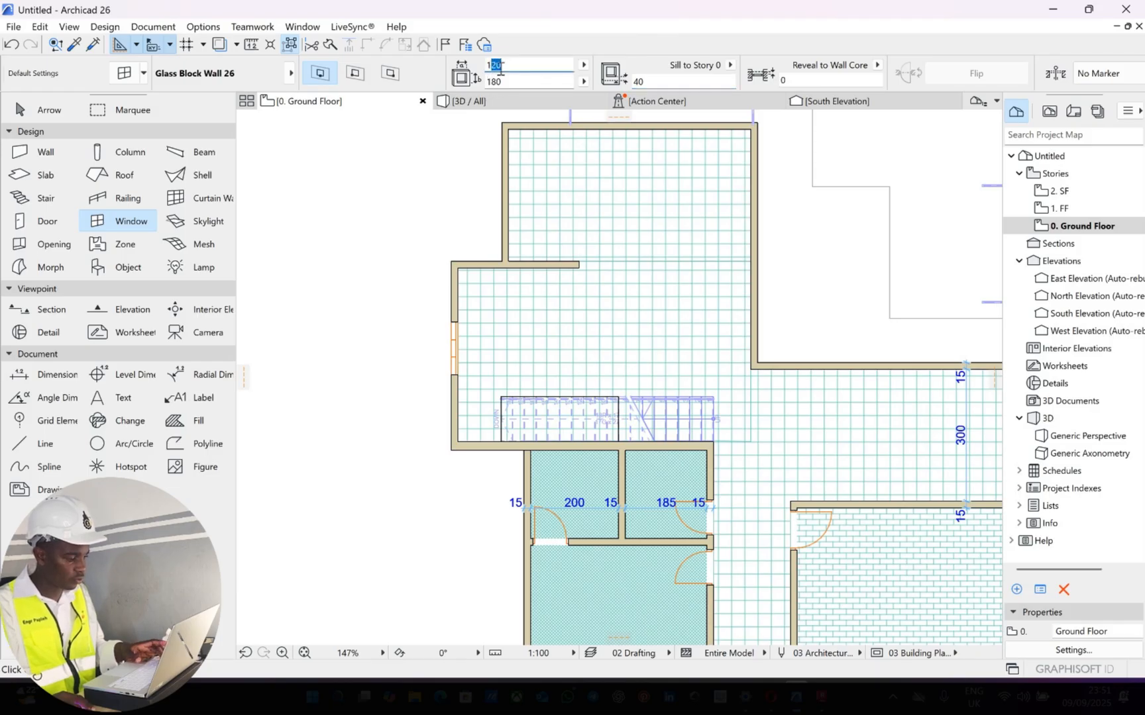
pyautogui.write('15')
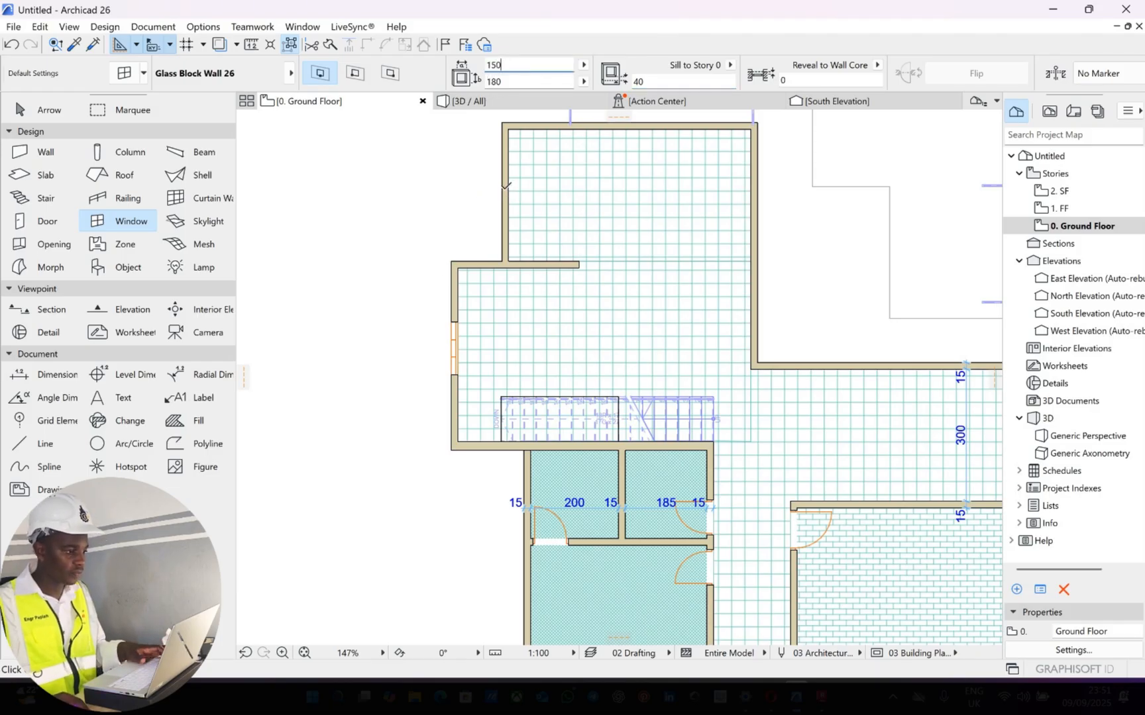
pyautogui.click(506, 187)
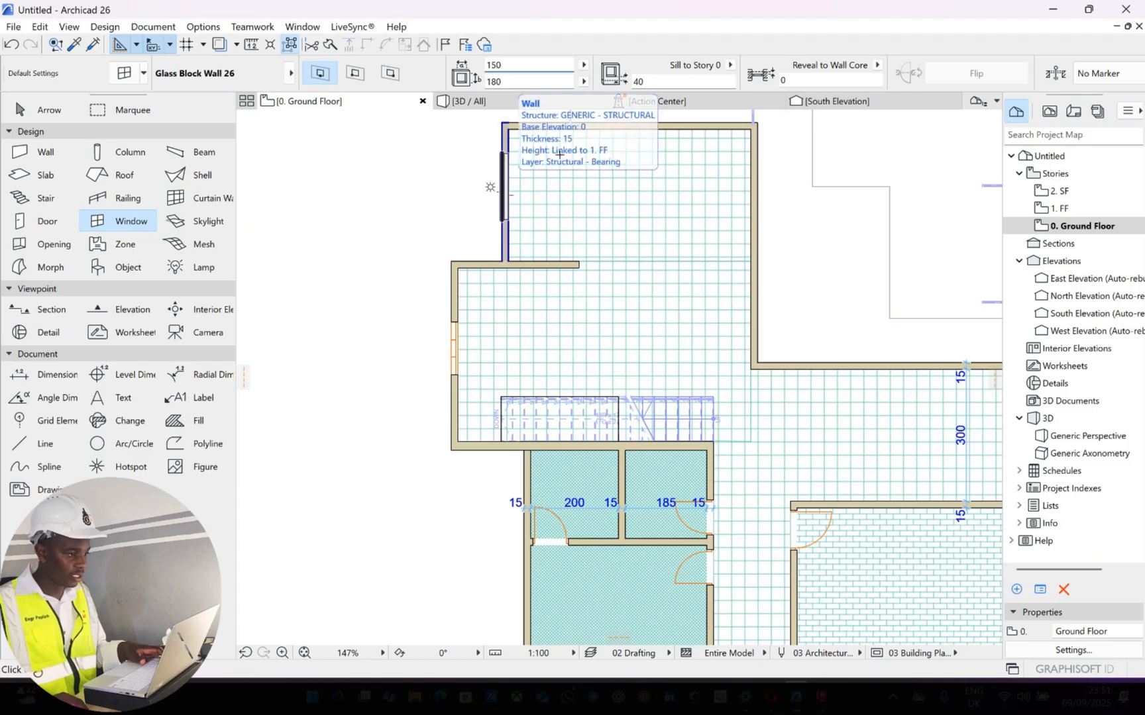
pyautogui.click(519, 230)
# Place another glass block window of the same size near the uppermost room's top-right corner
pyautogui.scroll(-1, 550, 229)
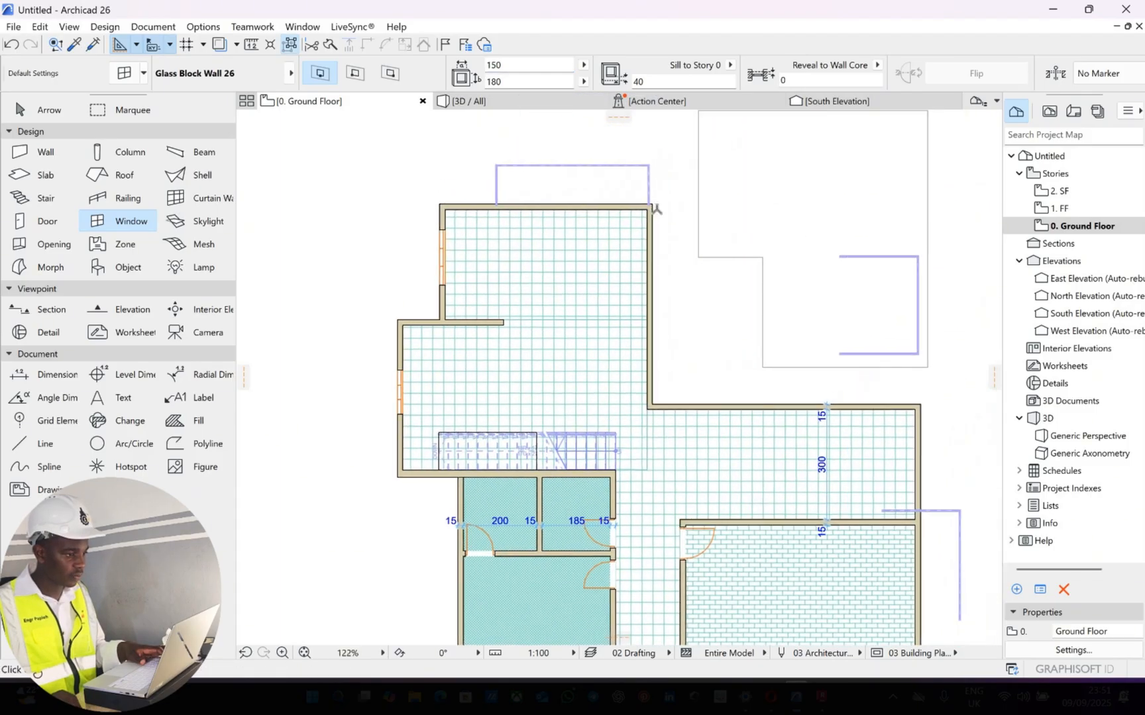
pyautogui.scroll(5, 685, 188)
pyautogui.scroll(2, 657, 211)
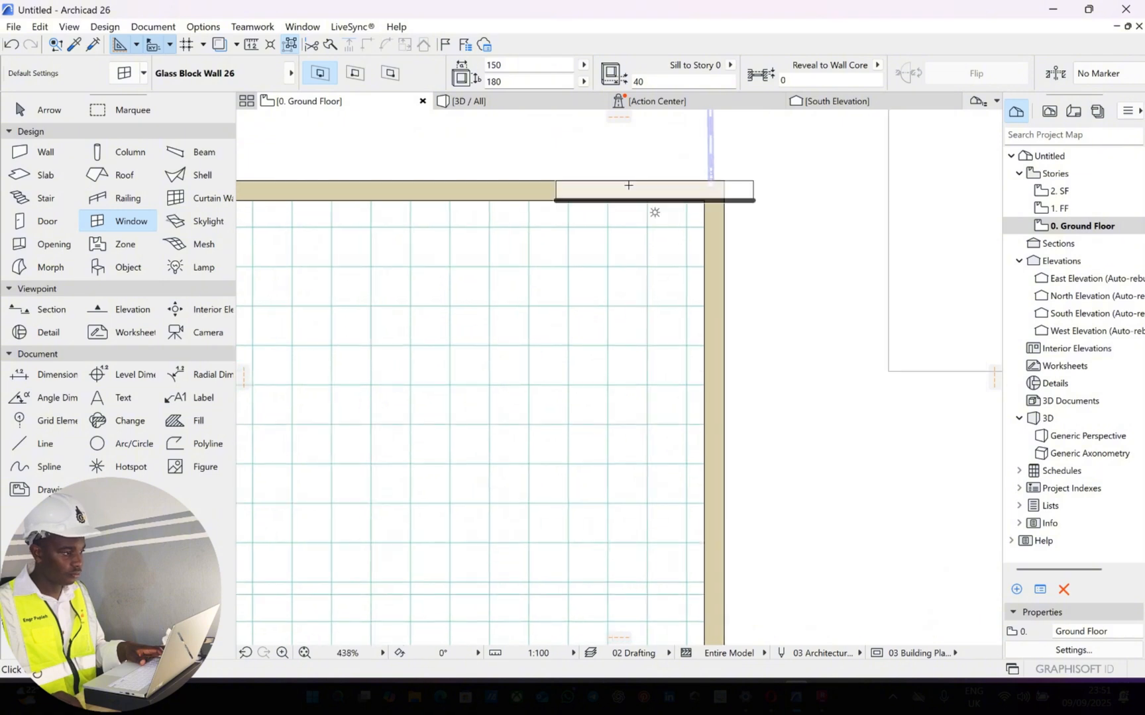
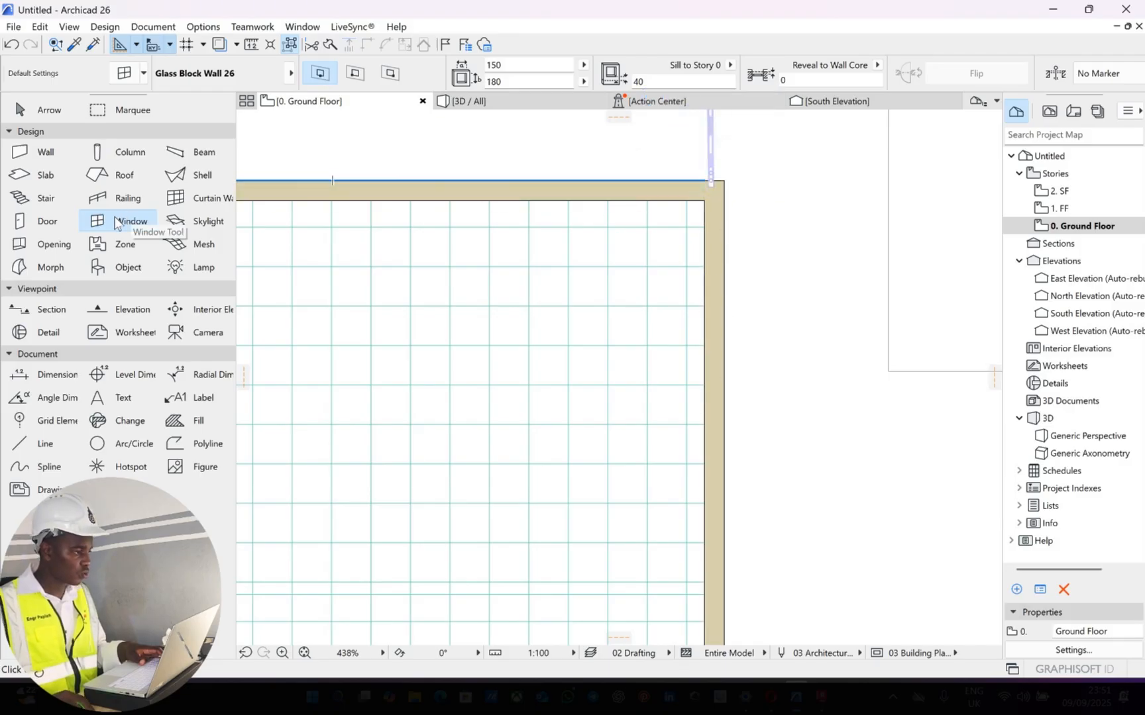
pyautogui.hotkey('ctrl', 't')
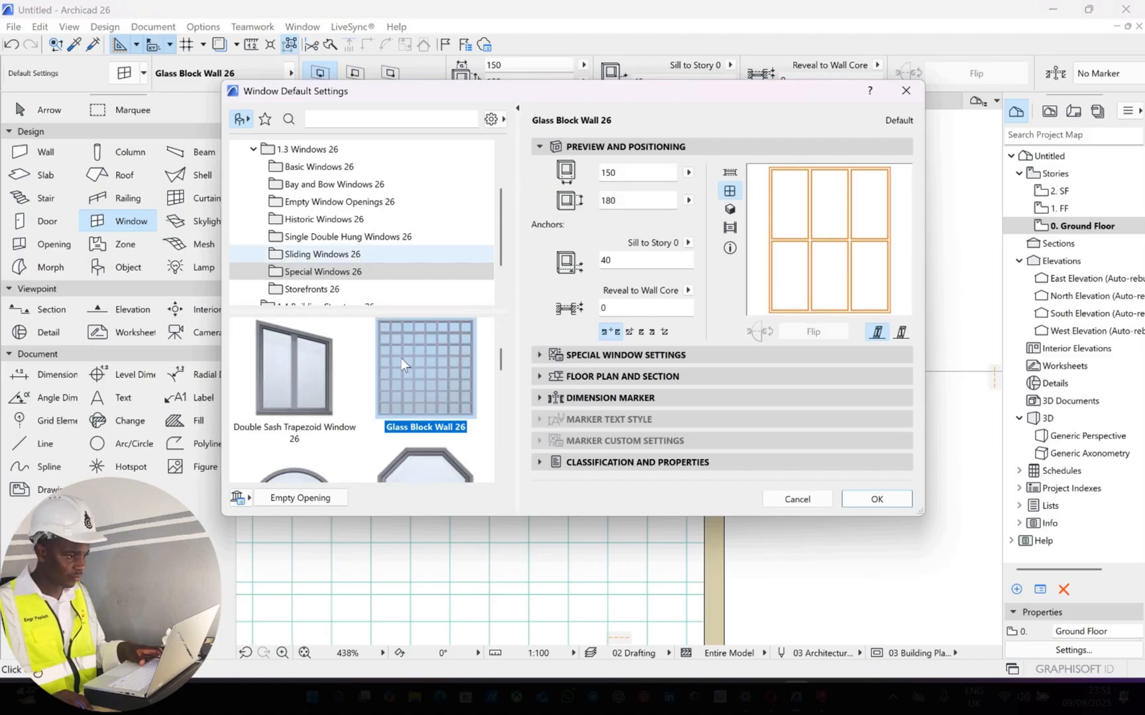
pyautogui.scroll(-5, 400, 357)
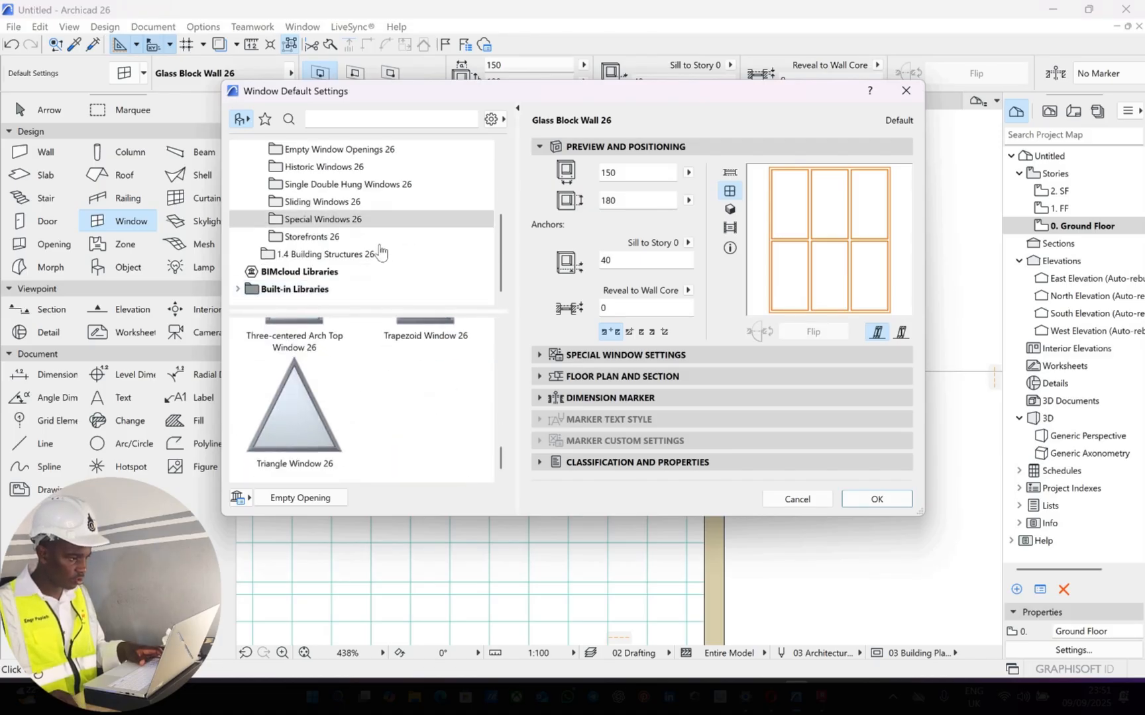
pyautogui.scroll(3, 381, 252)
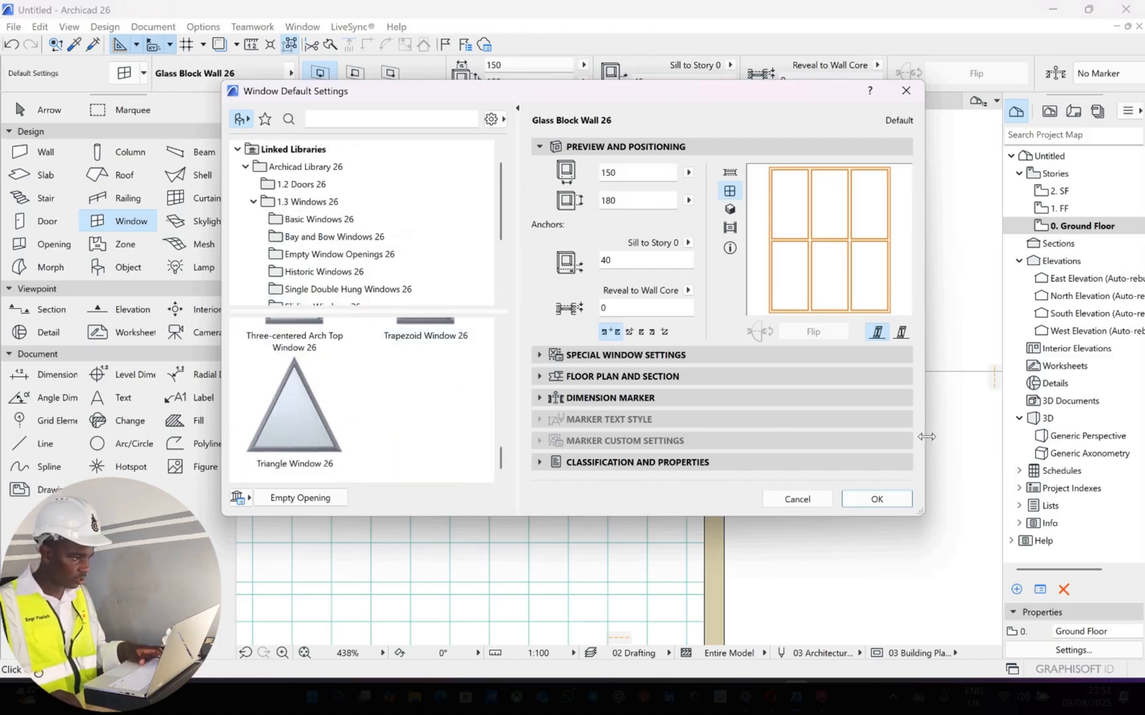
pyautogui.click(876, 498)
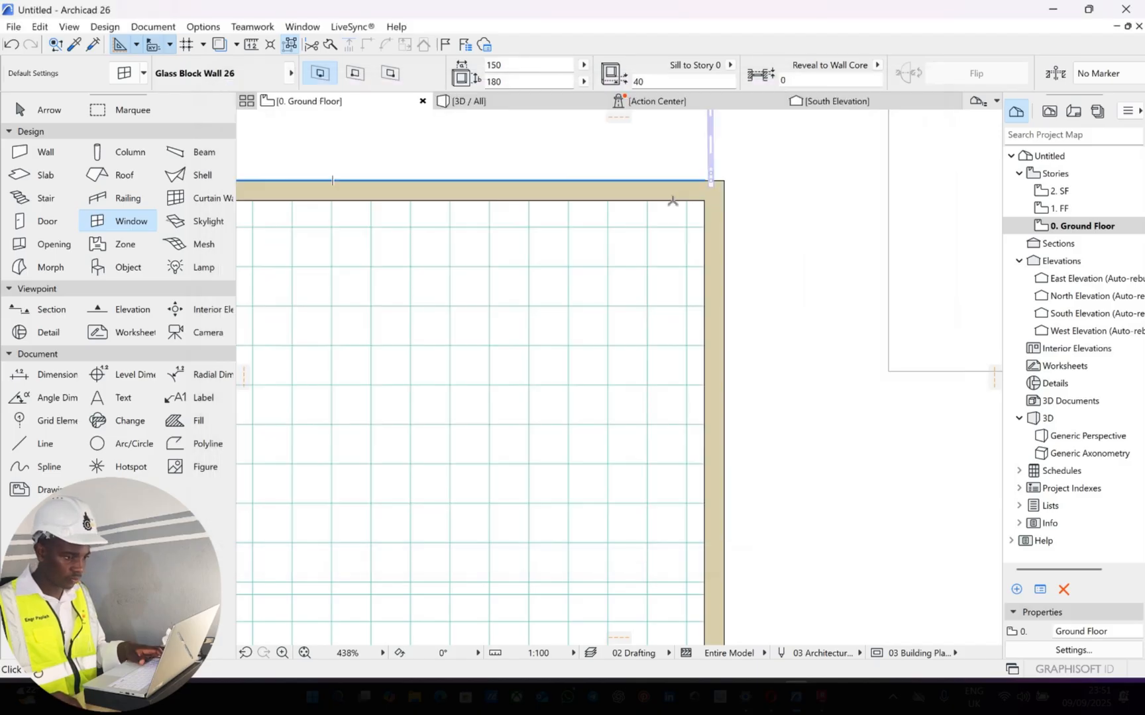
# Place a 150 by 180 glass block window at the right end of the uppermost room's top wall and a 180 by 180 one beside it in the right wall
pyautogui.click(625, 177)
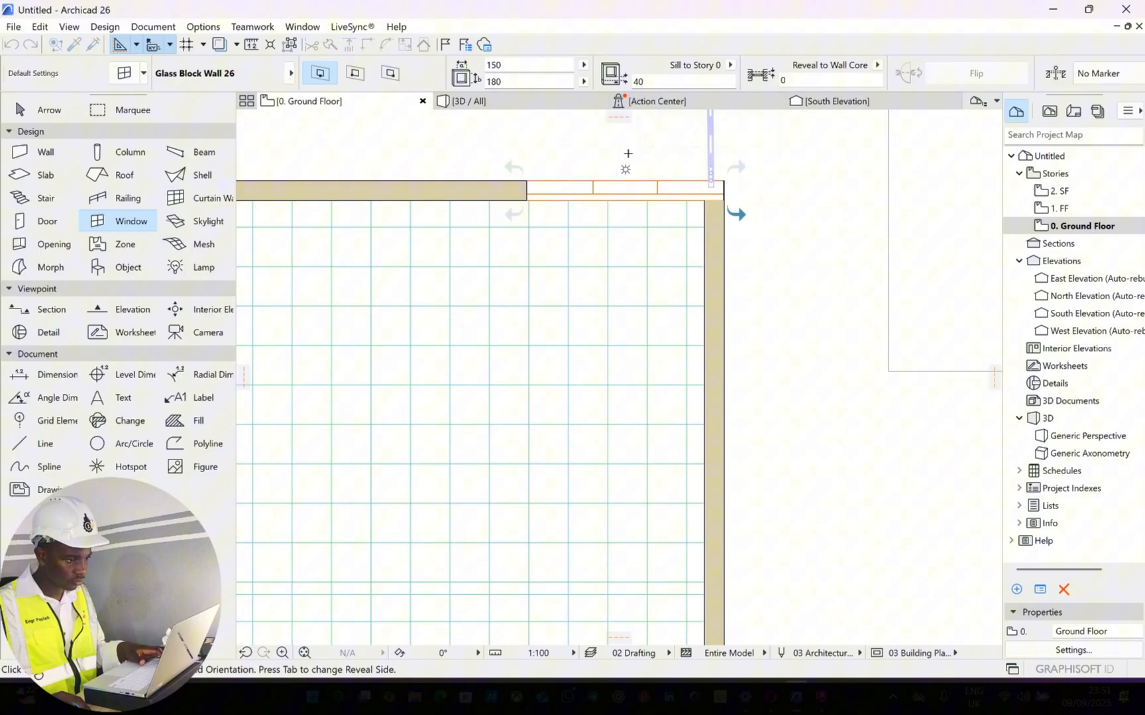
pyautogui.click(699, 230)
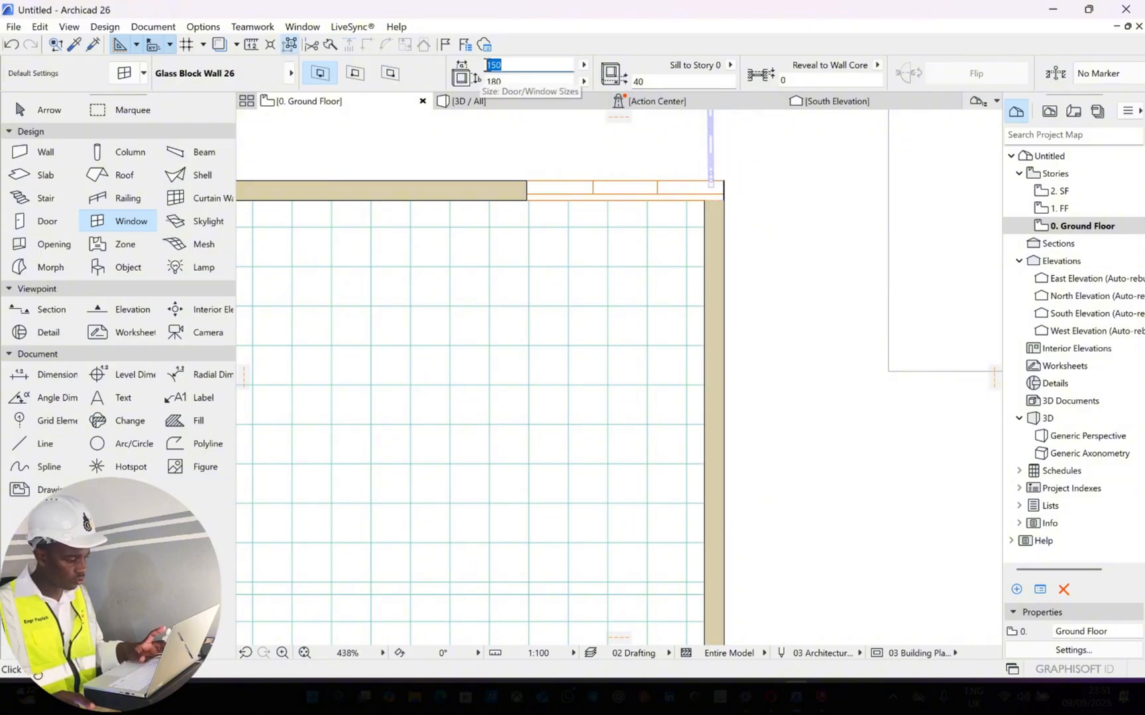
pyautogui.write('180')
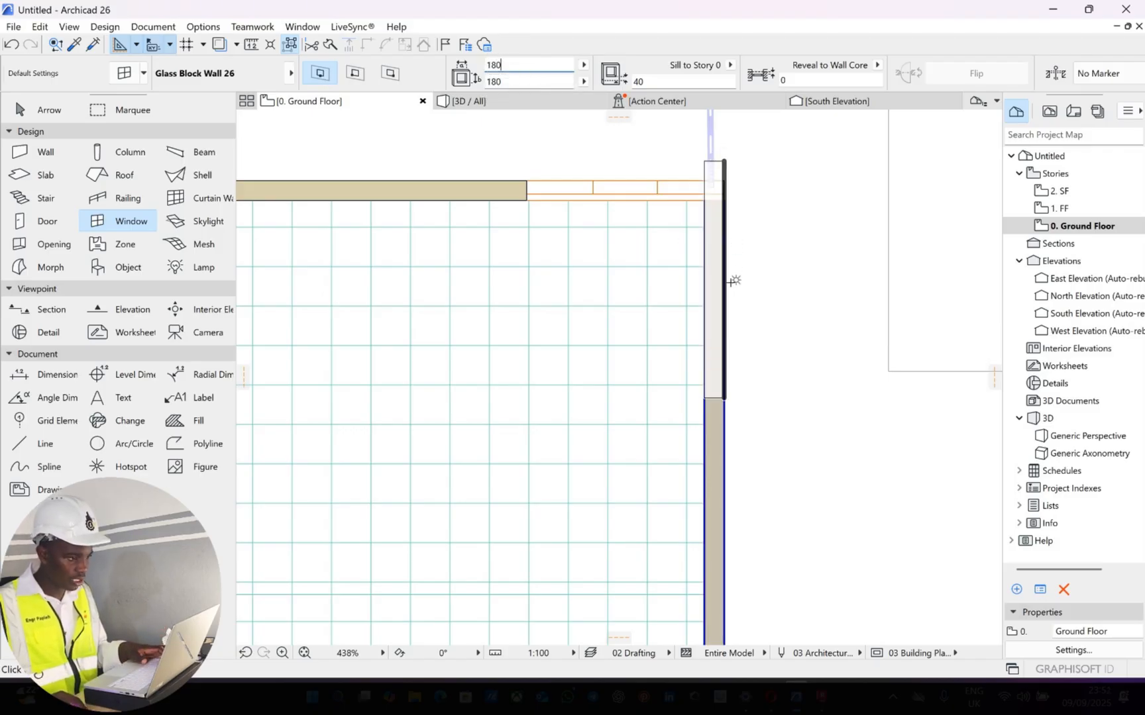
pyautogui.click(729, 315)
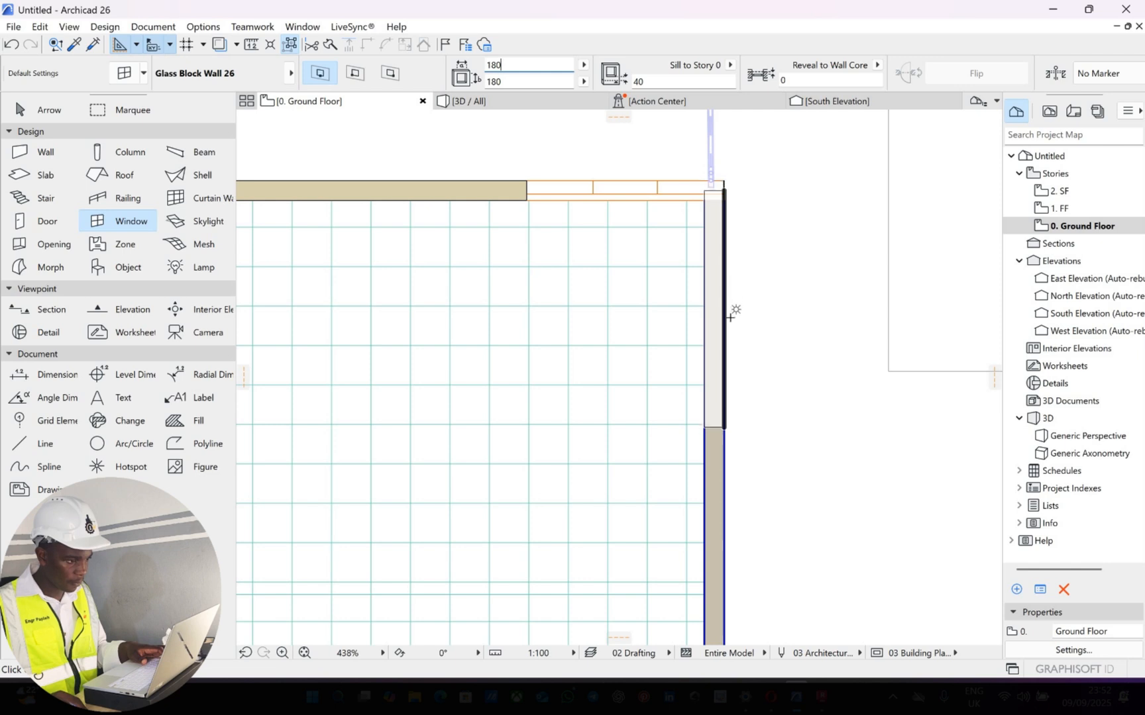
pyautogui.click(808, 315)
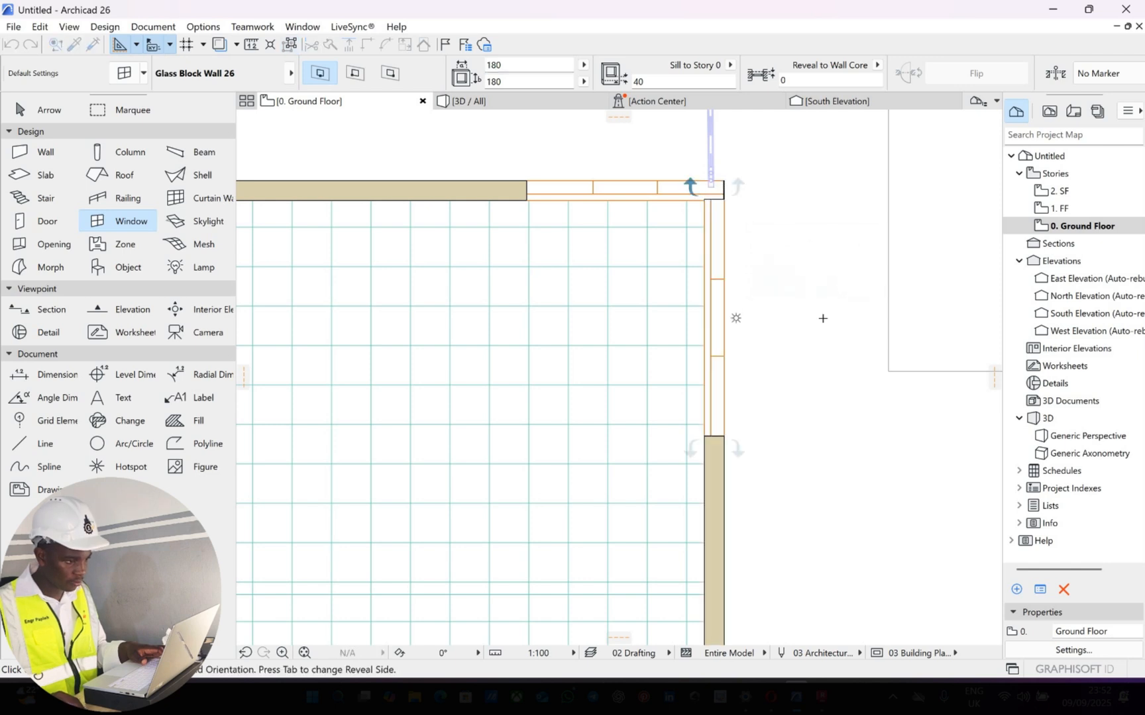
# In the 3D view, set the height of both glass block windows at the uppermost room's corner to 200
pyautogui.click(564, 103)
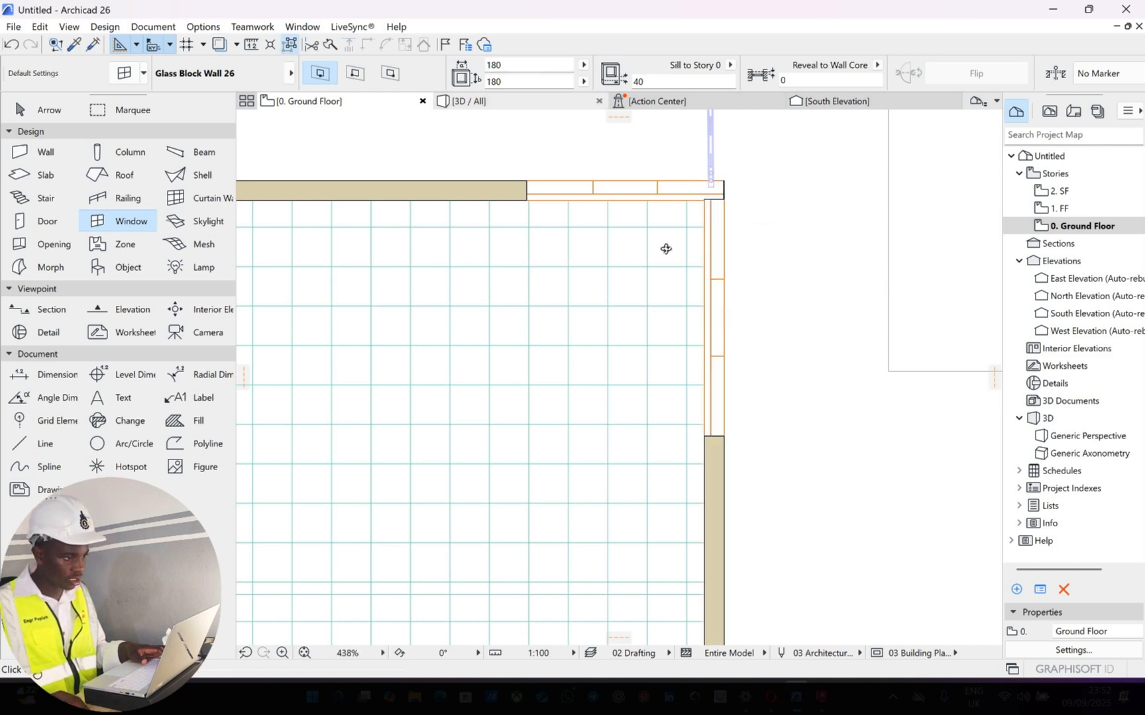
pyautogui.scroll(-4, 337, 291)
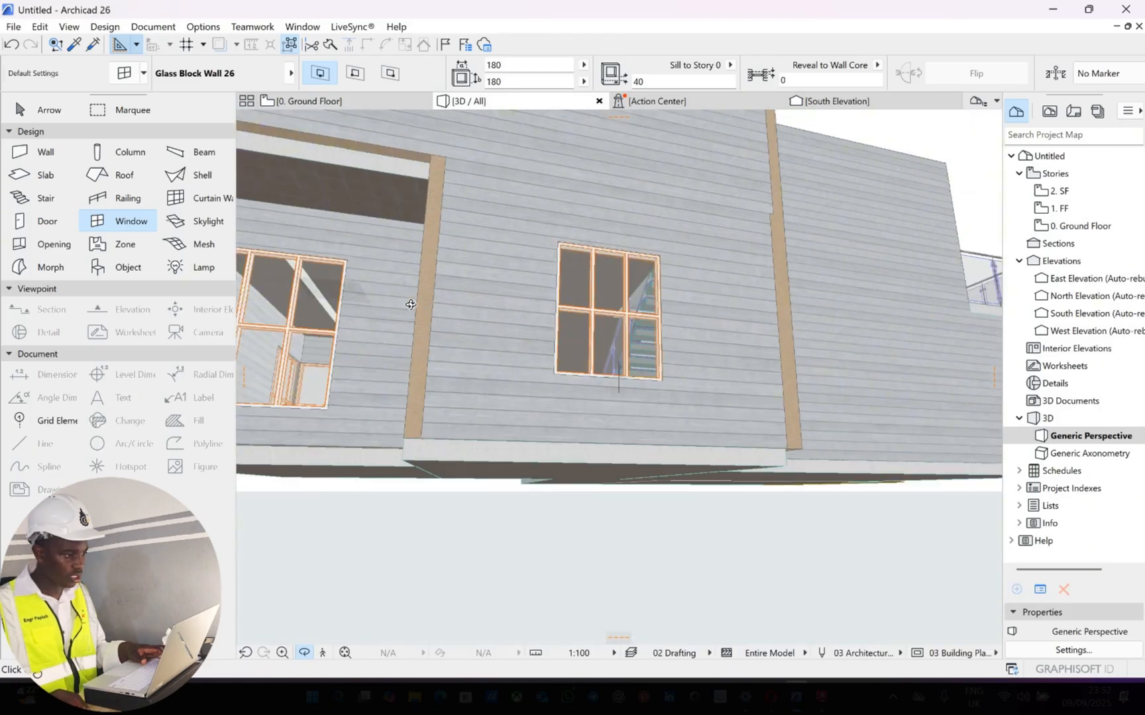
pyautogui.moveTo(411, 304); pyautogui.dragTo(454, 317)
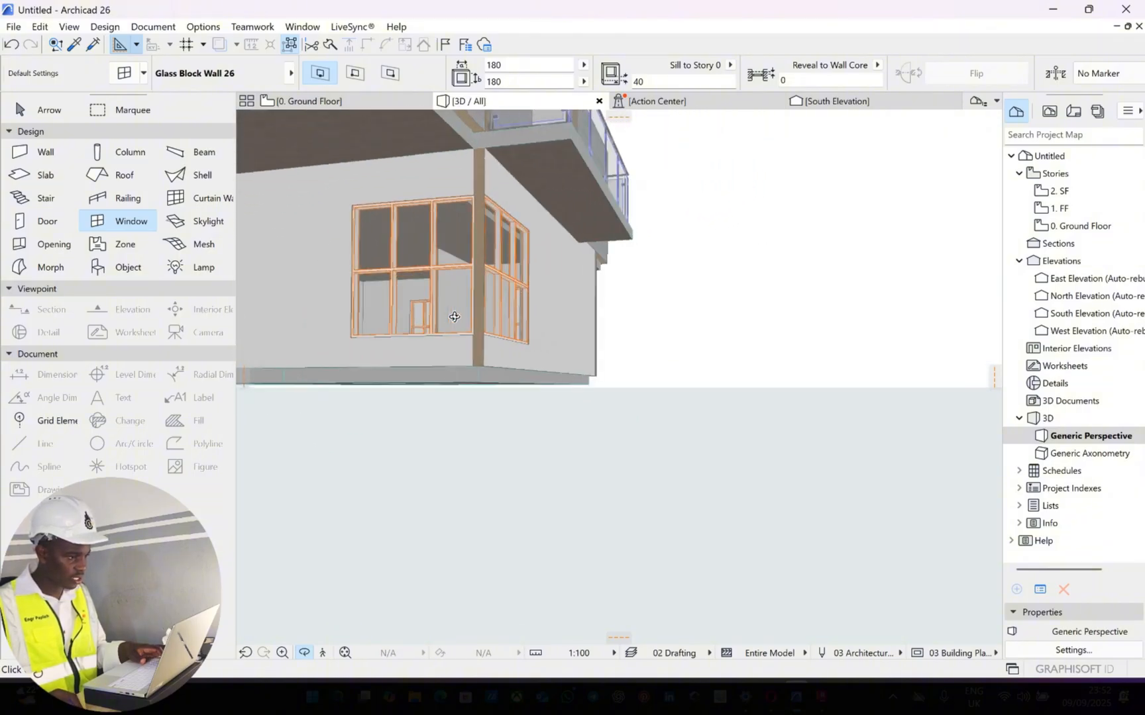
pyautogui.moveTo(485, 391); pyautogui.dragTo(534, 327)
pyautogui.click(605, 318)
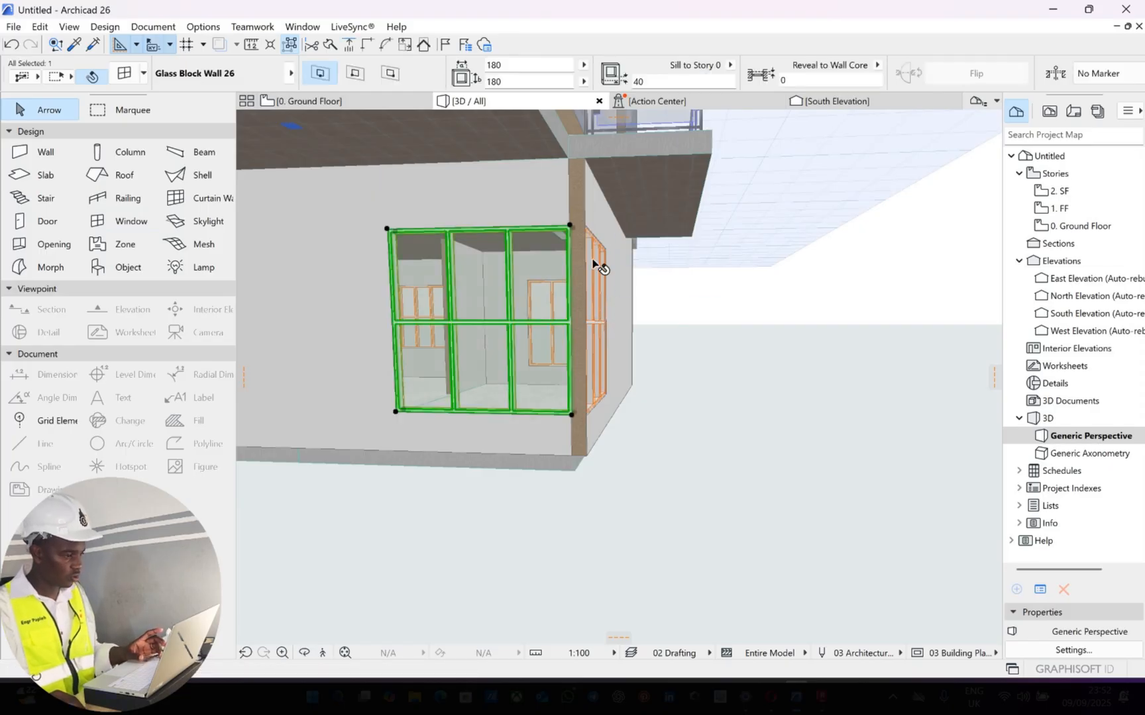
pyautogui.keyDown('shift'); pyautogui.click(596, 306); pyautogui.keyUp('shift')
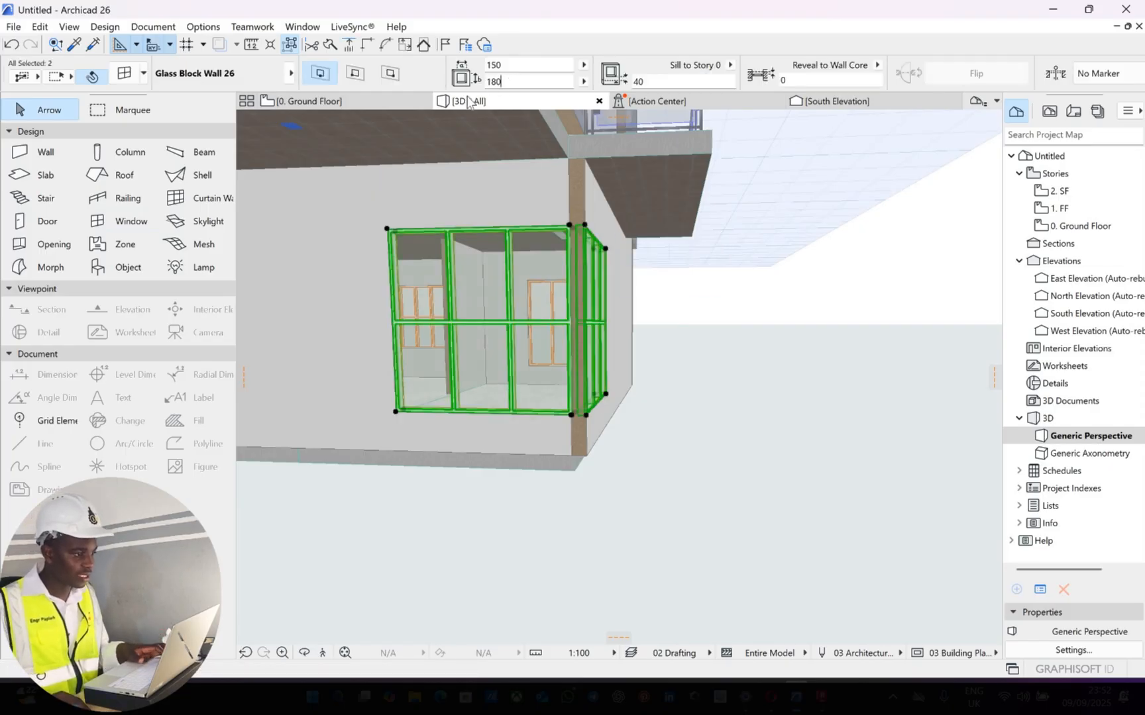
pyautogui.moveTo(467, 96); pyautogui.dragTo(466, 82)
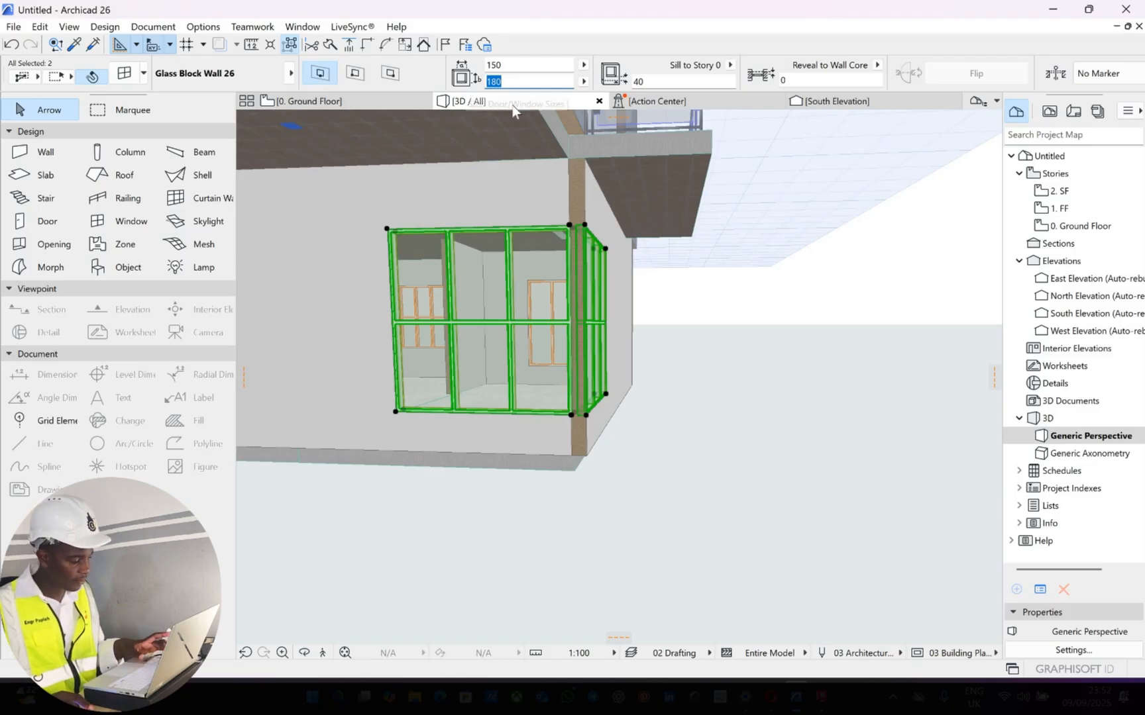
pyautogui.write('200')
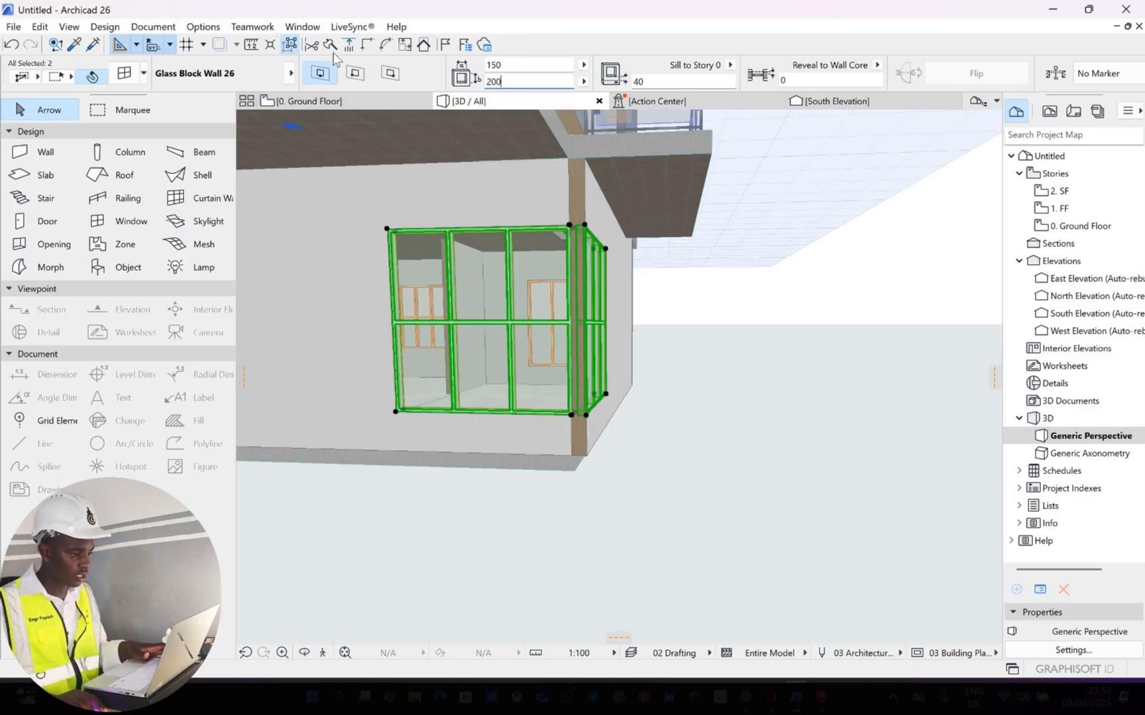
pyautogui.press('Return')
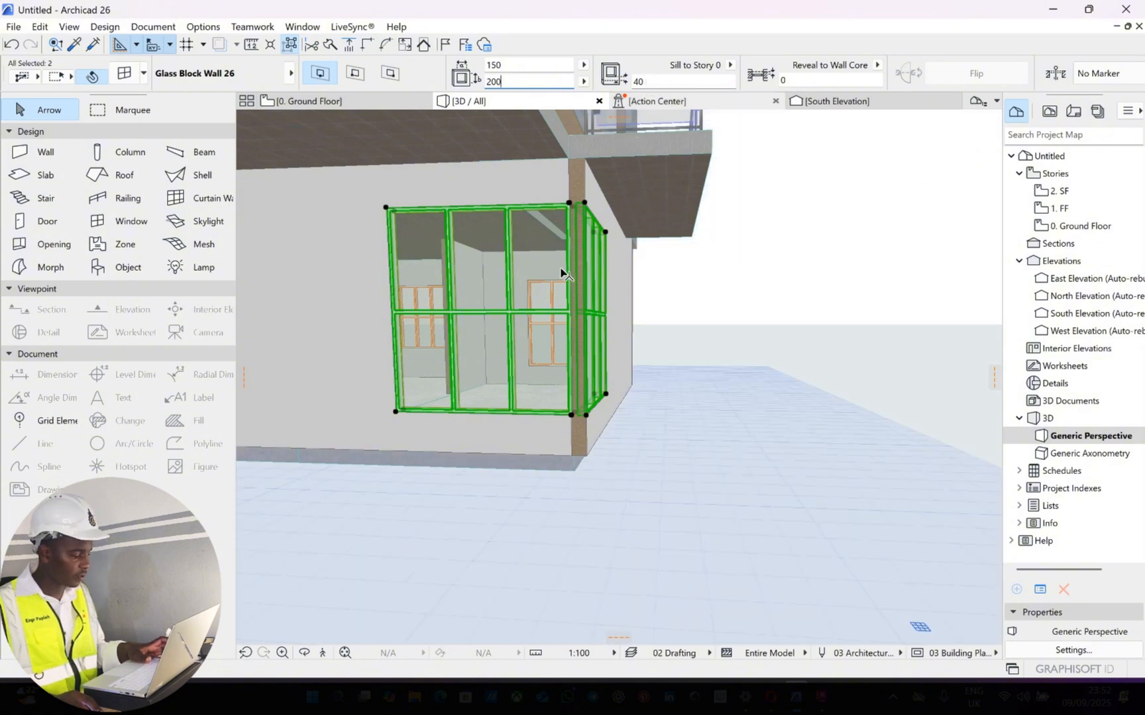
pyautogui.press('Escape')
# On the ground floor plan, place a glass block window 180 wide and 200 high near the lower end of the same right wall
pyautogui.keyDown('shift'); pyautogui.moveTo(669, 345); pyautogui.dragTo(437, 179, button='middle'); pyautogui.keyUp('shift')
pyautogui.press('F2')
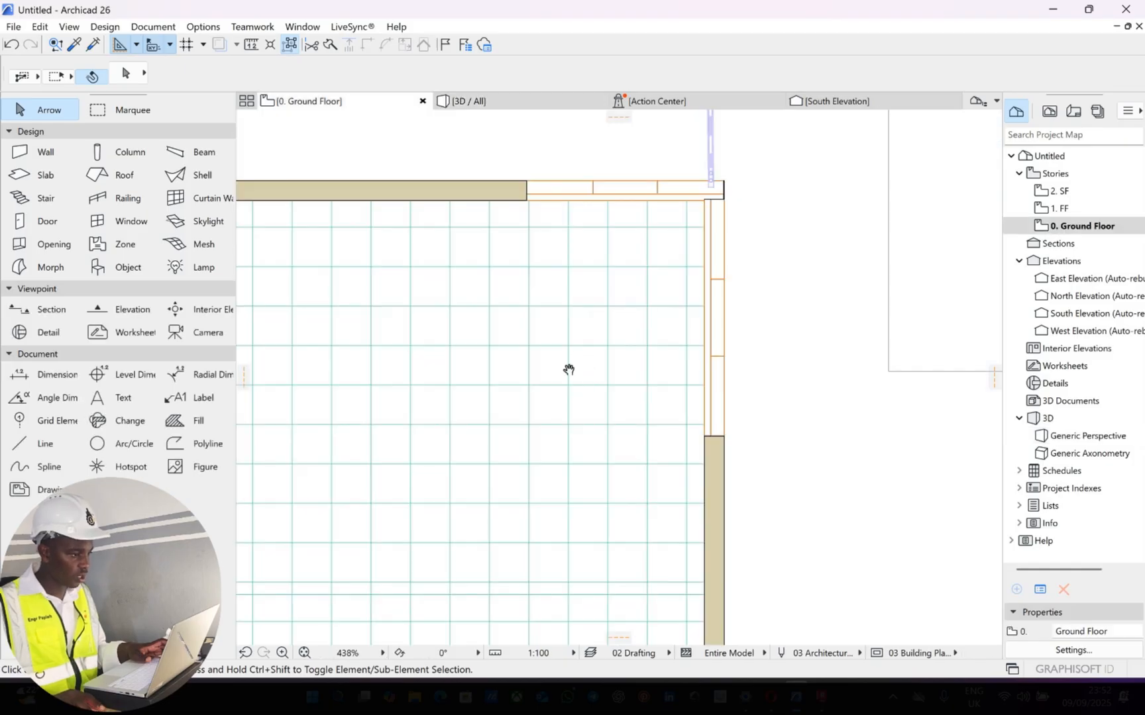
pyautogui.scroll(4, 543, 265)
pyautogui.scroll(-4, 621, 283)
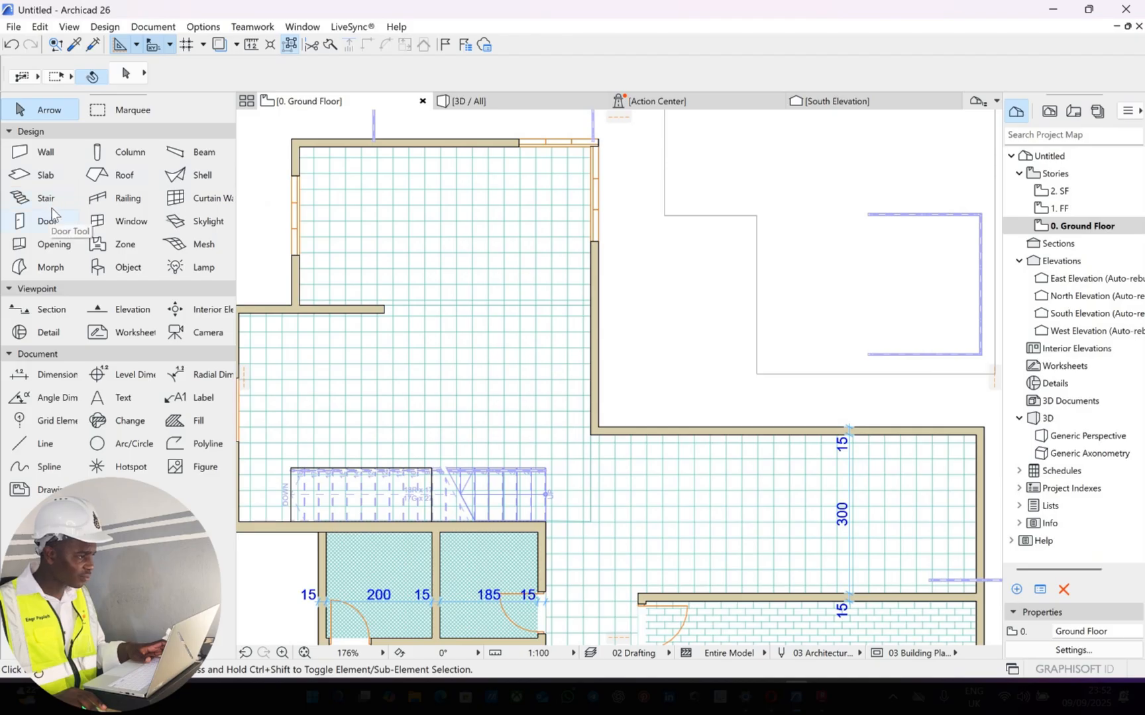
pyautogui.click(130, 224)
pyautogui.click(523, 81)
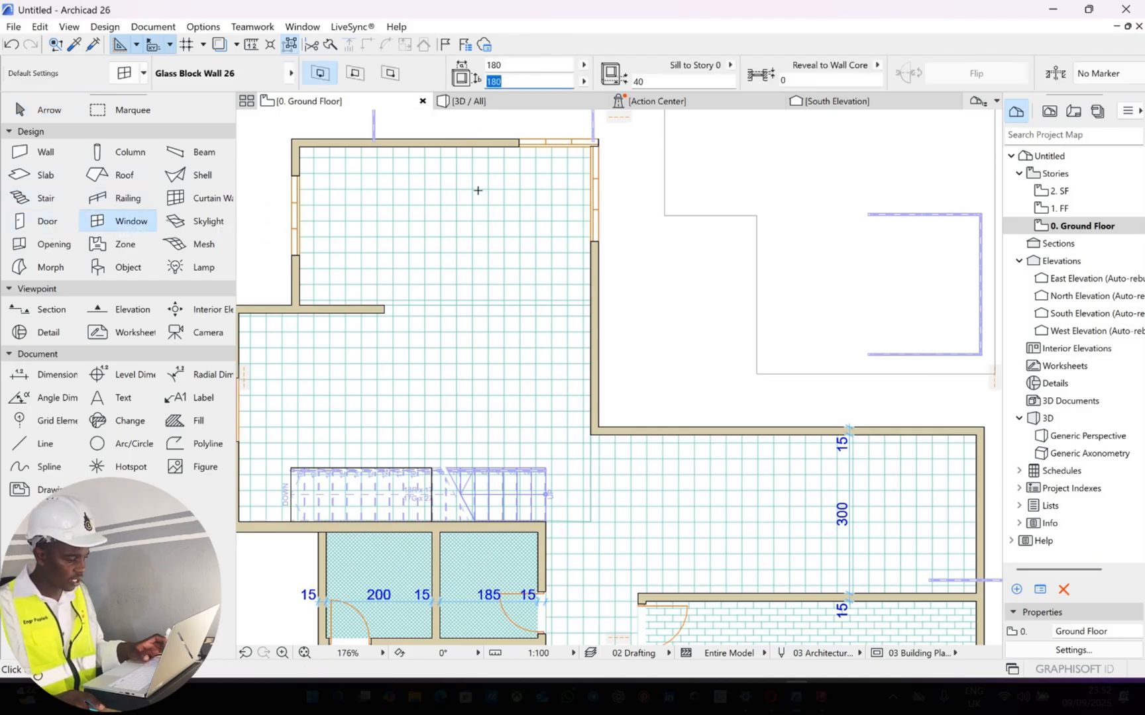
pyautogui.write('200')
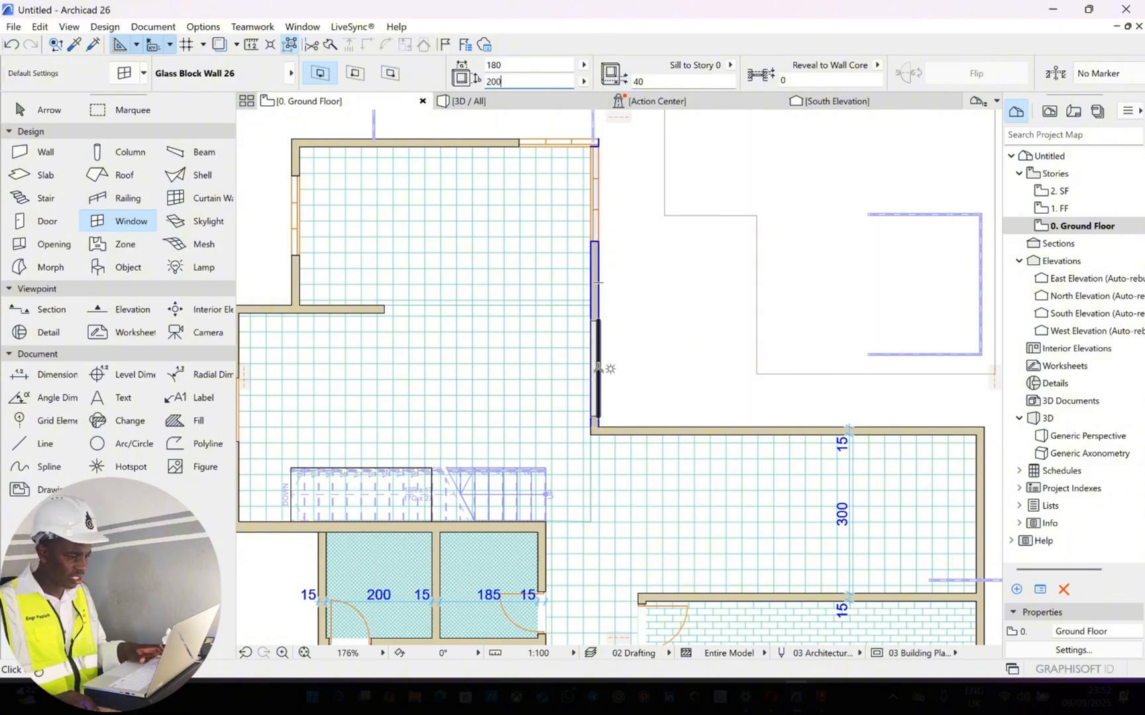
pyautogui.click(598, 373)
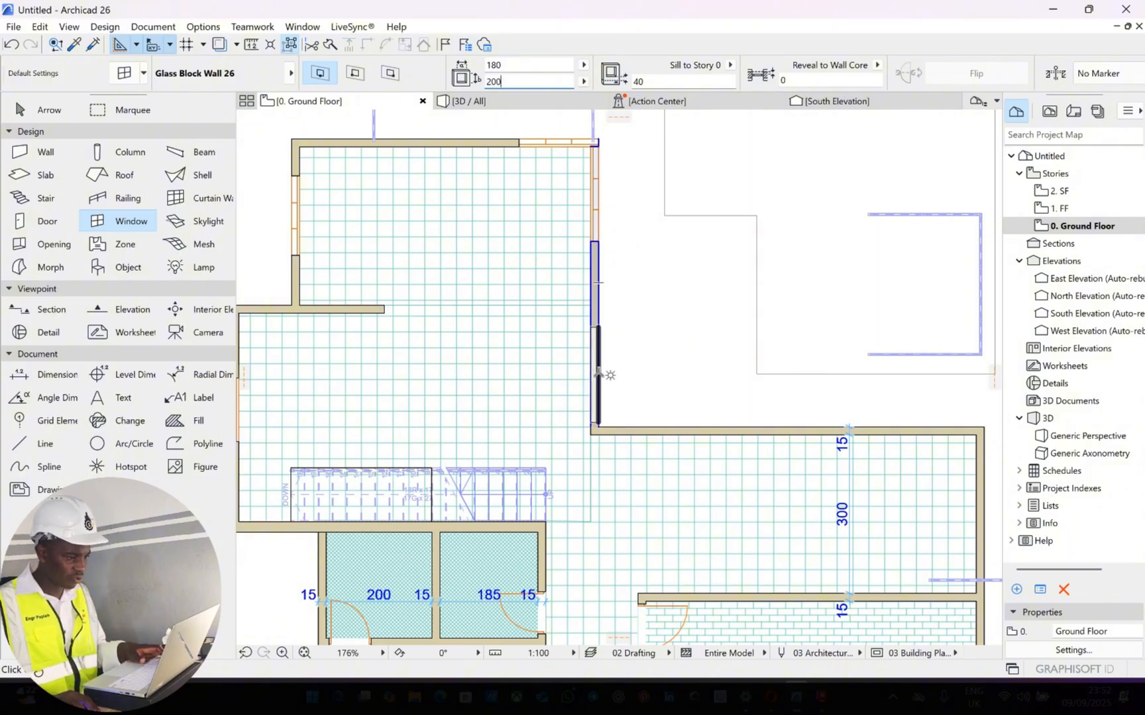
pyautogui.click(661, 373)
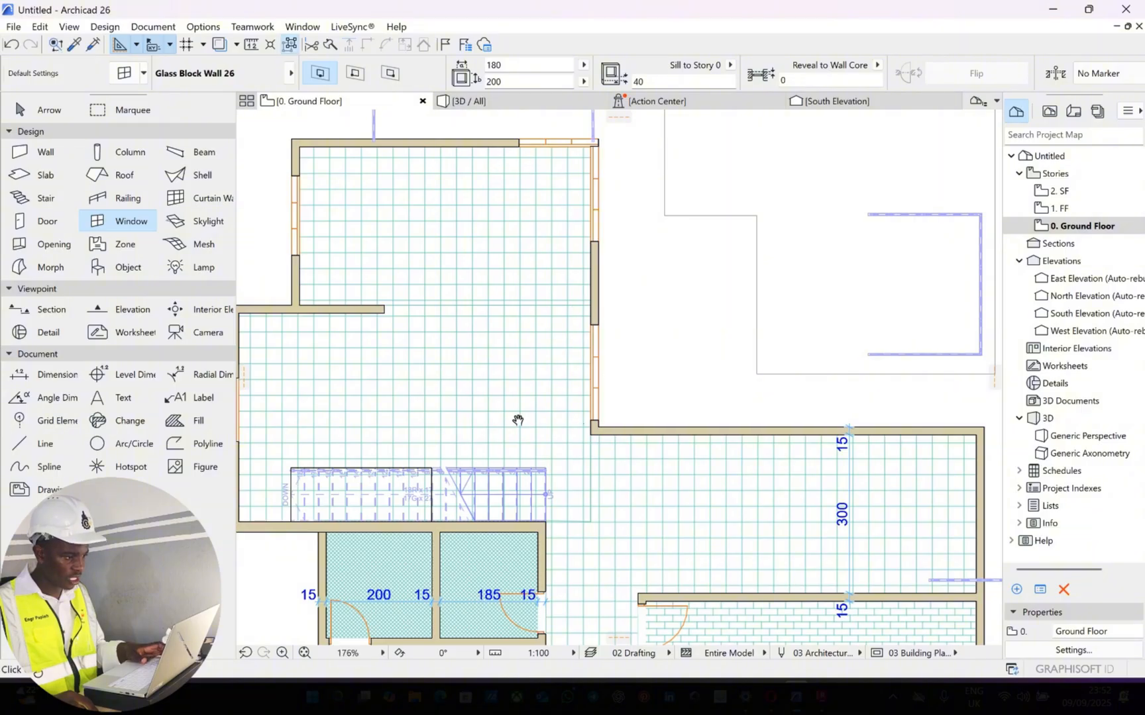
# Stretch the right wall's upper glass block window up to the room's outer top-right corner
pyautogui.moveTo(540, 232); pyautogui.dragTo(628, 228, button='middle')
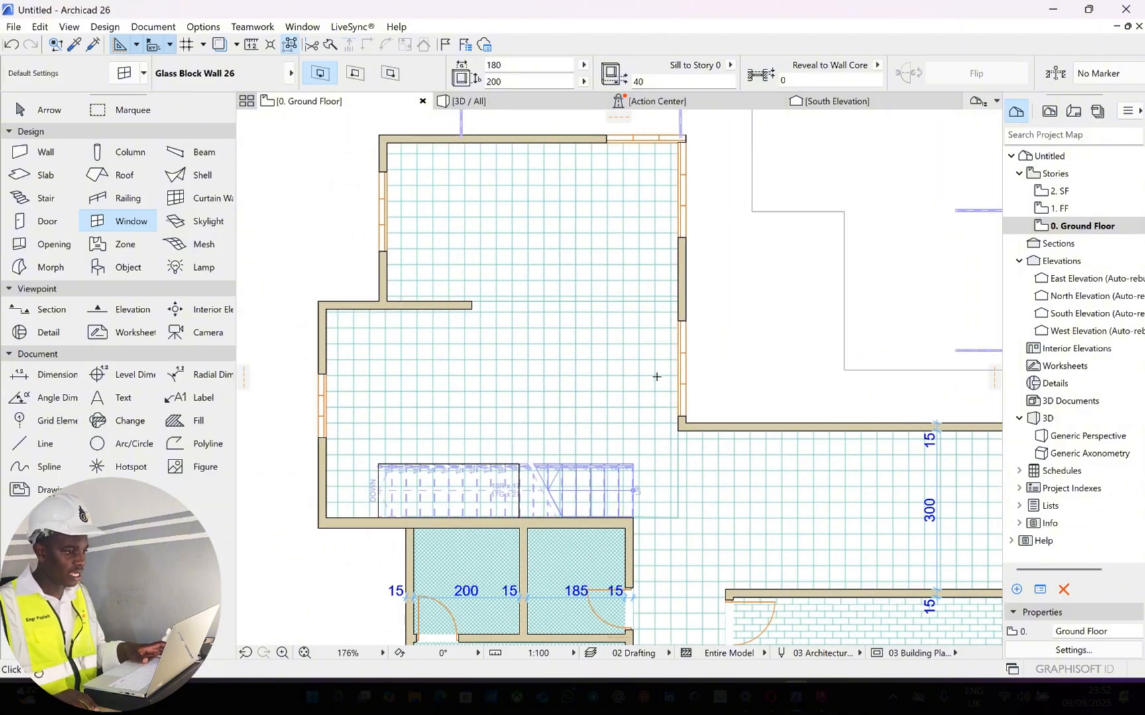
pyautogui.scroll(5, 680, 172)
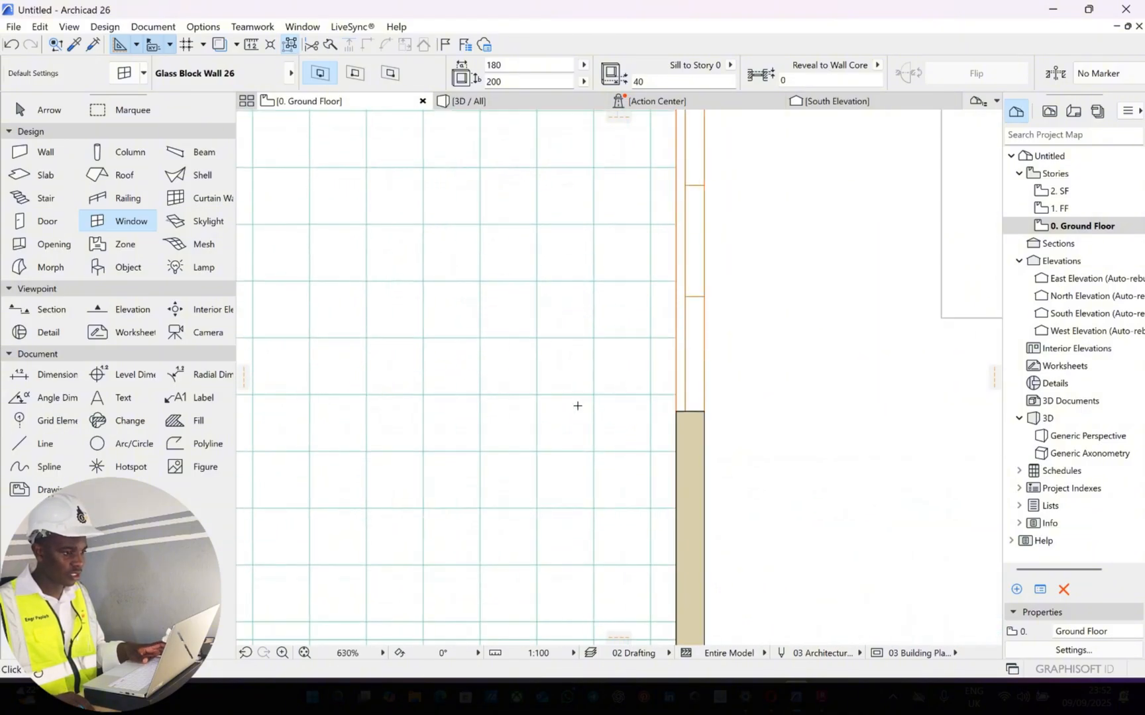
pyautogui.scroll(-5, 680, 191)
pyautogui.moveTo(664, 315); pyautogui.dragTo(663, 333, button='middle')
pyautogui.scroll(8, 674, 291)
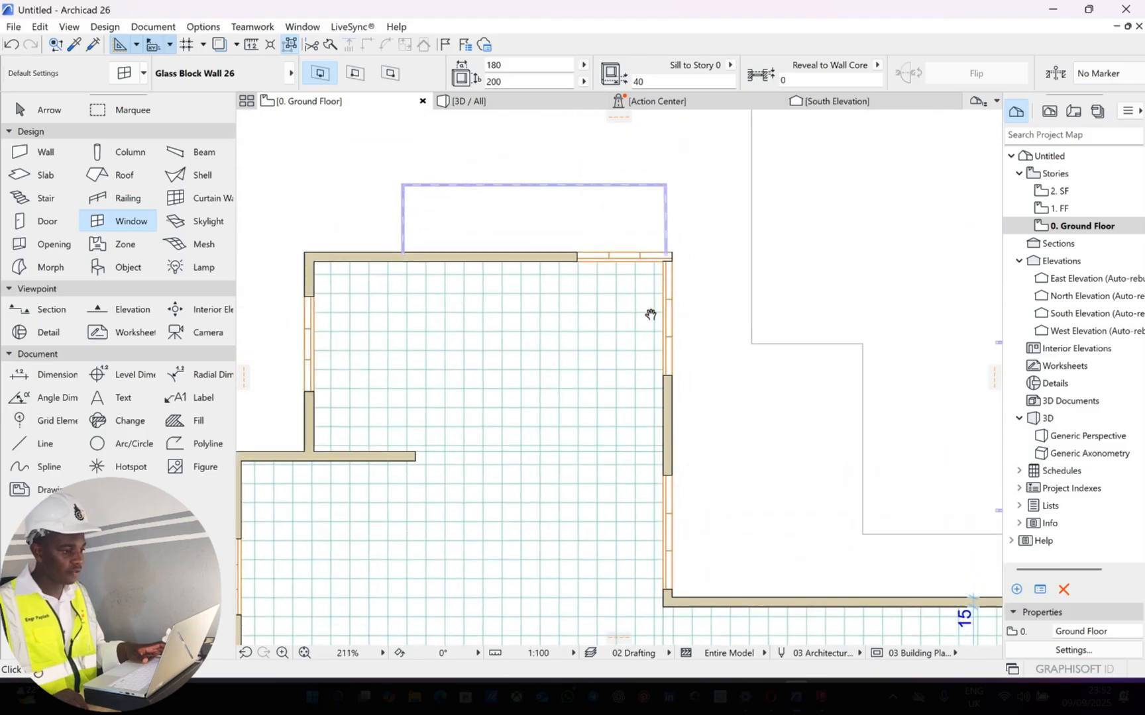
pyautogui.scroll(3, 510, 329)
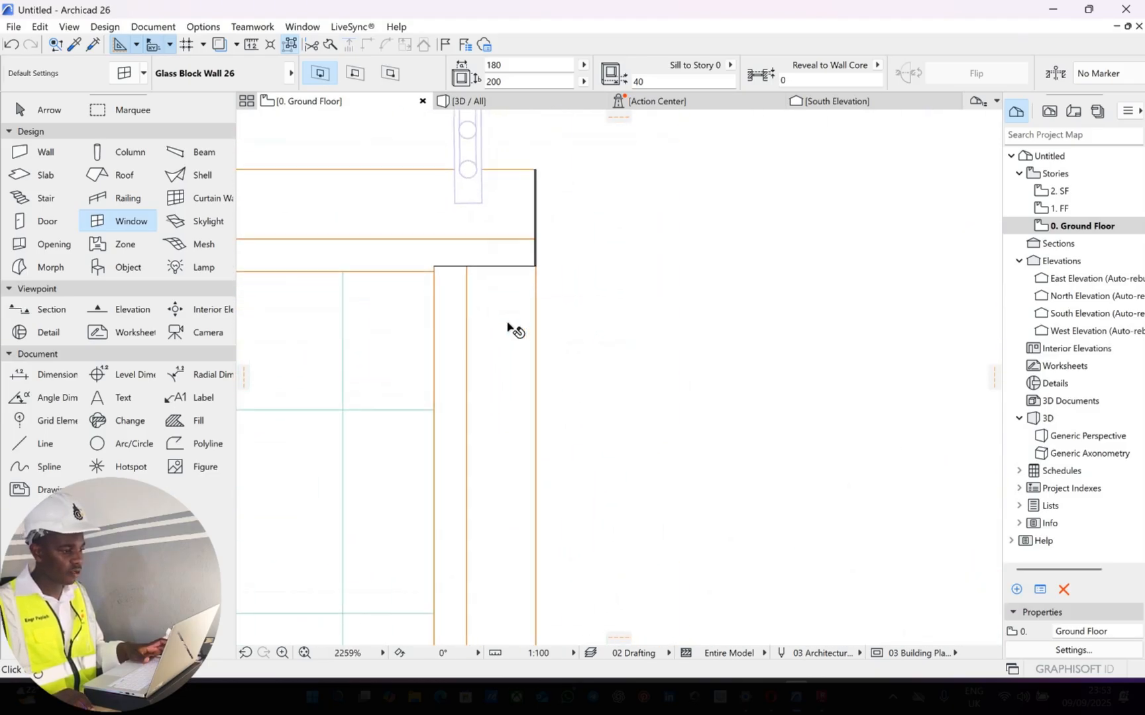
pyautogui.press('Escape')
pyautogui.click(537, 265)
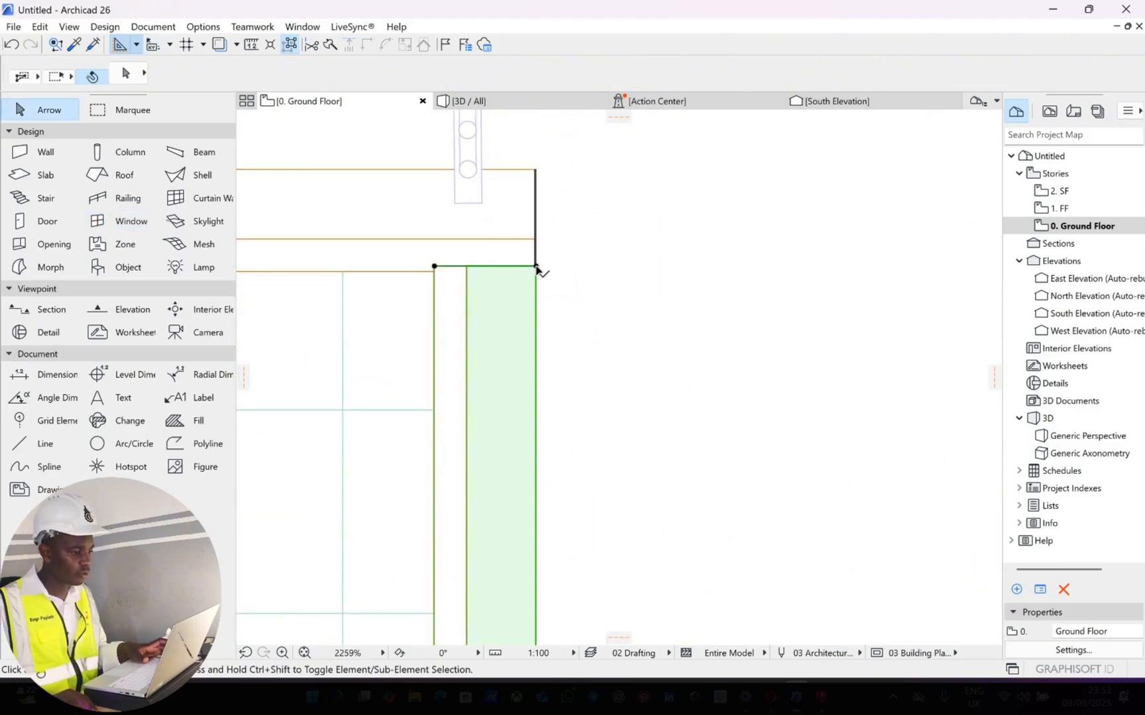
pyautogui.click(535, 196)
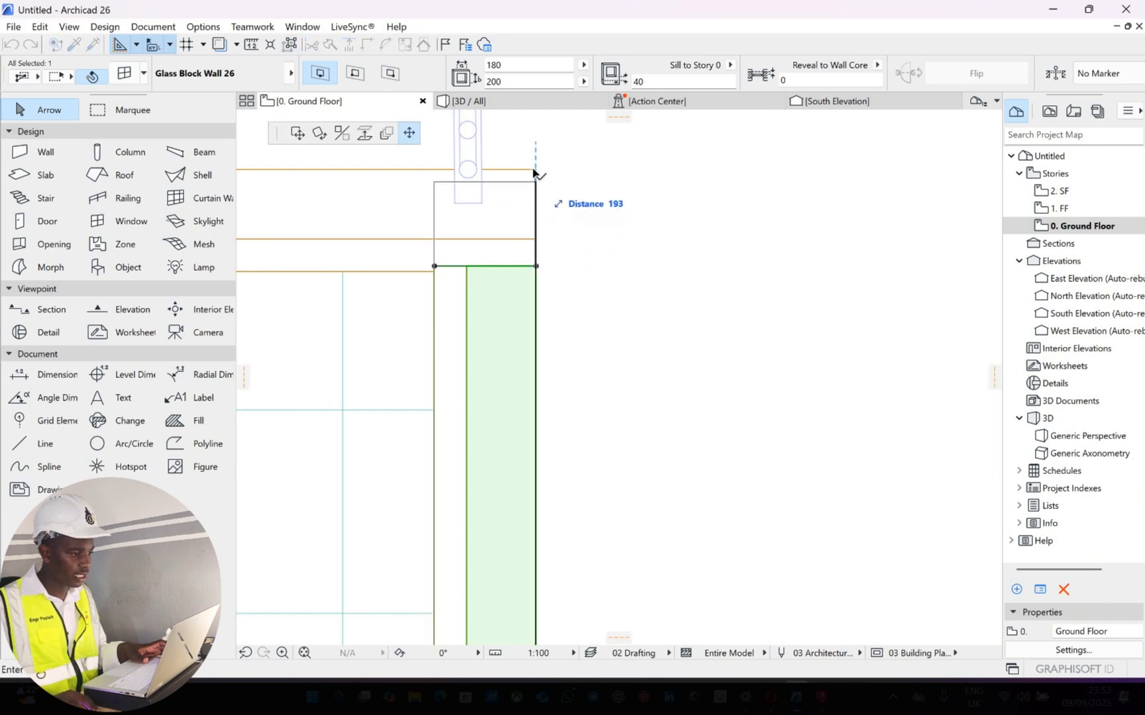
pyautogui.click(504, 171)
pyautogui.press('Escape')
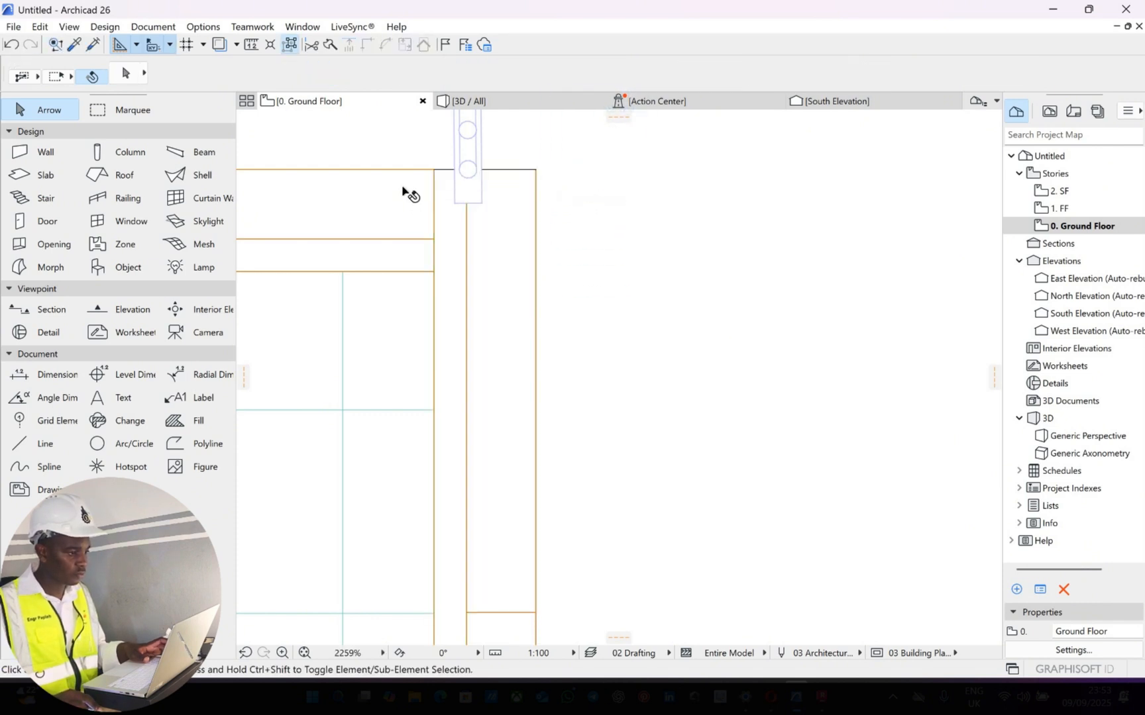
# Try to join the two overlapping corner windows with the Intersect command
pyautogui.click(493, 268)
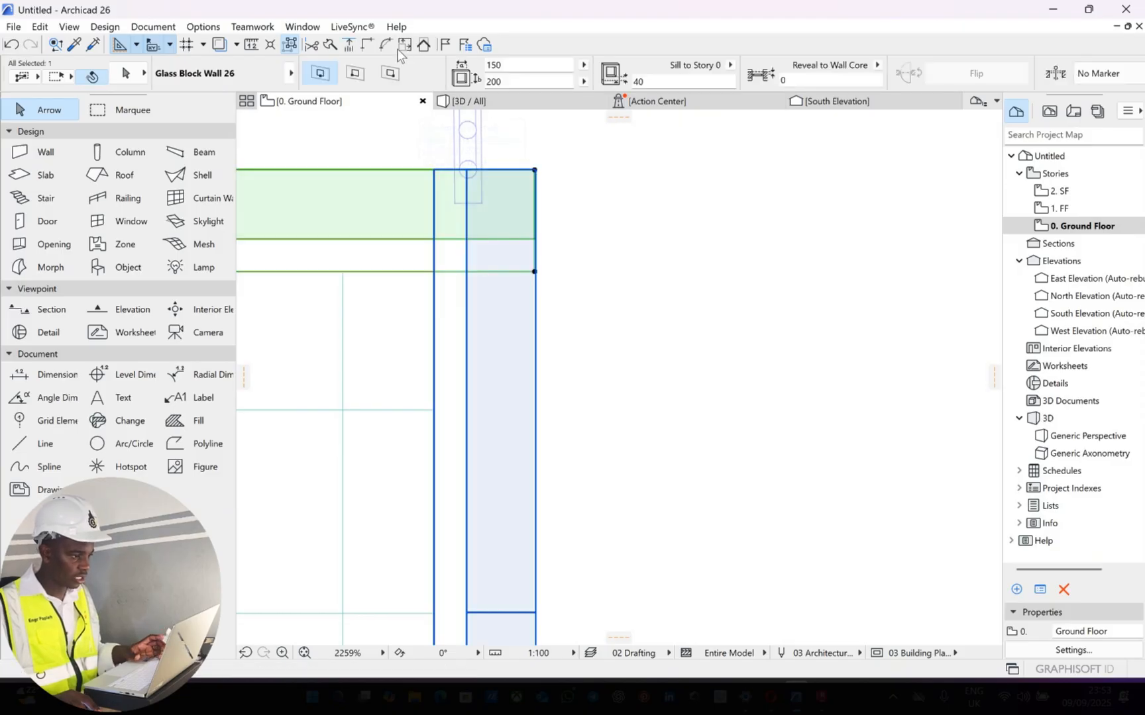
pyautogui.click(366, 45)
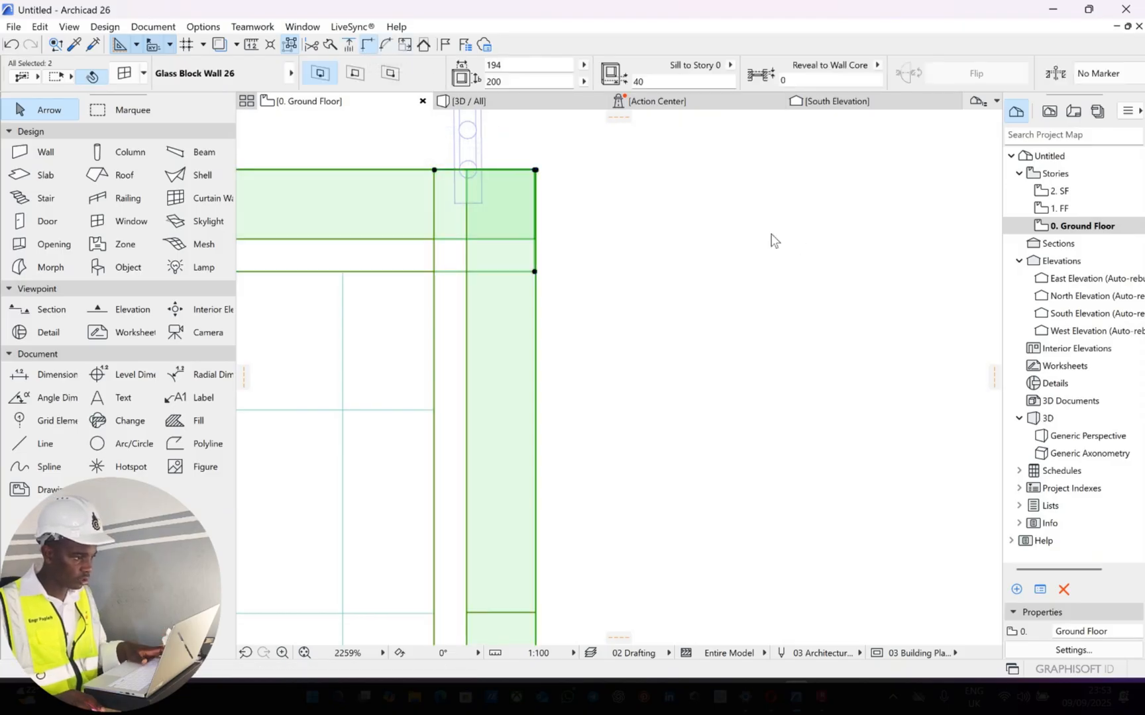
pyautogui.click(707, 203)
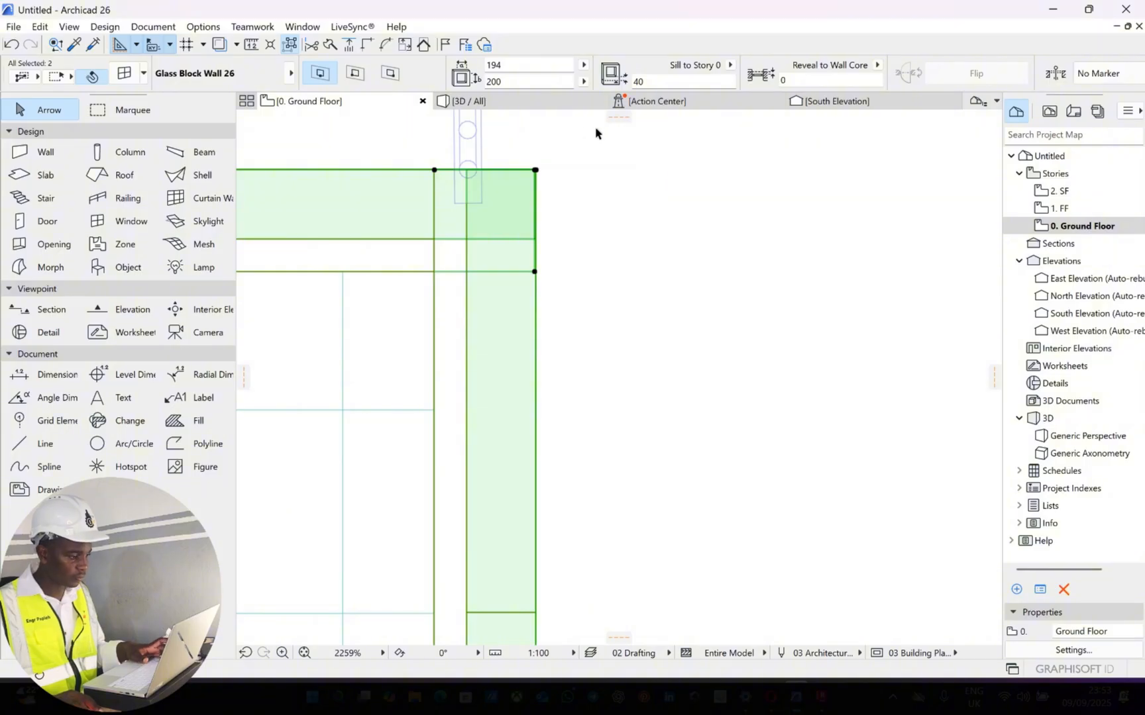
pyautogui.press('Escape')
# Examine the glass block windows at the uppermost room's corner in the 3D view from several angles
pyautogui.press('F3')
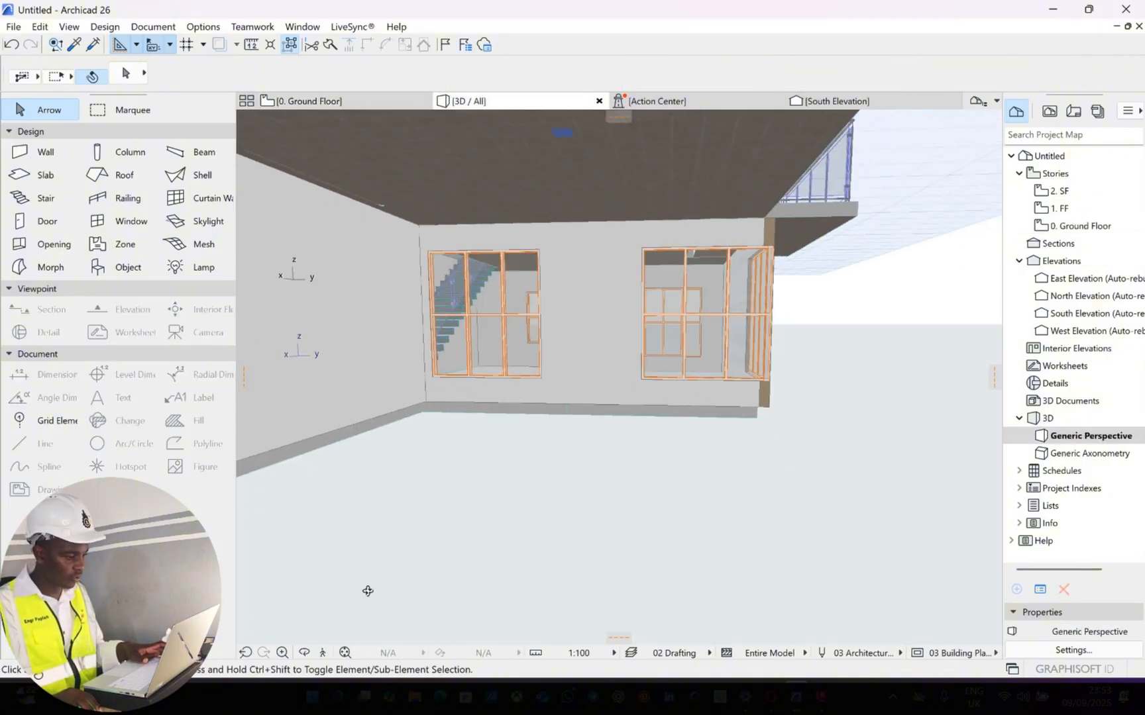
pyautogui.moveTo(442, 429); pyautogui.dragTo(735, 408)
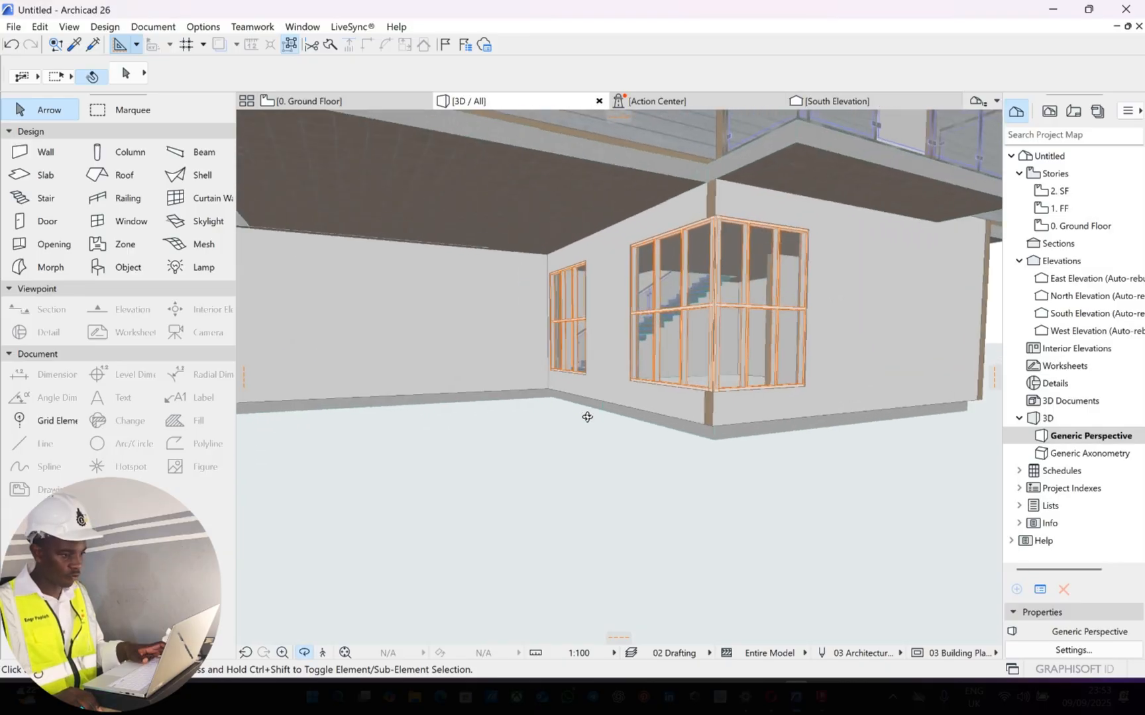
pyautogui.moveTo(585, 416); pyautogui.dragTo(355, 102)
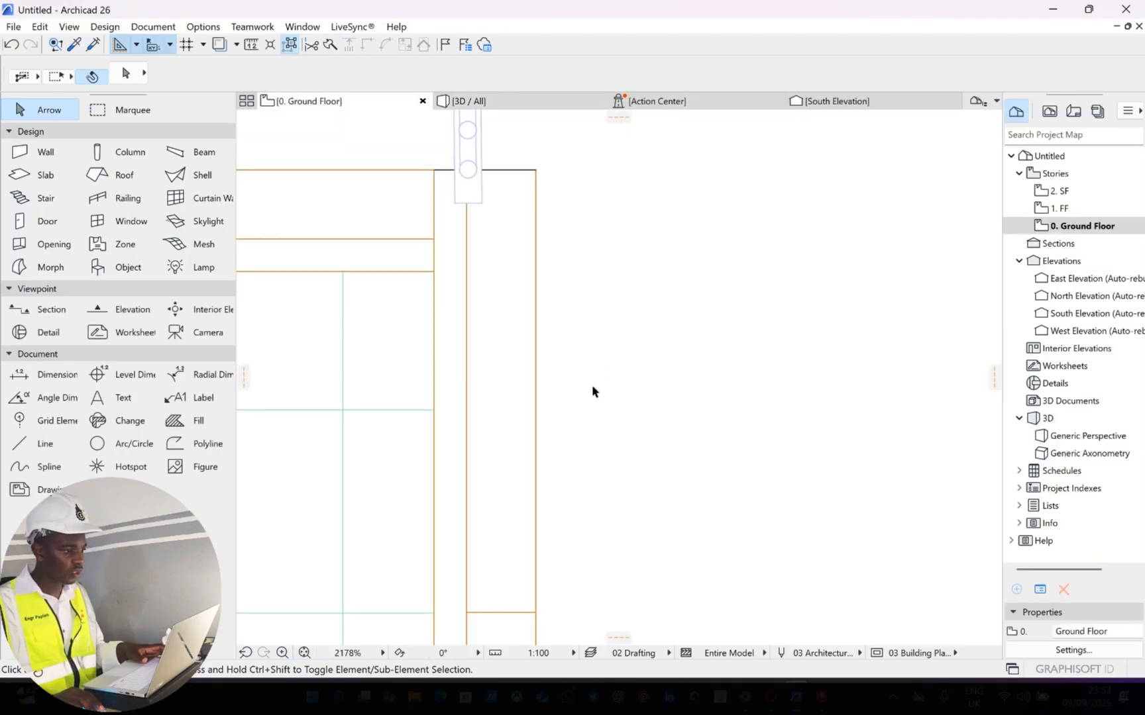
# Look over the ground floor plan from the uppermost room down to the lower rooms and the entrance
pyautogui.scroll(-5, 591, 389)
pyautogui.moveTo(583, 390); pyautogui.dragTo(595, 339, button='middle')
pyautogui.scroll(-4, 594, 339)
pyautogui.scroll(-3, 612, 275)
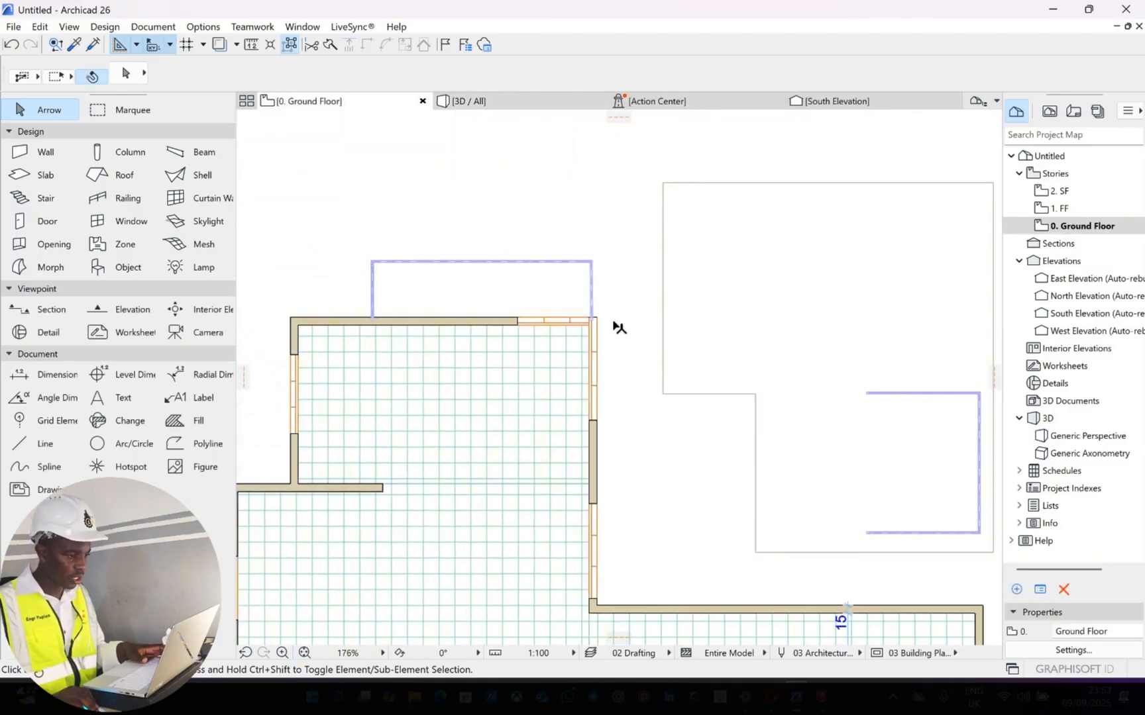
pyautogui.moveTo(613, 471); pyautogui.dragTo(636, 323, button='middle')
pyautogui.moveTo(534, 388); pyautogui.dragTo(666, 220, button='middle')
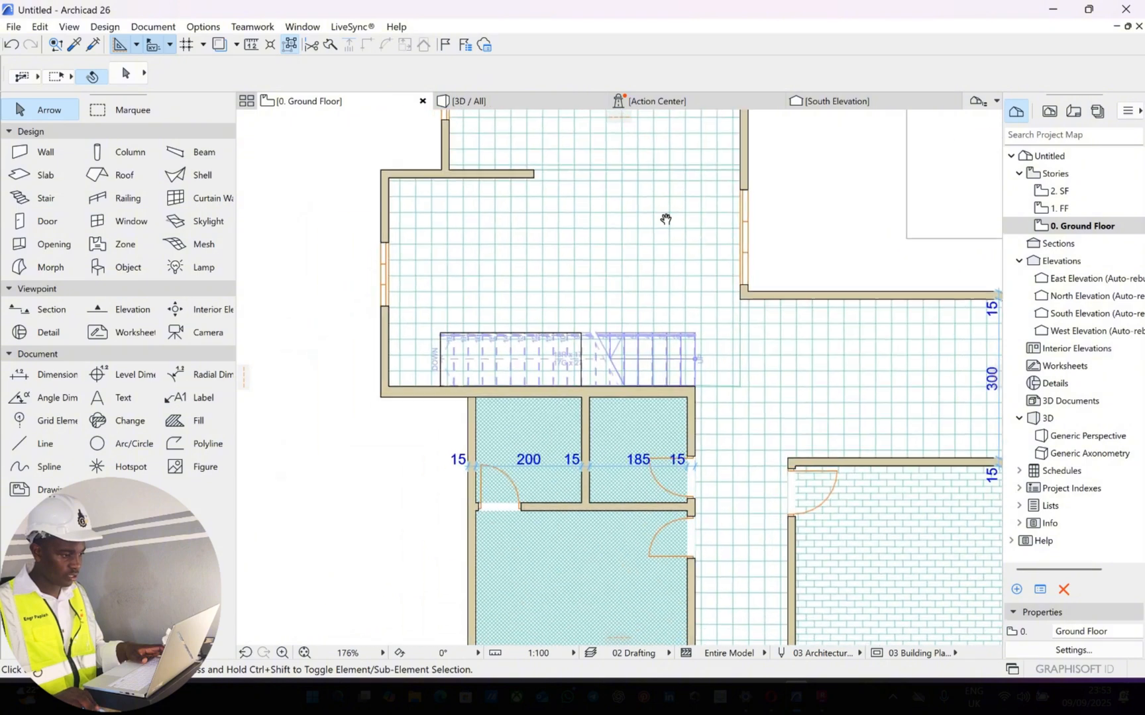
pyautogui.scroll(-1, 724, 289)
pyautogui.moveTo(729, 397); pyautogui.dragTo(586, 210, button='middle')
pyautogui.scroll(-2, 720, 303)
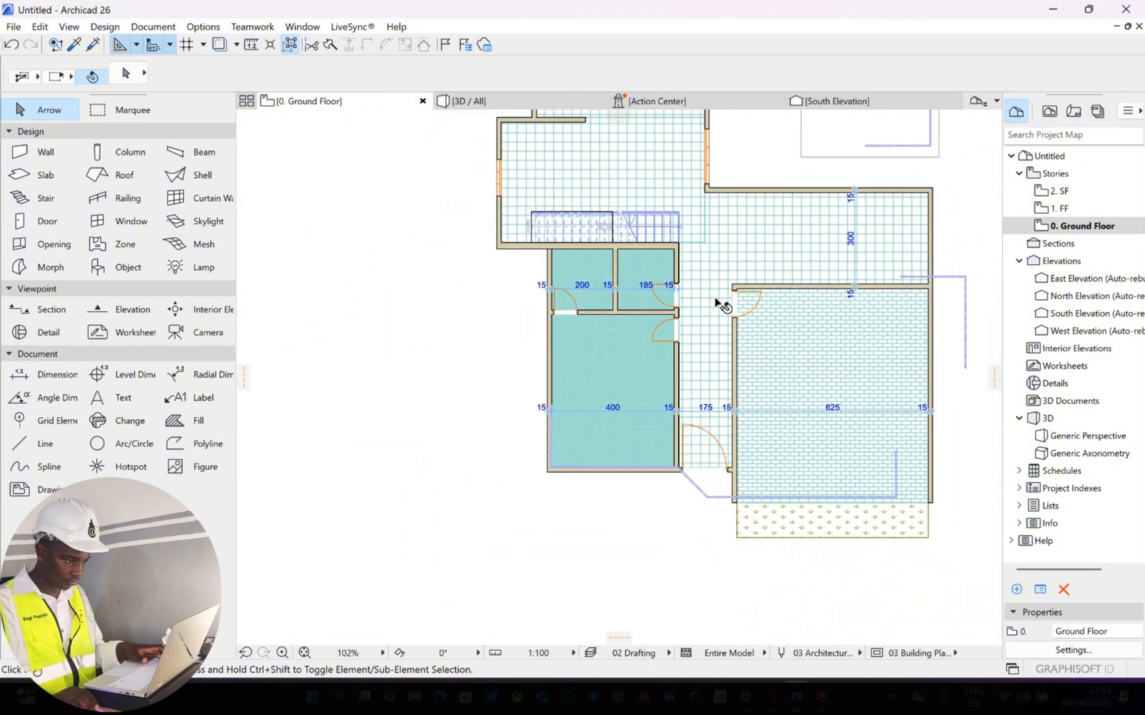
pyautogui.moveTo(877, 443); pyautogui.dragTo(807, 327, button='middle')
pyautogui.scroll(1, 807, 327)
pyautogui.moveTo(721, 336); pyautogui.dragTo(706, 326, button='middle')
pyautogui.moveTo(781, 269); pyautogui.dragTo(731, 194, button='middle')
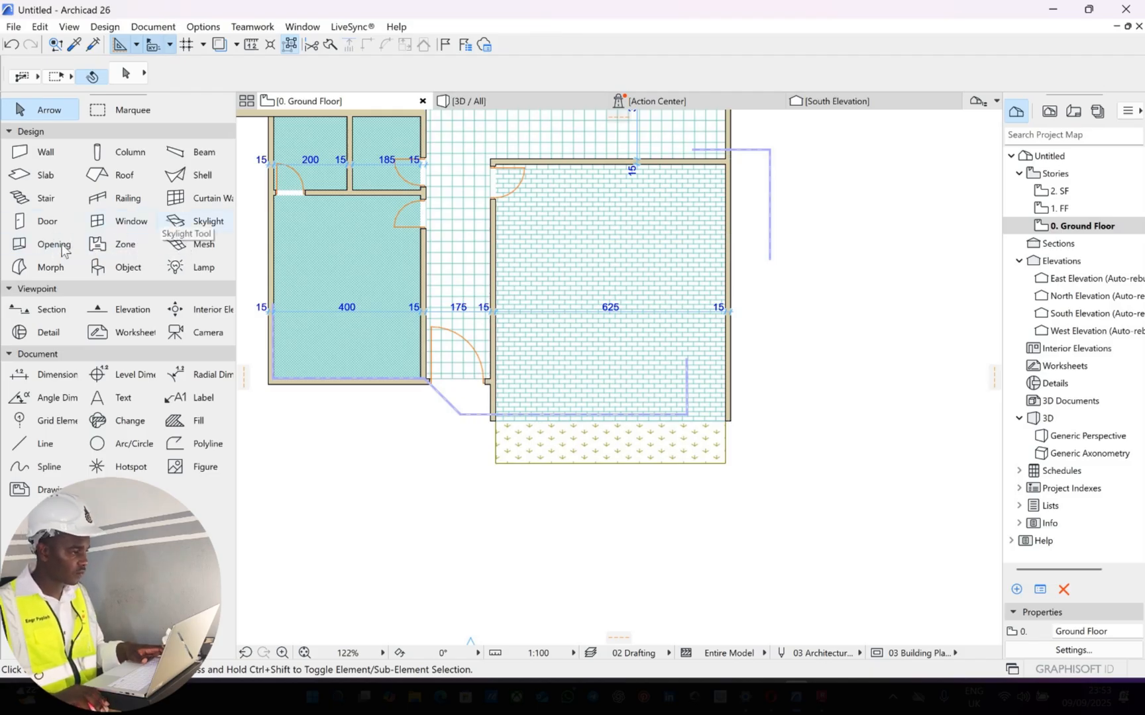
pyautogui.moveTo(433, 272); pyautogui.dragTo(652, 261, button='middle')
pyautogui.scroll(2, 555, 278)
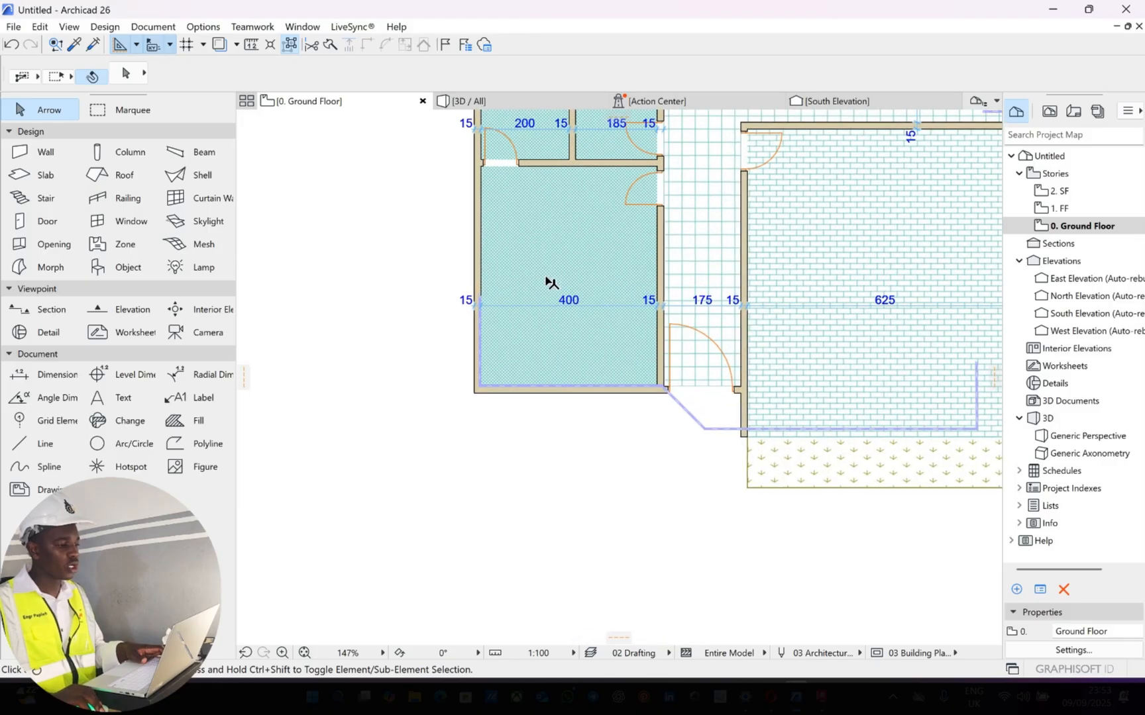
pyautogui.moveTo(549, 284); pyautogui.dragTo(621, 299, button='middle')
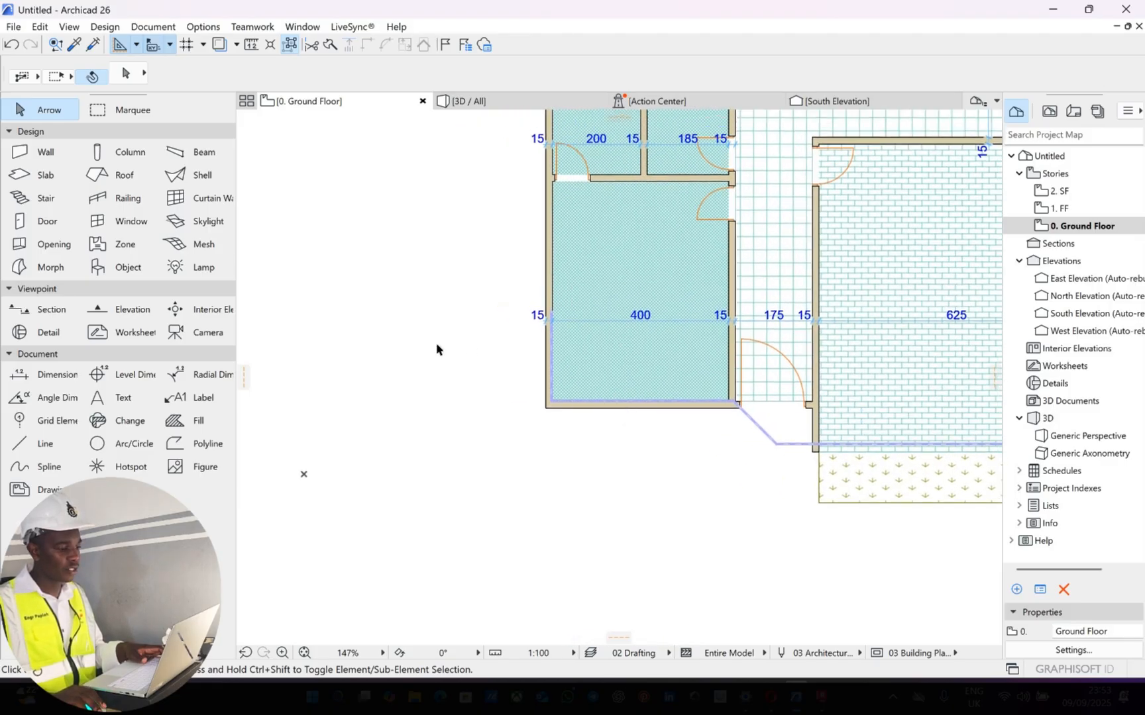
# Browse the Basic Windows 26 library in the default window settings for a suitable window type
pyautogui.click(118, 225)
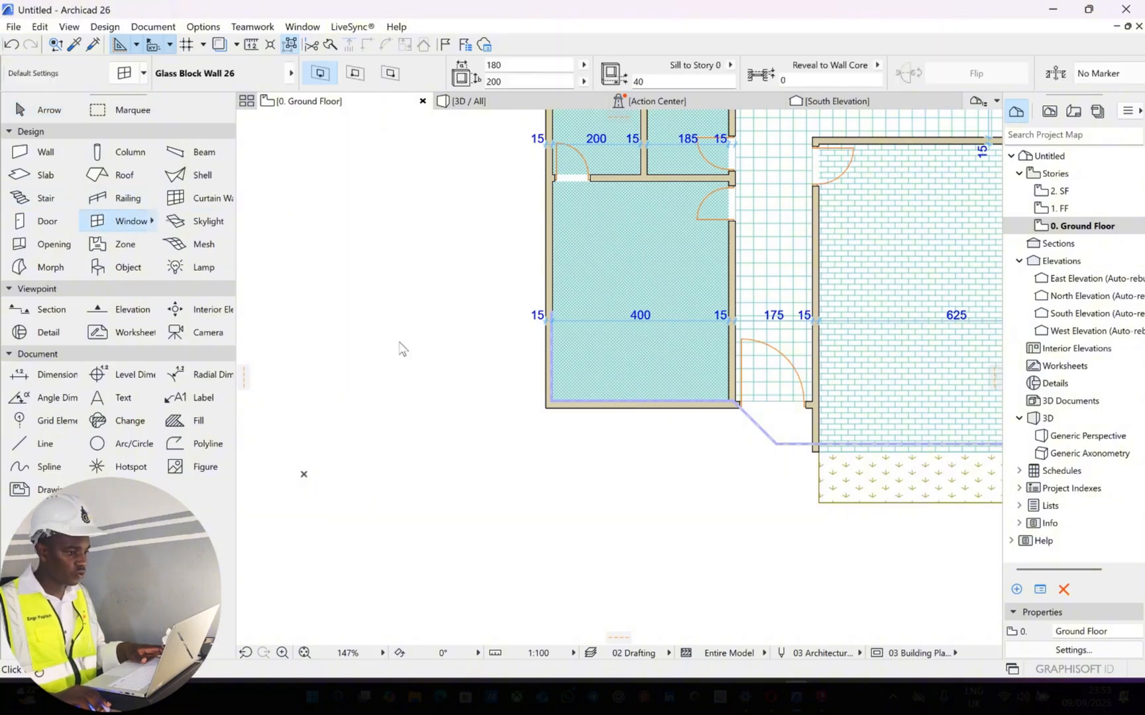
pyautogui.hotkey('ctrl', 't')
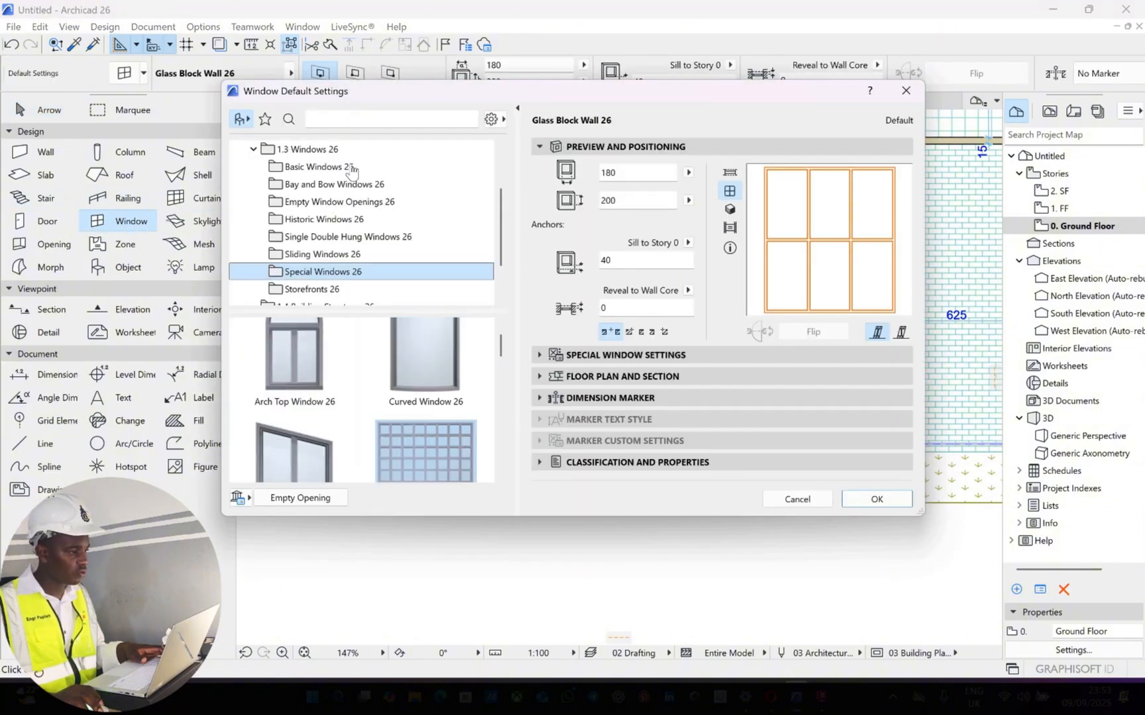
pyautogui.click(352, 169)
pyautogui.scroll(-1, 372, 370)
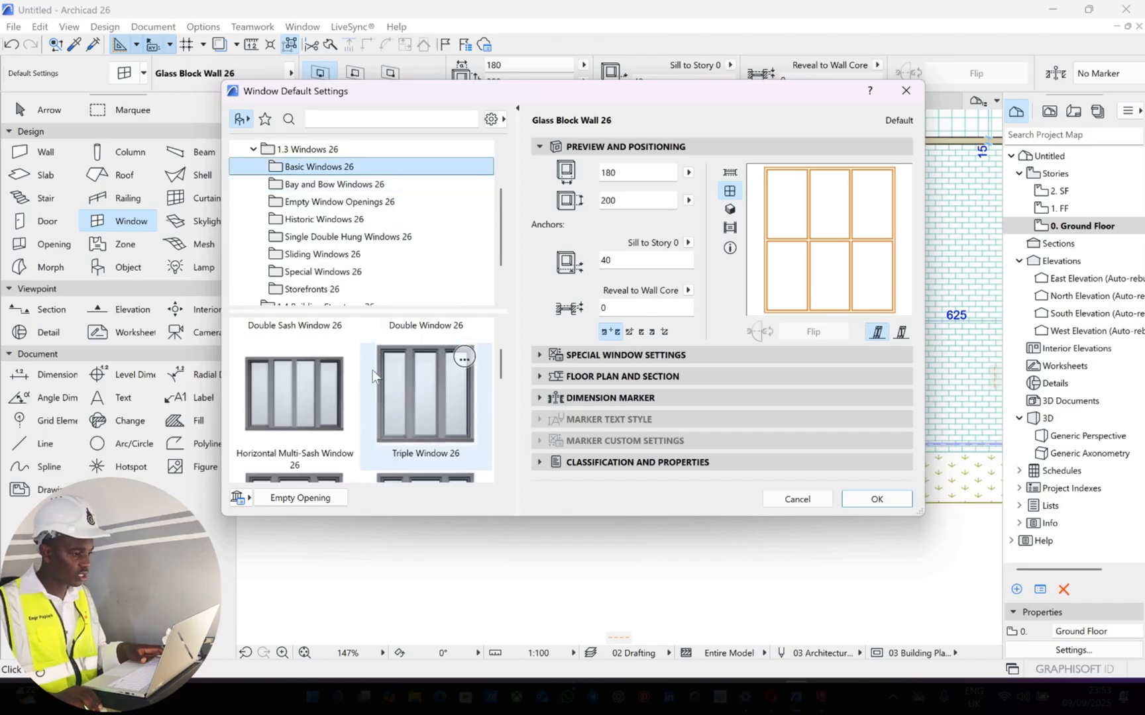
pyautogui.scroll(-1, 371, 379)
pyautogui.scroll(-1, 371, 379)
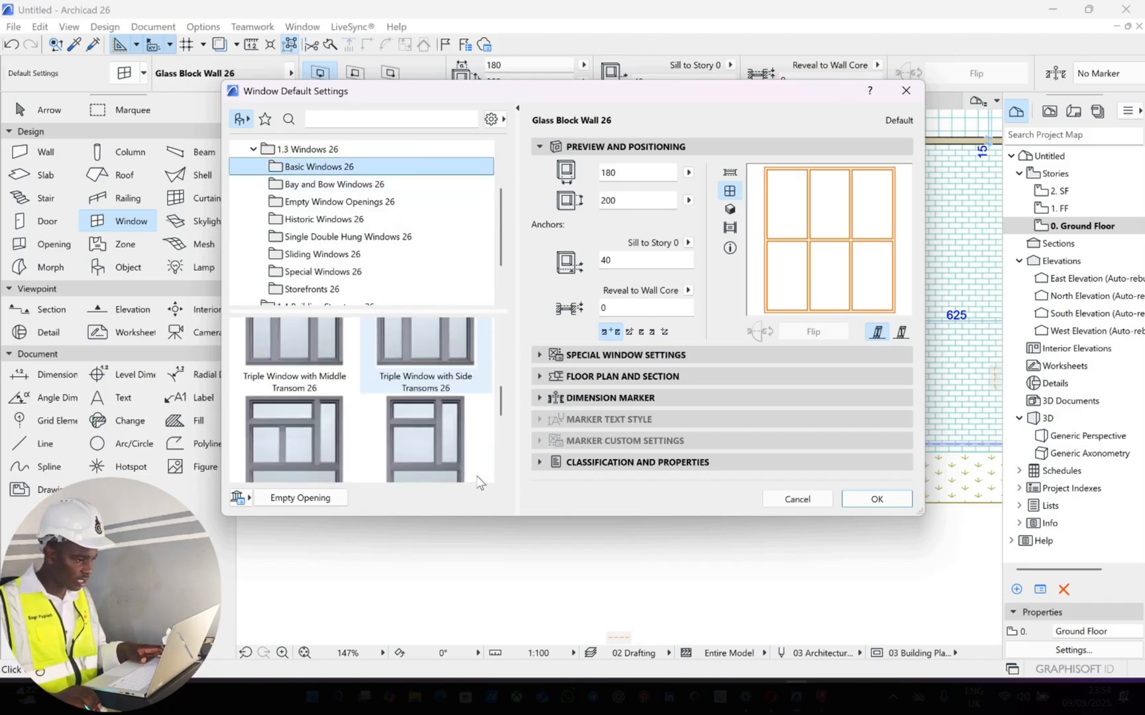
pyautogui.scroll(-2, 479, 478)
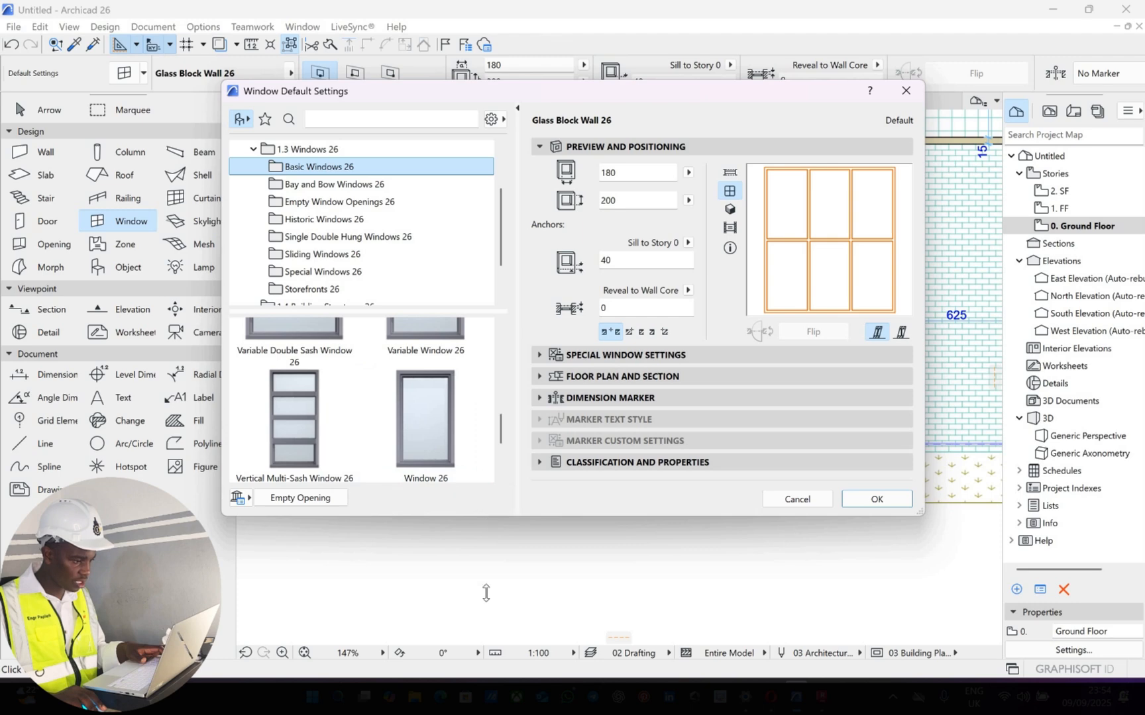
pyautogui.moveTo(491, 603); pyautogui.dragTo(491, 608)
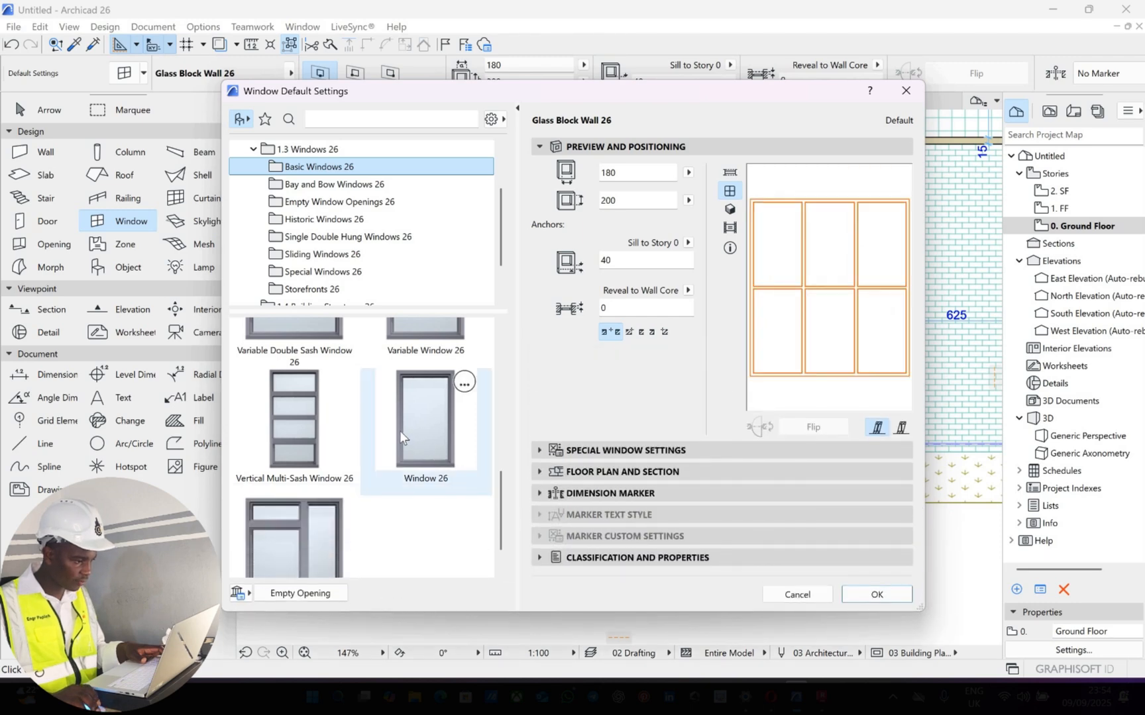
pyautogui.scroll(1, 334, 372)
pyautogui.scroll(2, 334, 373)
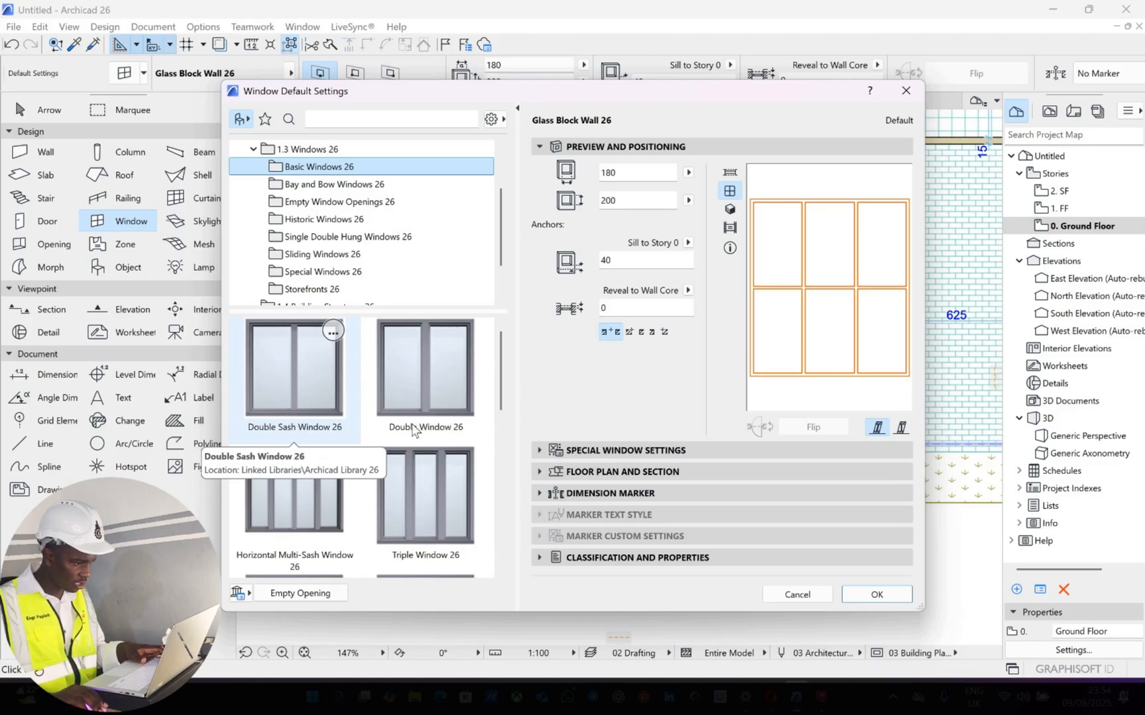
pyautogui.scroll(-2, 408, 478)
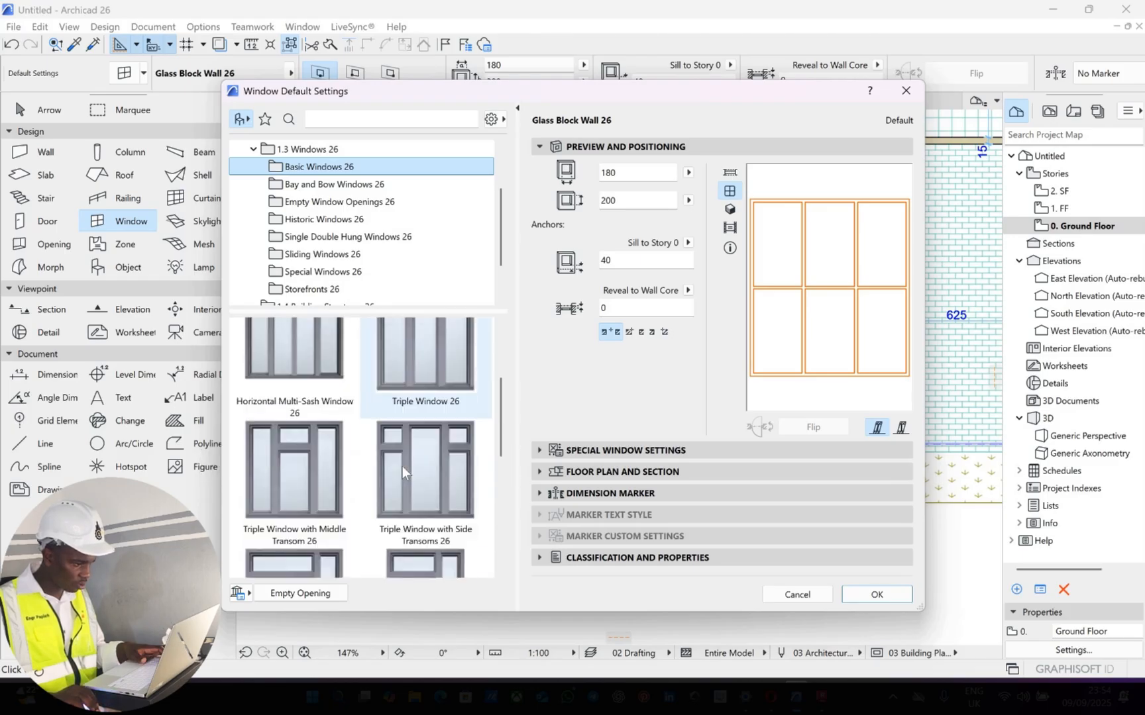
pyautogui.scroll(-2, 403, 465)
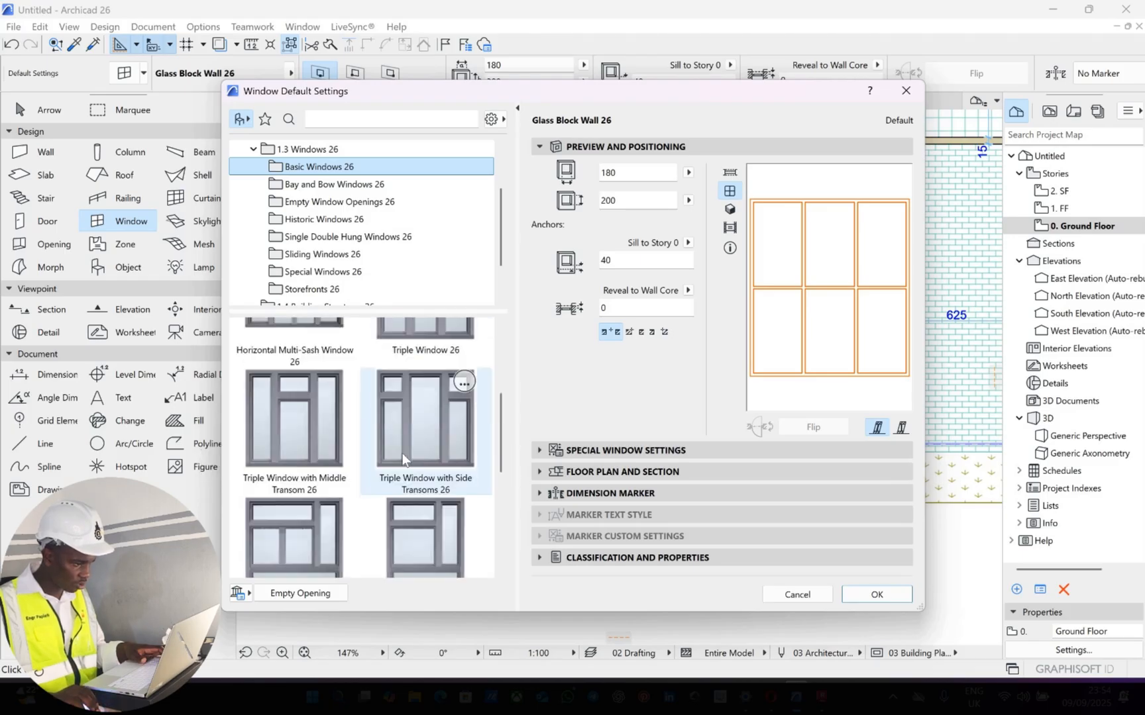
# Check the bay and bow windows, and choose the 2-Sash Sliding Window 26 as the default window type
pyautogui.click(379, 183)
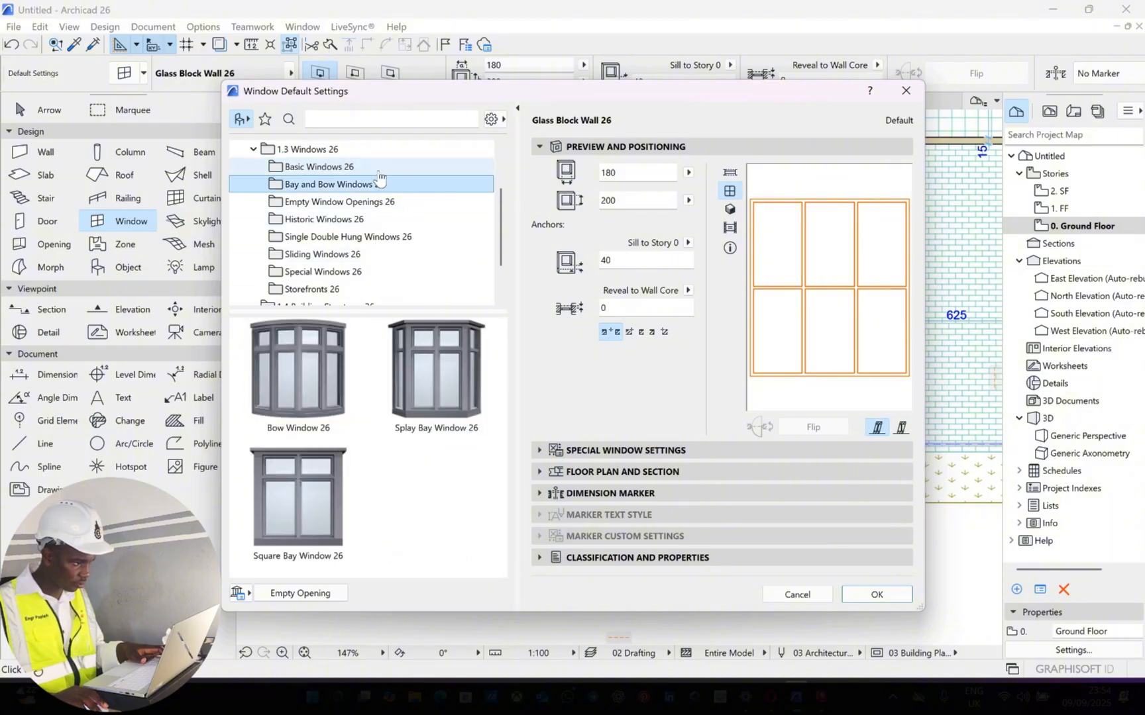
pyautogui.click(323, 254)
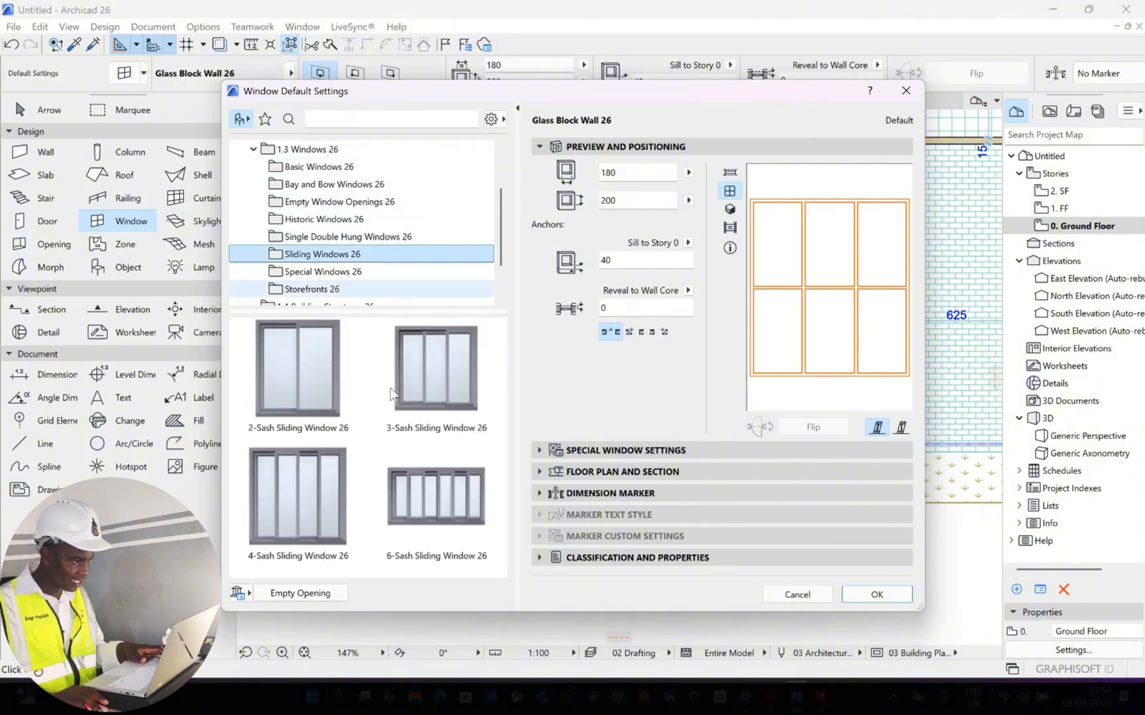
pyautogui.click(327, 379)
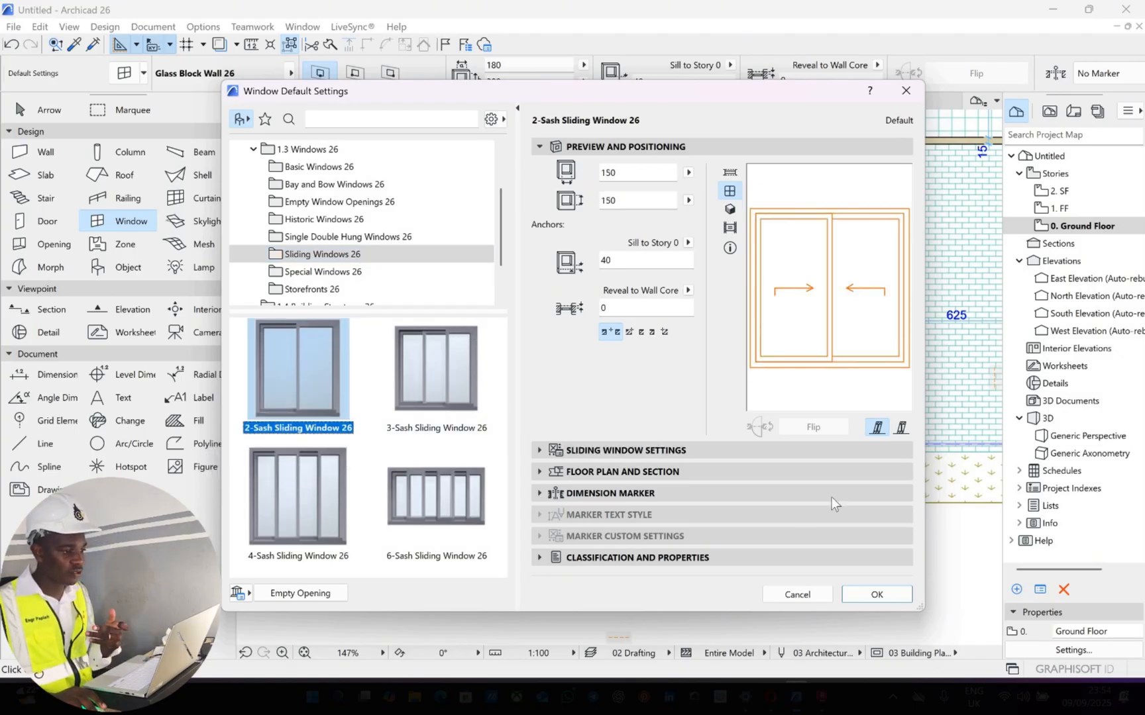
# Review the sliding window's settings pages, from Window Settings and Opening through to Wall Closure
pyautogui.click(667, 450)
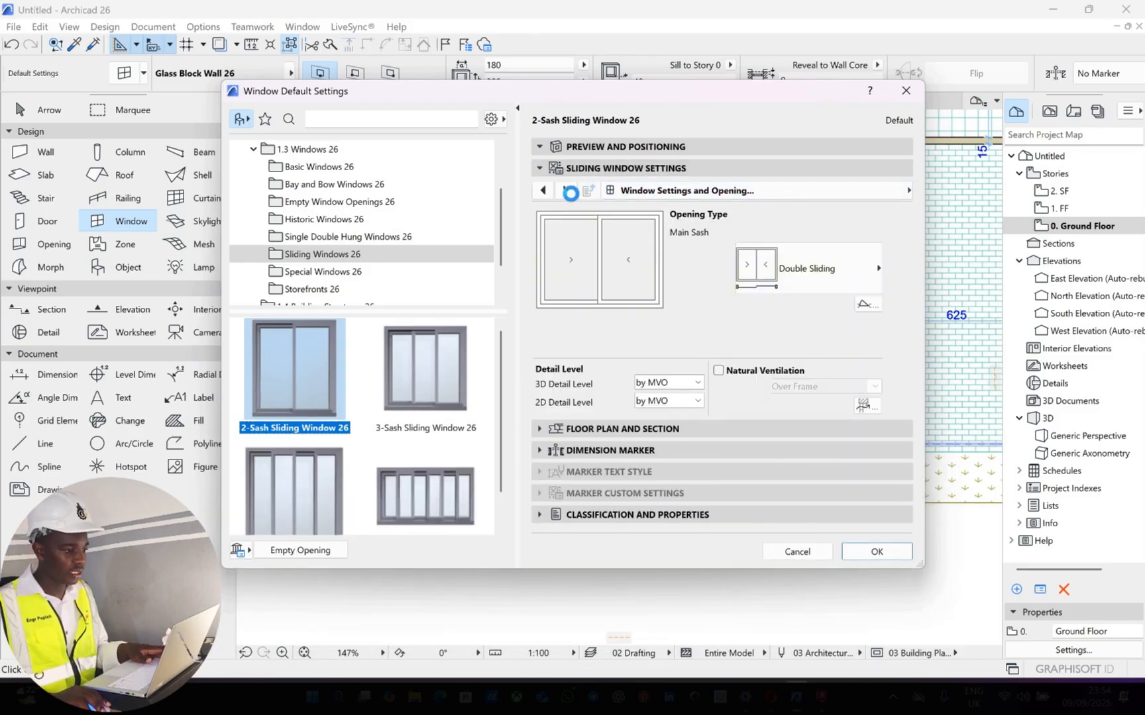
pyautogui.click(566, 191)
pyautogui.click(565, 191)
pyautogui.click(565, 191)
pyautogui.click(563, 191)
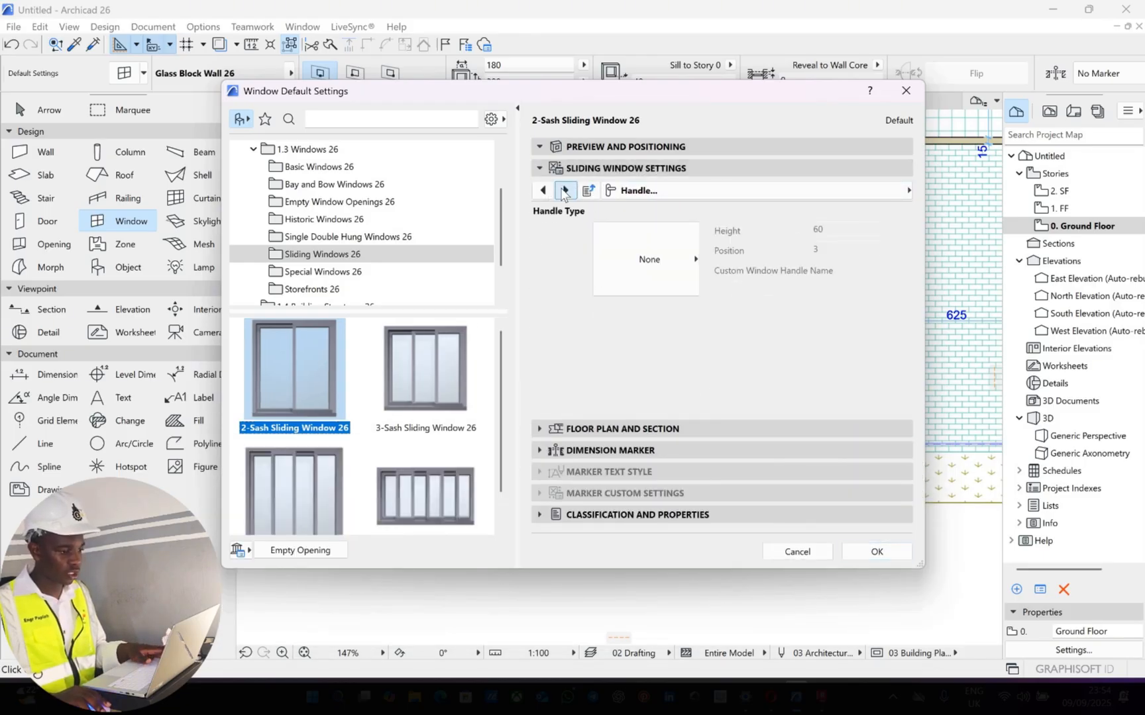
pyautogui.click(564, 190)
pyautogui.click(564, 190)
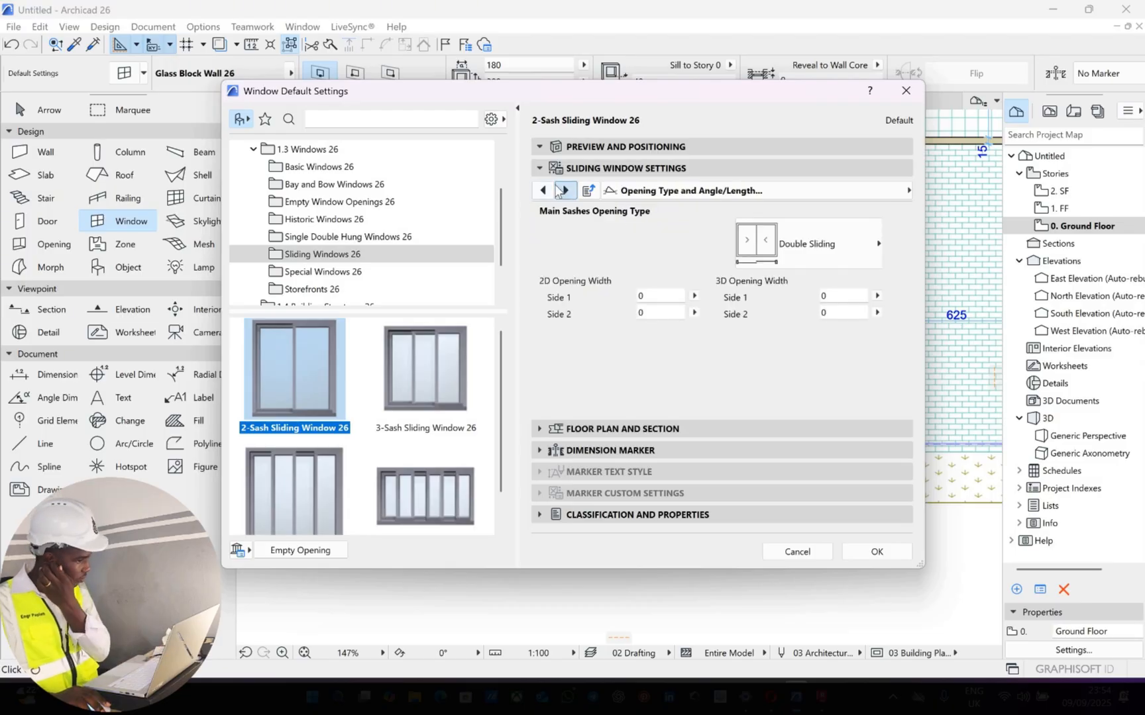
pyautogui.click(564, 190)
pyautogui.click(545, 191)
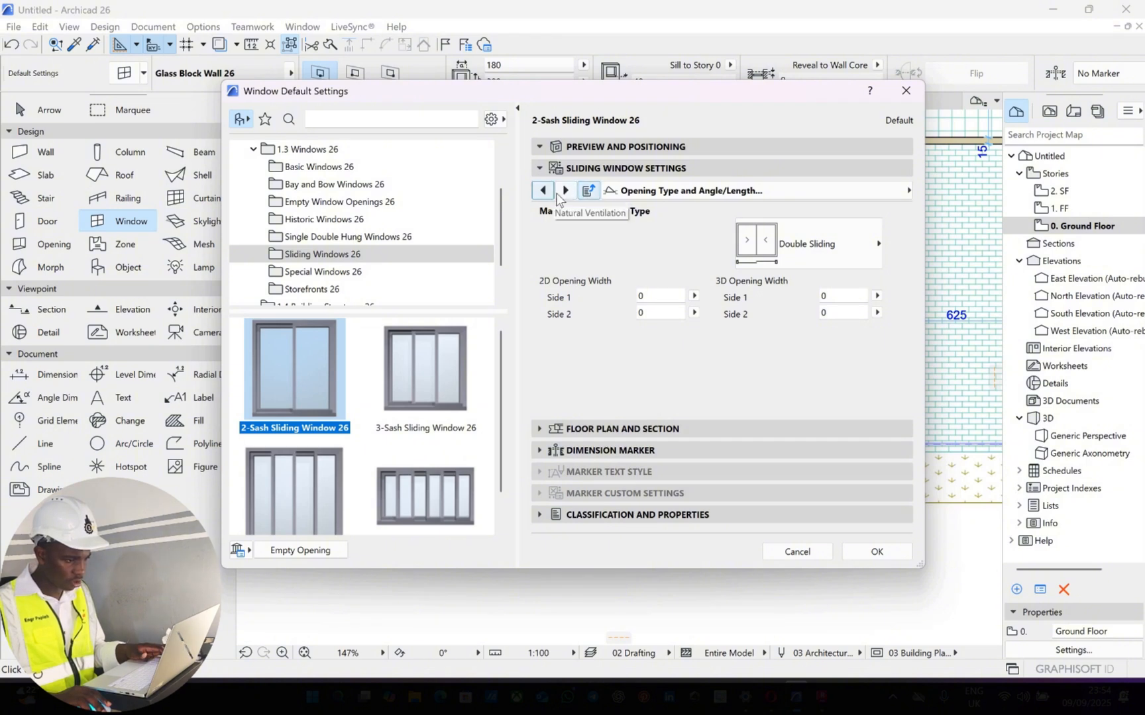
pyautogui.click(551, 192)
pyautogui.click(563, 191)
pyautogui.click(562, 191)
pyautogui.click(562, 190)
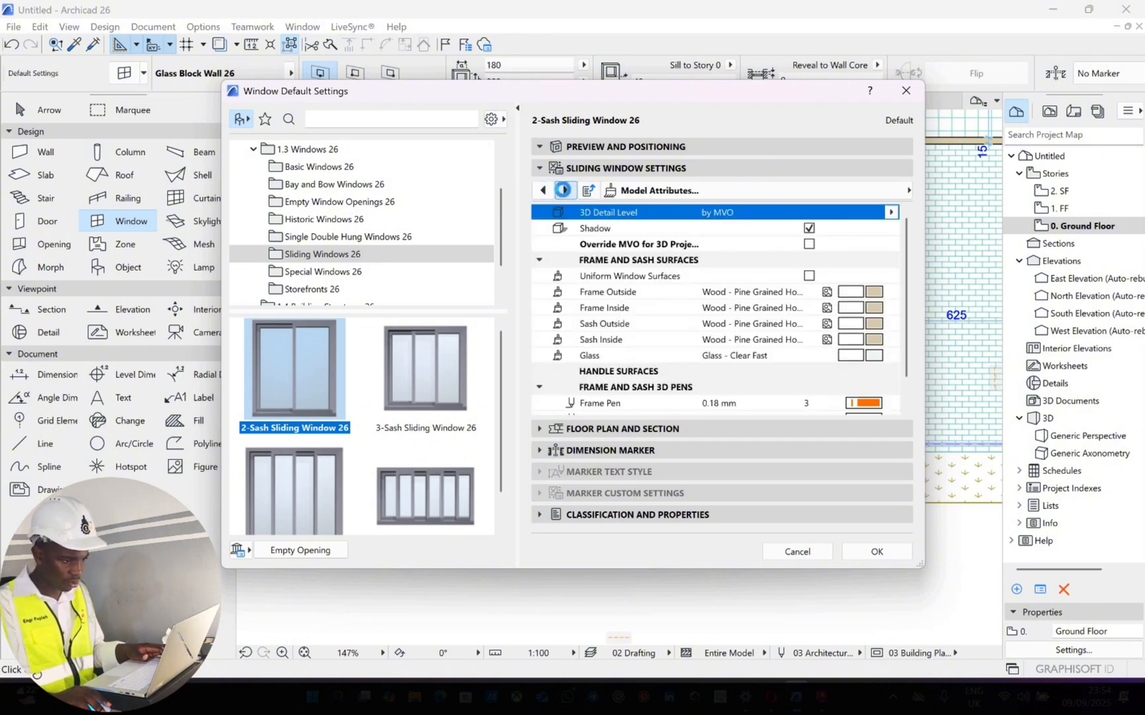
pyautogui.click(564, 191)
pyautogui.click(564, 191)
pyautogui.click(564, 191)
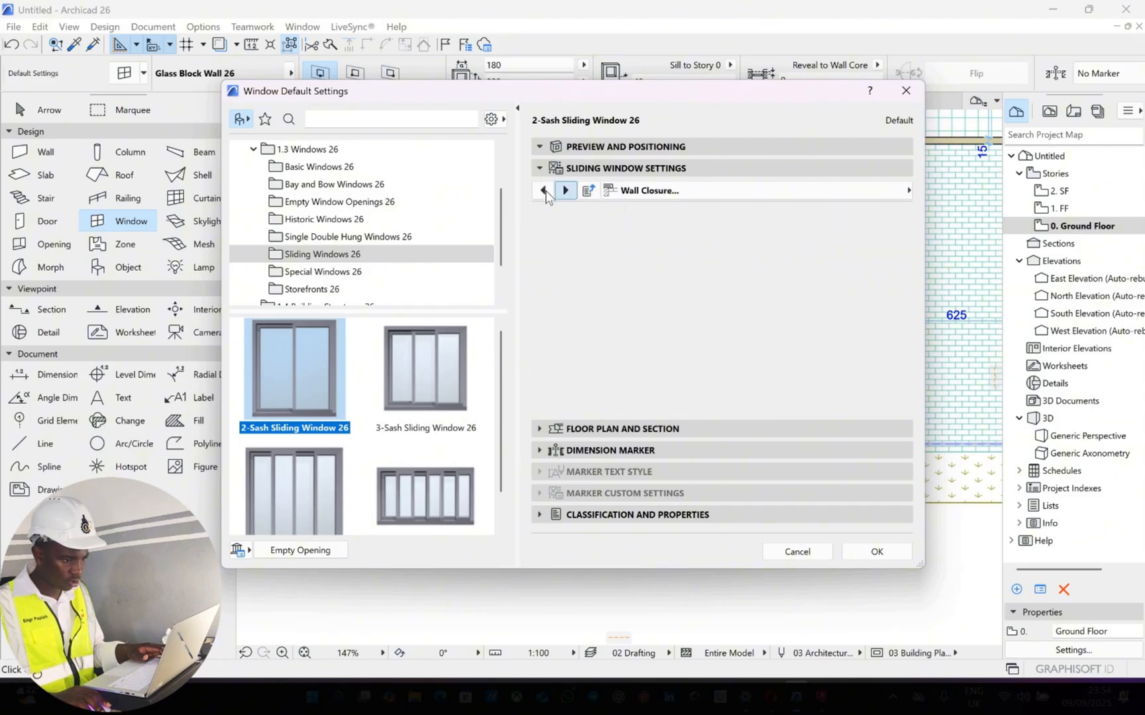
# Go back through the sliding window's settings pages from Wall Closure to Window Settings and Opening
pyautogui.click(544, 191)
pyautogui.click(544, 191)
pyautogui.click(544, 191)
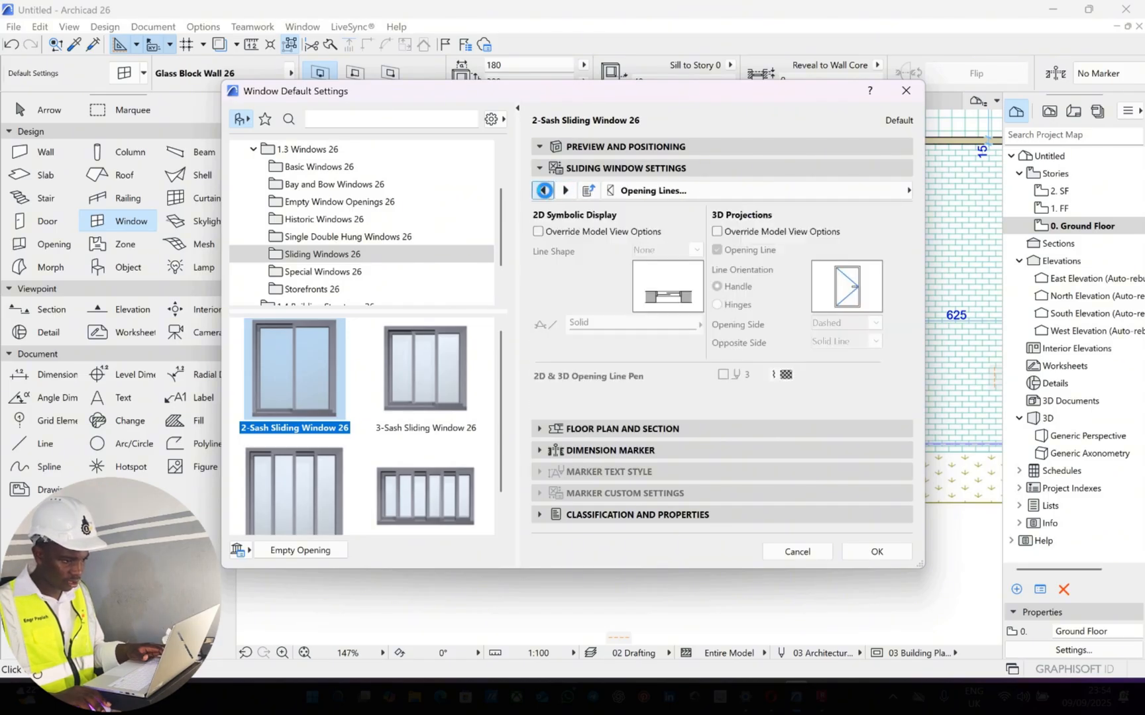
pyautogui.click(543, 191)
pyautogui.click(544, 191)
pyautogui.click(544, 191)
pyautogui.click(544, 191)
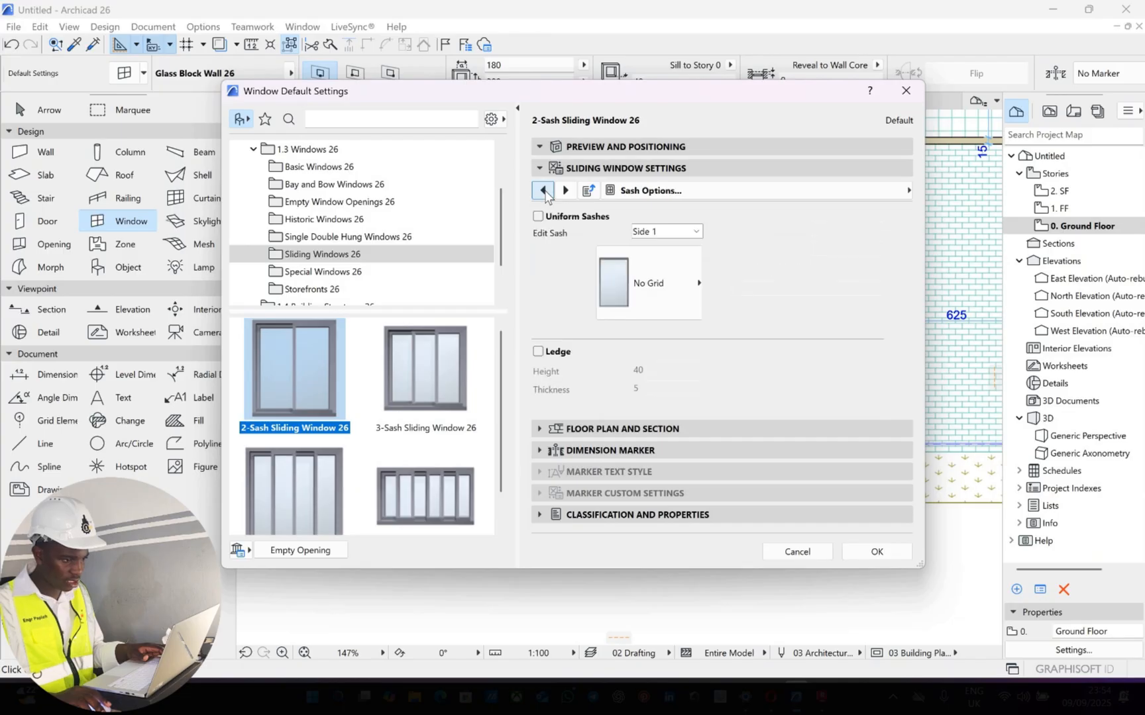
pyautogui.click(544, 190)
pyautogui.click(544, 190)
pyautogui.click(544, 191)
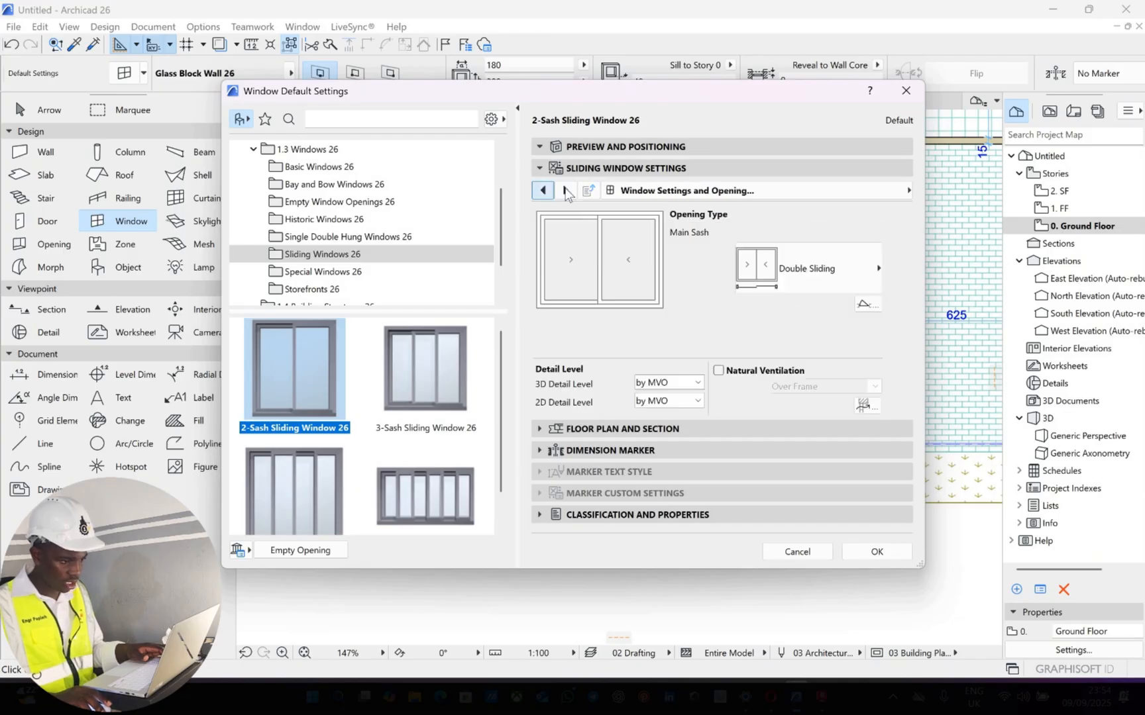
pyautogui.click(544, 191)
# Go through the sliding window's settings pages to the handle options and set the handle type to Knob 2
pyautogui.click(565, 191)
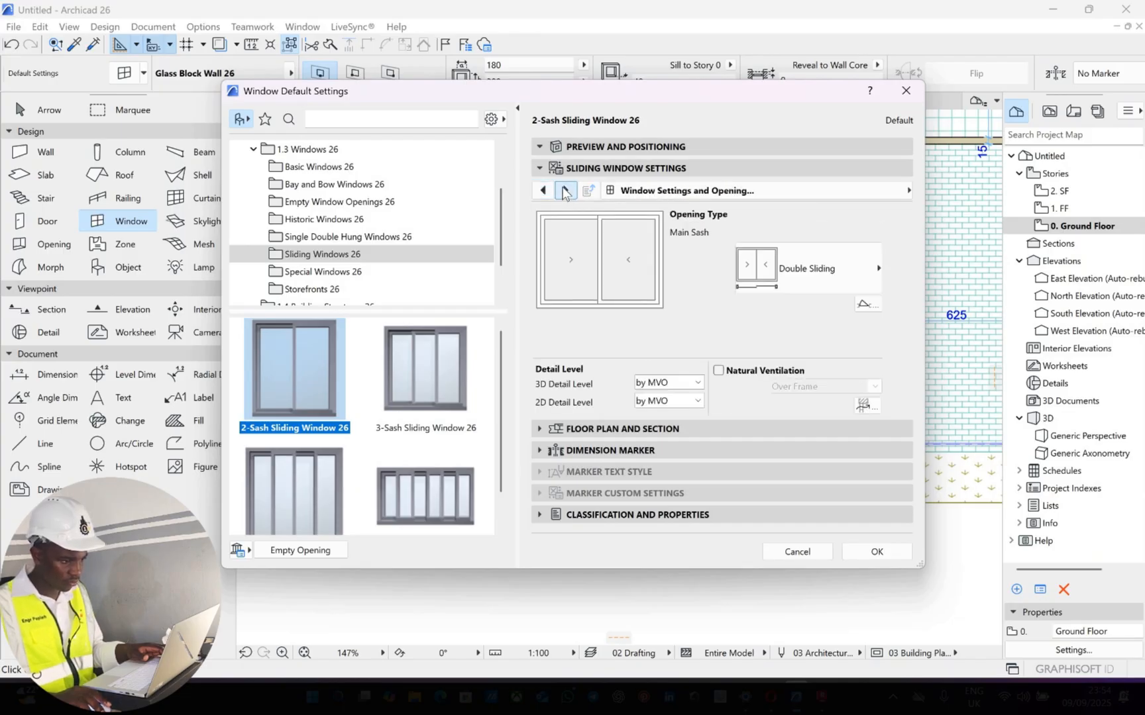
pyautogui.click(565, 191)
pyautogui.click(565, 192)
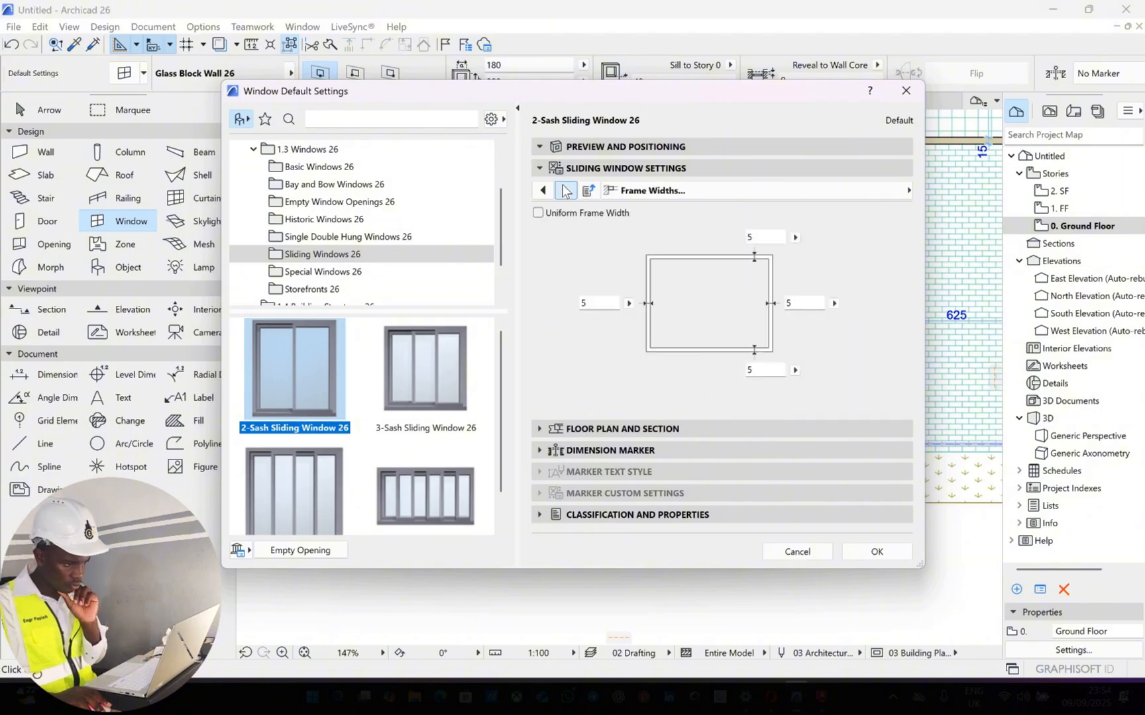
pyautogui.click(565, 191)
pyautogui.click(566, 191)
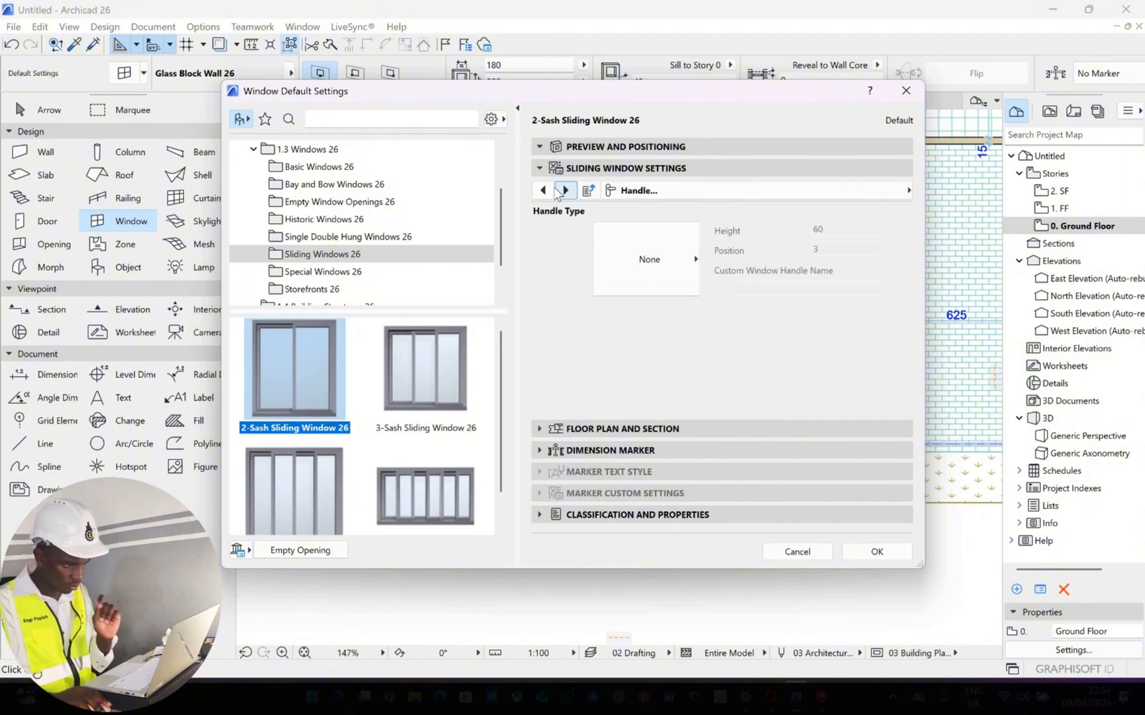
pyautogui.click(565, 191)
pyautogui.click(542, 190)
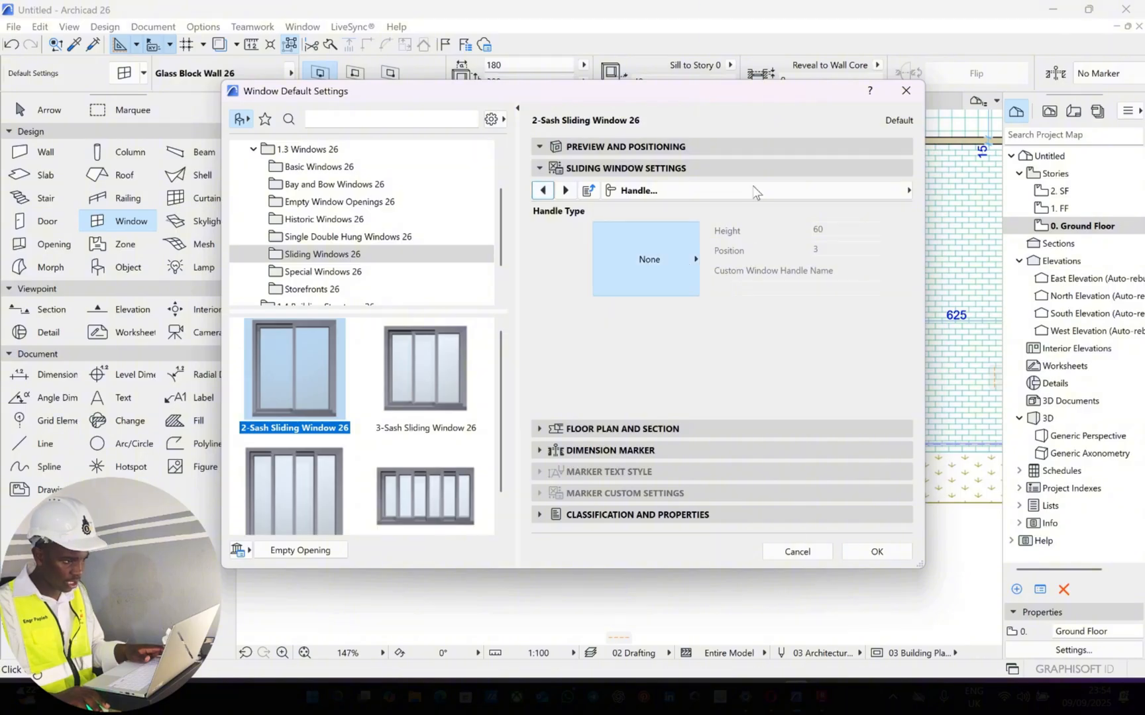
pyautogui.click(682, 262)
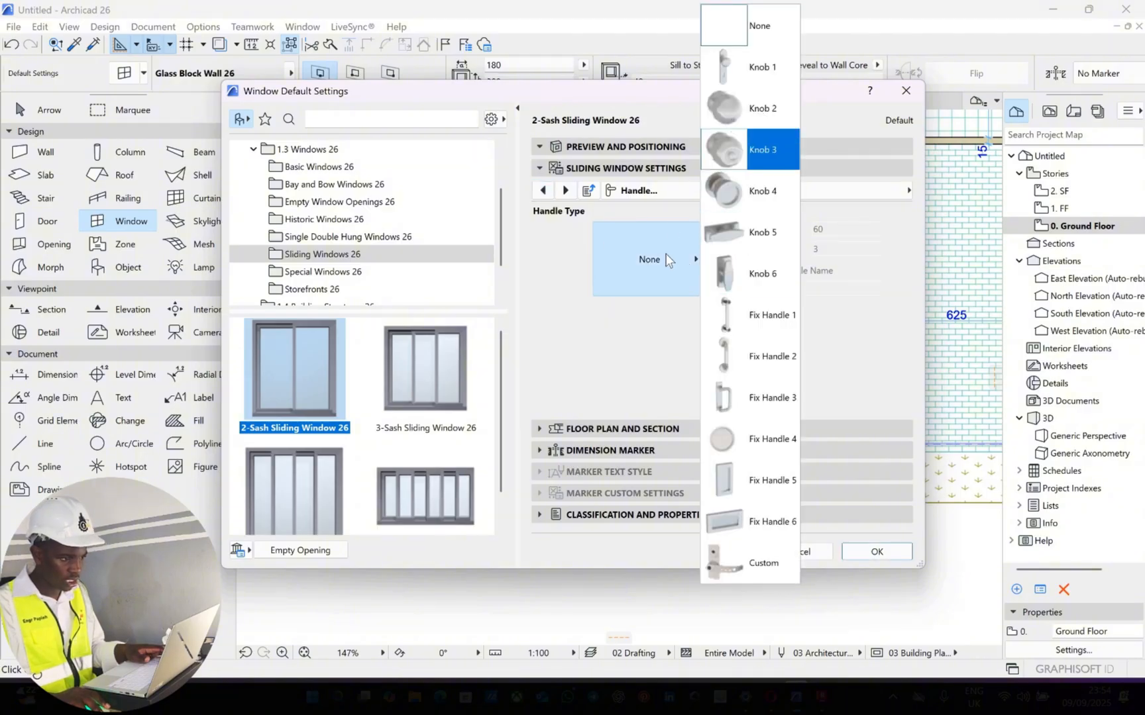
pyautogui.click(761, 114)
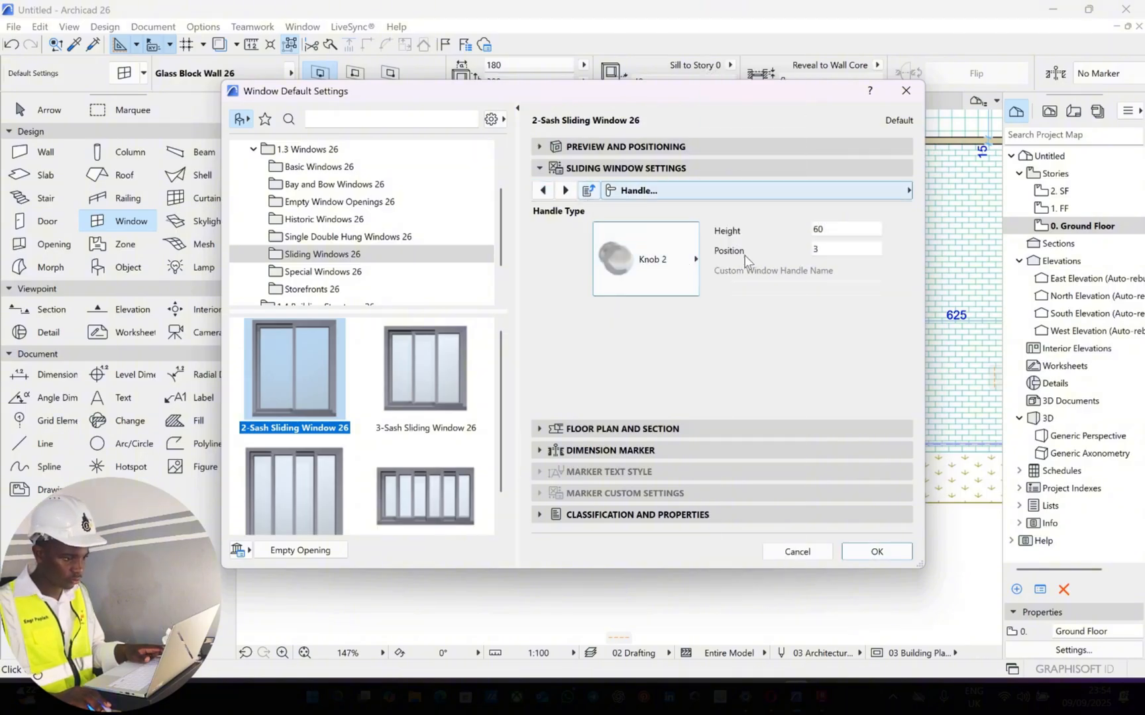
# Set the main sashes' 3D opening width to 50 for both Side 1 and Side 2, and accept the default window settings
pyautogui.click(565, 191)
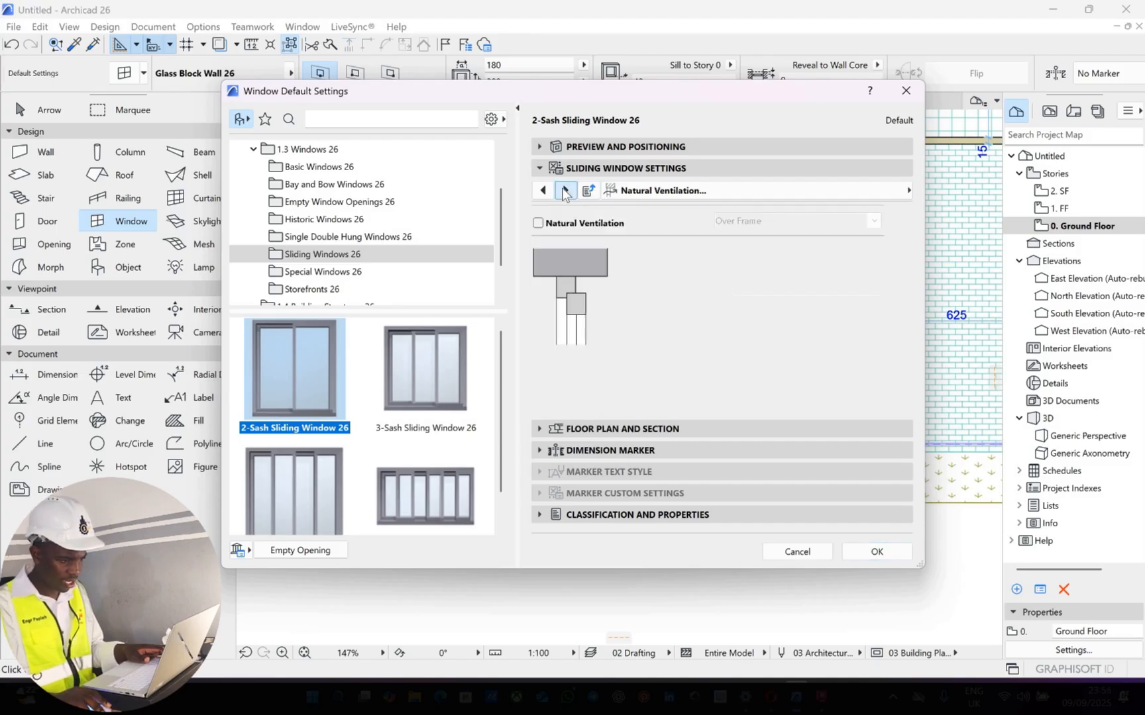
pyautogui.click(567, 192)
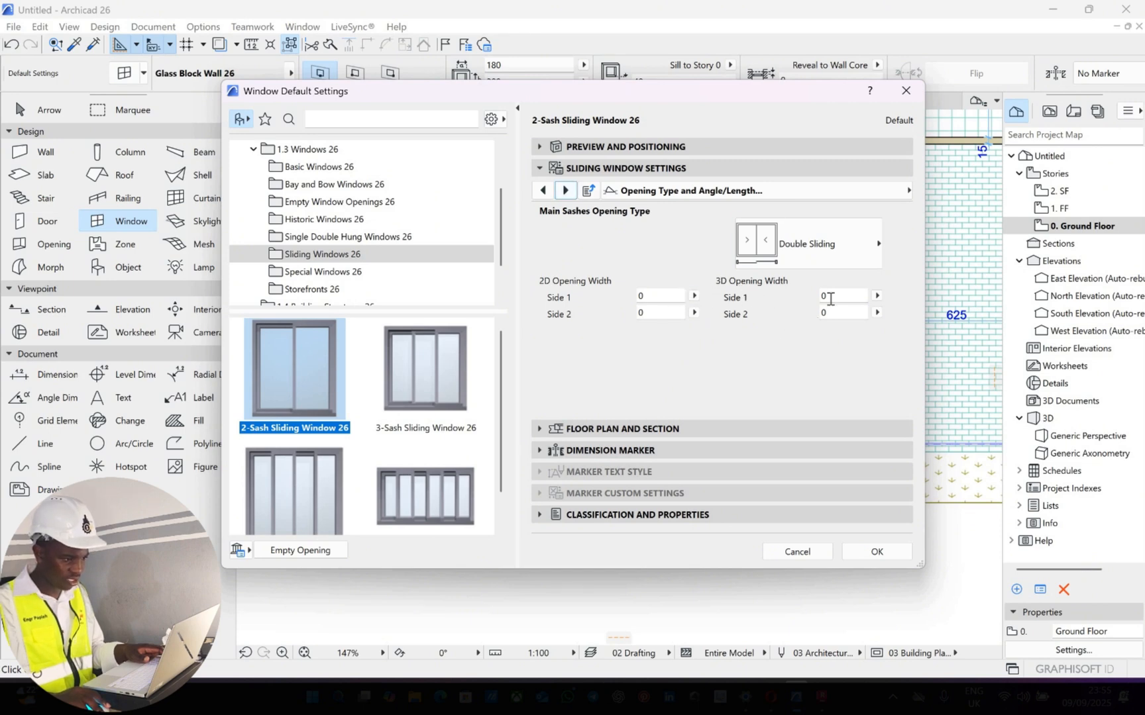
pyautogui.click(765, 296)
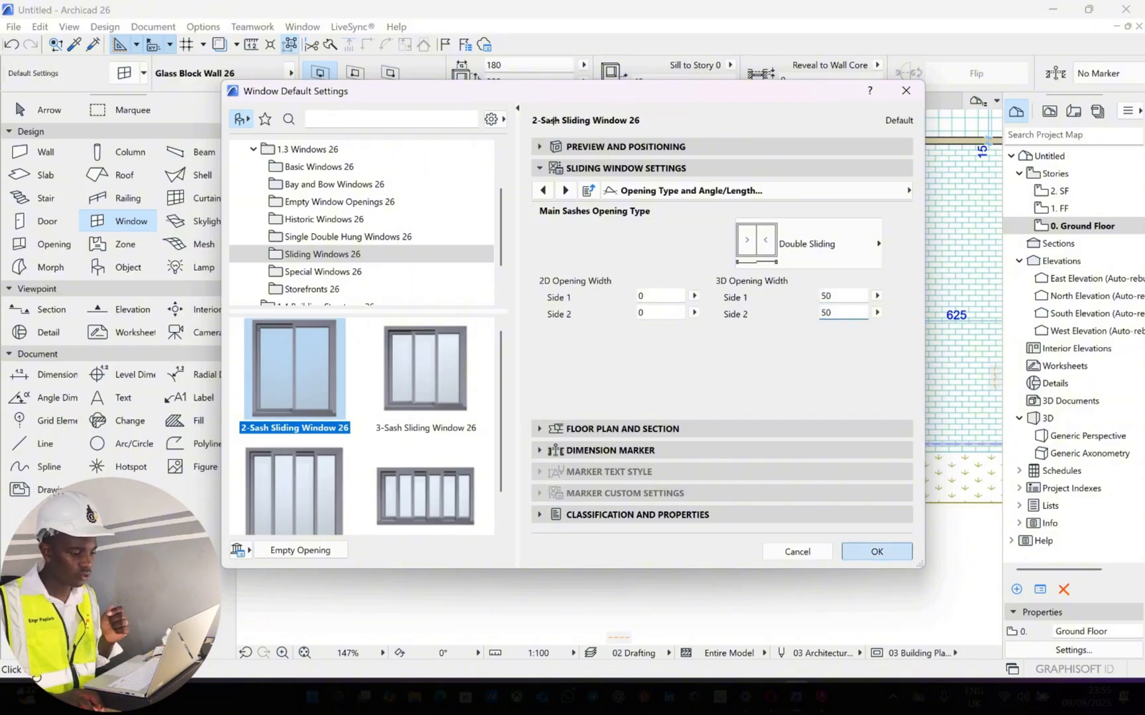
pyautogui.click(848, 555)
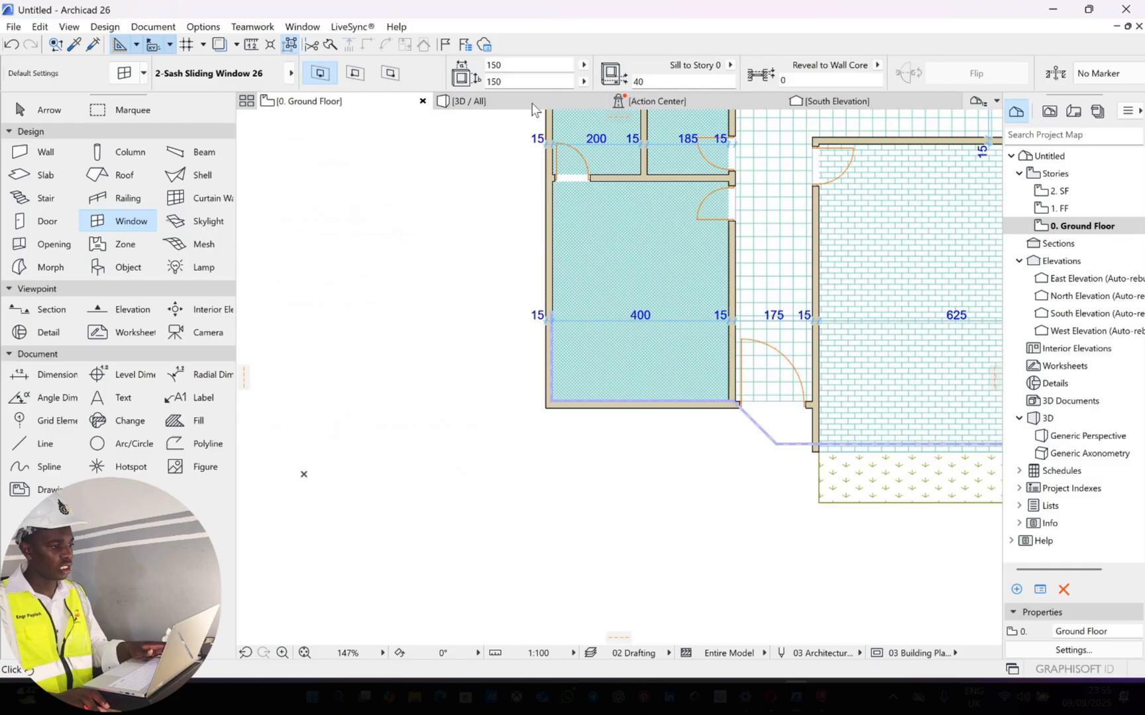
# Set the default sliding window's height to 120, keeping its width at 150
pyautogui.click(508, 64)
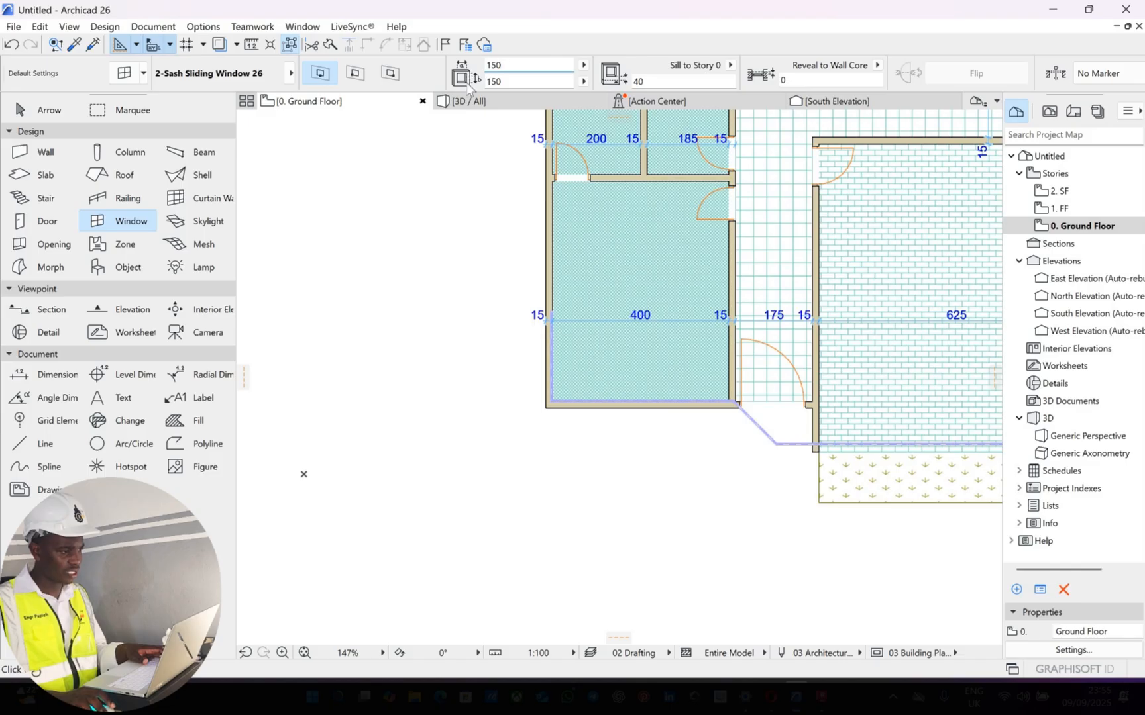
pyautogui.press('Tab')
pyautogui.write('12')
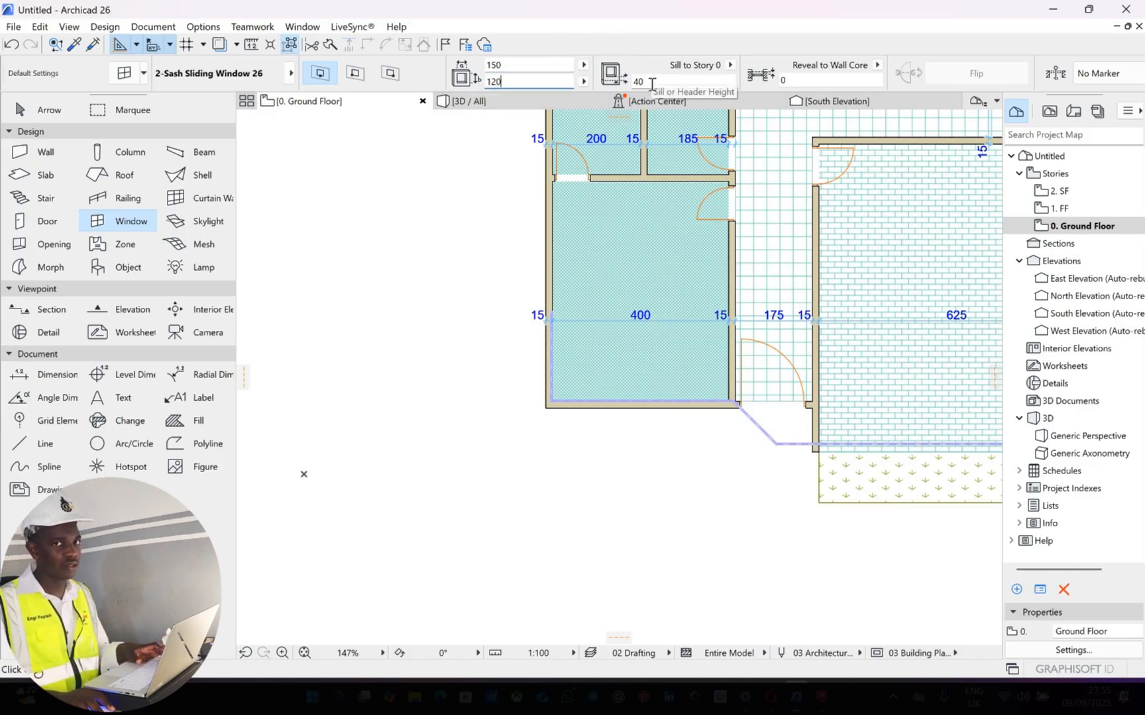
pyautogui.press('Tab')
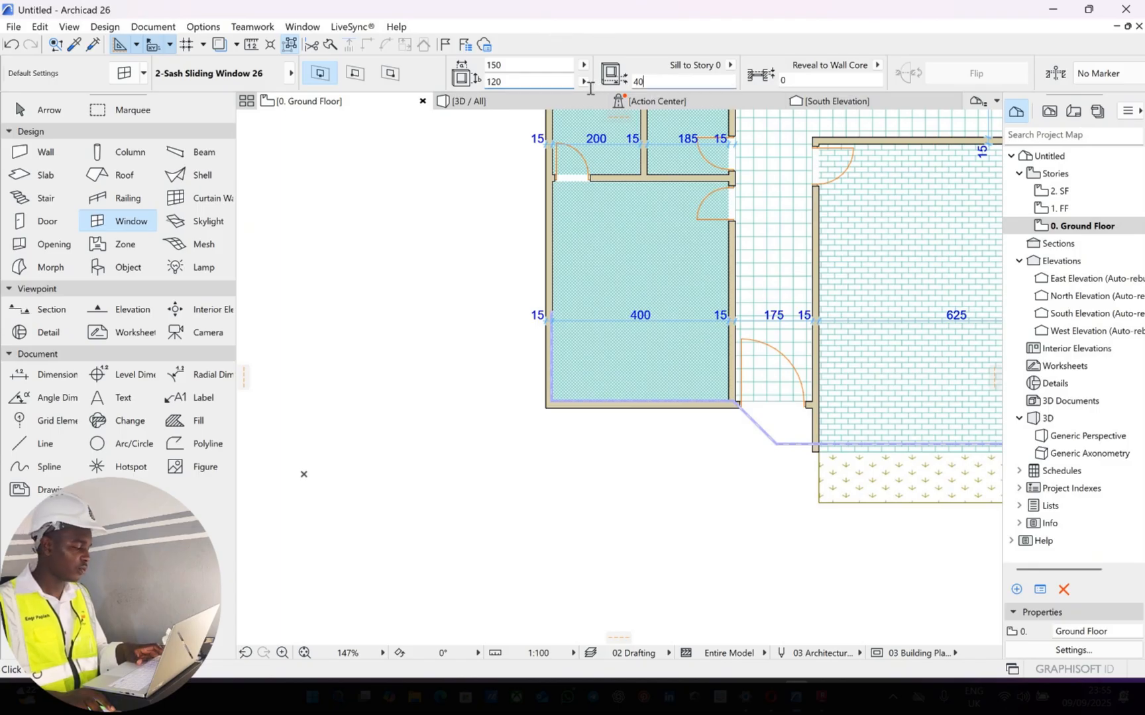